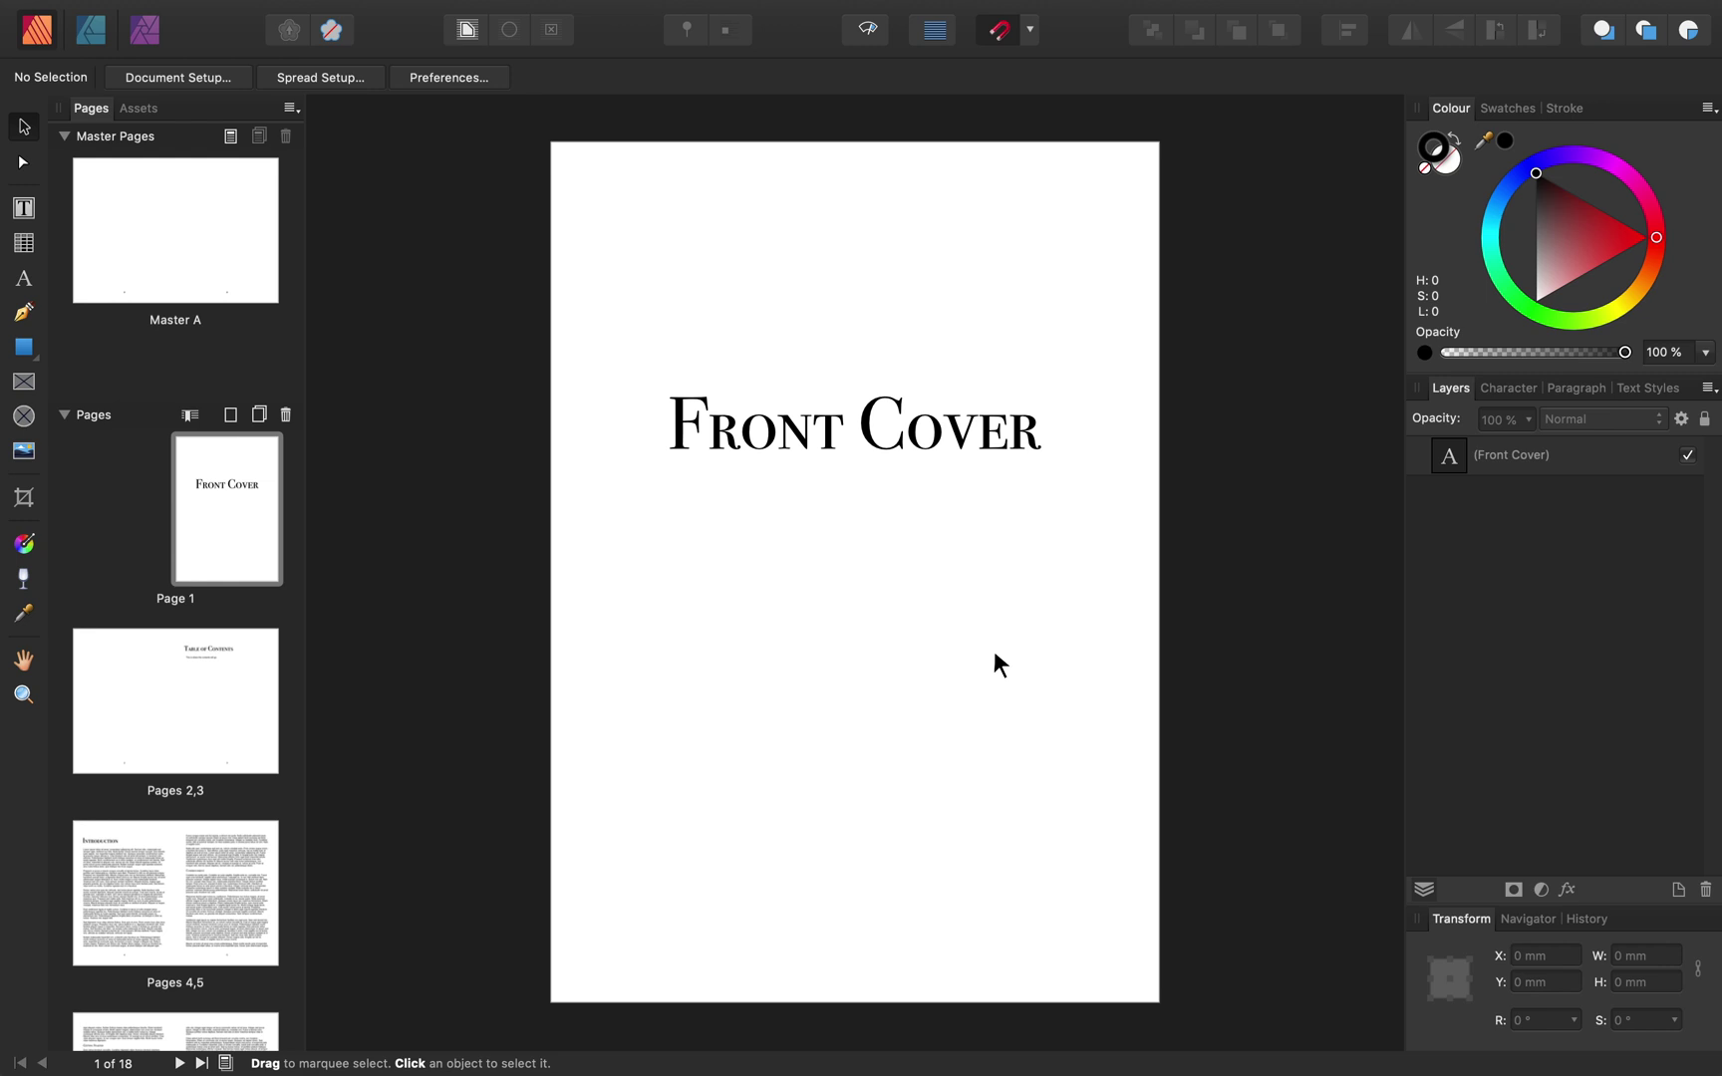
Review the booklet's spreads from the Table of Contents to the back cover, noting the section titles and subheadings.
double_click(165, 704)
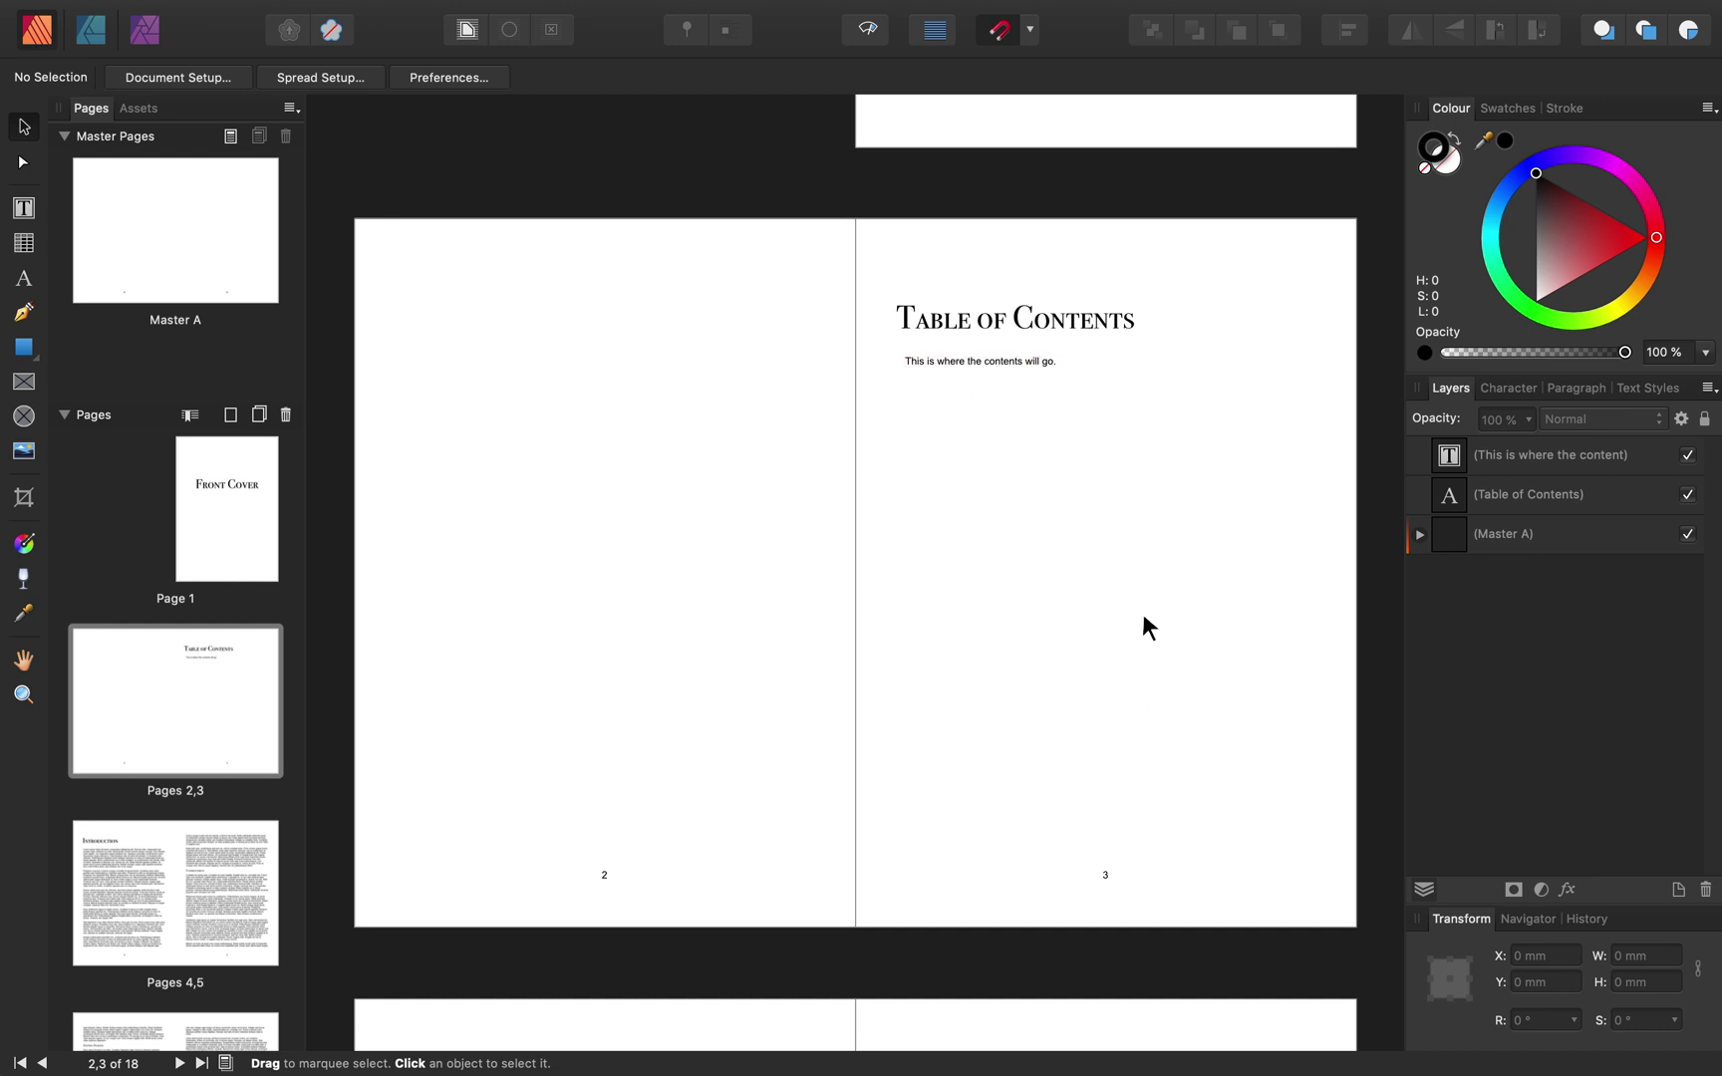
scroll(1044, 650, "down", 10)
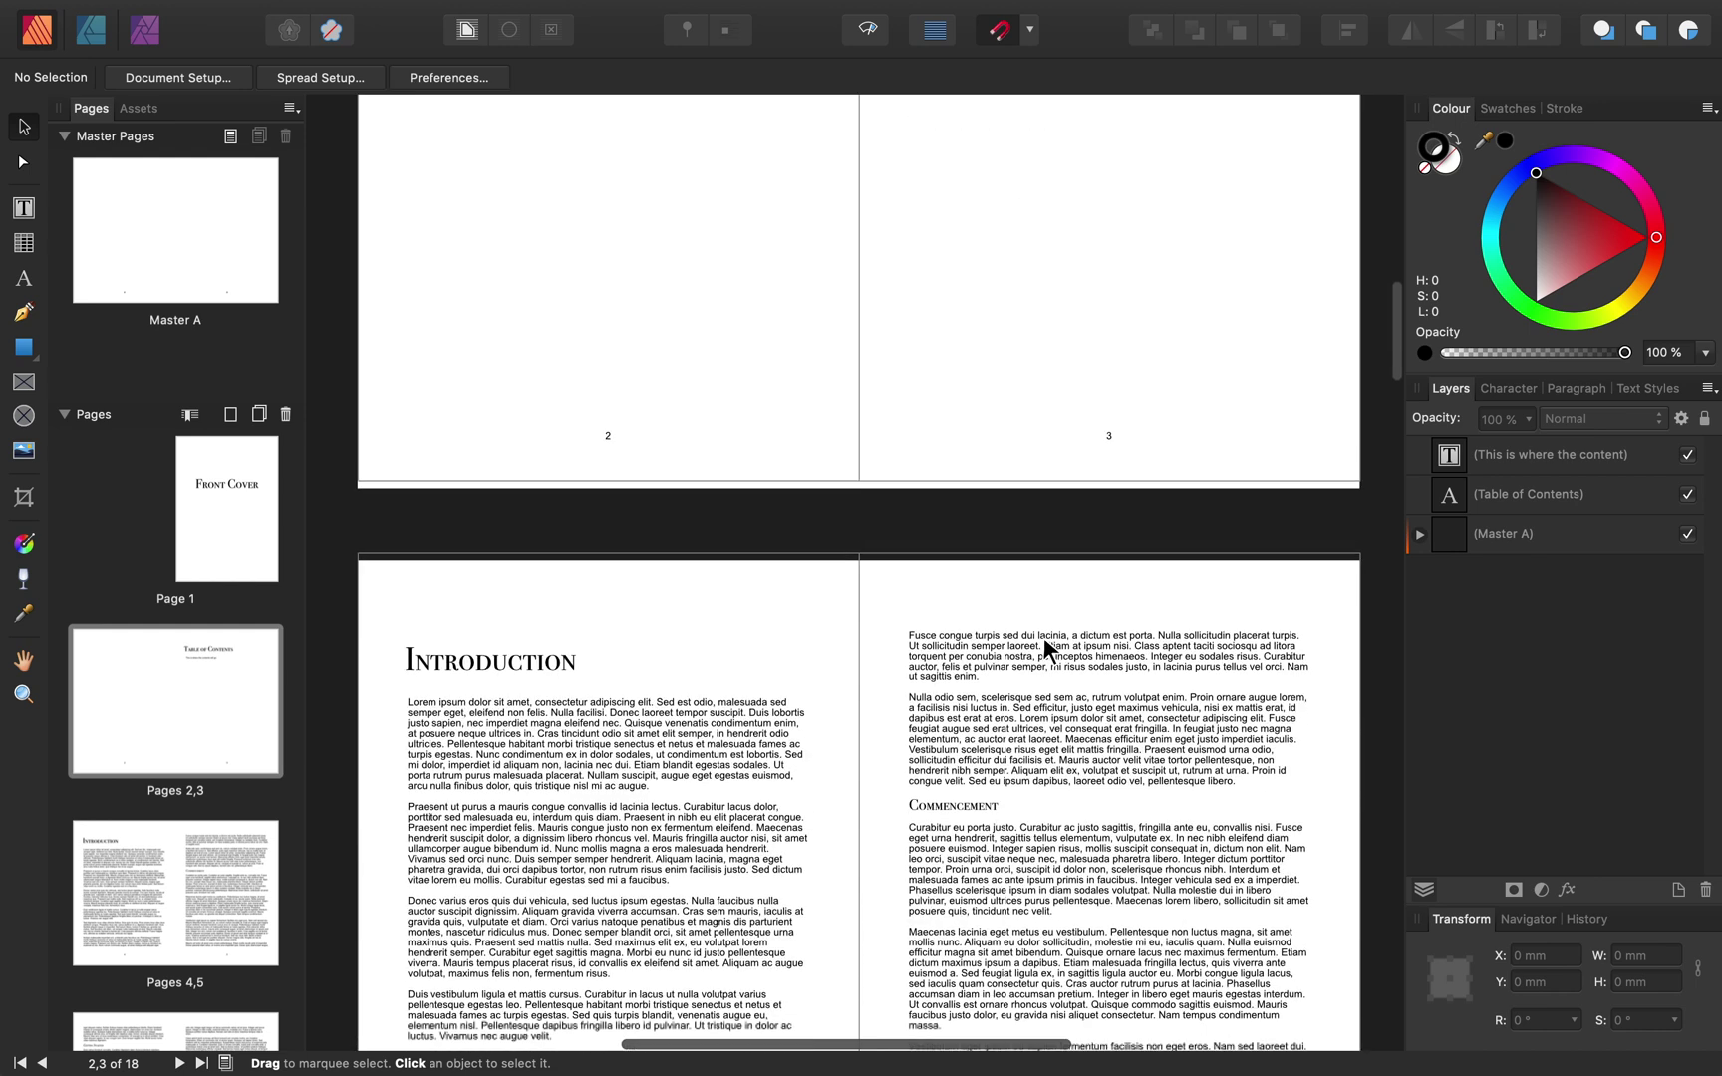
scroll(1045, 637, "up", 1)
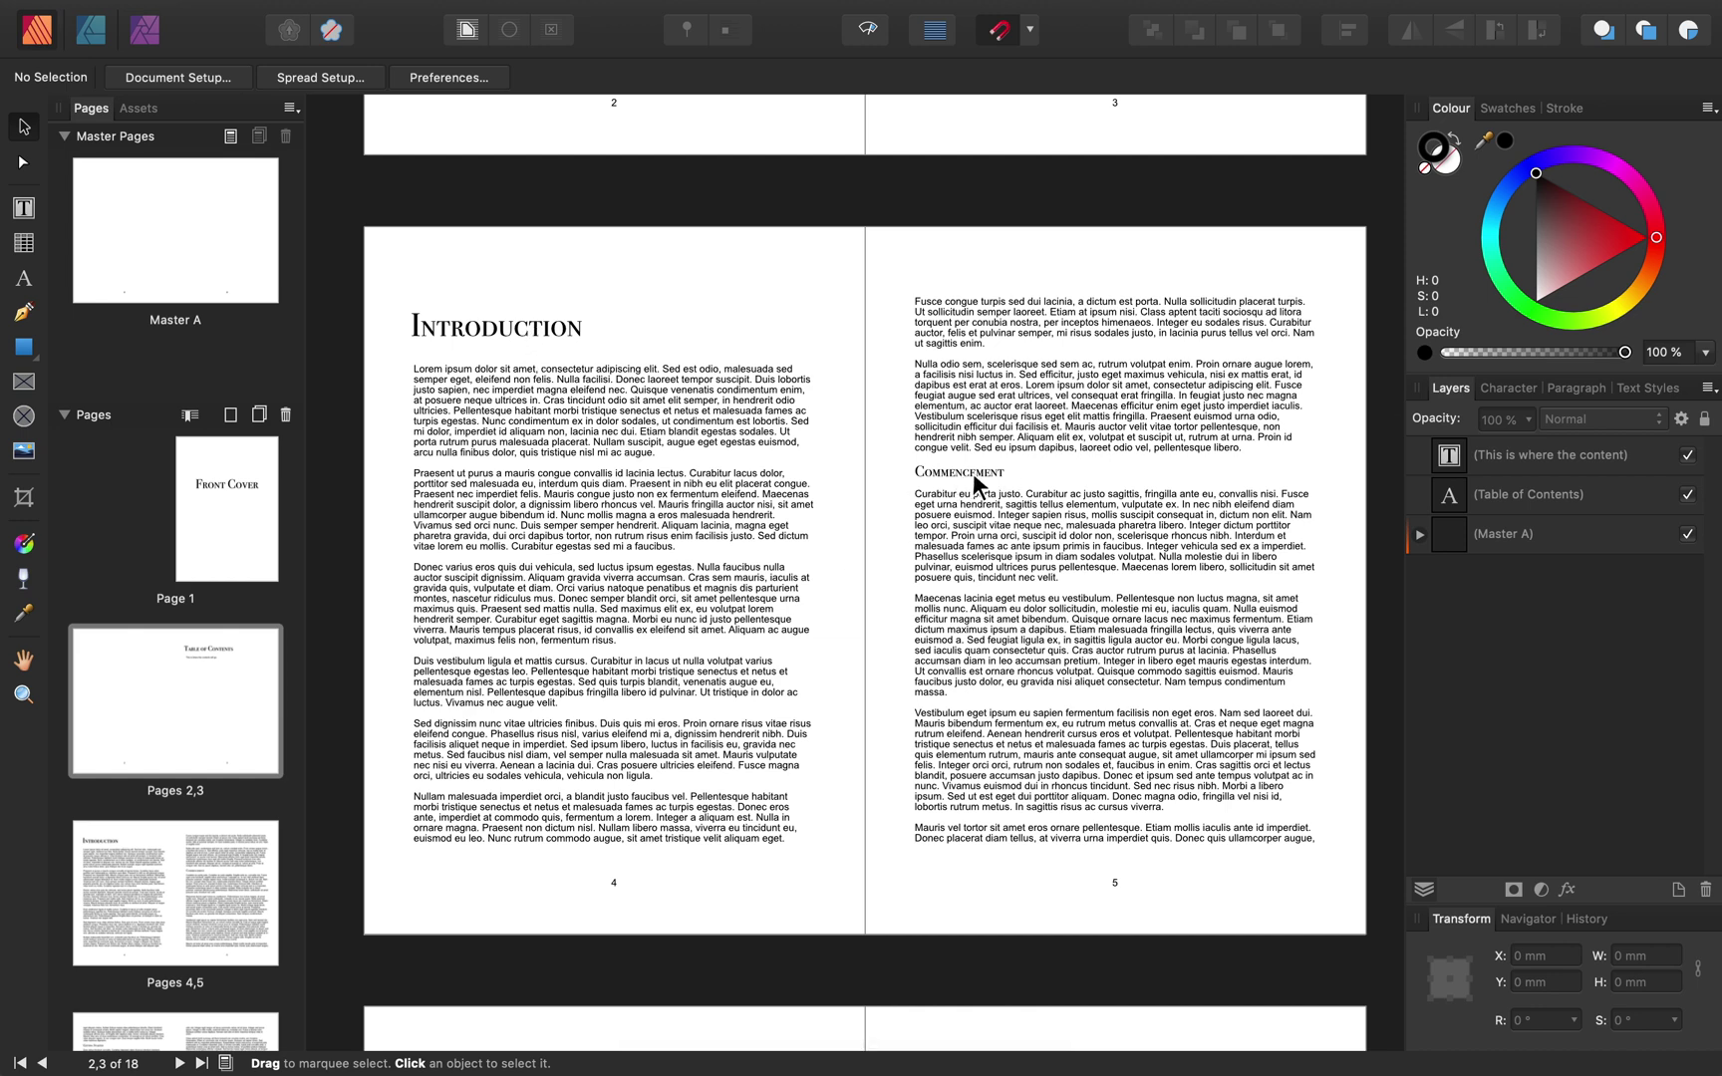
scroll(974, 481, "down", 10)
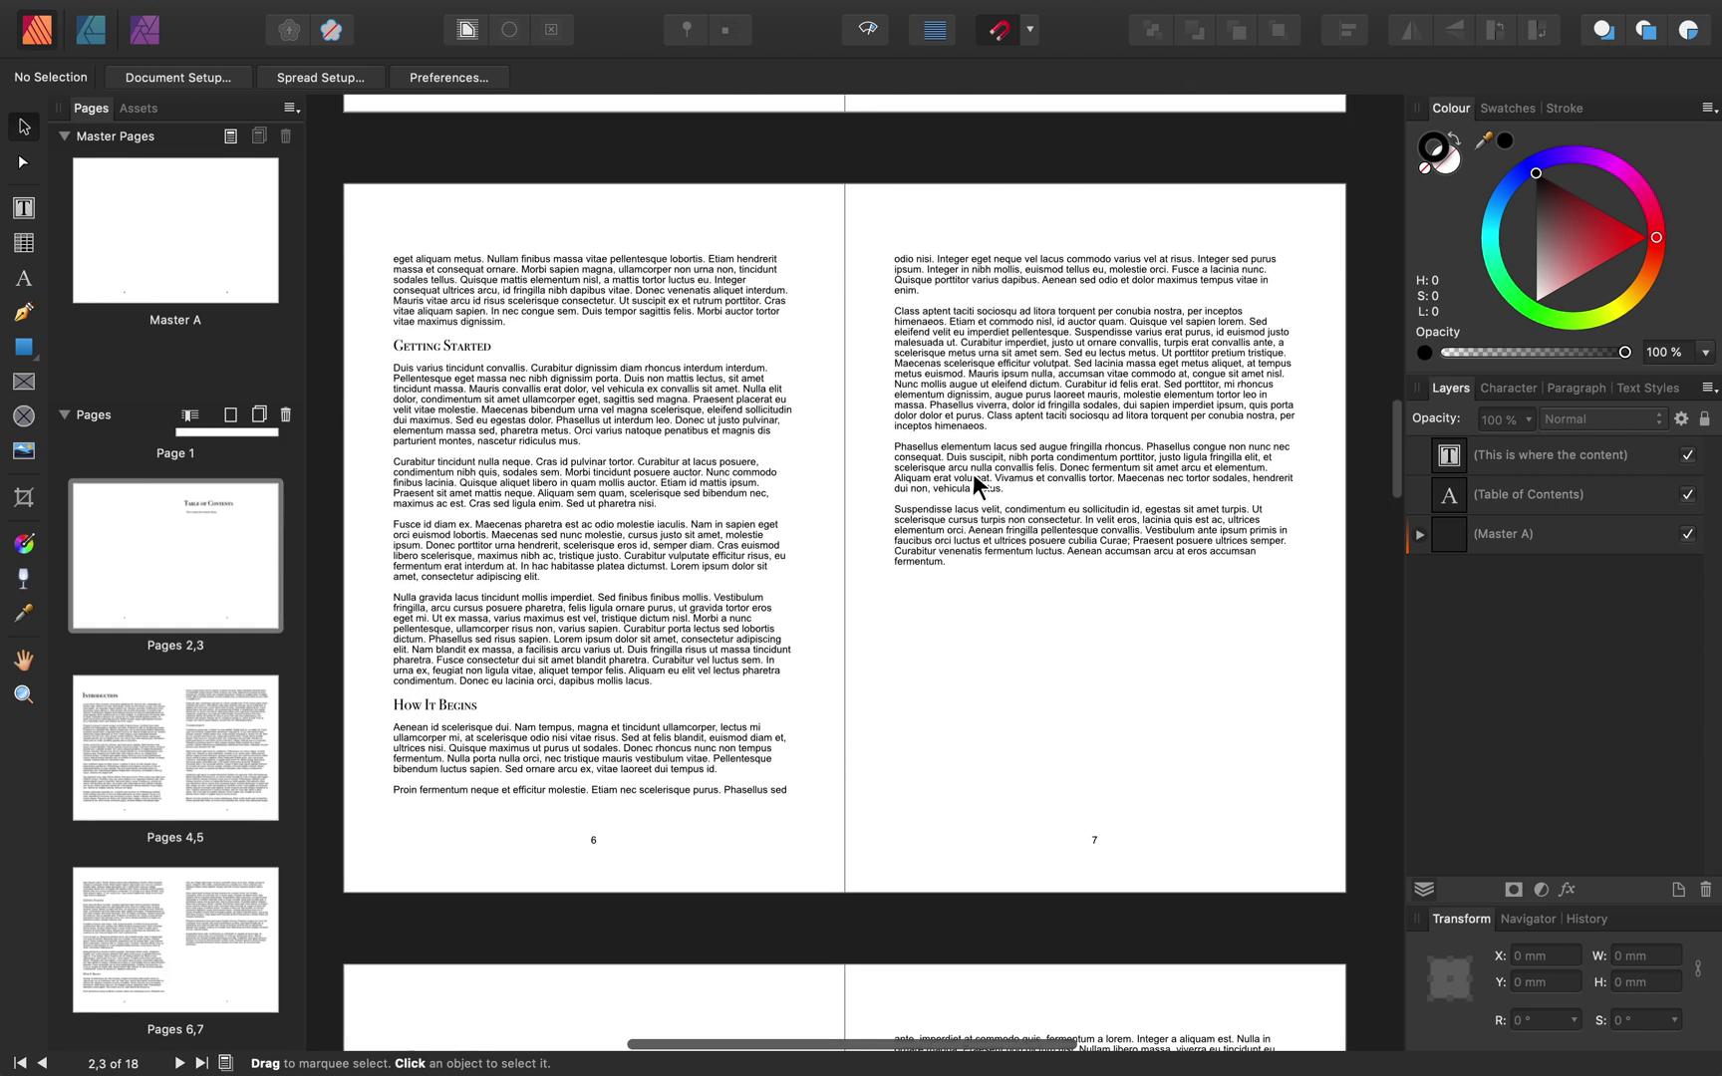
scroll(973, 482, "down", 10)
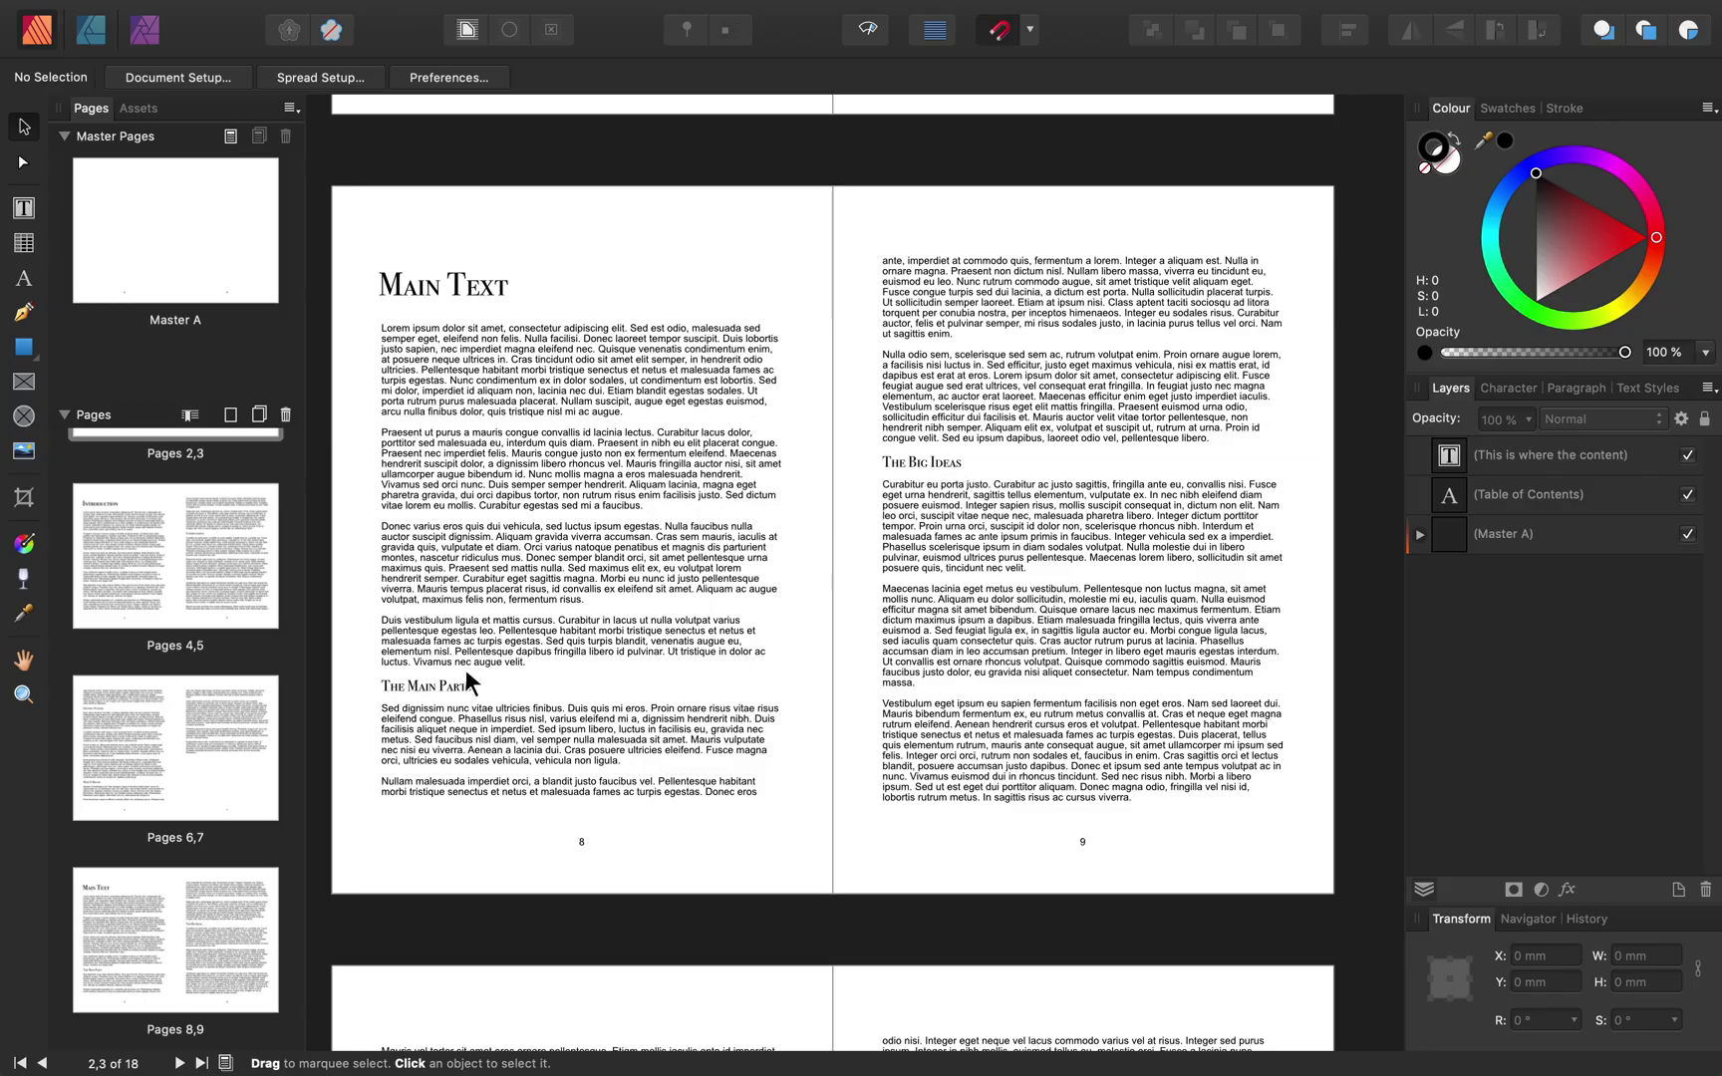
scroll(465, 672, "down", 10)
scroll(466, 675, "down", 10)
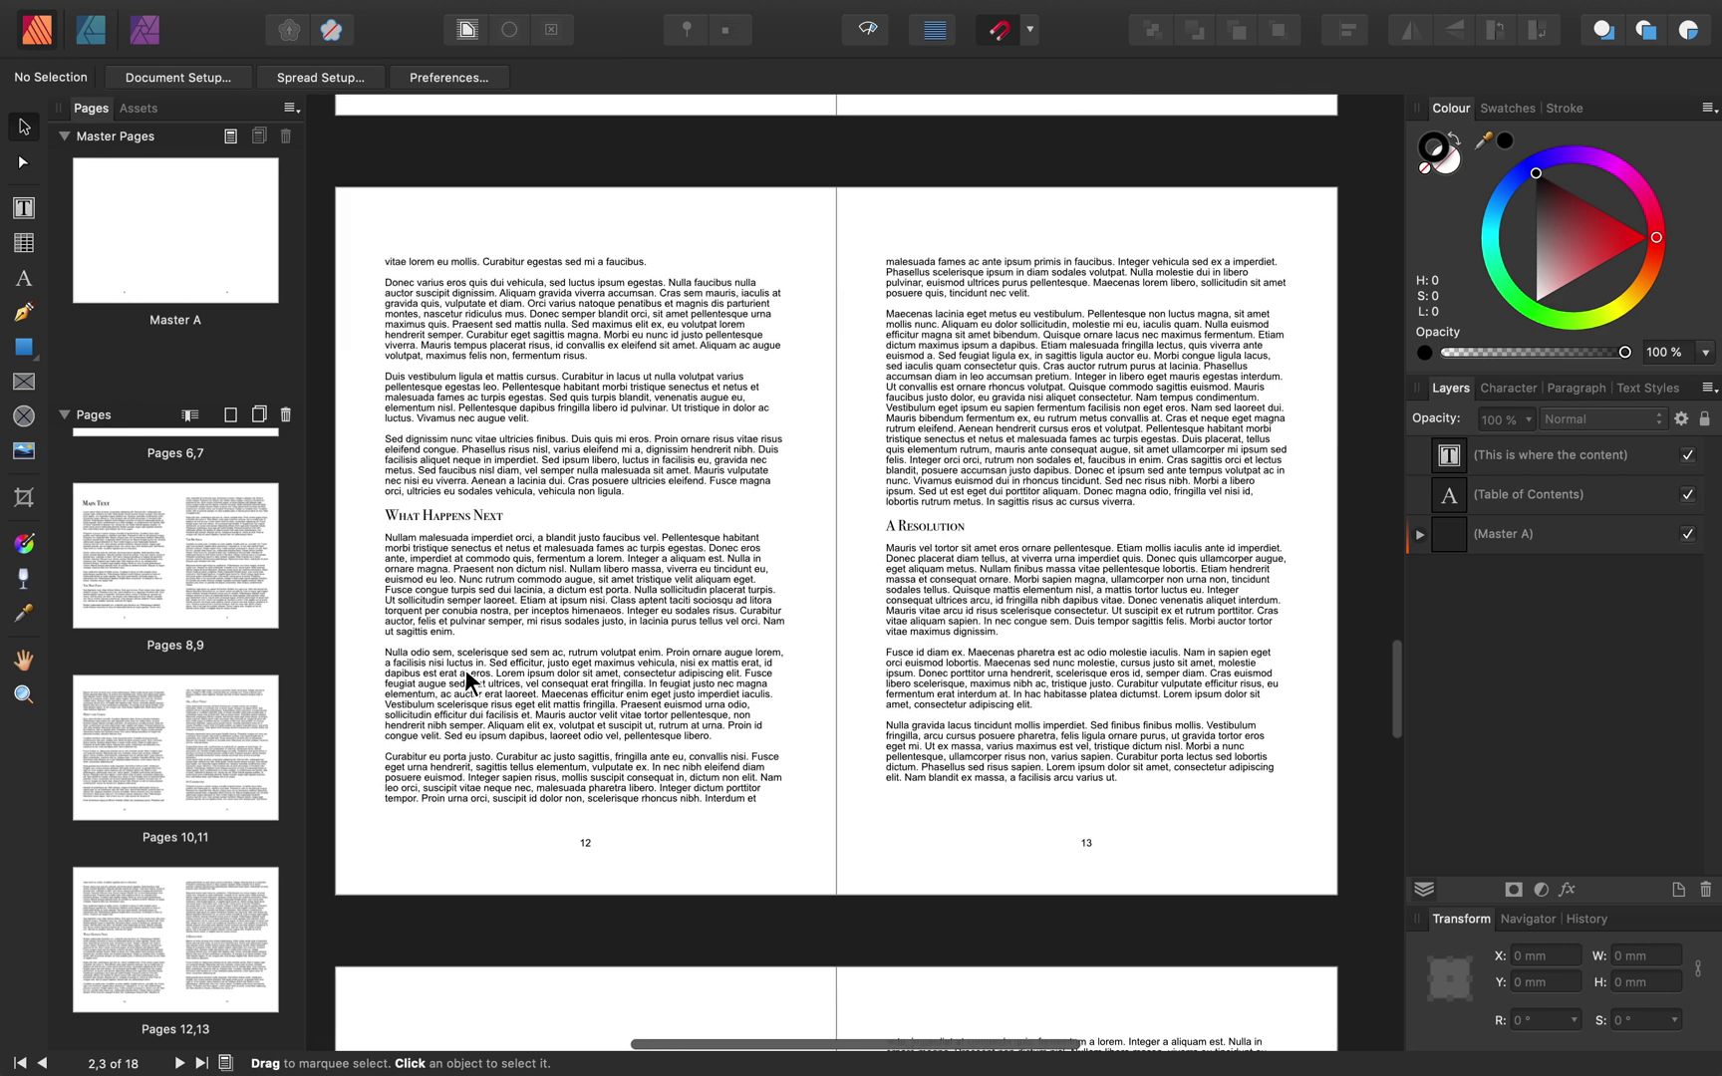
scroll(466, 668, "down", 10)
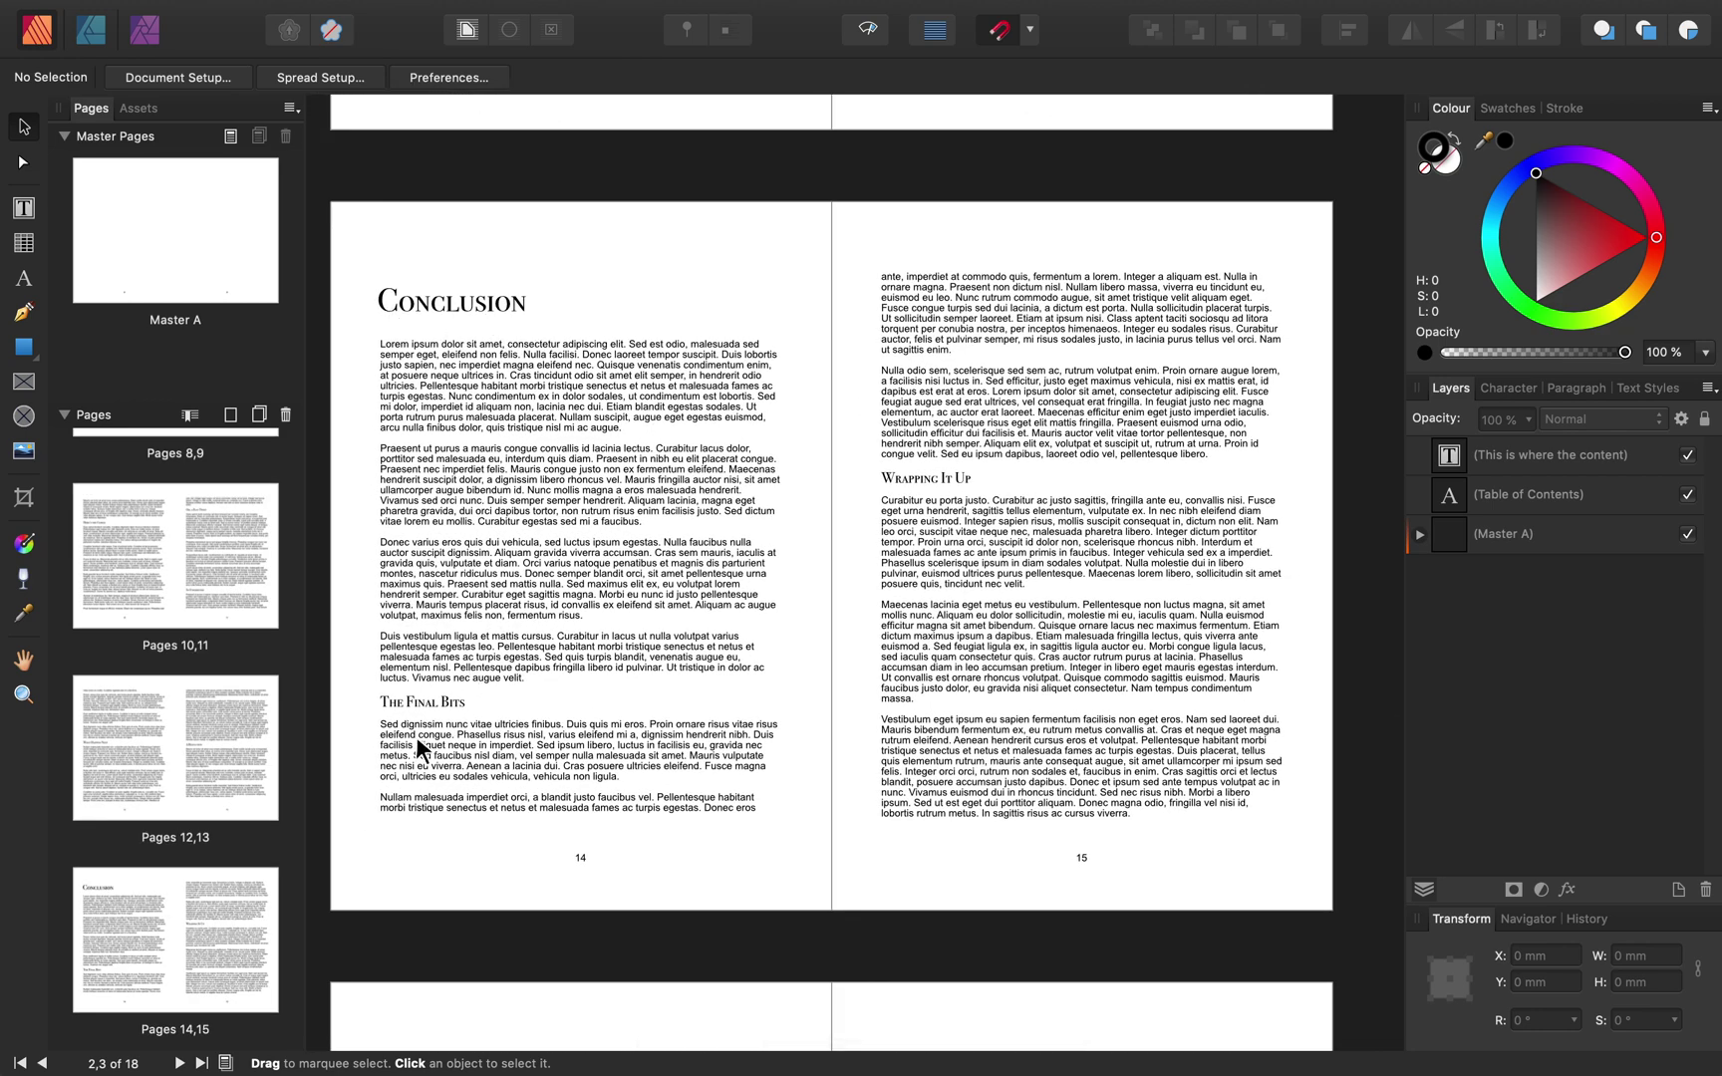
scroll(847, 525, "down", 10)
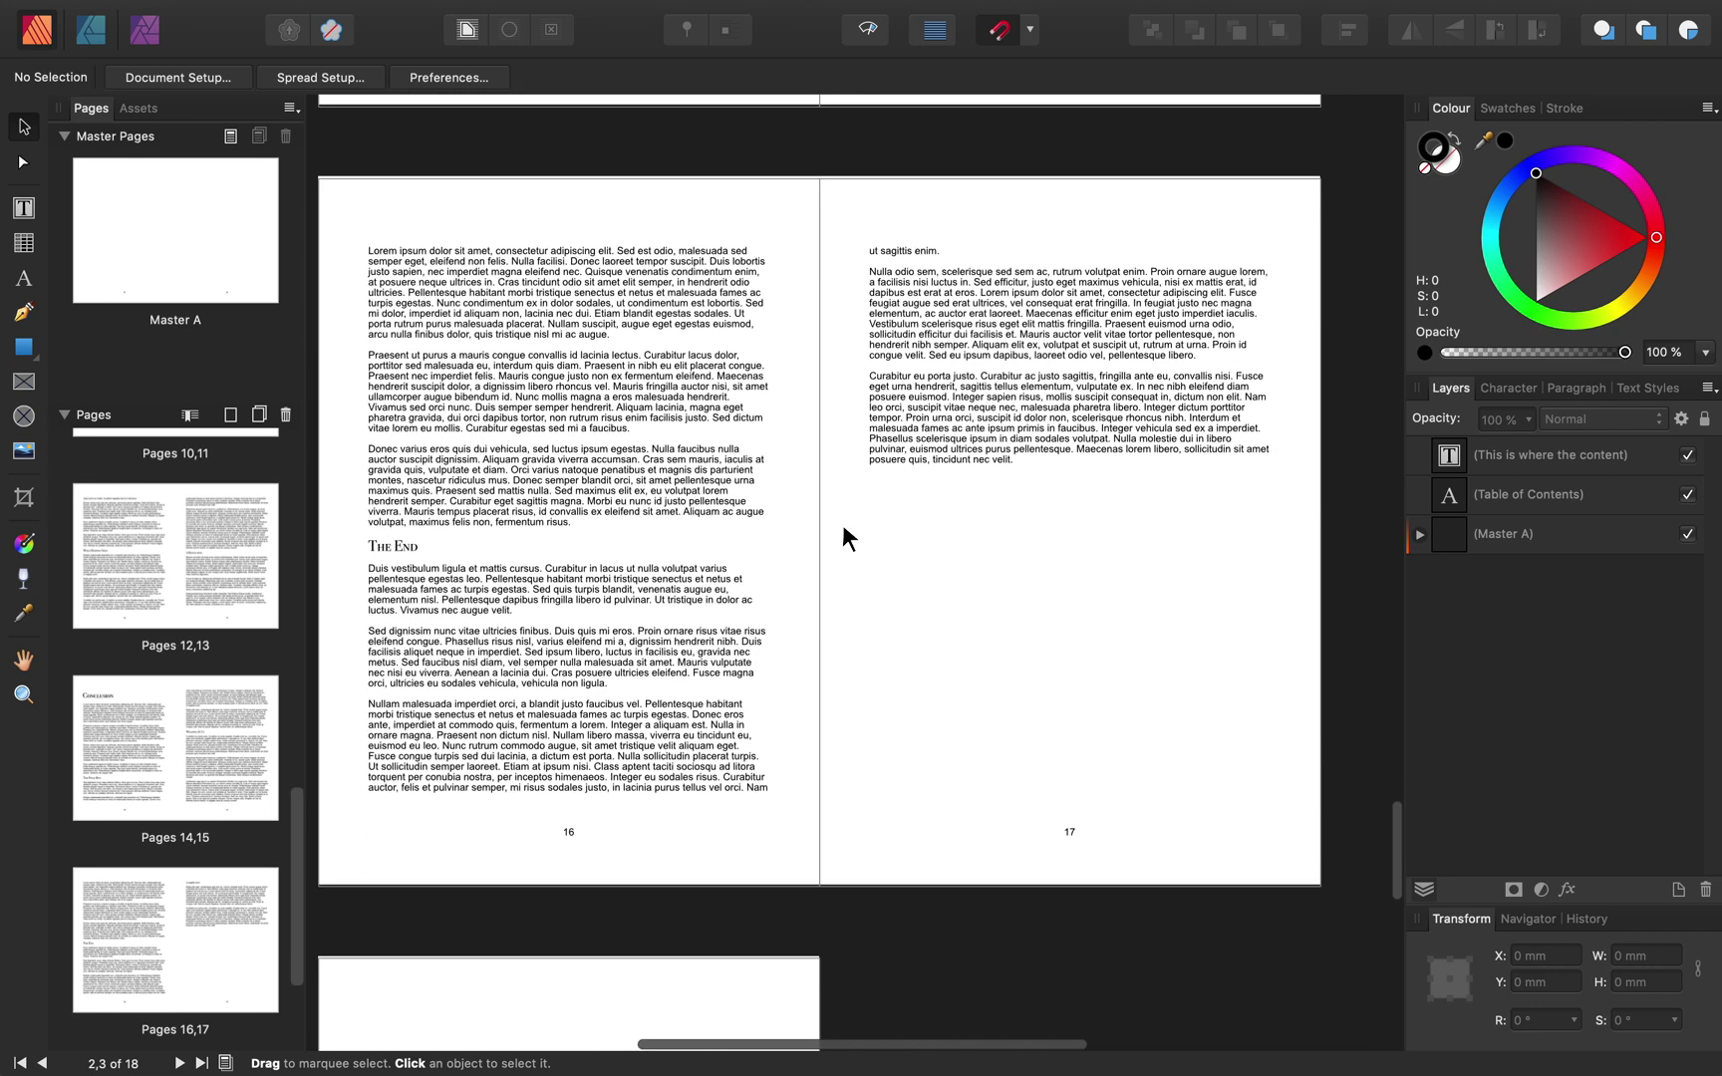
scroll(845, 538, "down", 10)
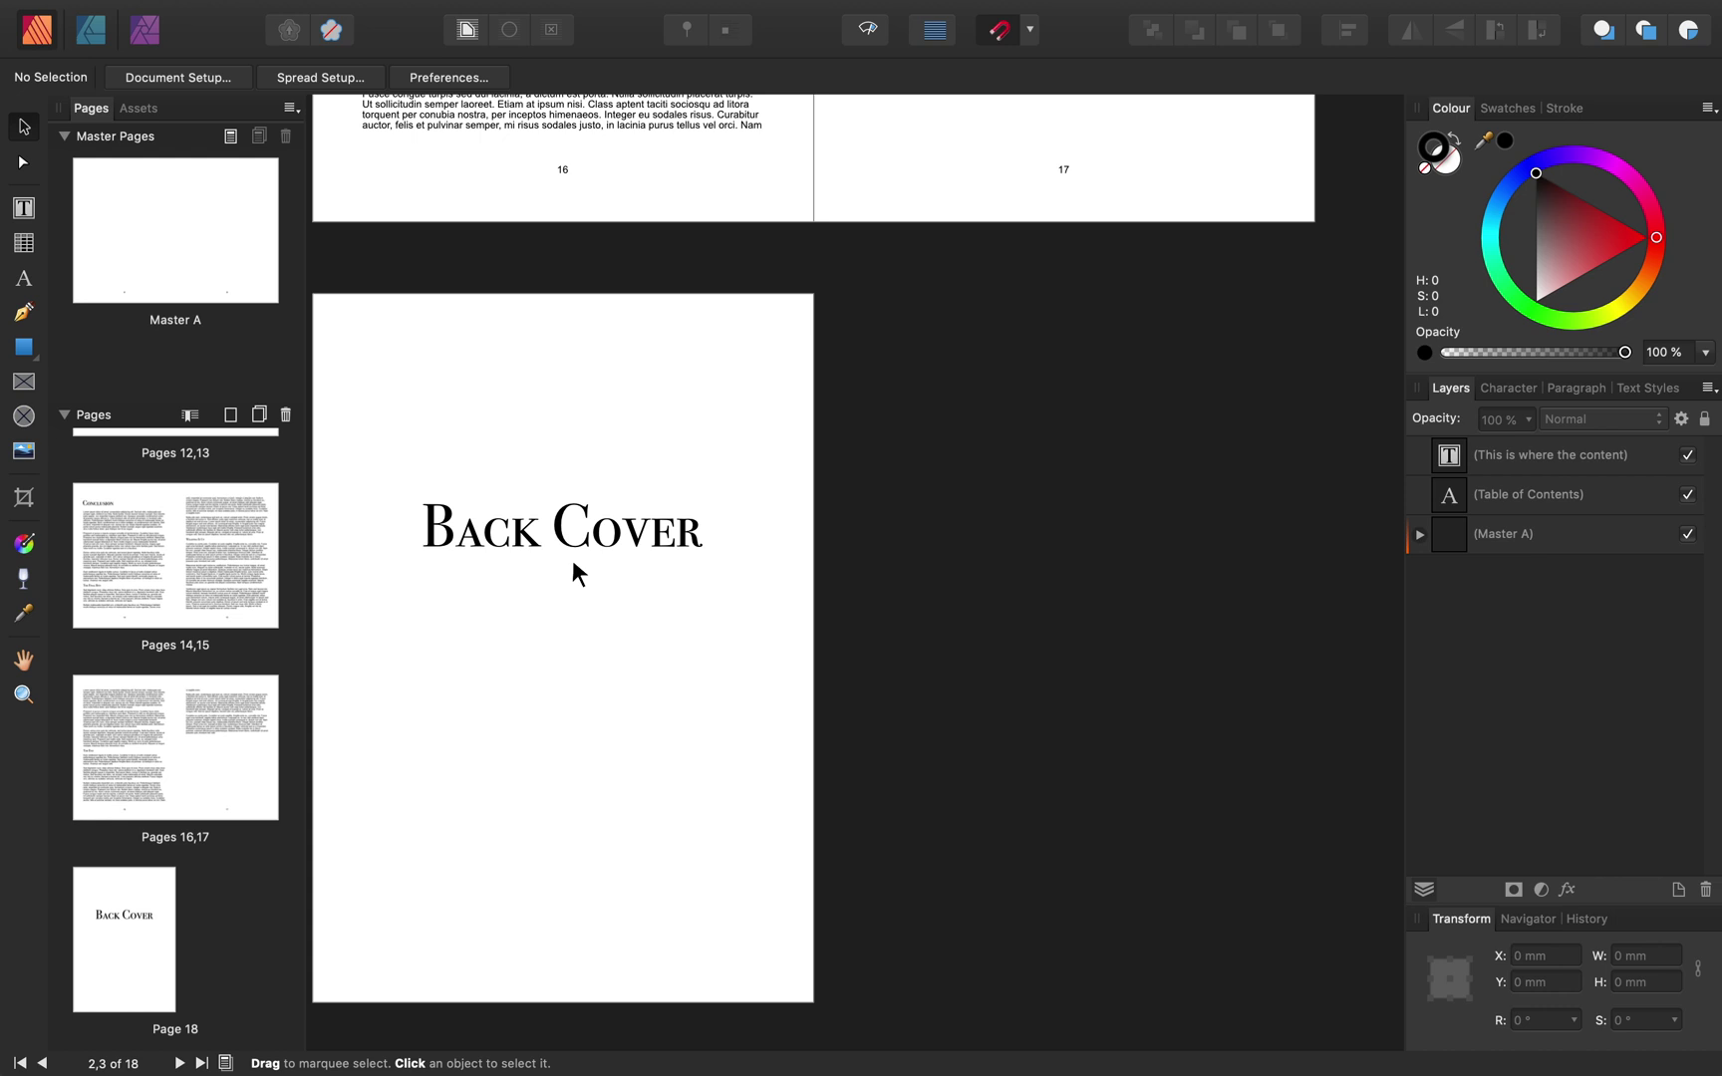
Update the Heading 1 text style to match the Introduction title on page 4 and apply it to that title.
scroll(143, 698, "up", 10)
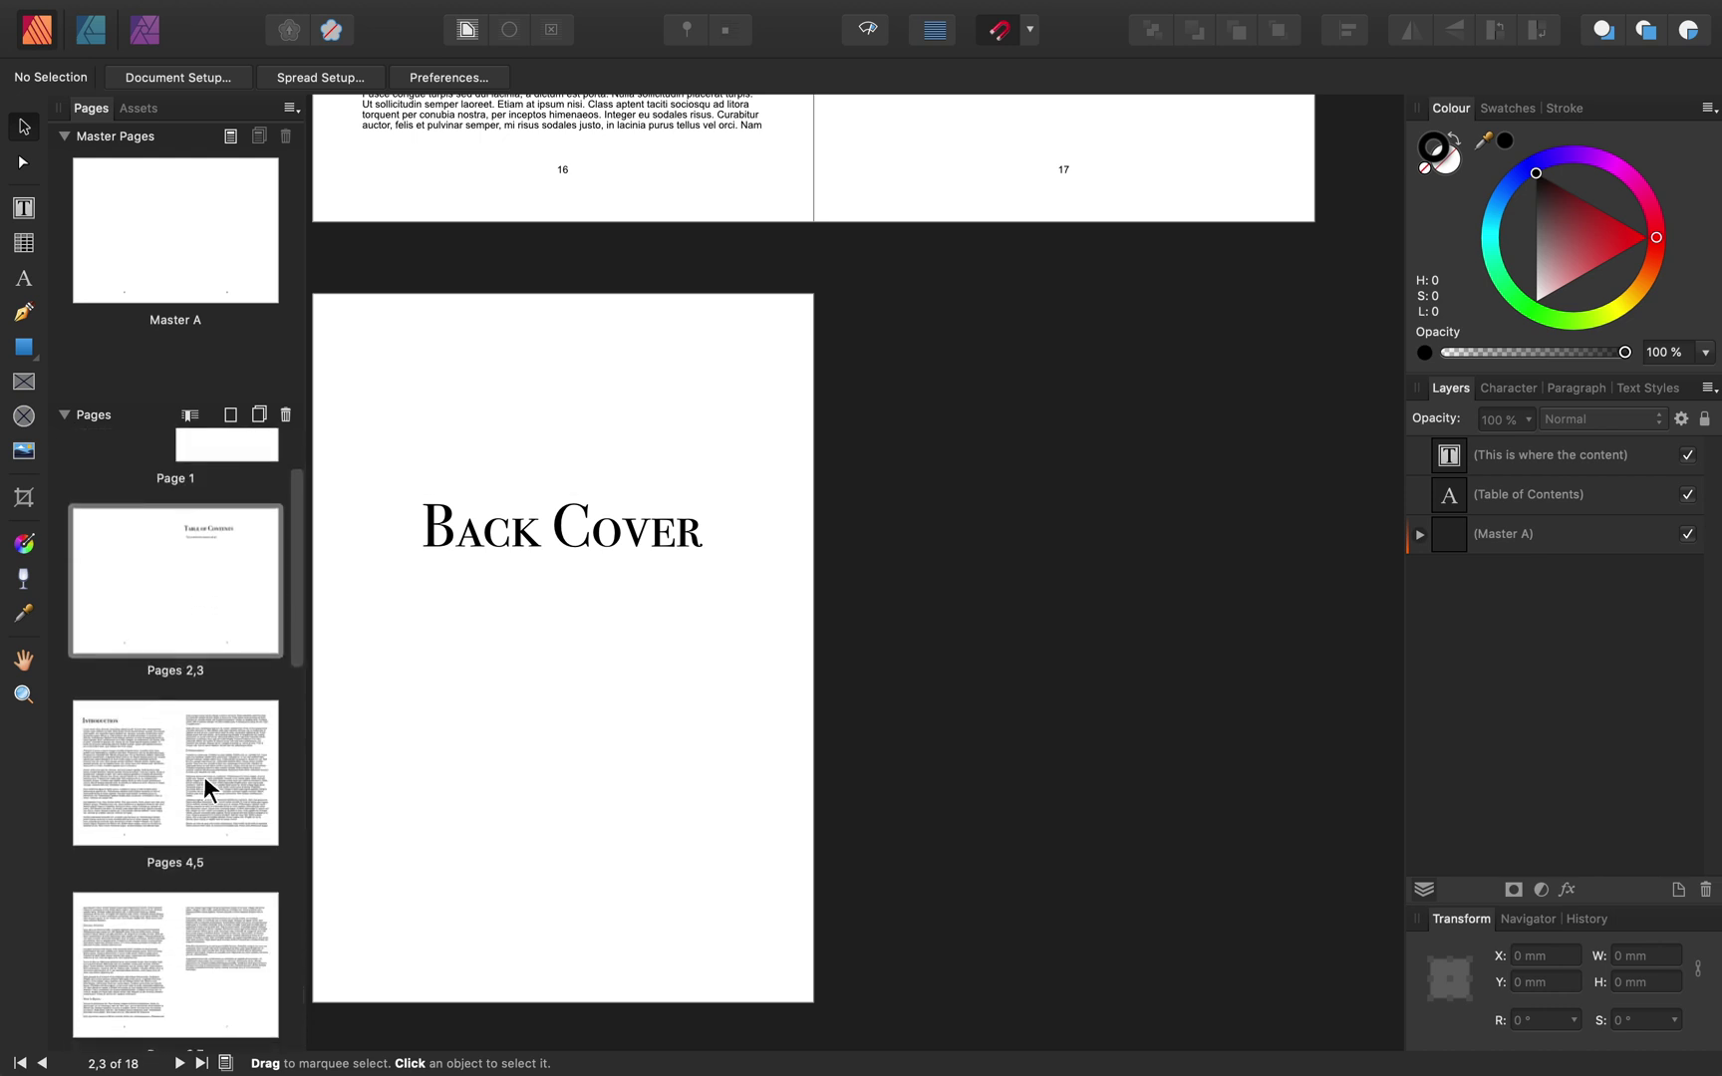
left_click(170, 770)
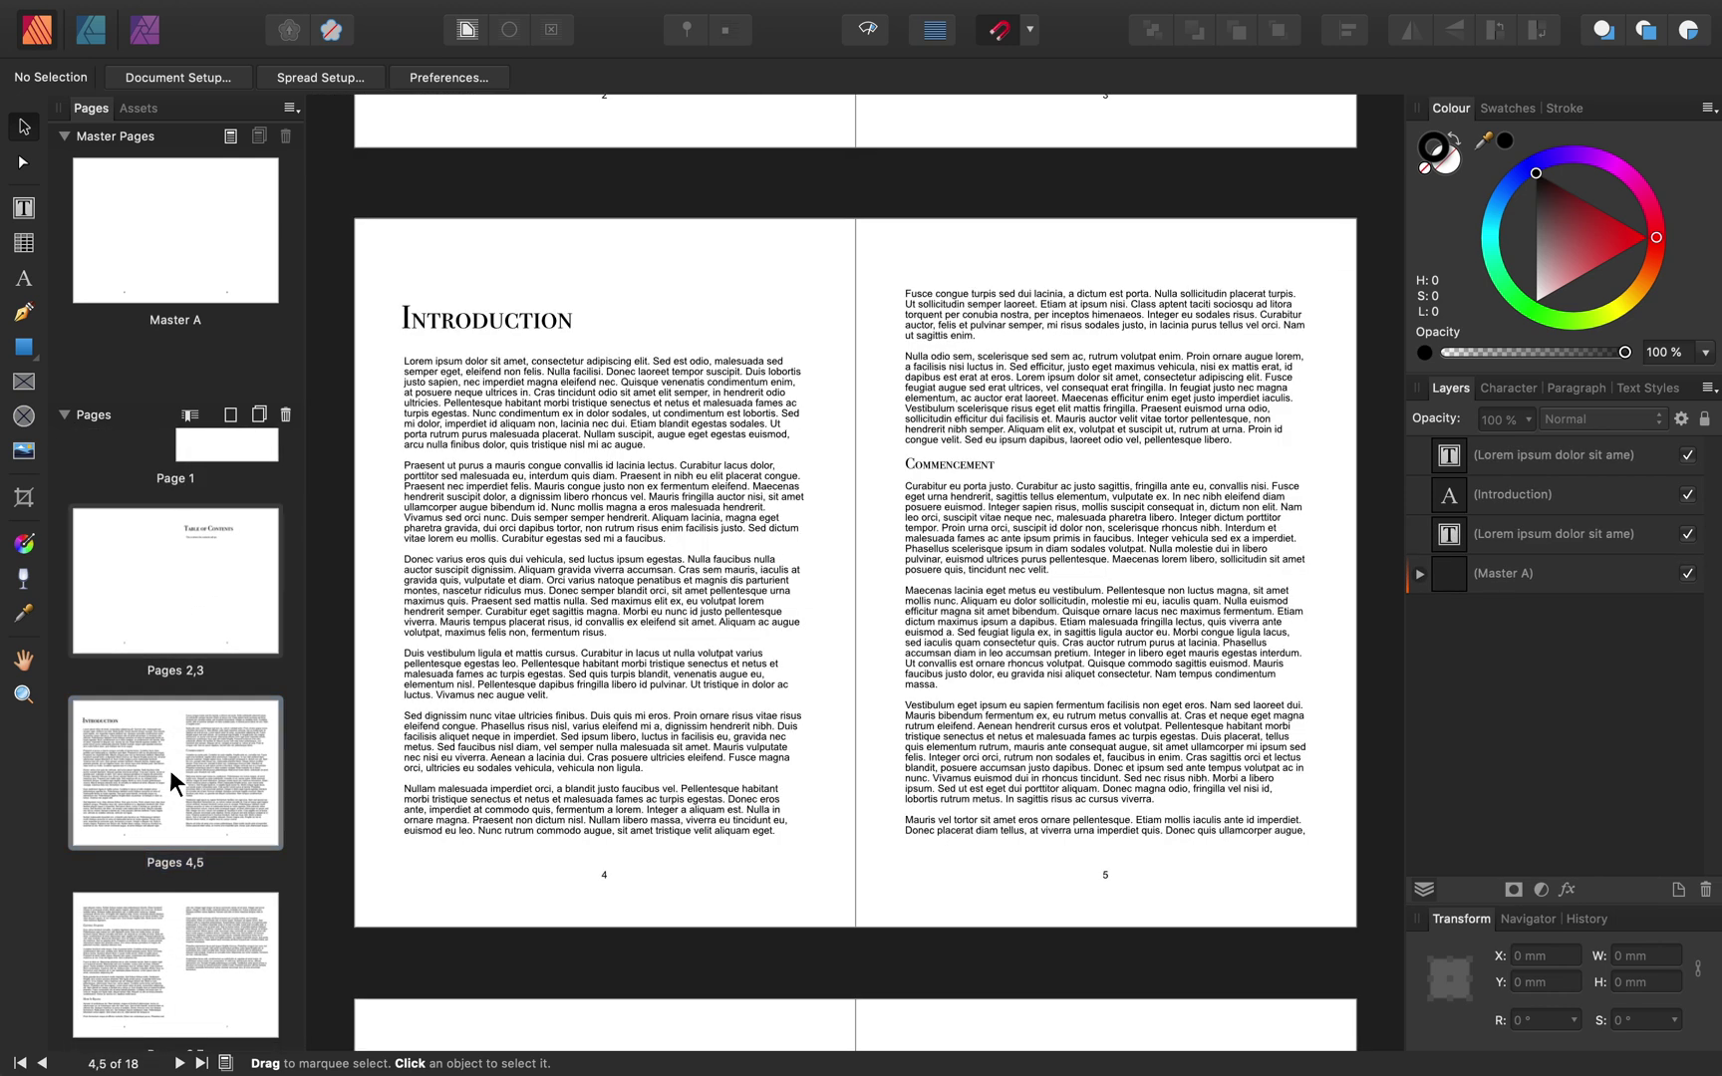
left_click(466, 322)
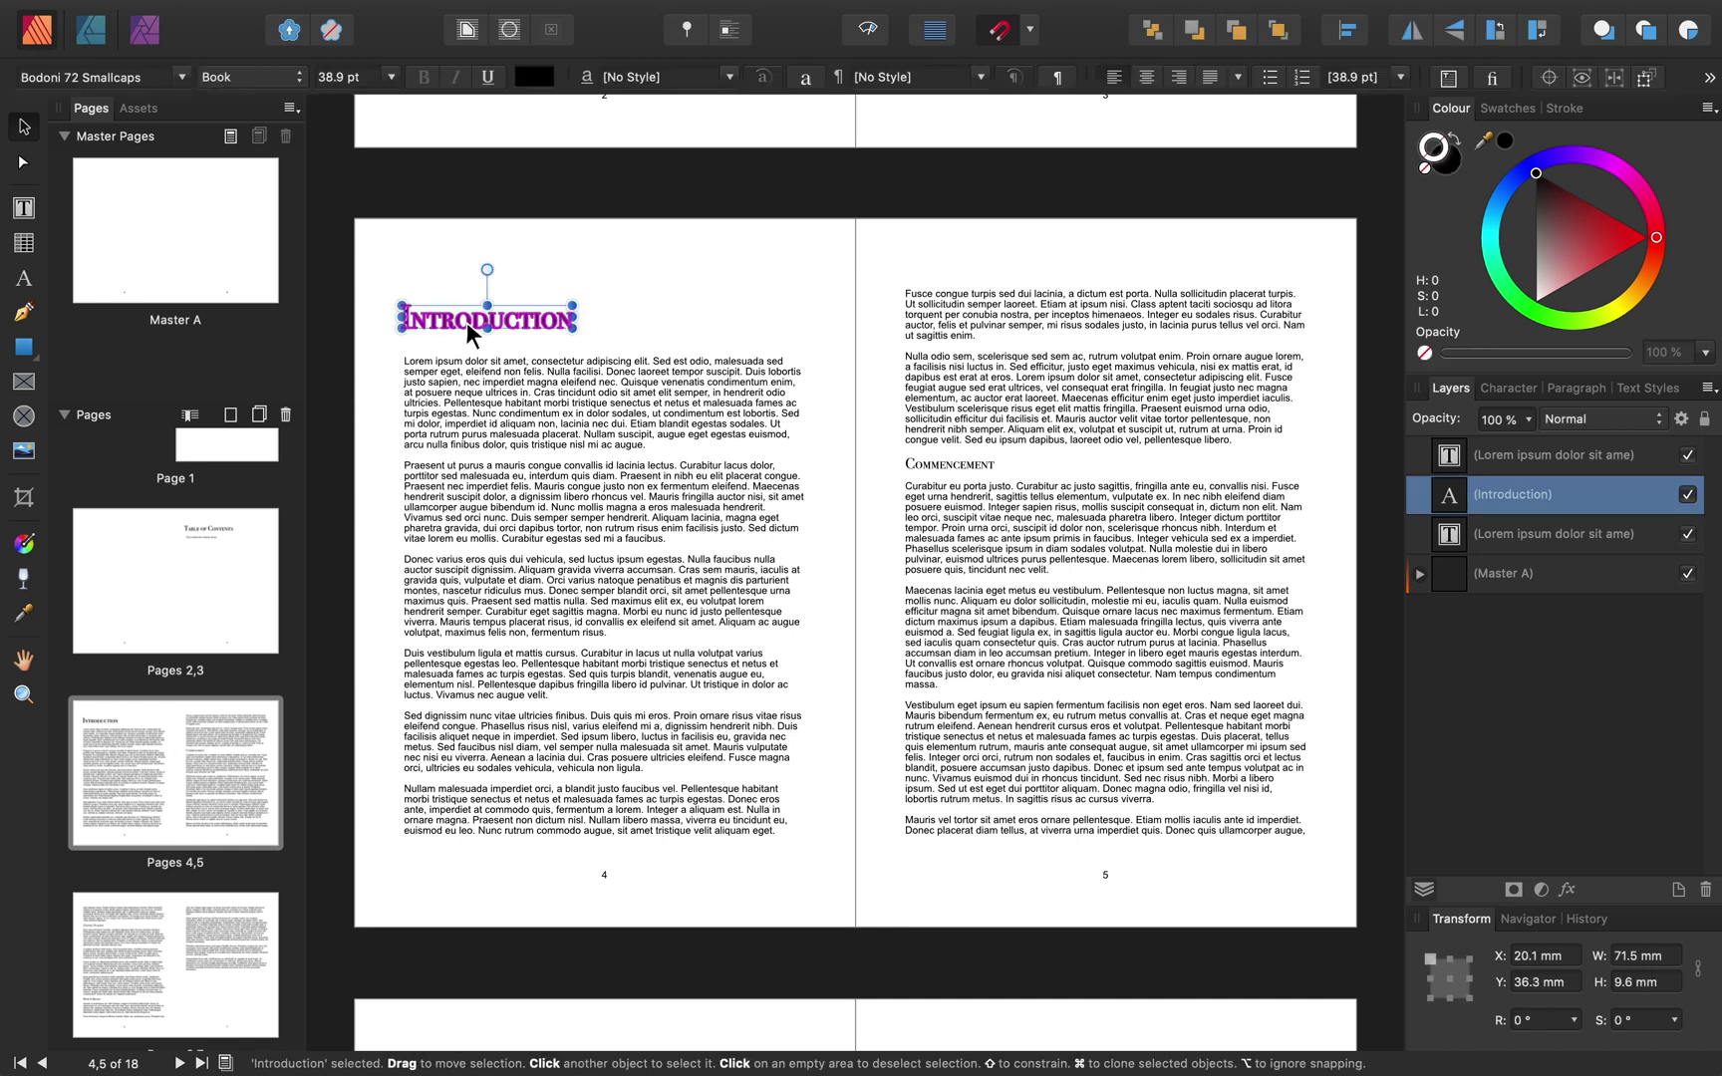
double_click(507, 315)
double_click(510, 313)
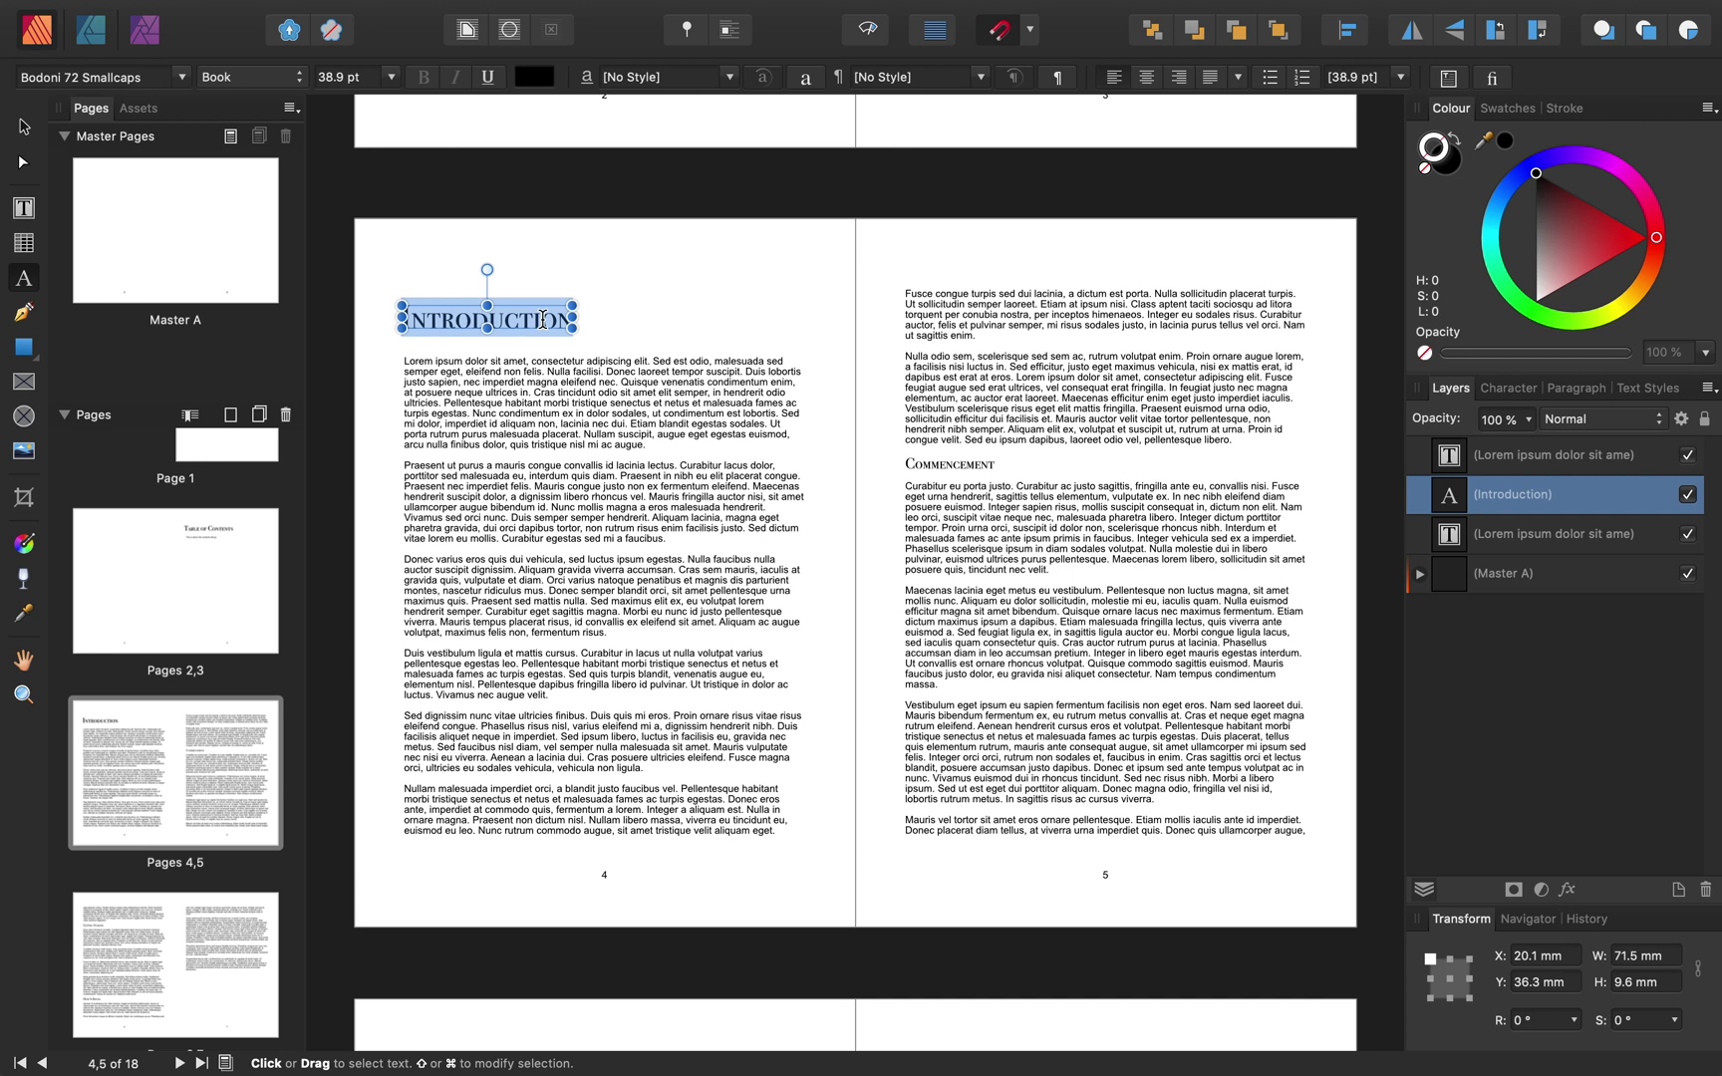
left_click(1646, 391)
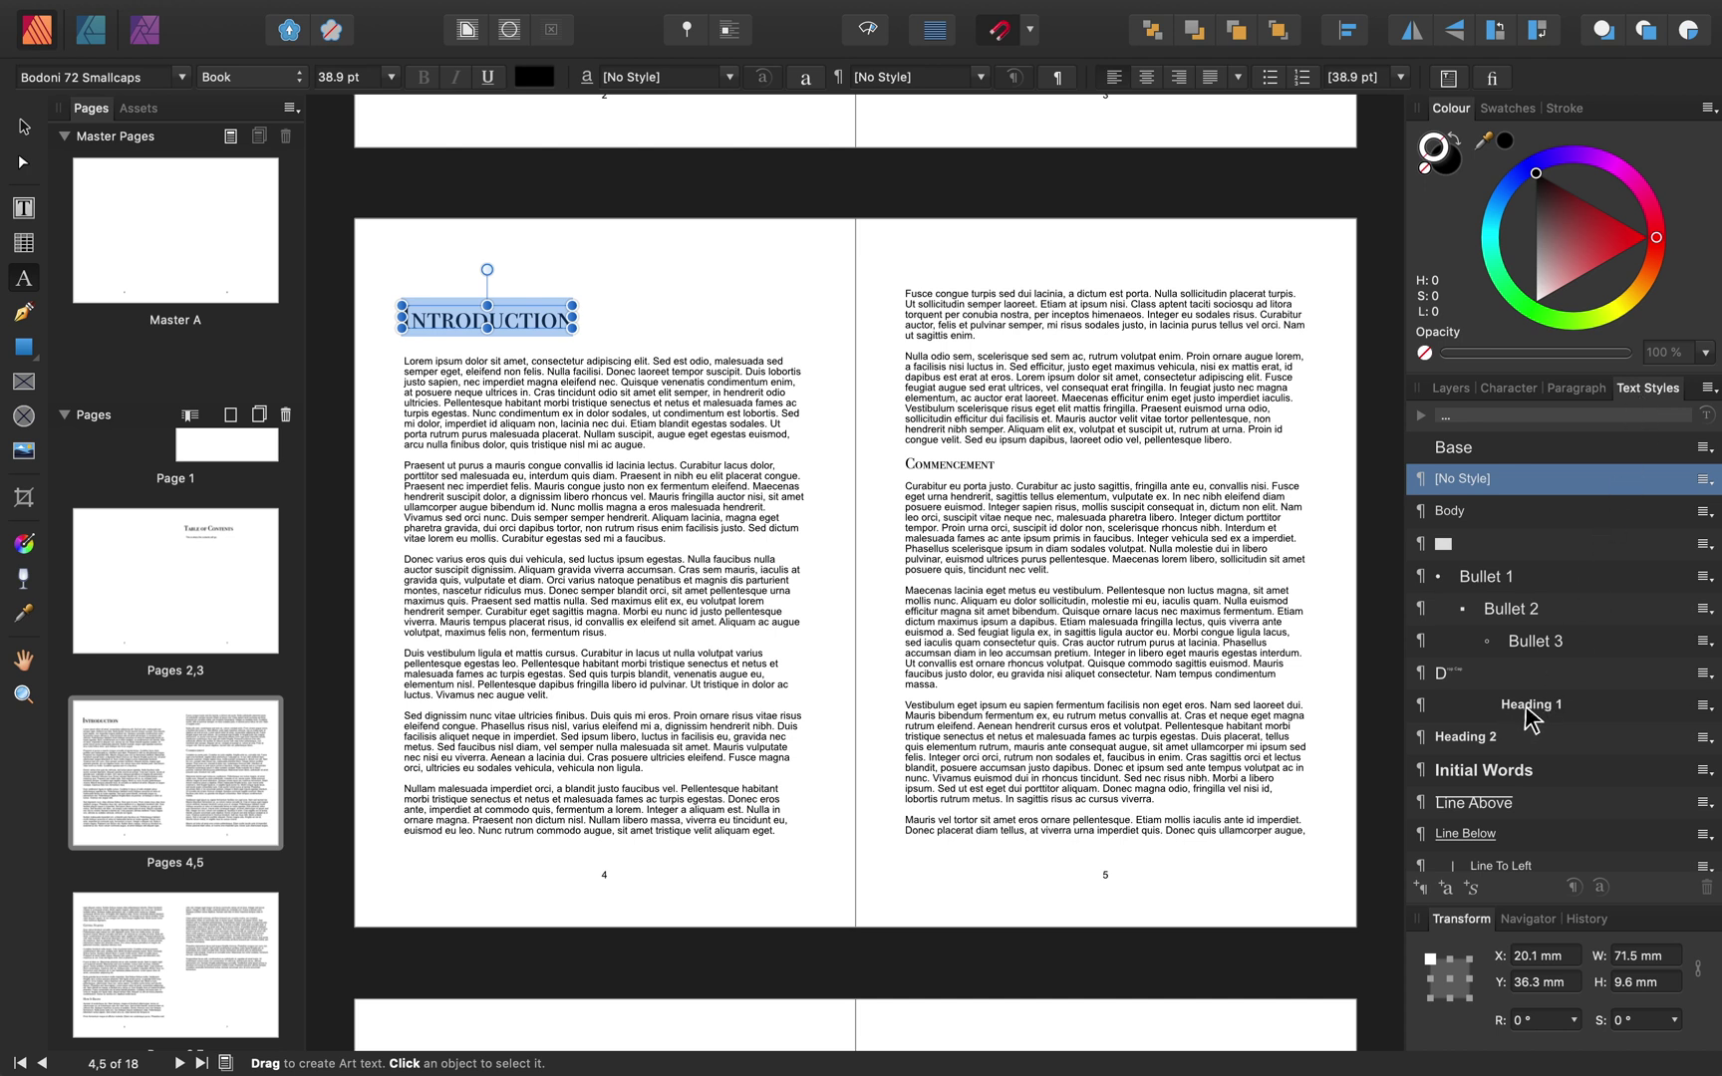
left_click(1704, 705)
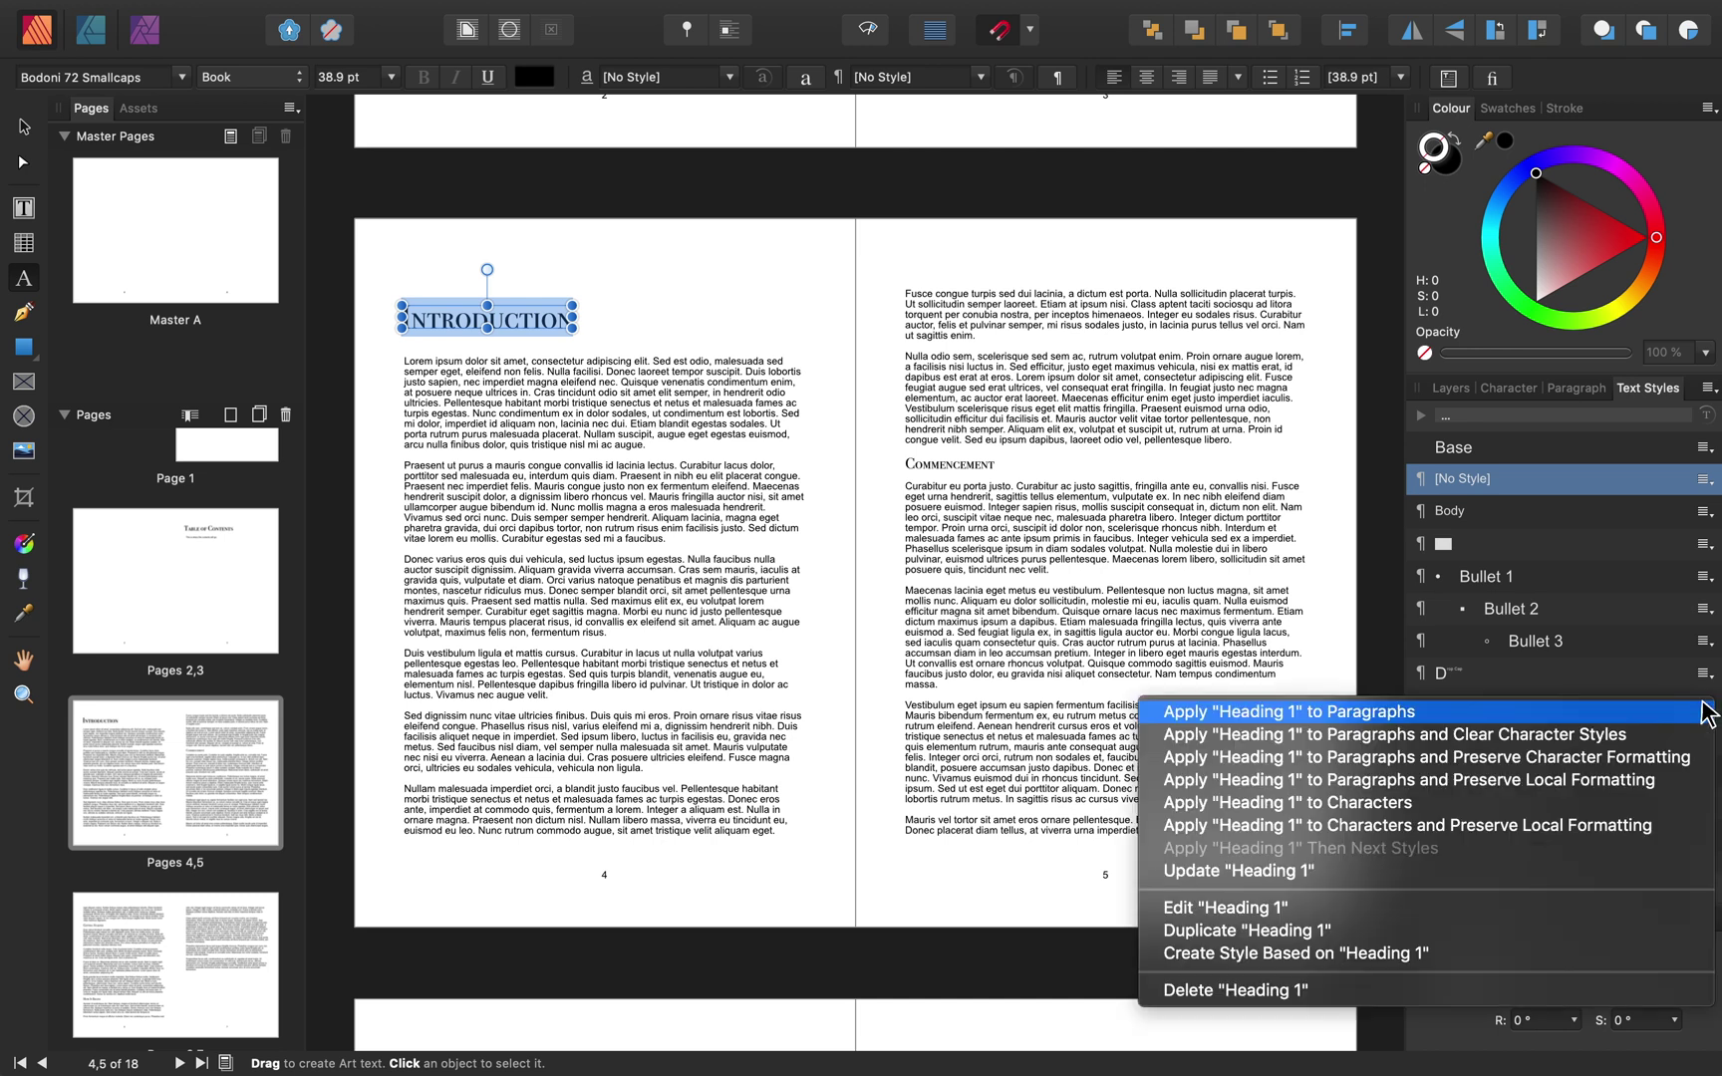
left_click(1298, 873)
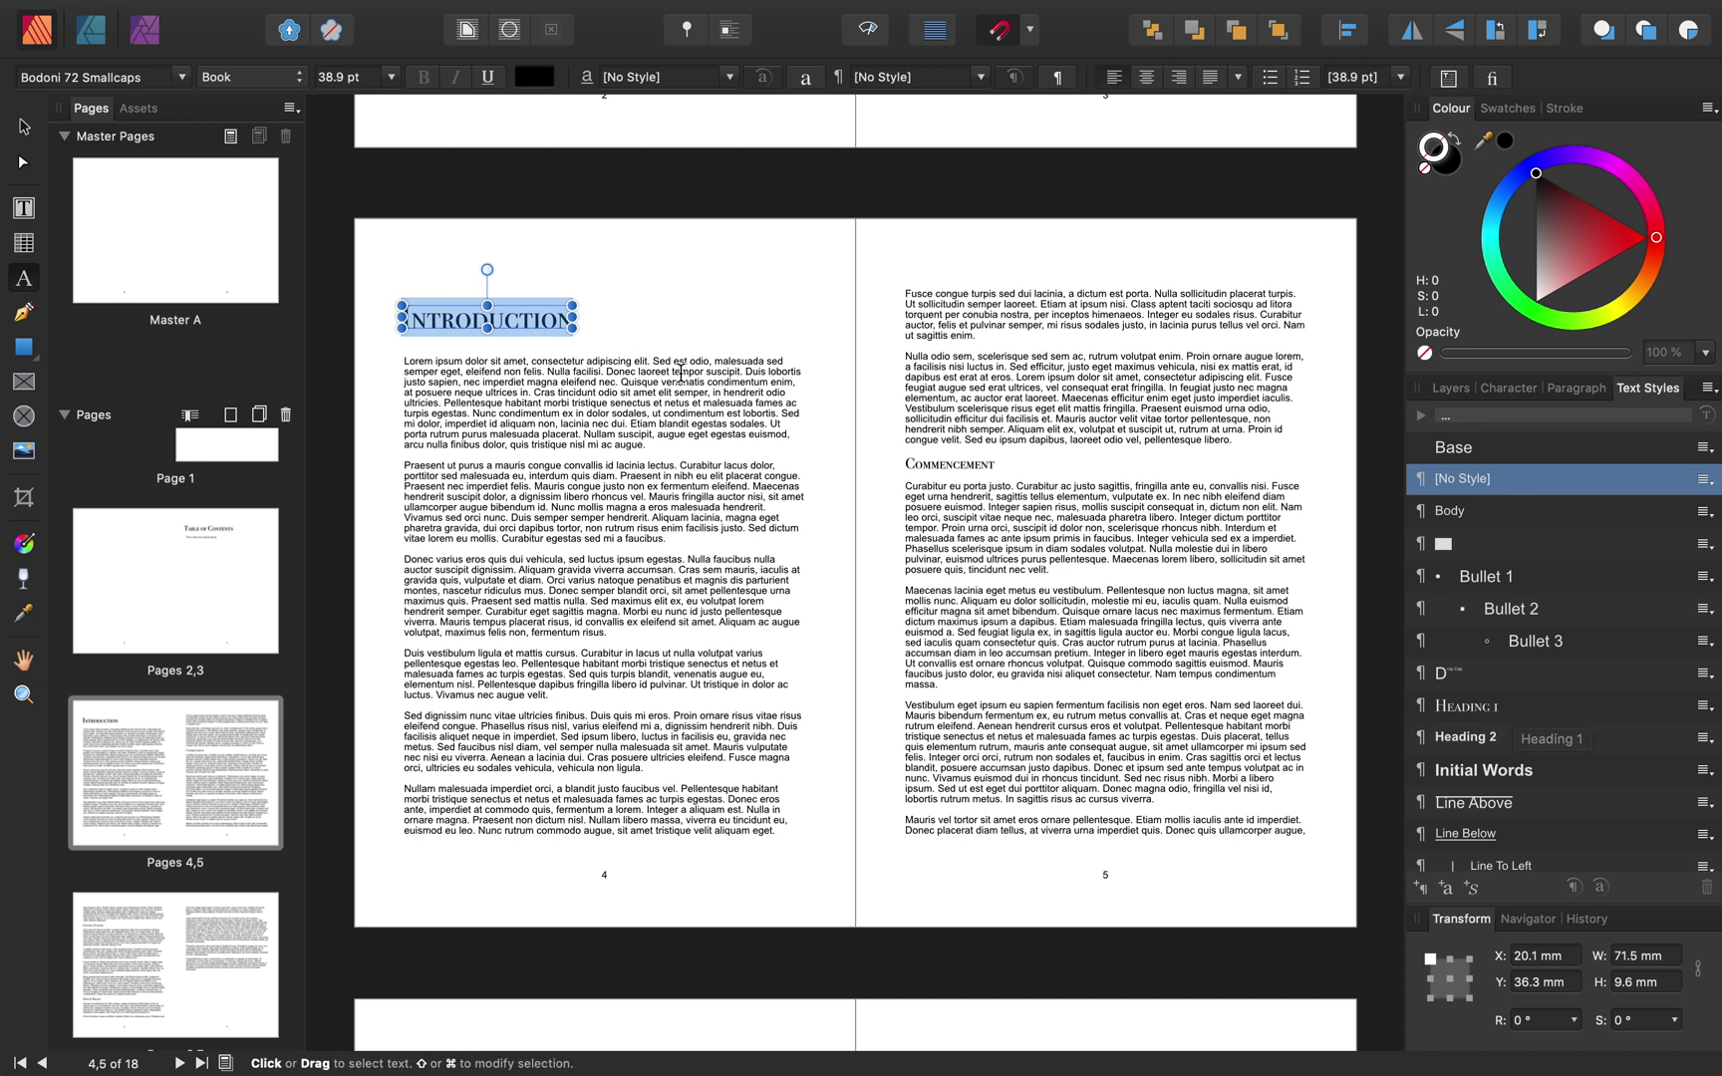
left_click(1464, 708)
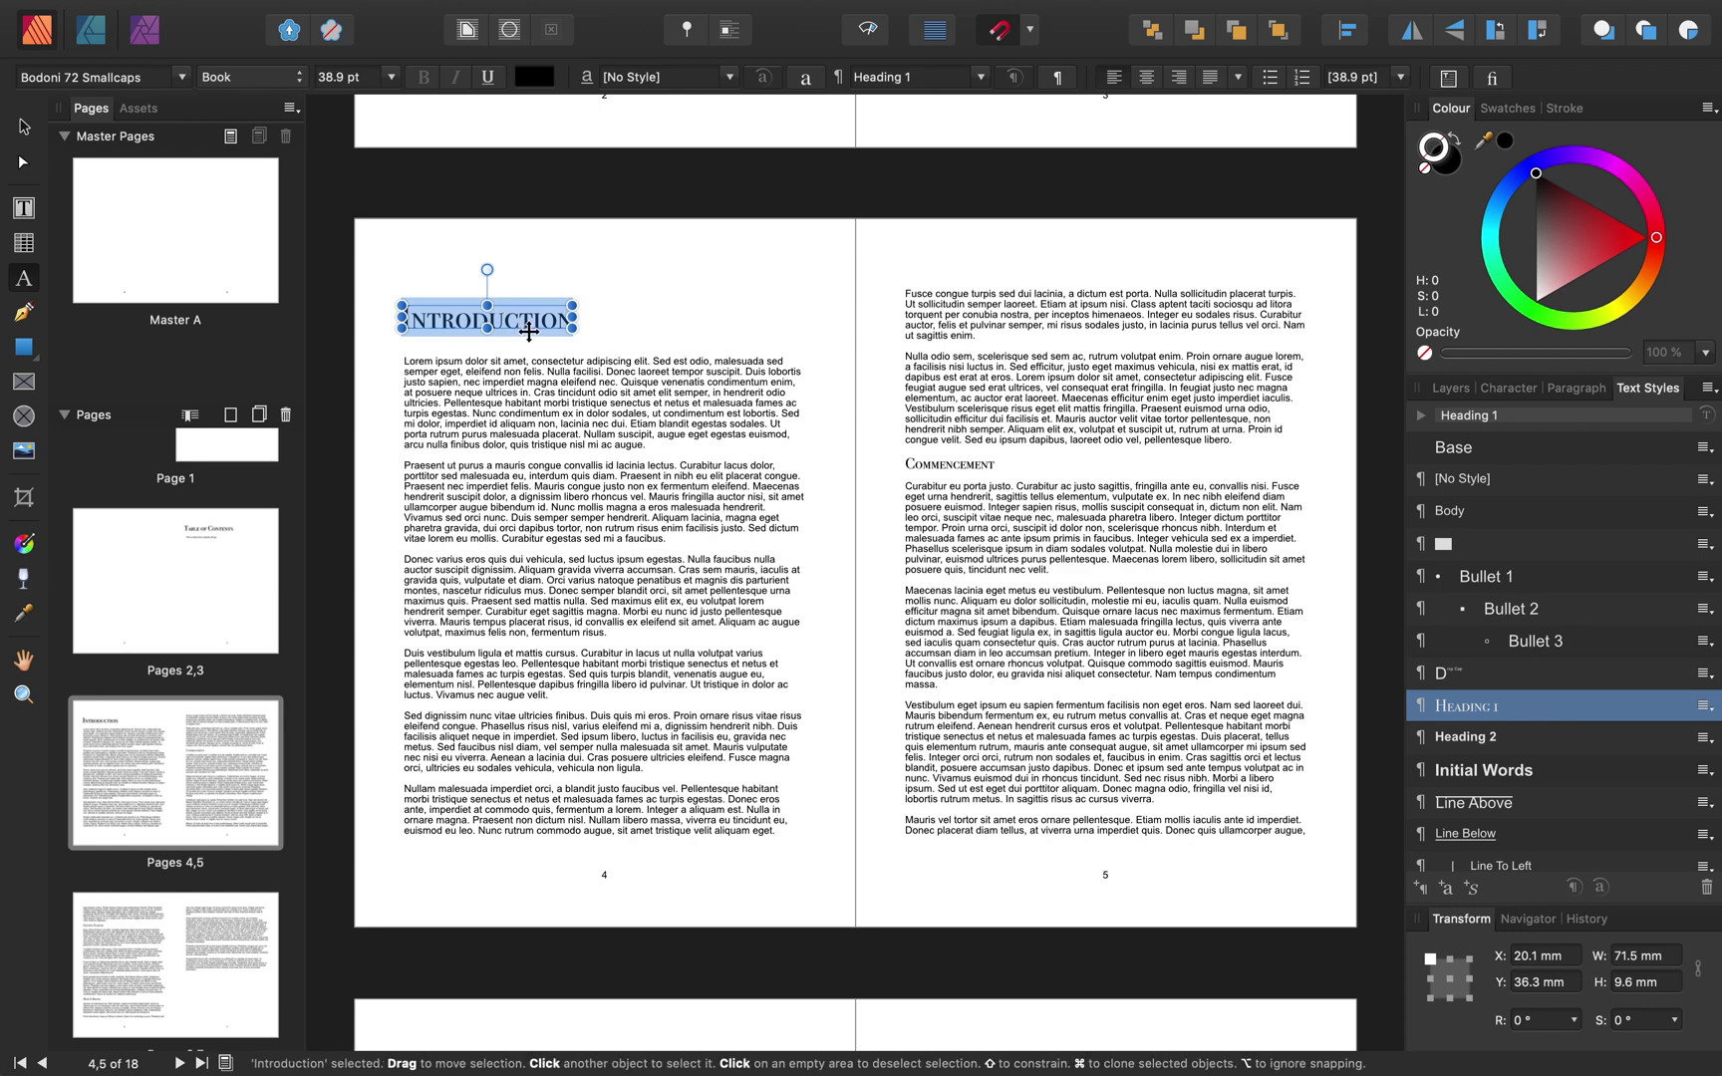
Apply the Heading 1 text style to the Main Text title on page 8.
scroll(528, 329, "down", 15)
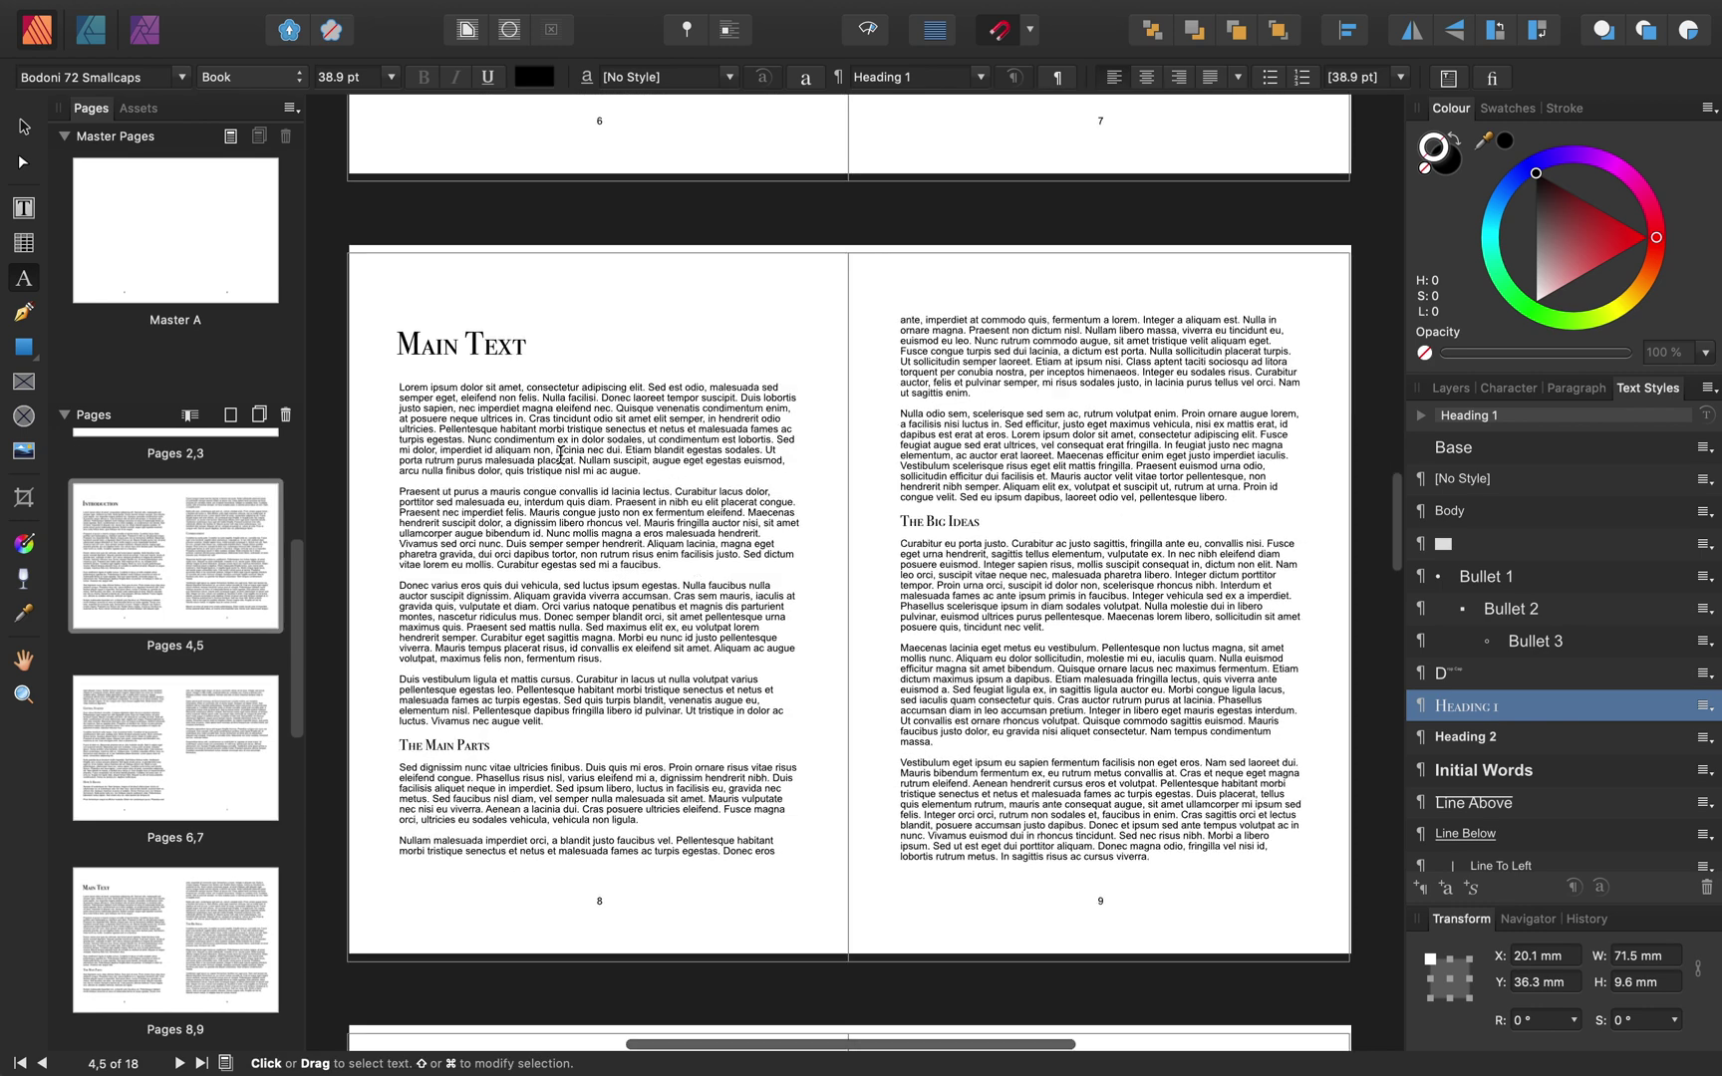
double_click(493, 332)
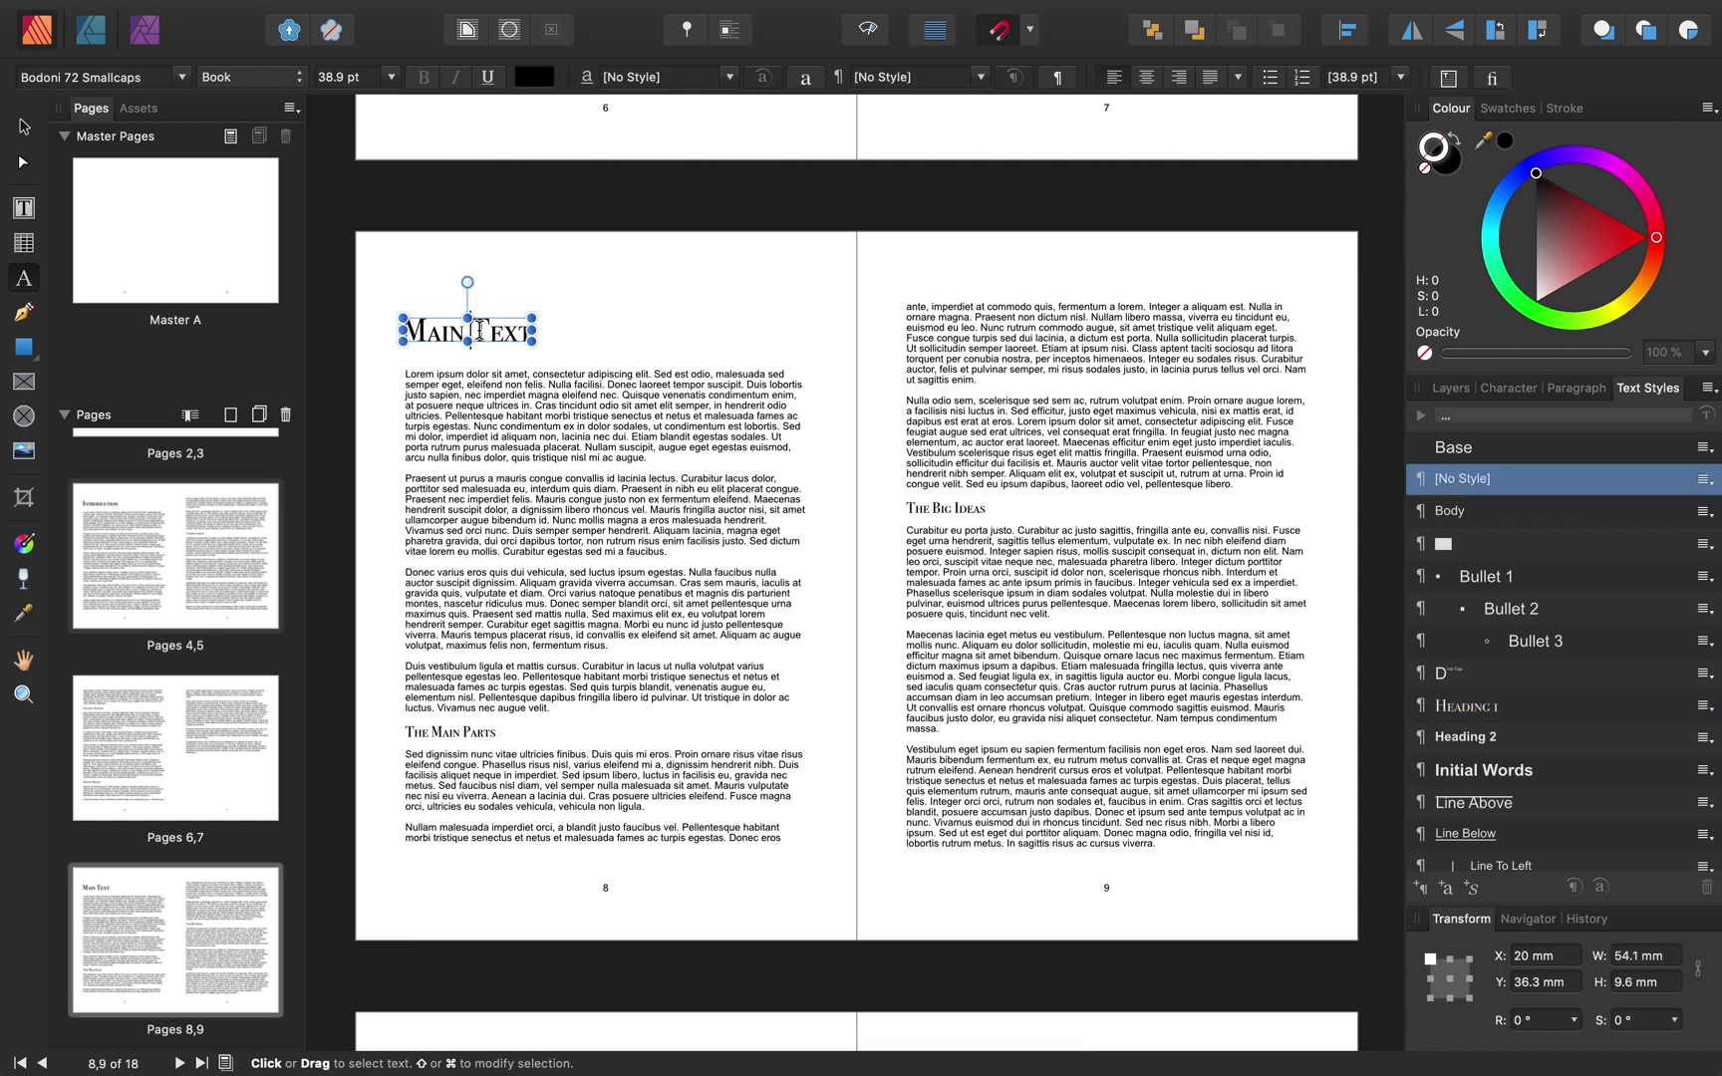
triple_click(492, 332)
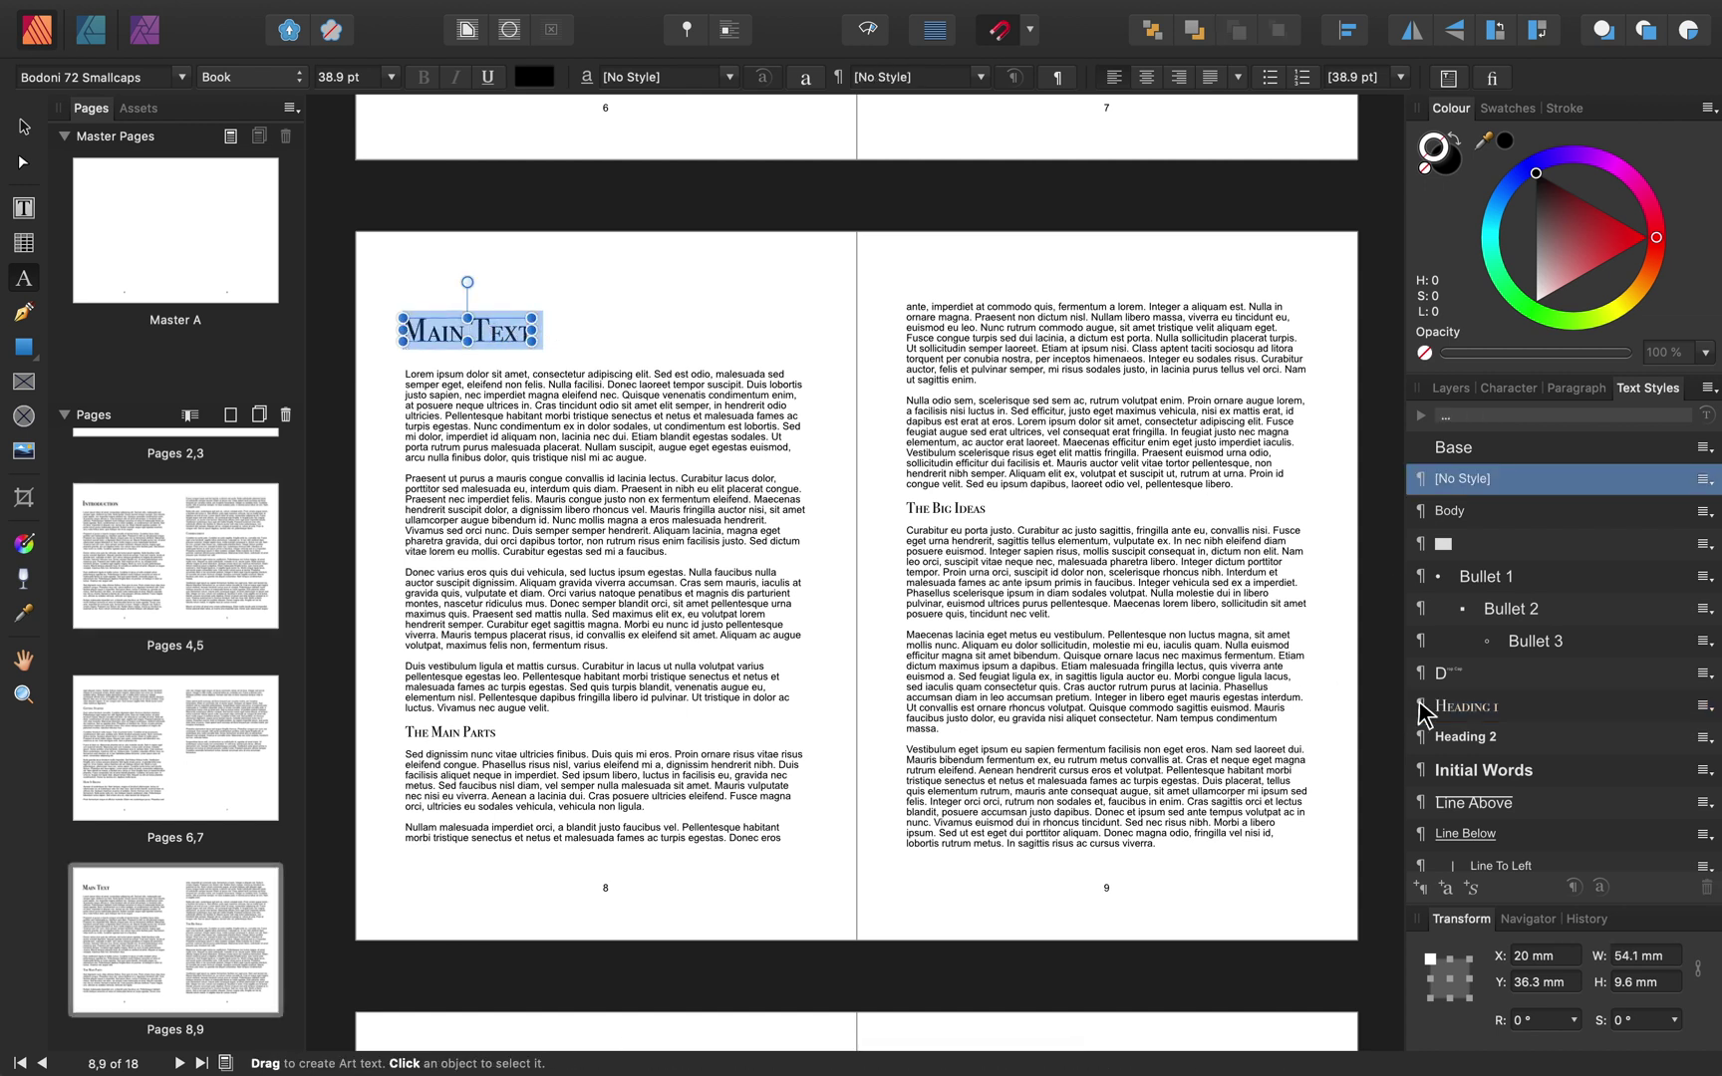
left_click(1482, 705)
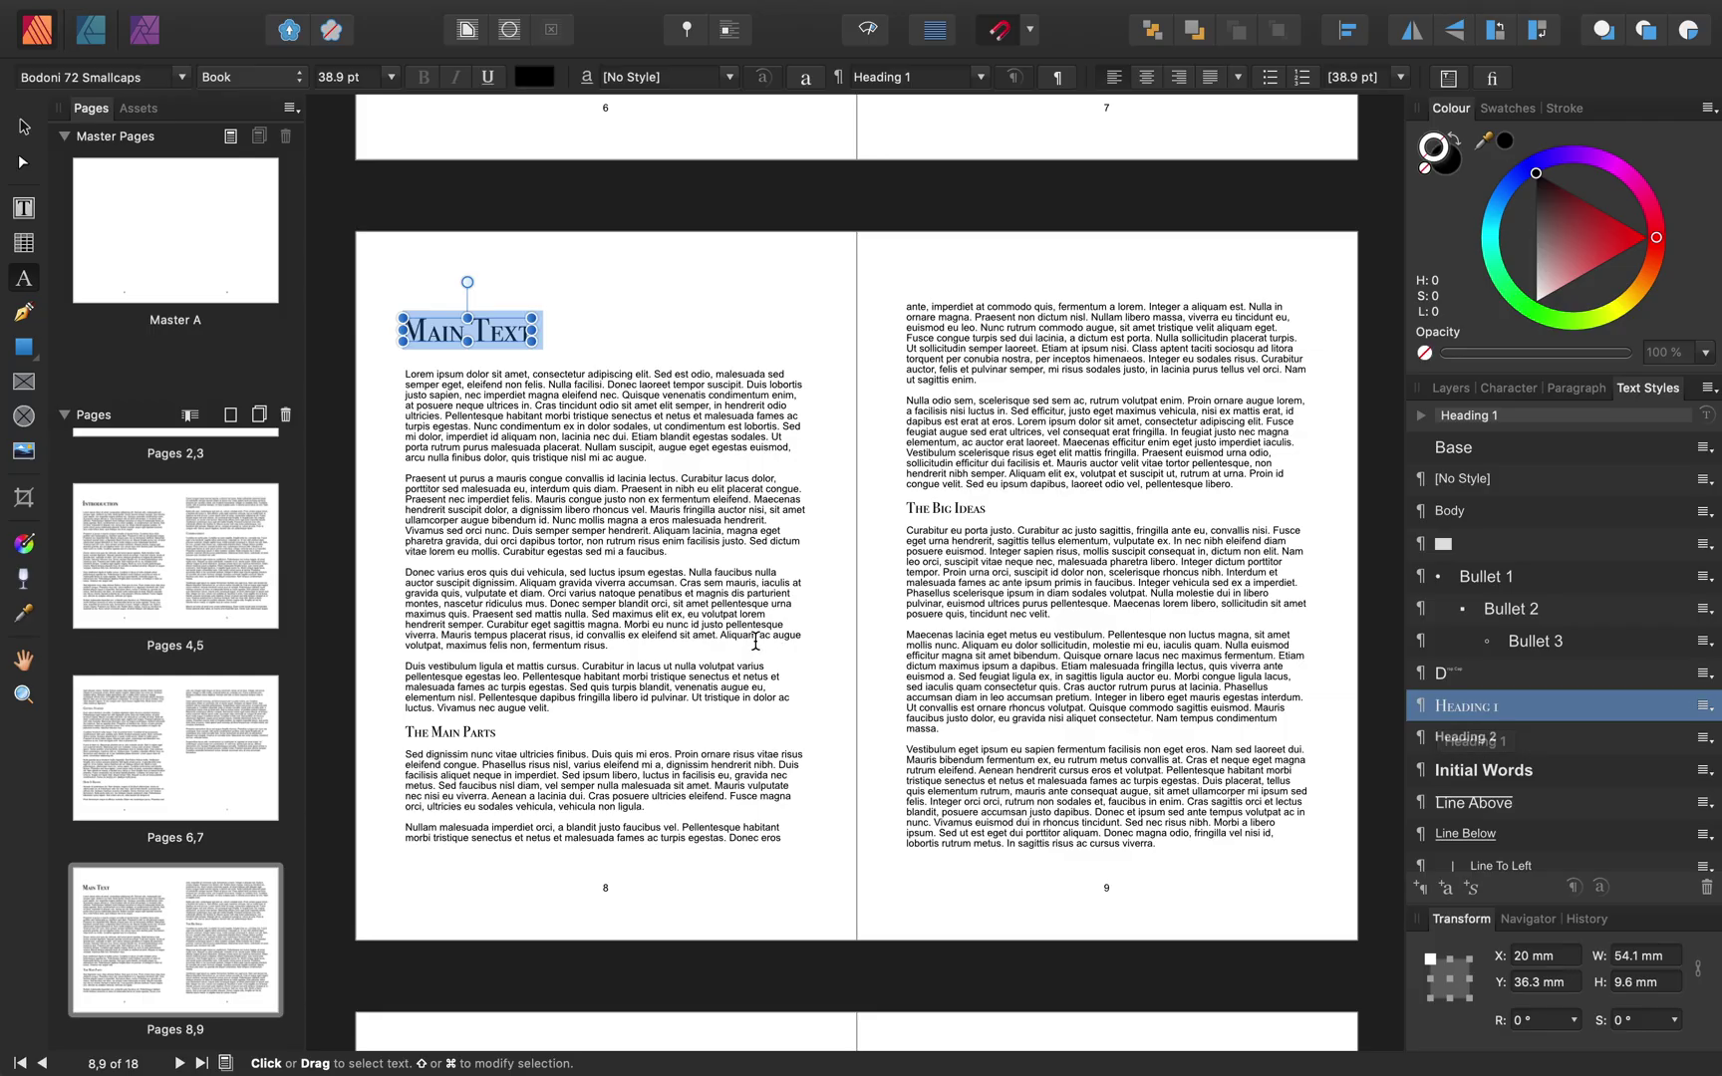
Apply the Heading 1 text style to the Conclusion title on page 14.
scroll(754, 641, "down", 10)
scroll(754, 640, "down", 15)
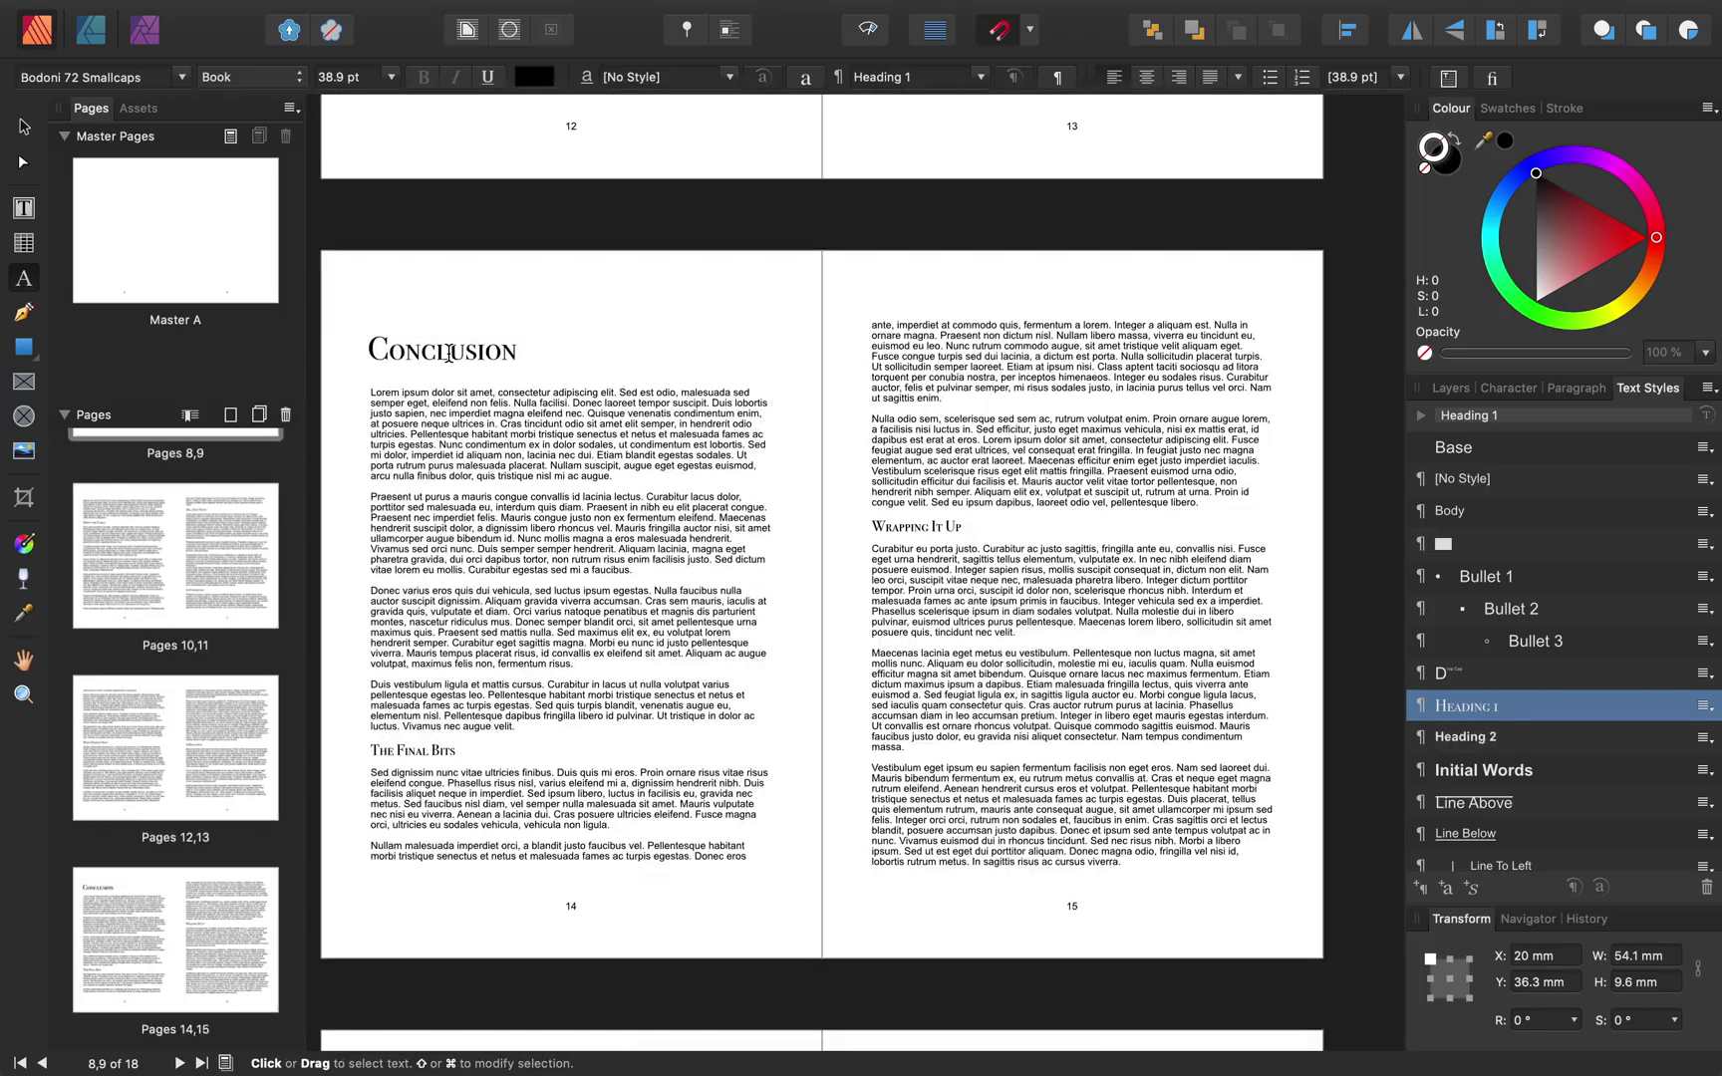
left_click(447, 353)
double_click(448, 351)
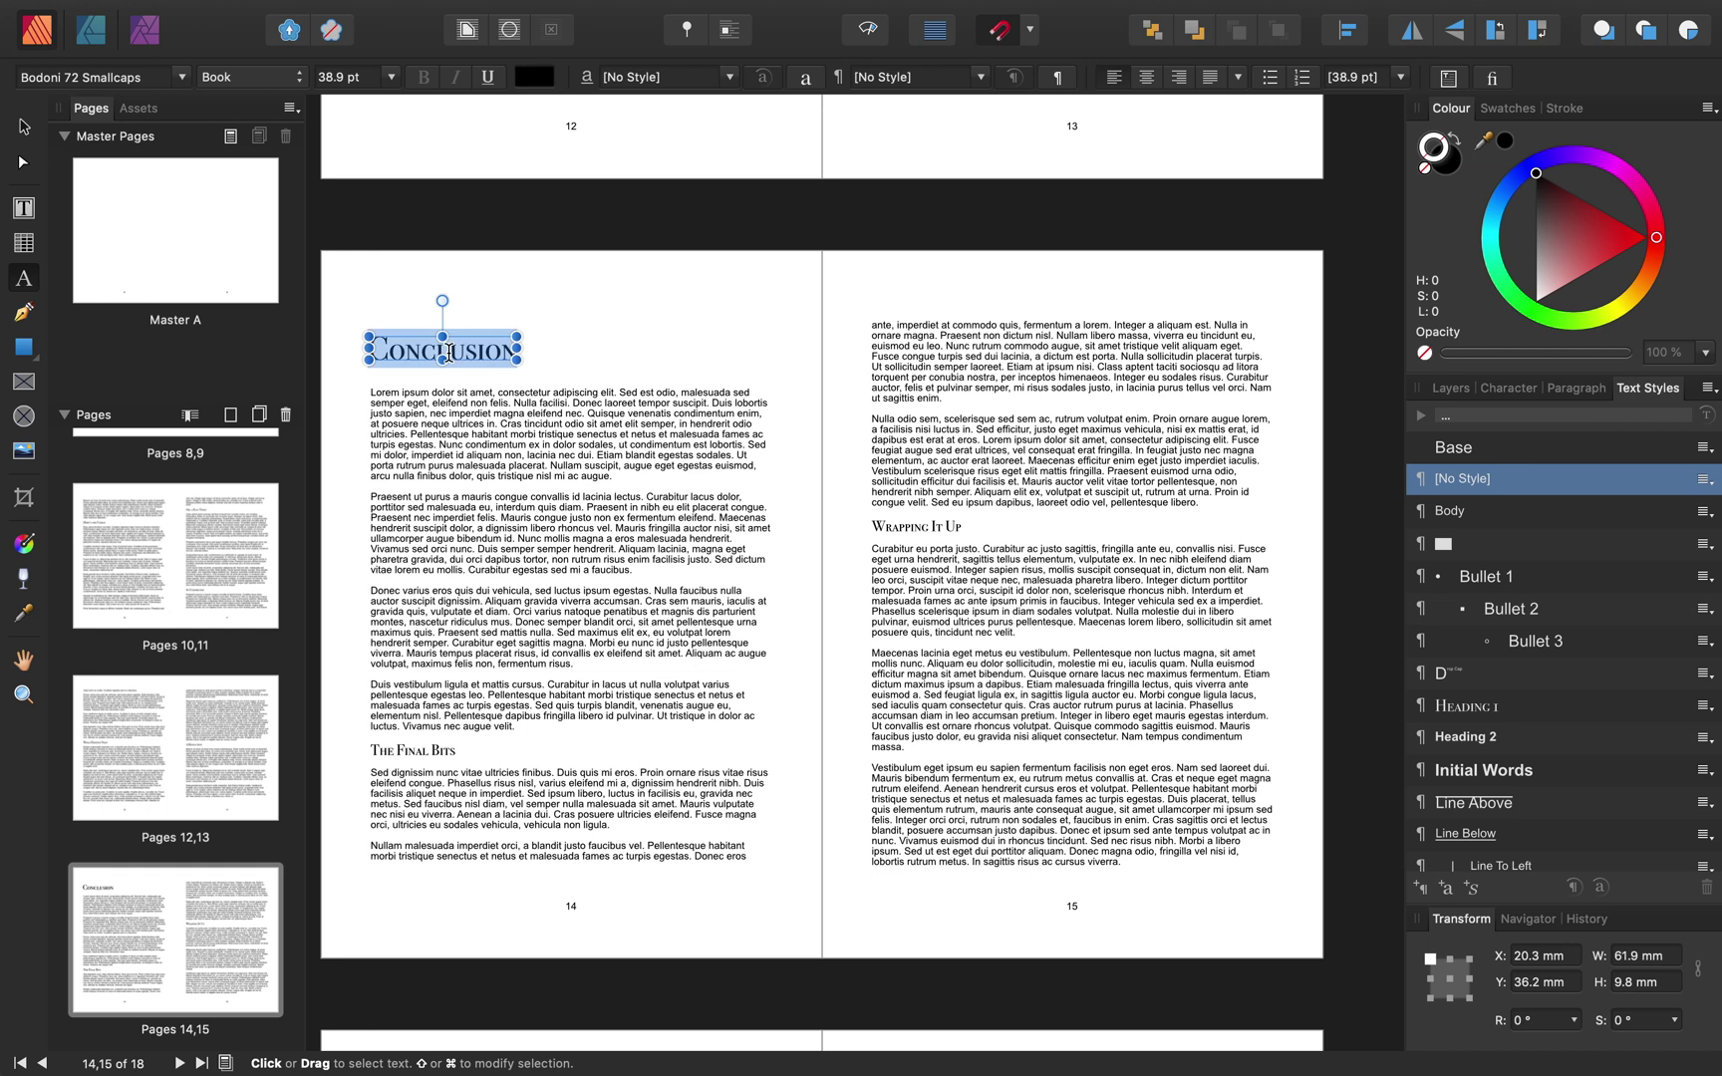
left_click(1494, 707)
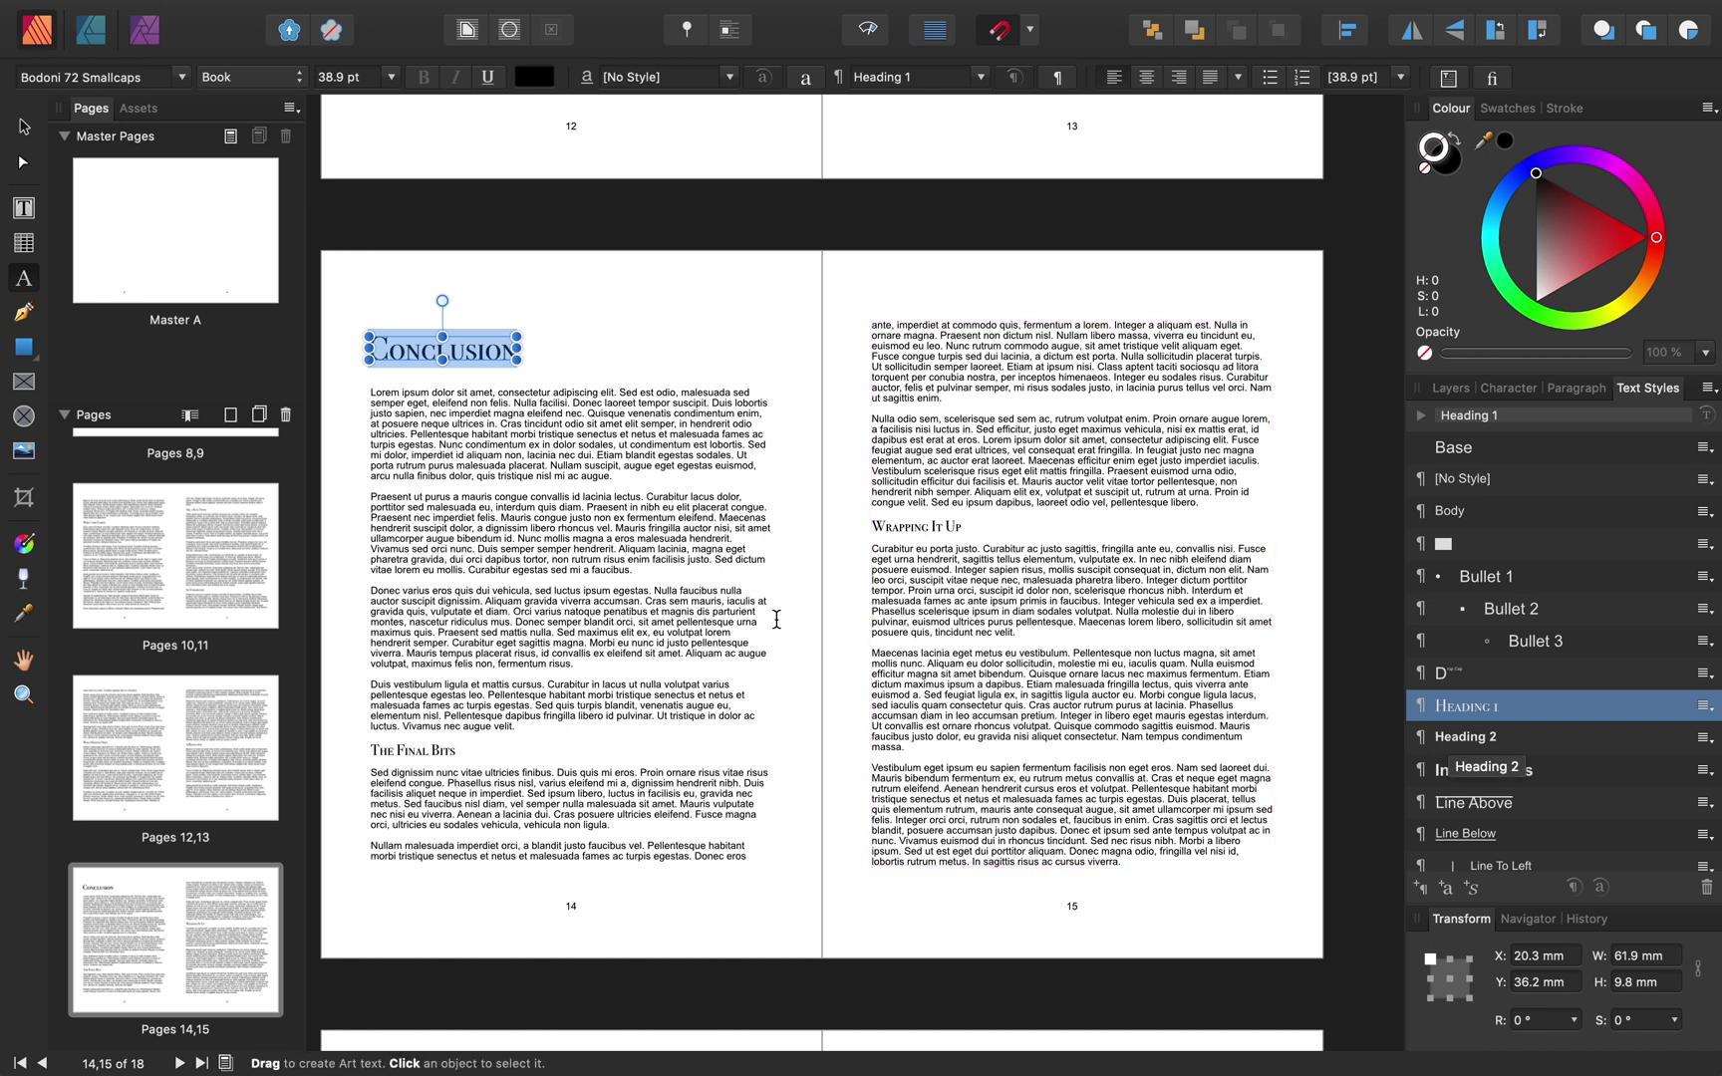
Update the Heading 2 text style to match the Commencement subheading on page 5 and apply it to that subheading.
scroll(274, 588, "up", 1)
scroll(270, 576, "up", 10)
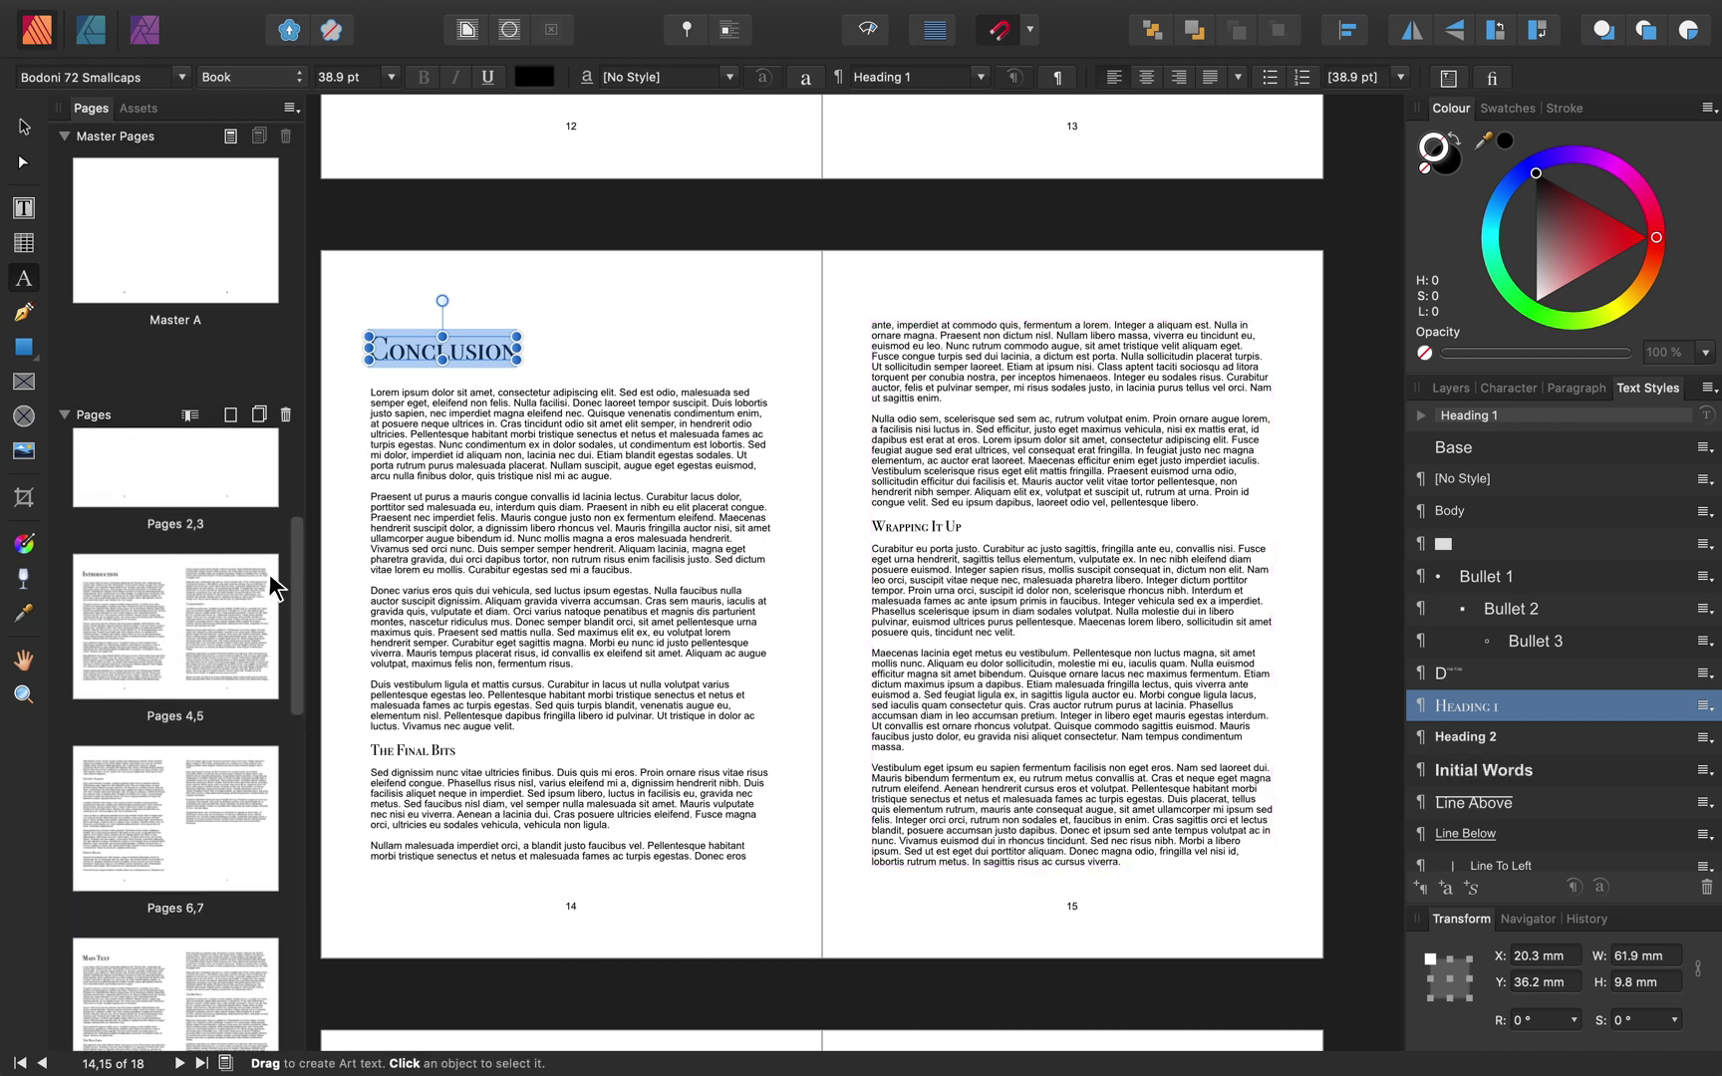
scroll(269, 573, "down", 2)
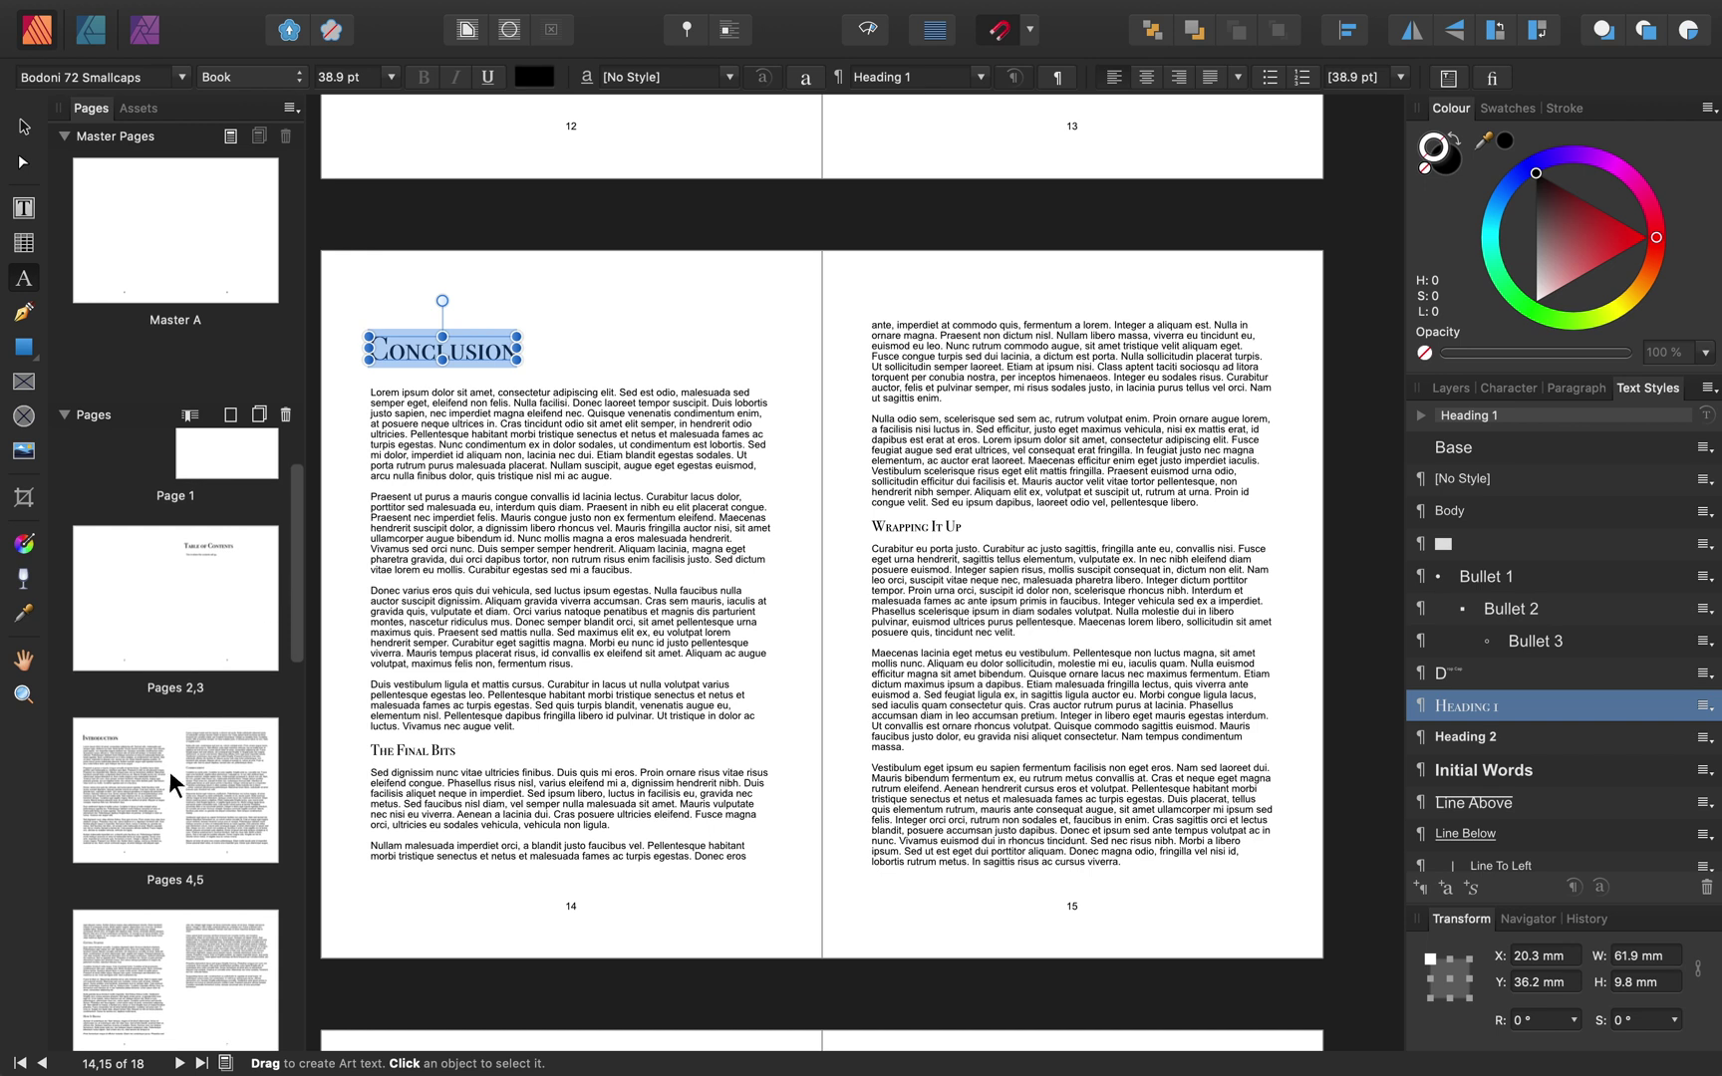
left_click(169, 771)
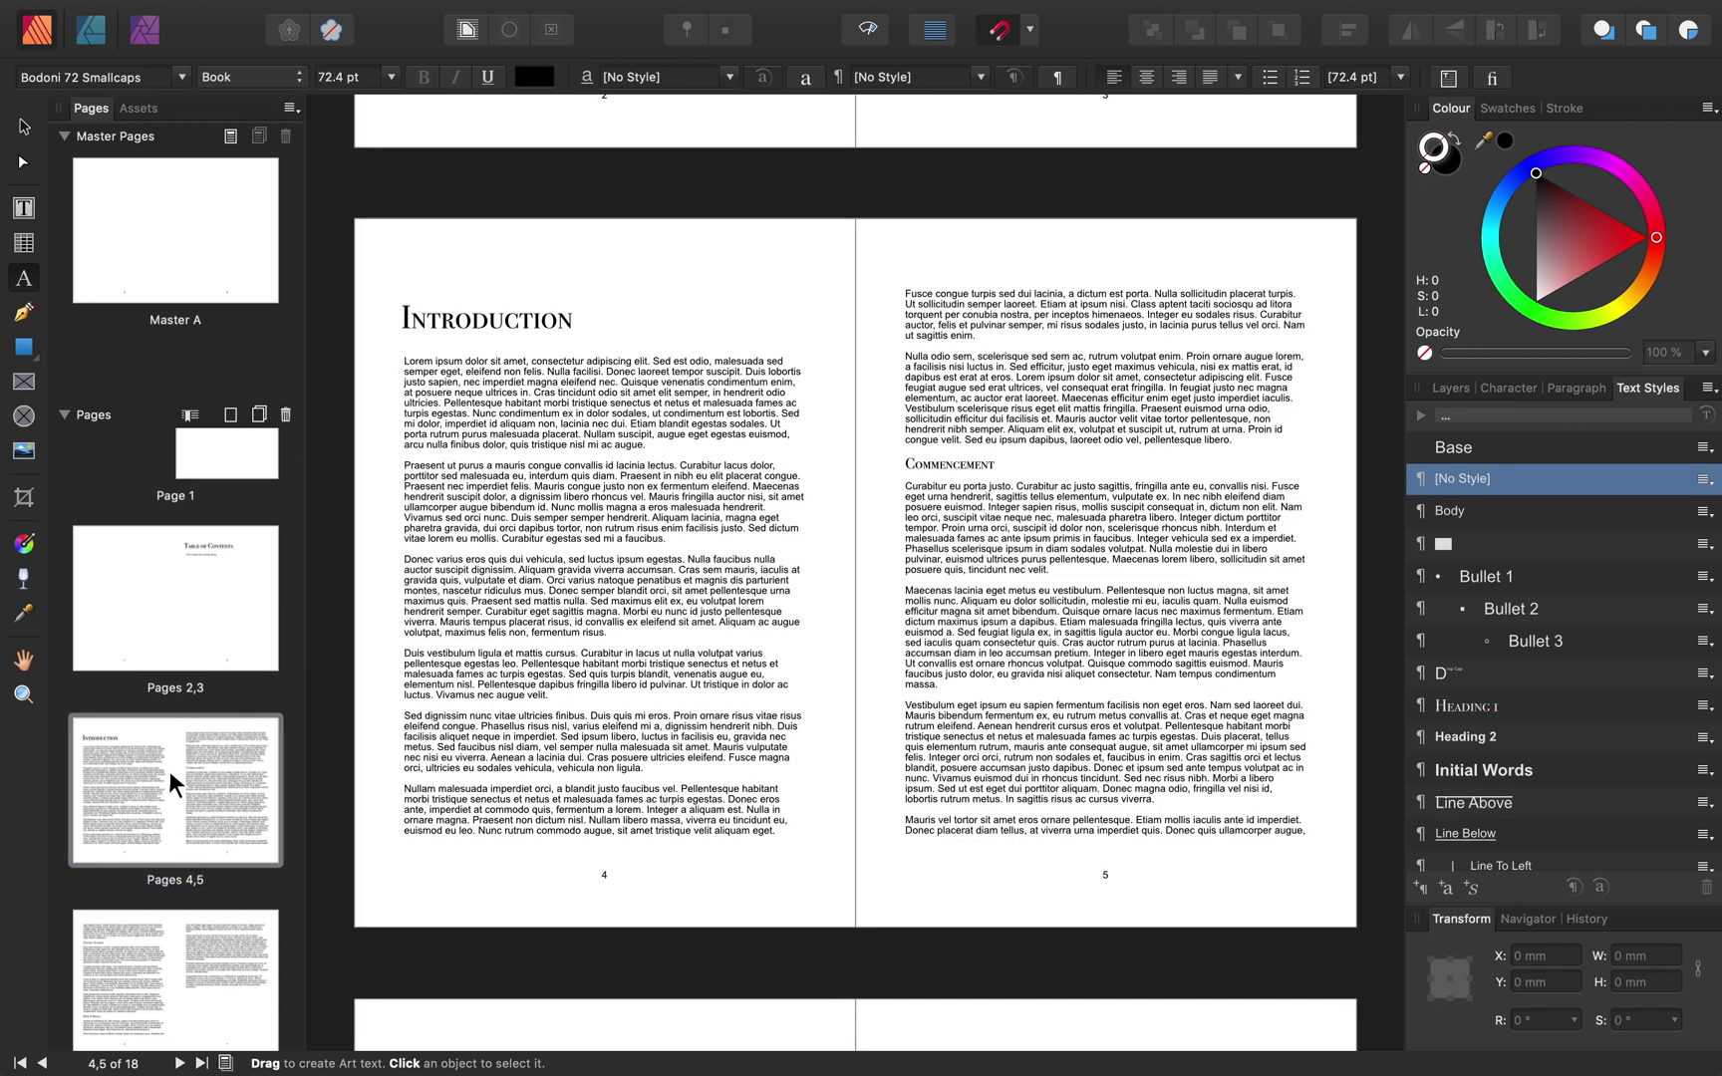
double_click(951, 466)
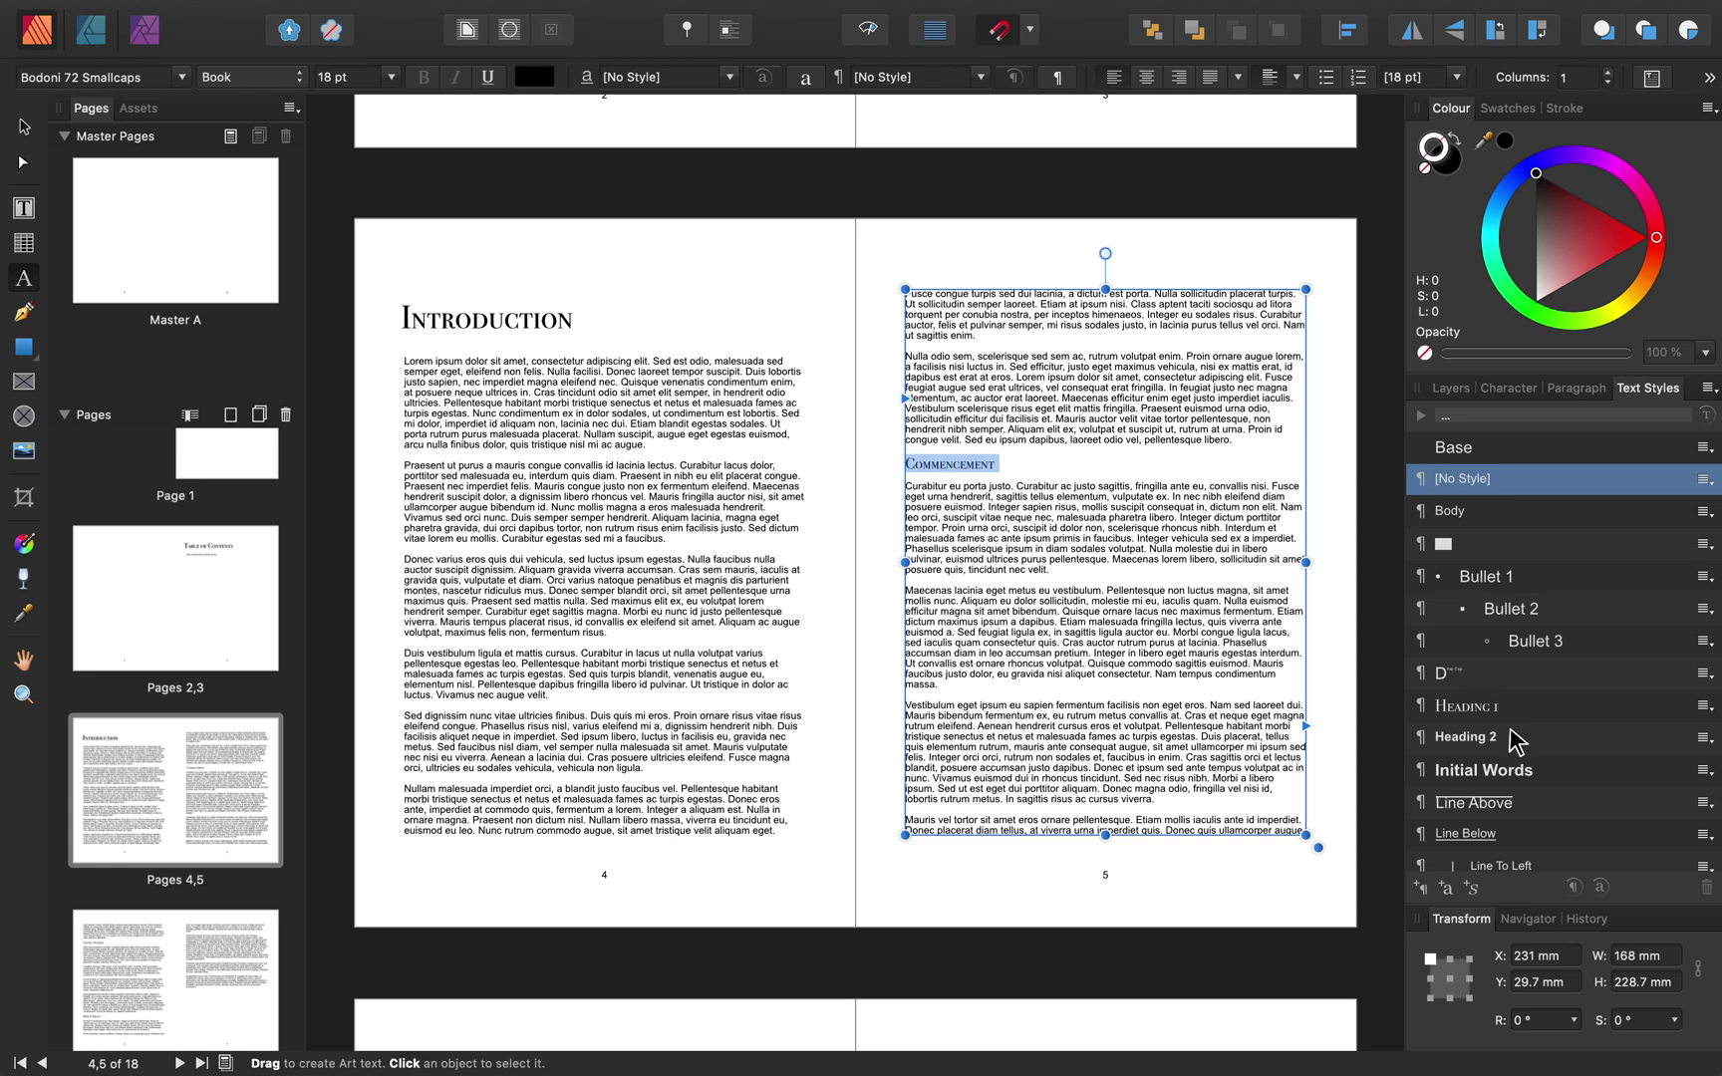
left_click(1703, 739)
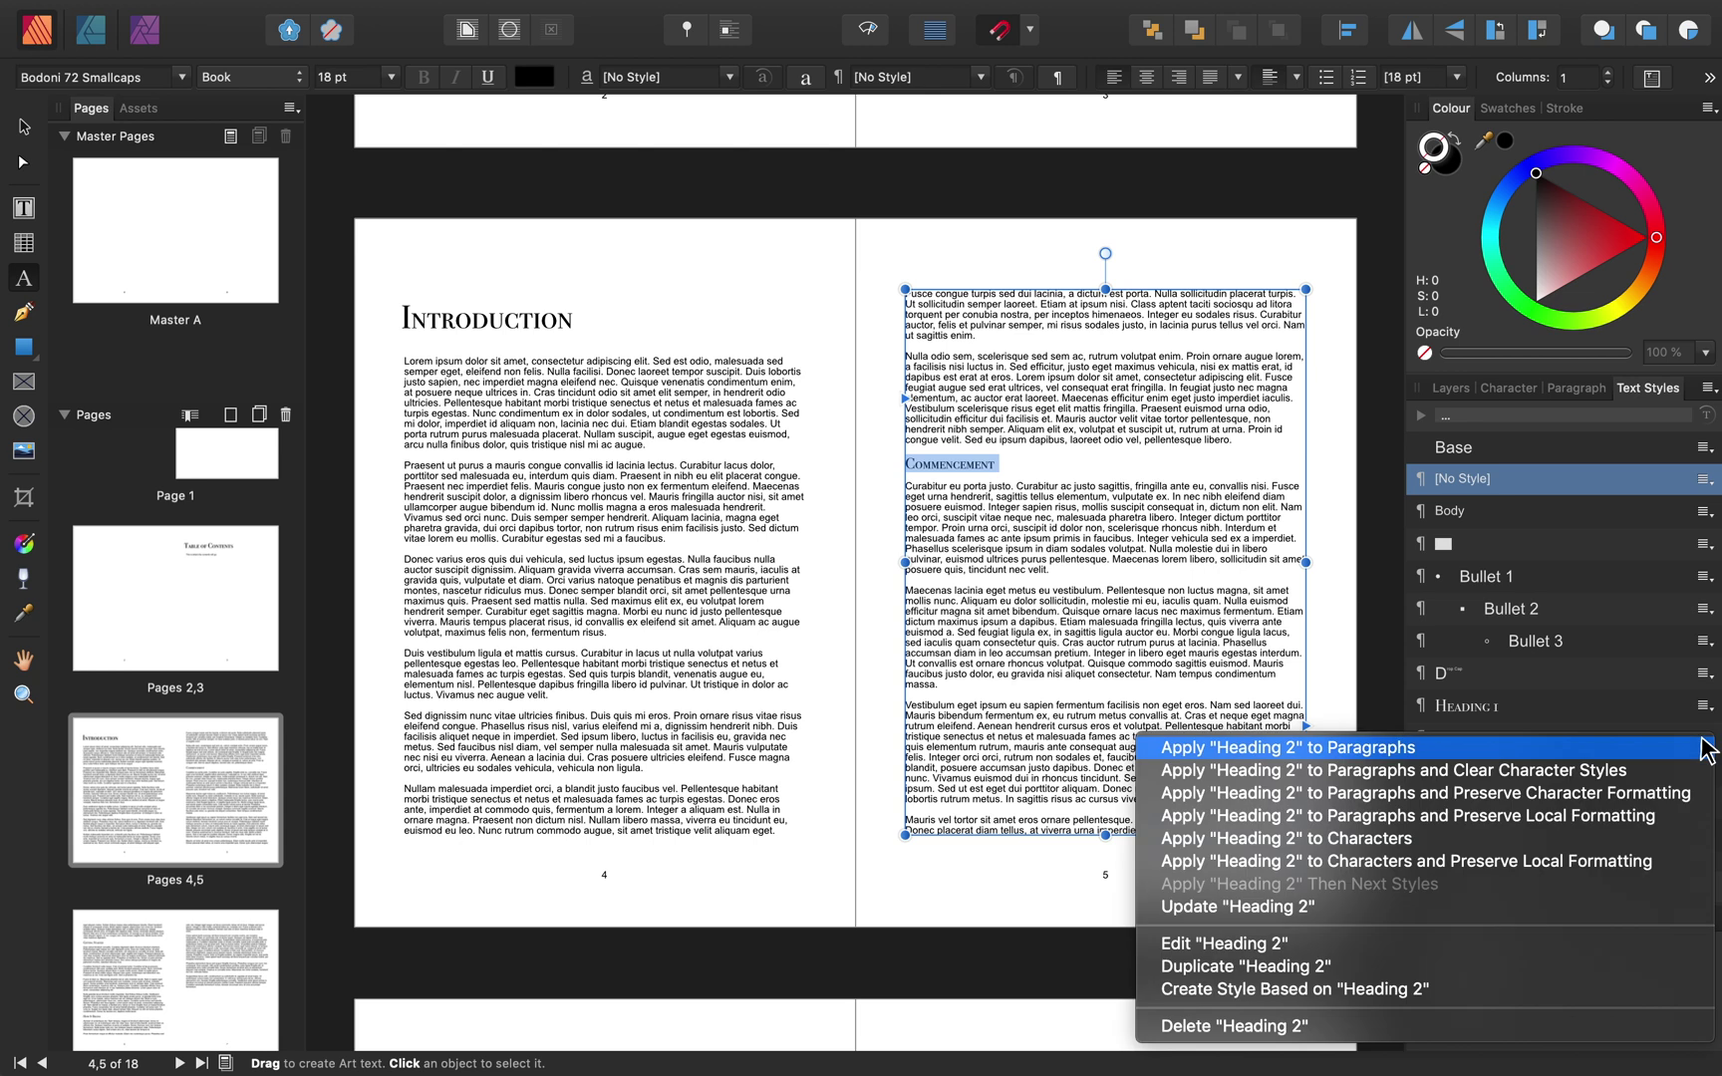
left_click(1271, 912)
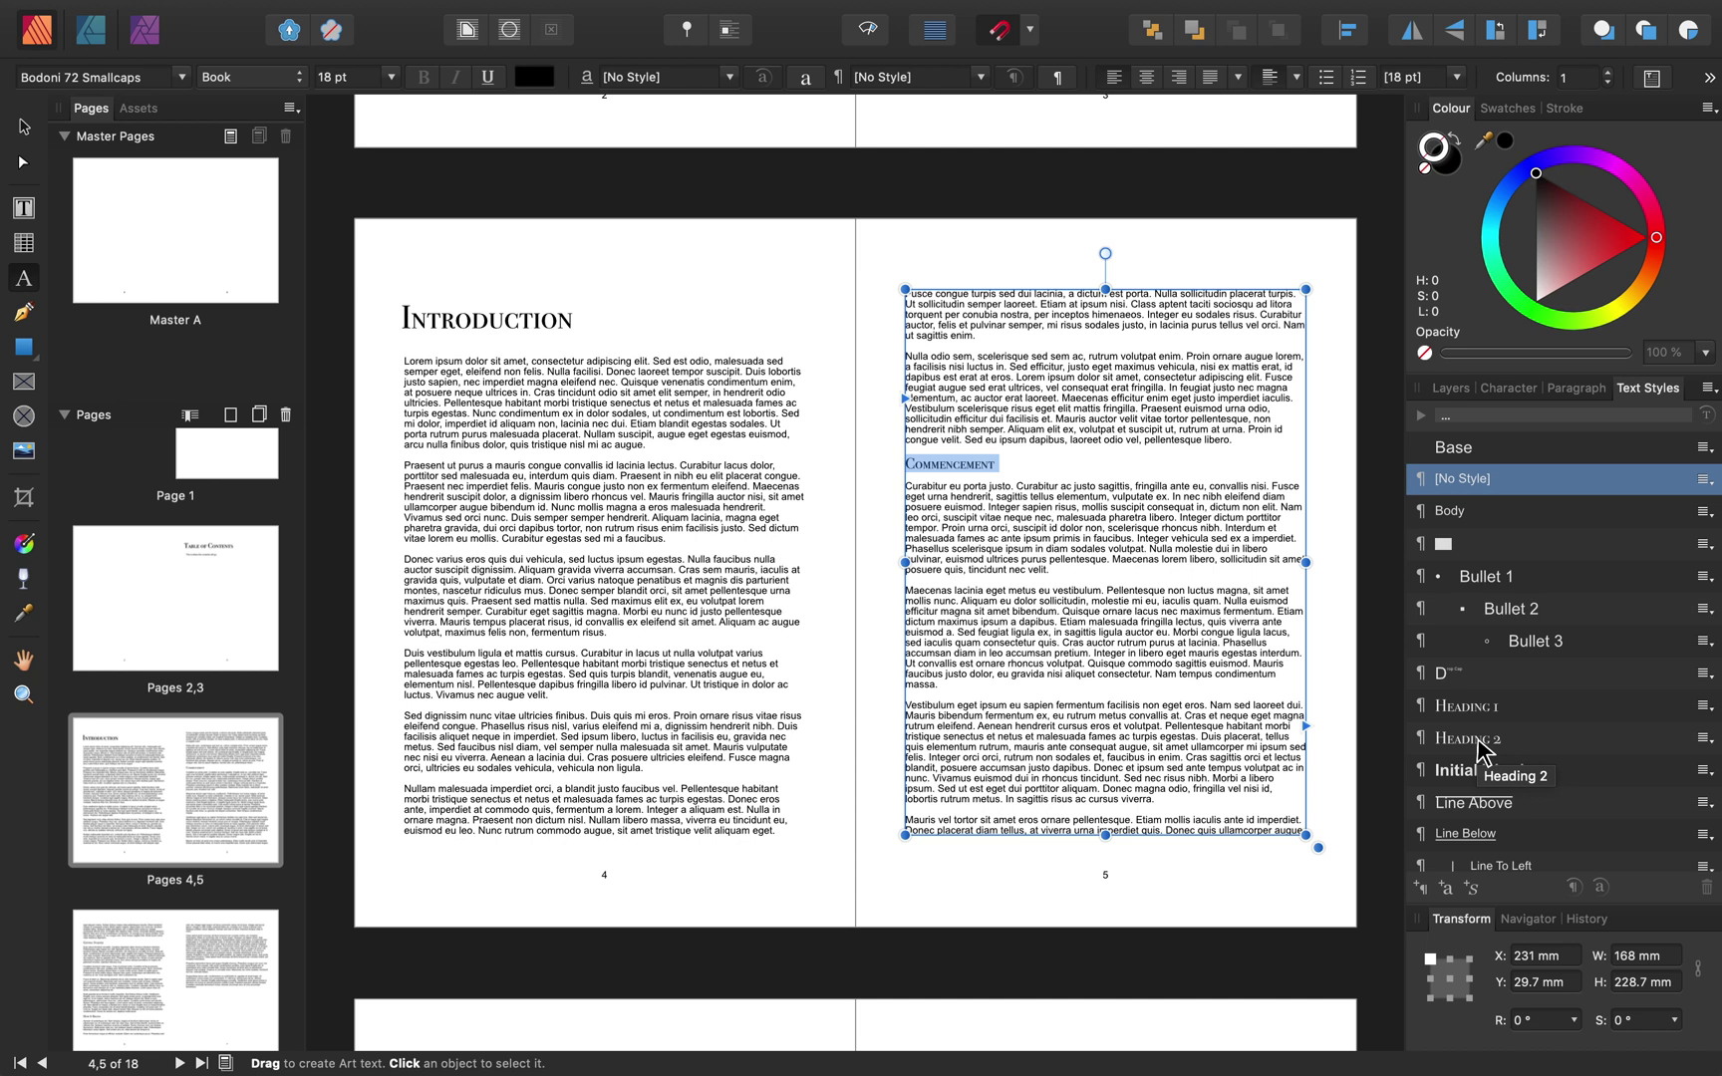
left_click(1475, 754)
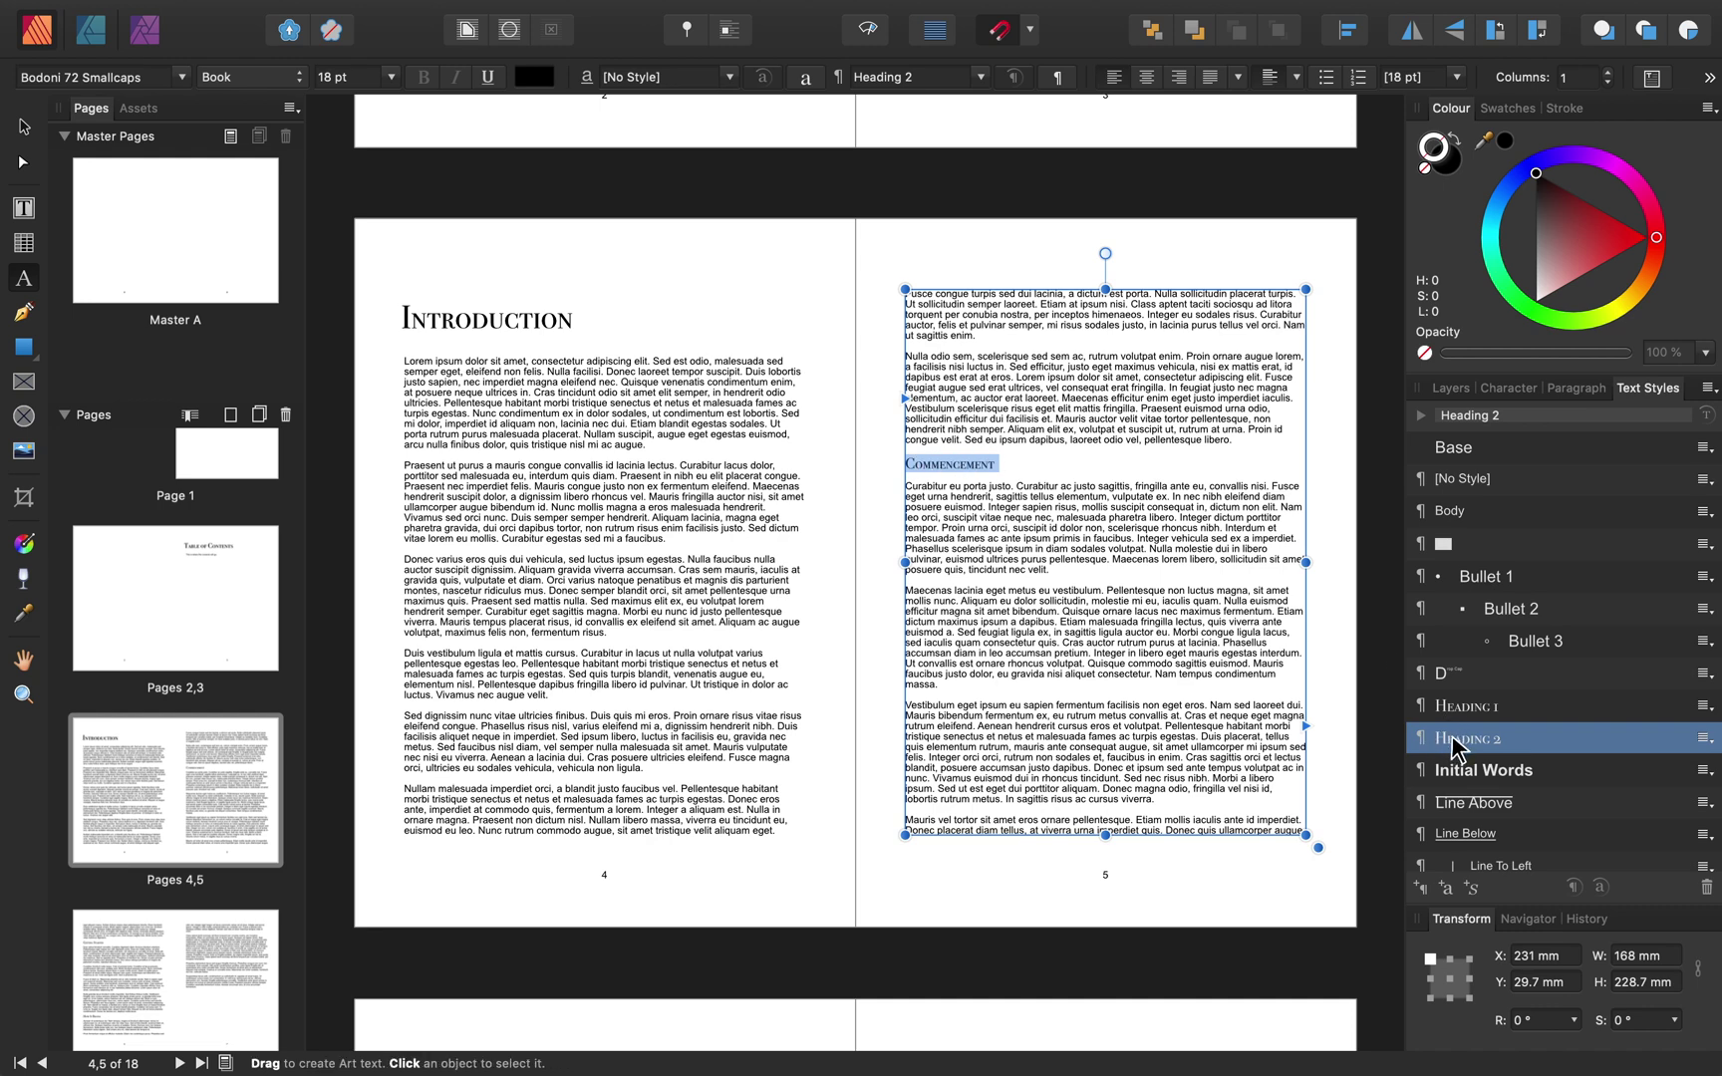
Apply the Heading 2 text style to the Getting Started subheading on page 6.
scroll(1091, 646, "down", 10)
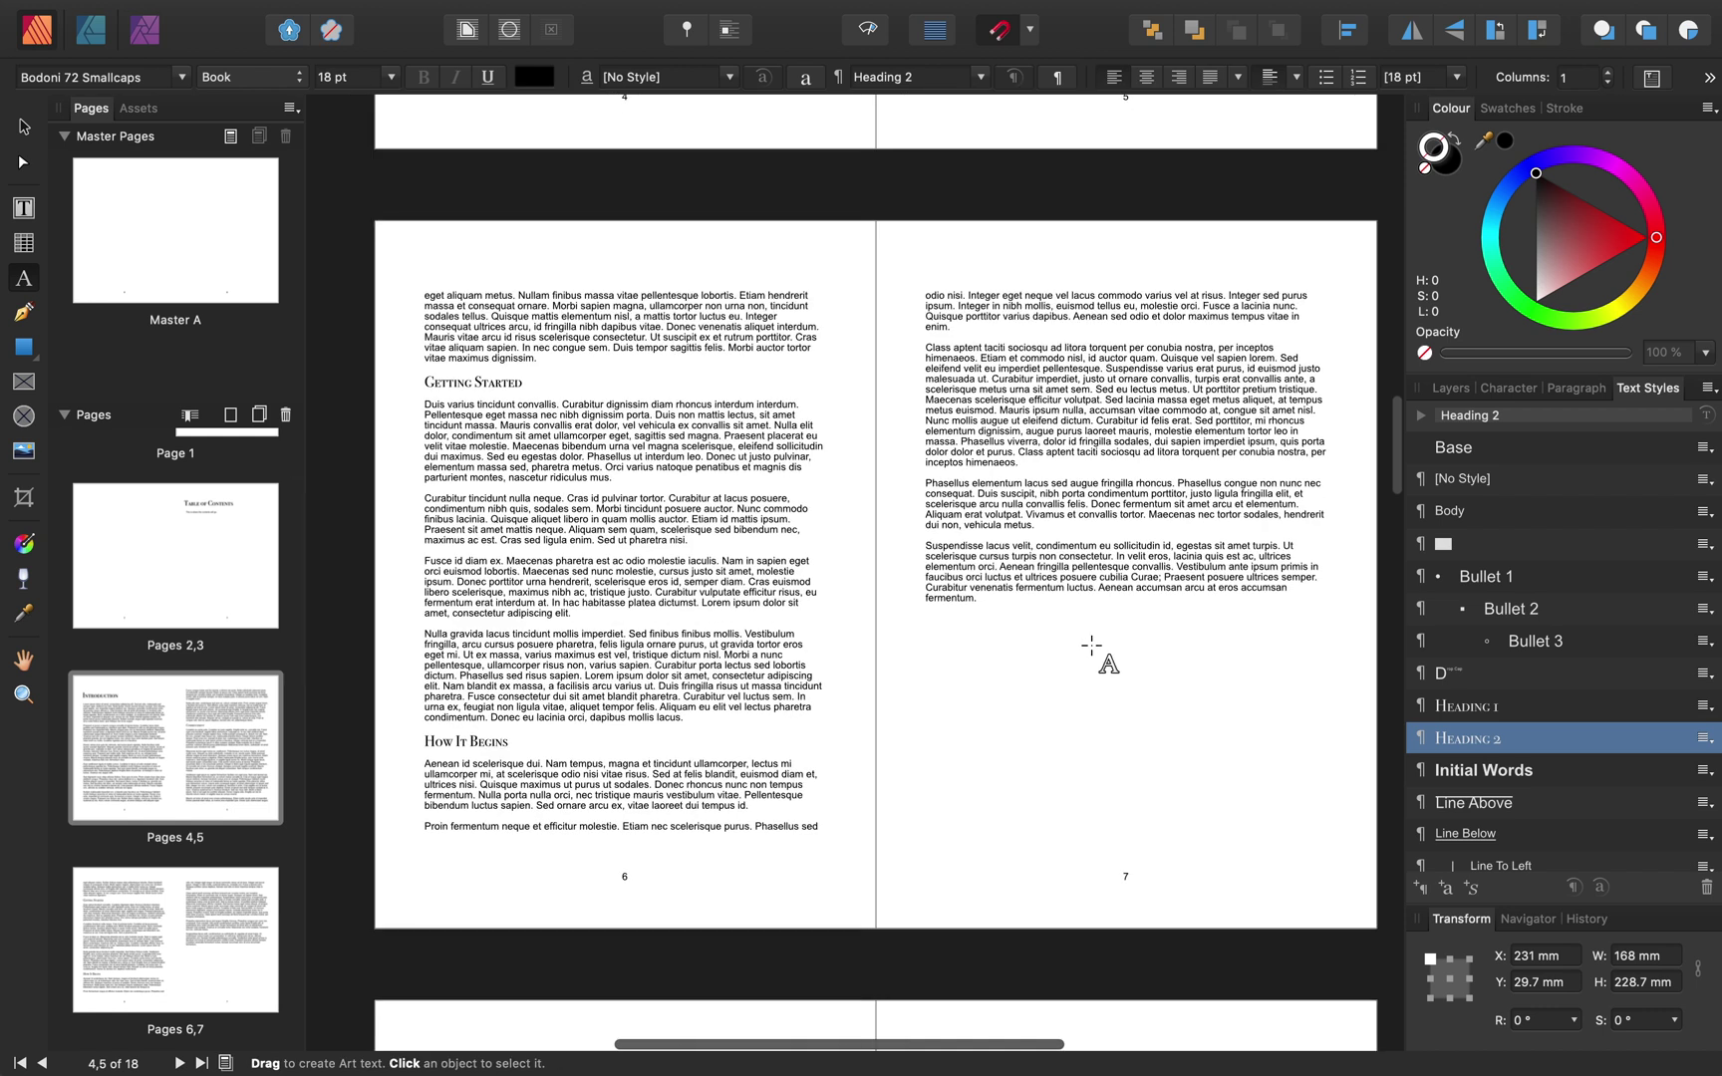
triple_click(490, 385)
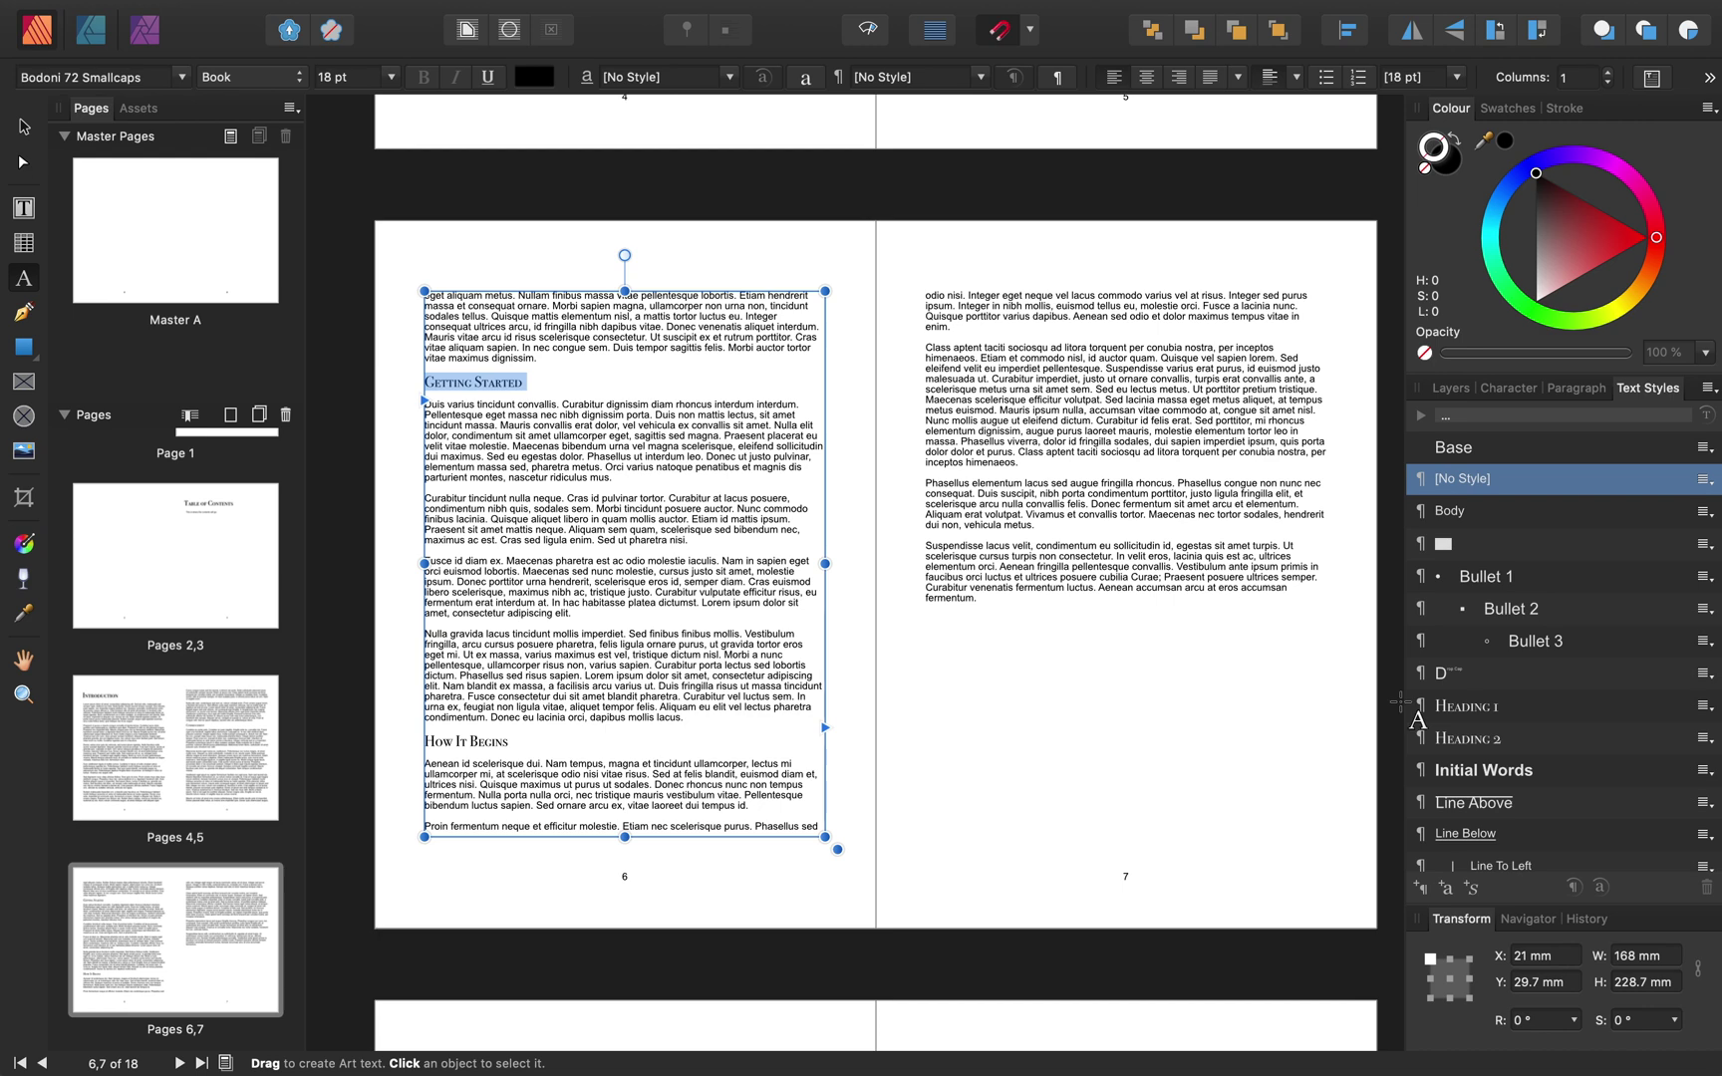
left_click(1452, 739)
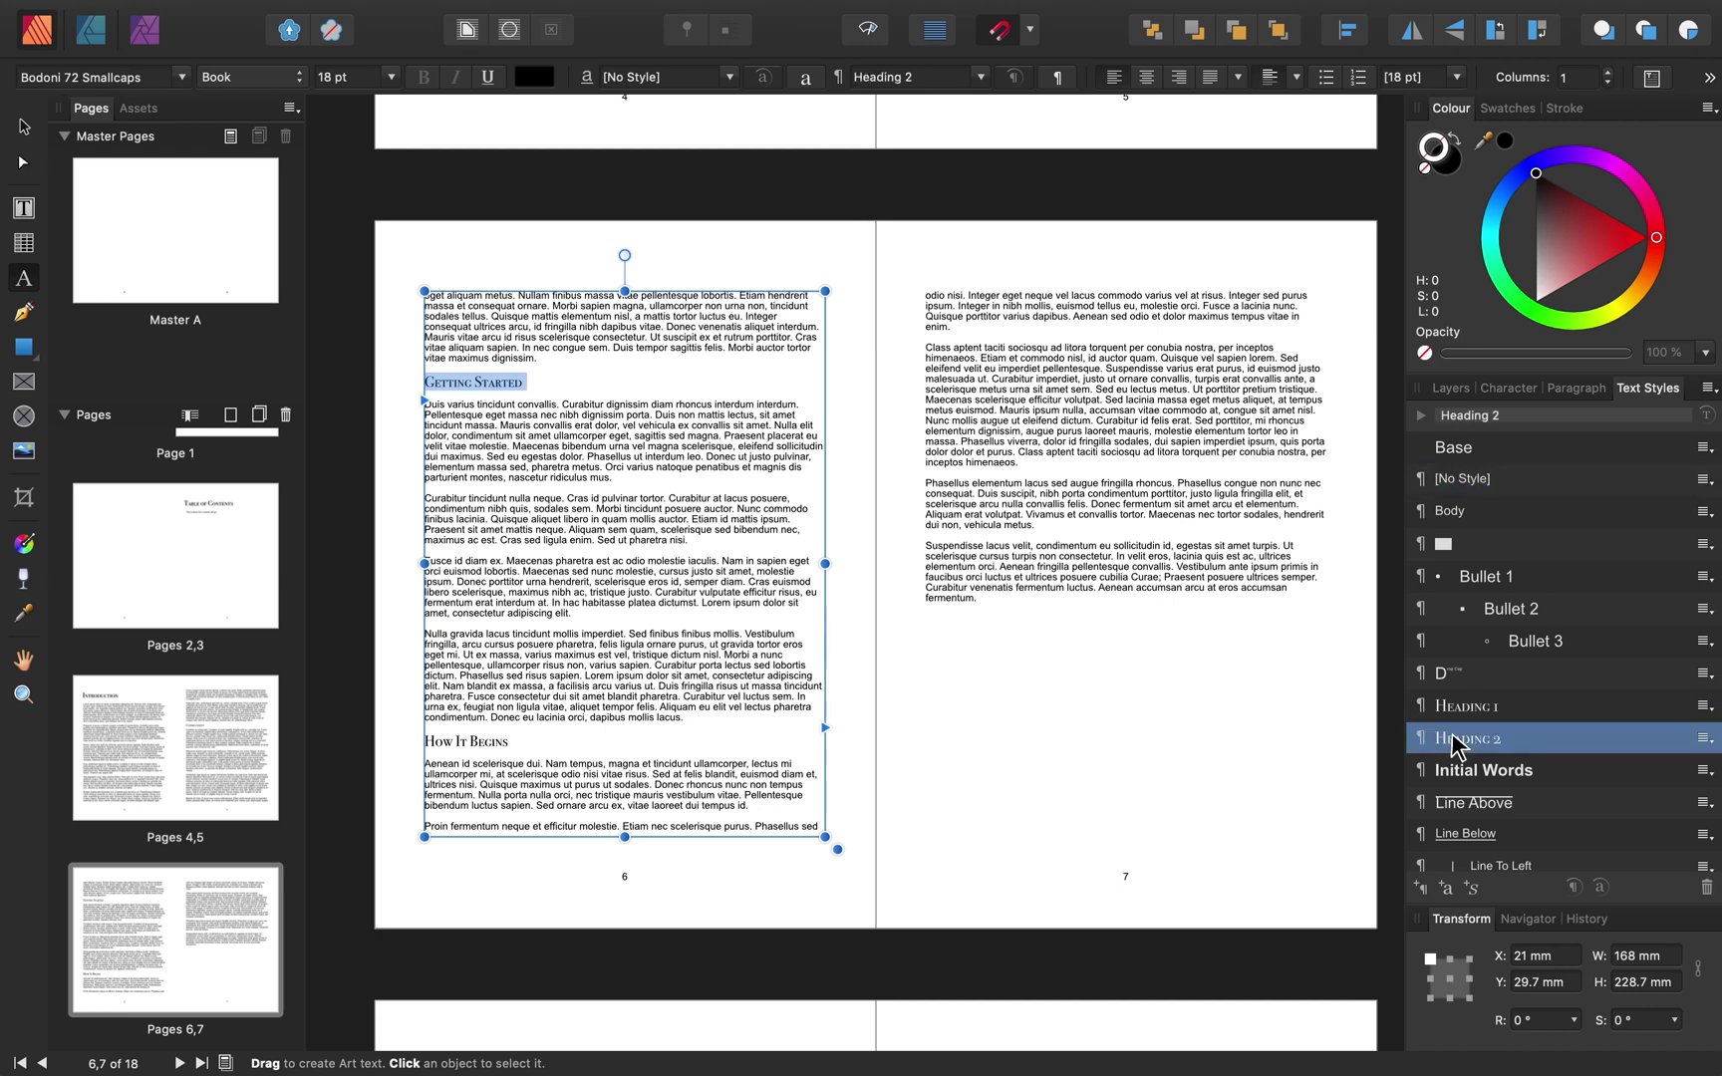
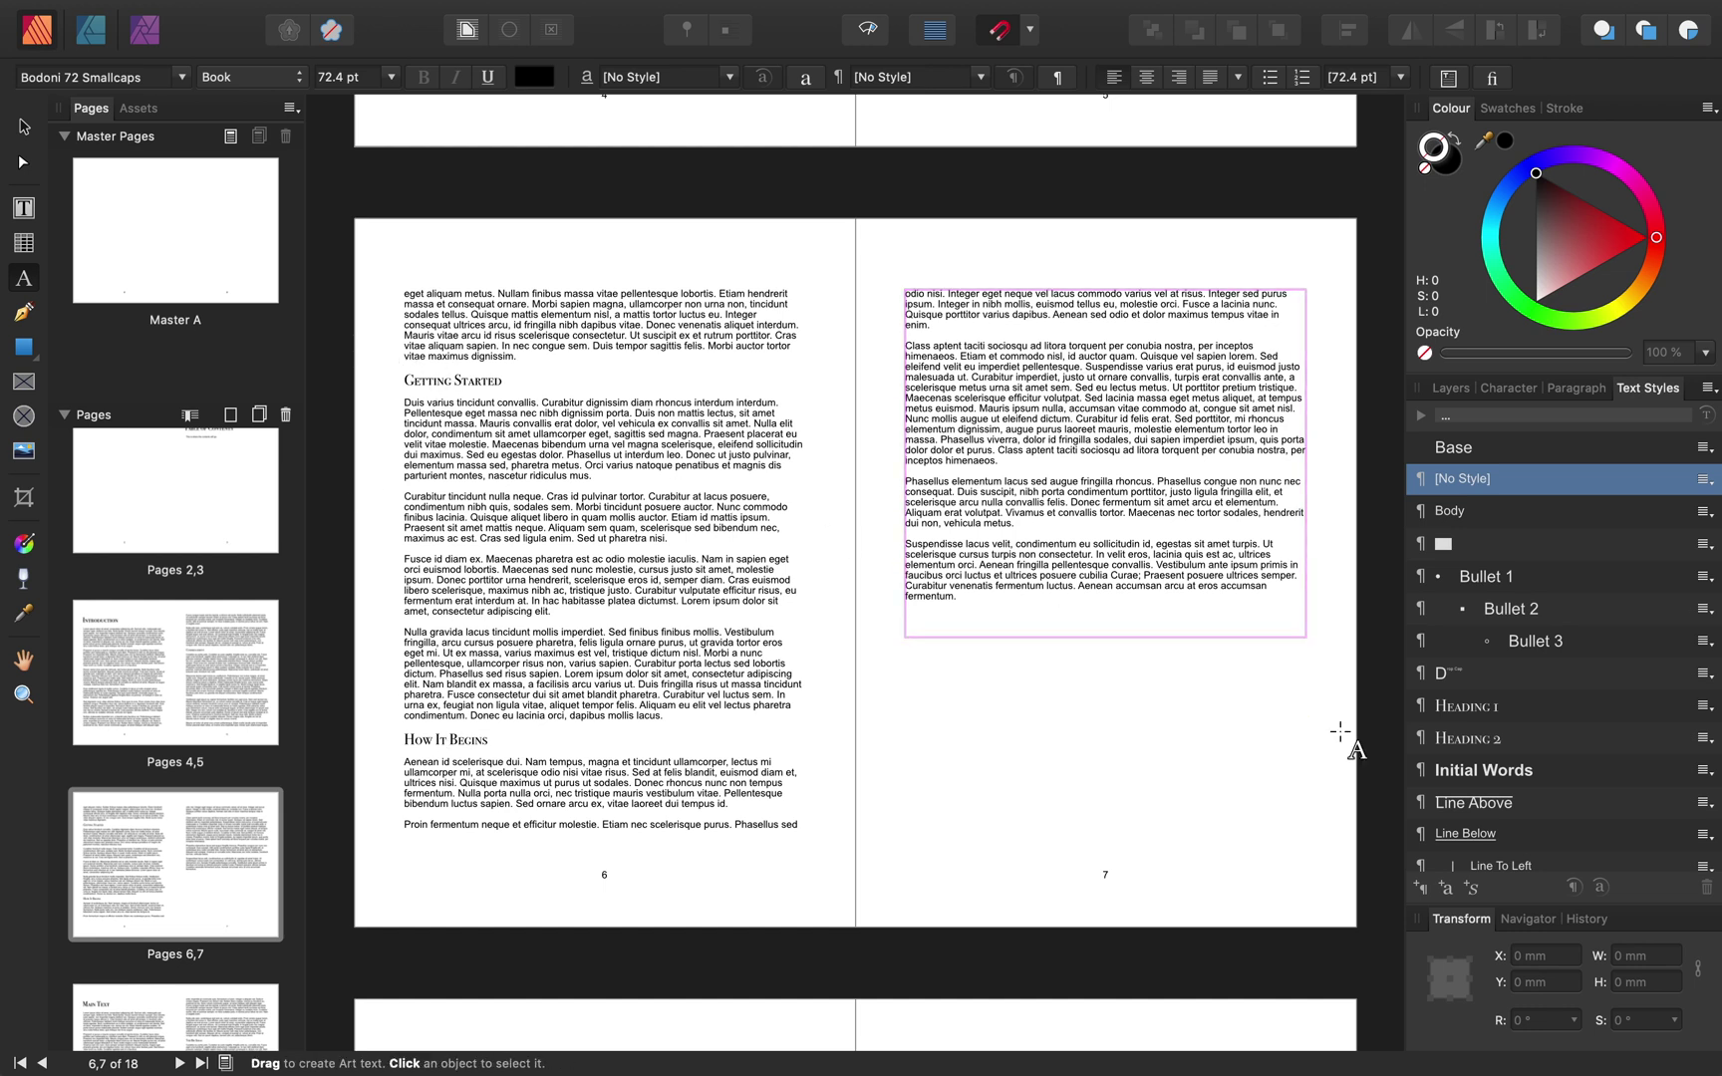
Edit the Heading 2 text style, trying a red text fill and returning it to black.
left_click(1702, 740)
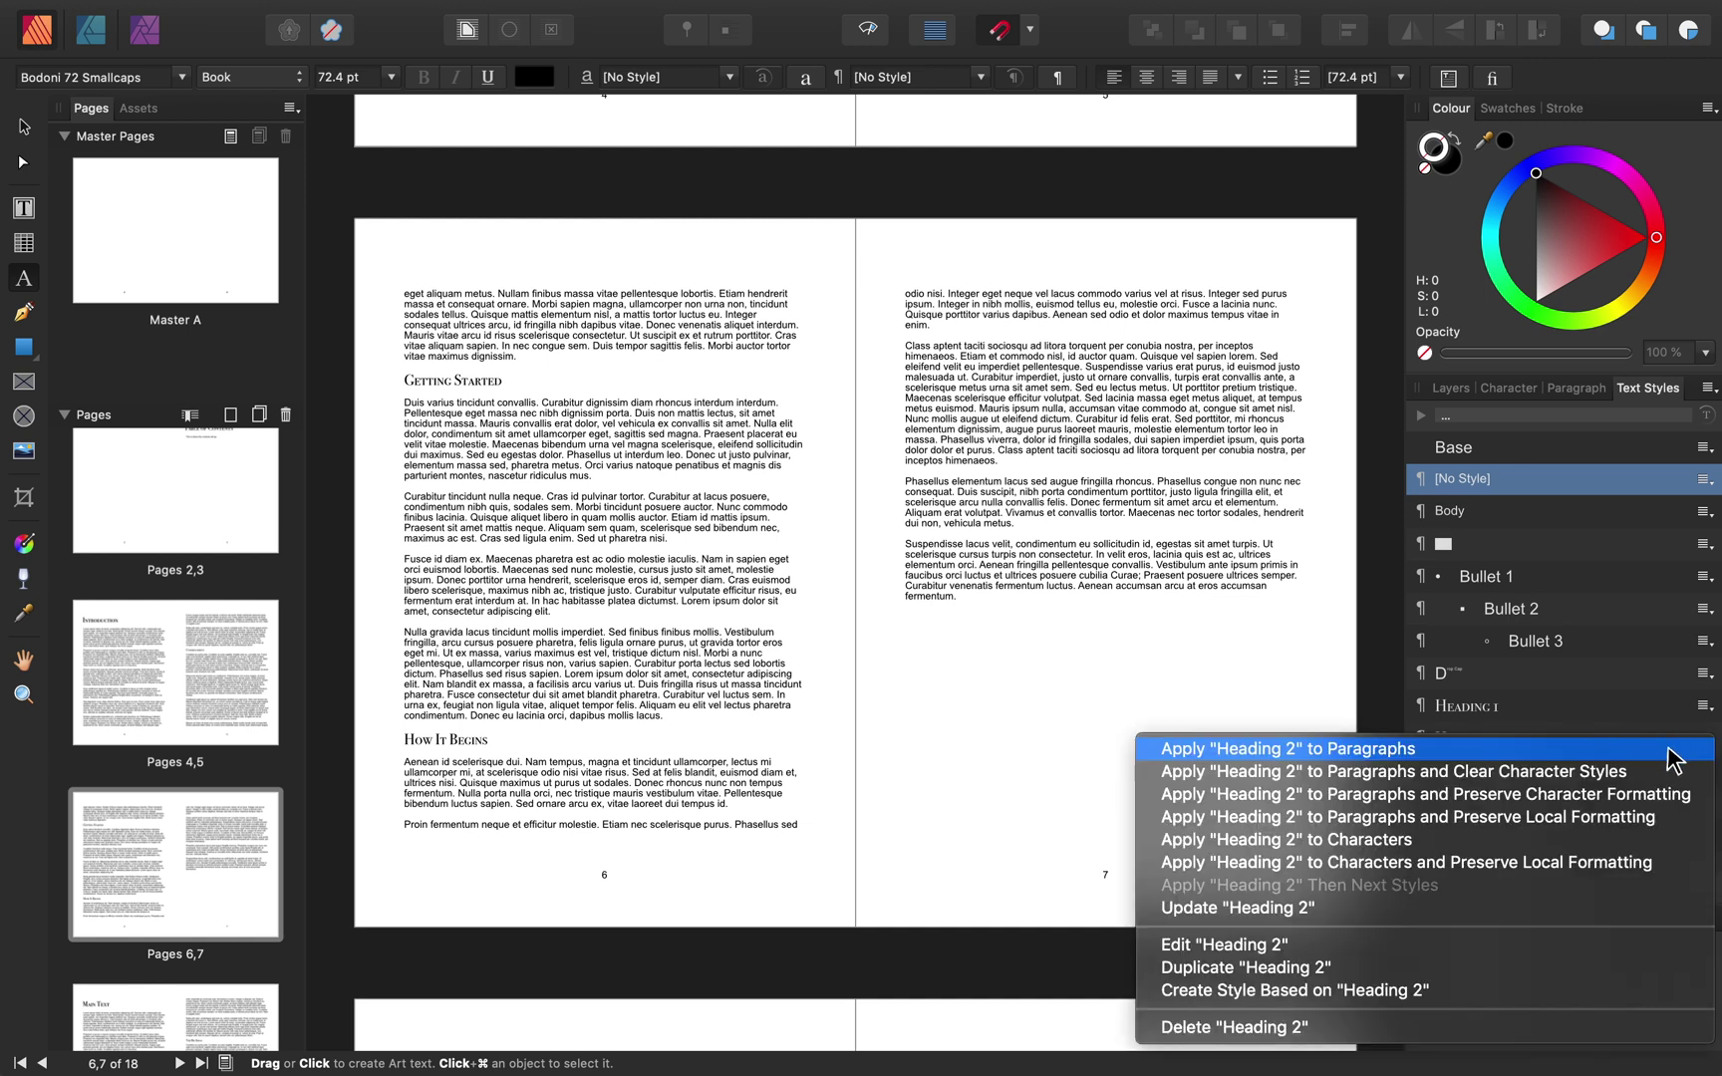
left_click(1237, 943)
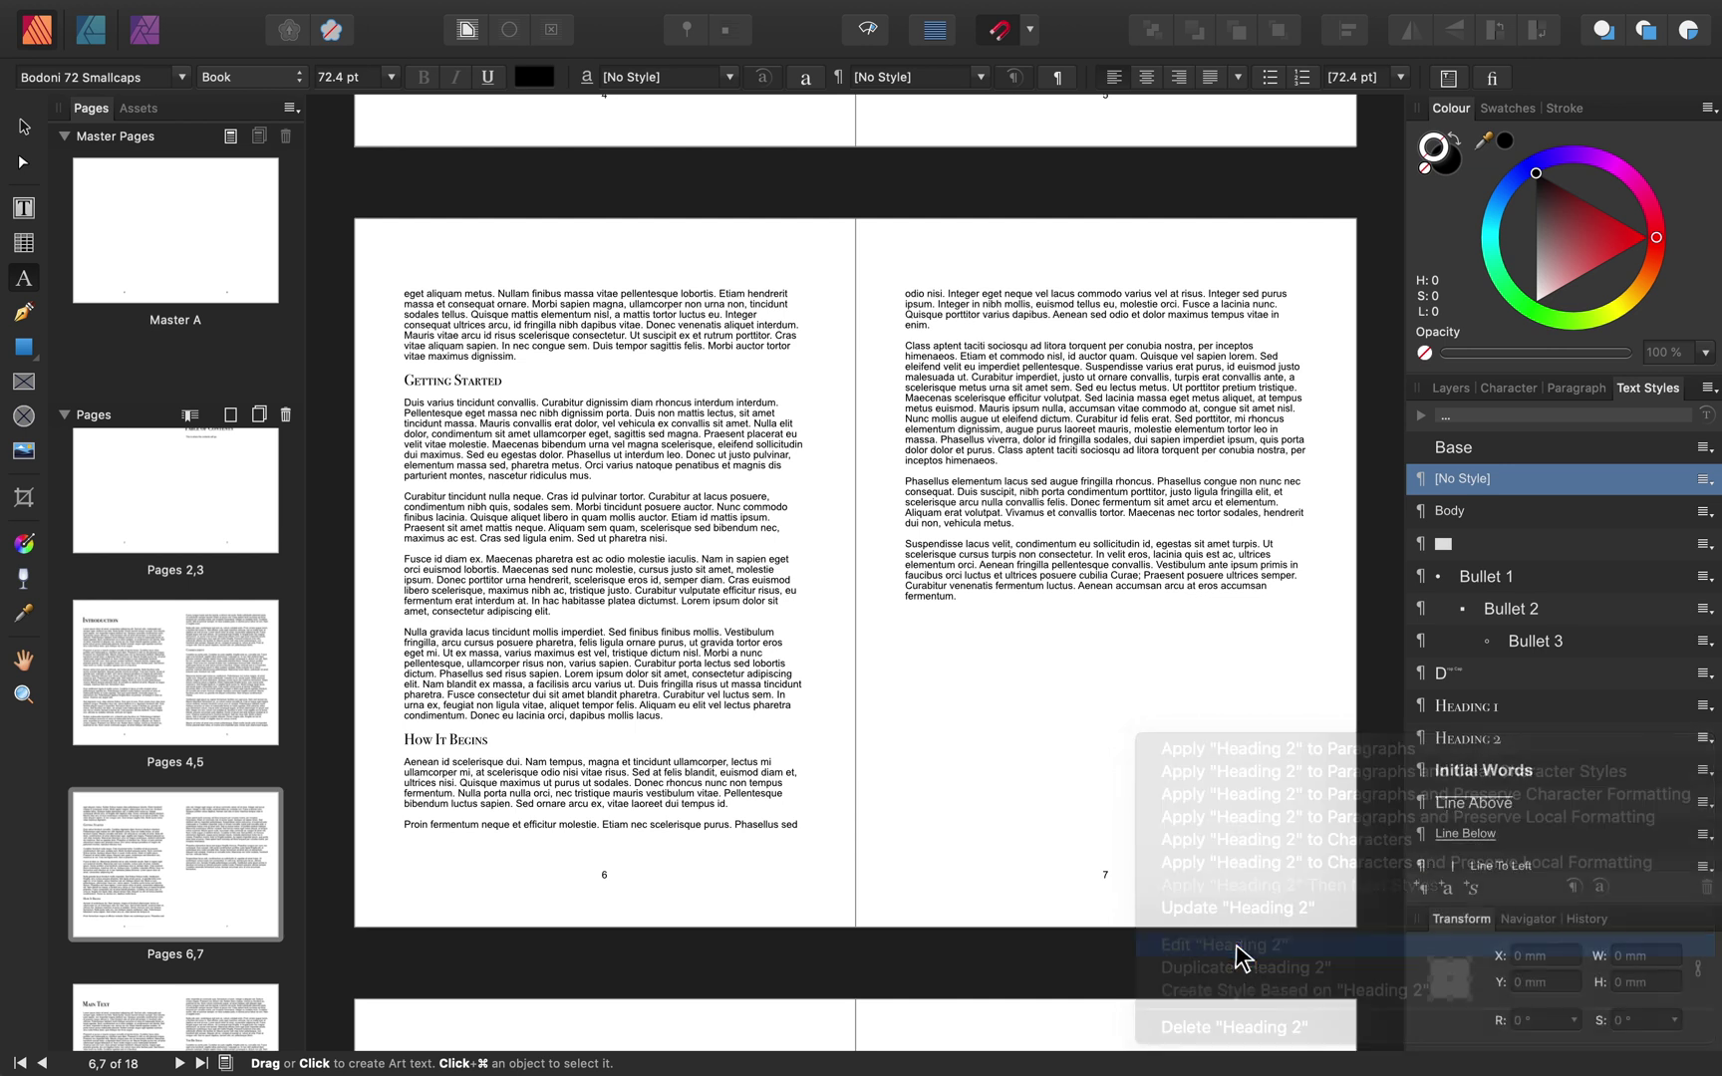
left_click_drag(628, 148, 931, 139)
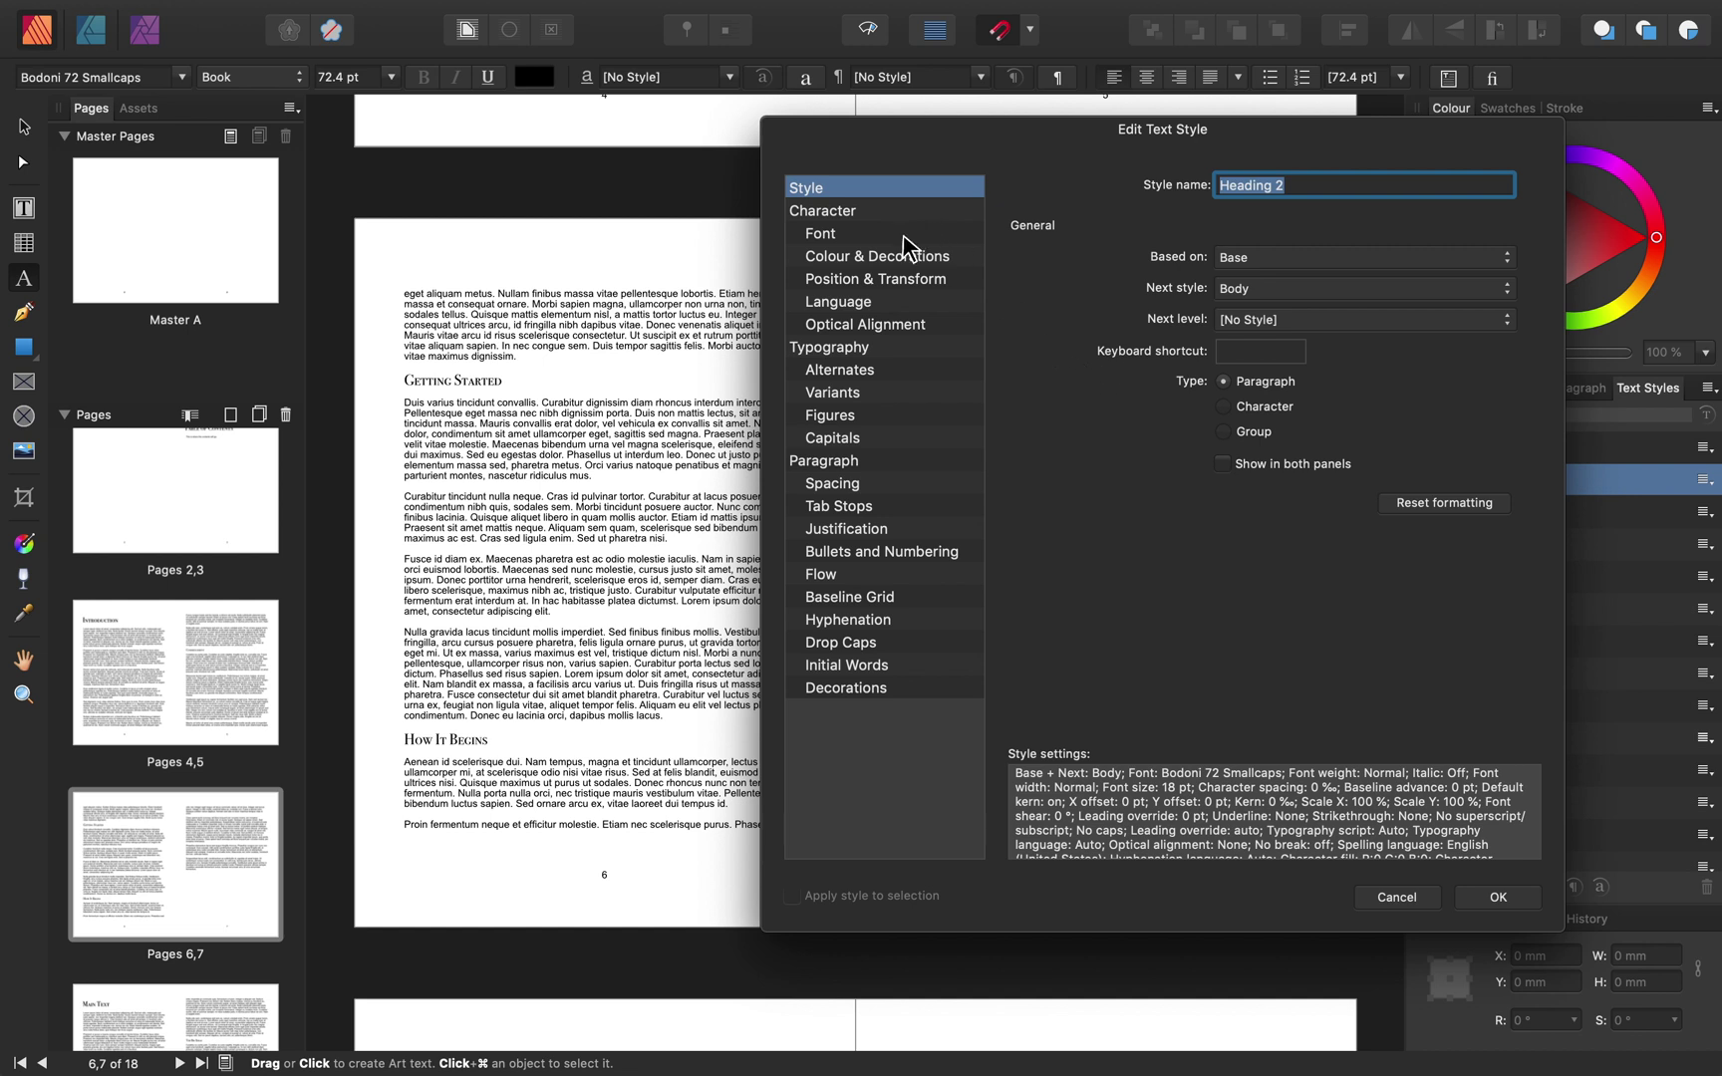
left_click(833, 255)
left_click(1243, 257)
left_click_drag(1373, 445, 1444, 459)
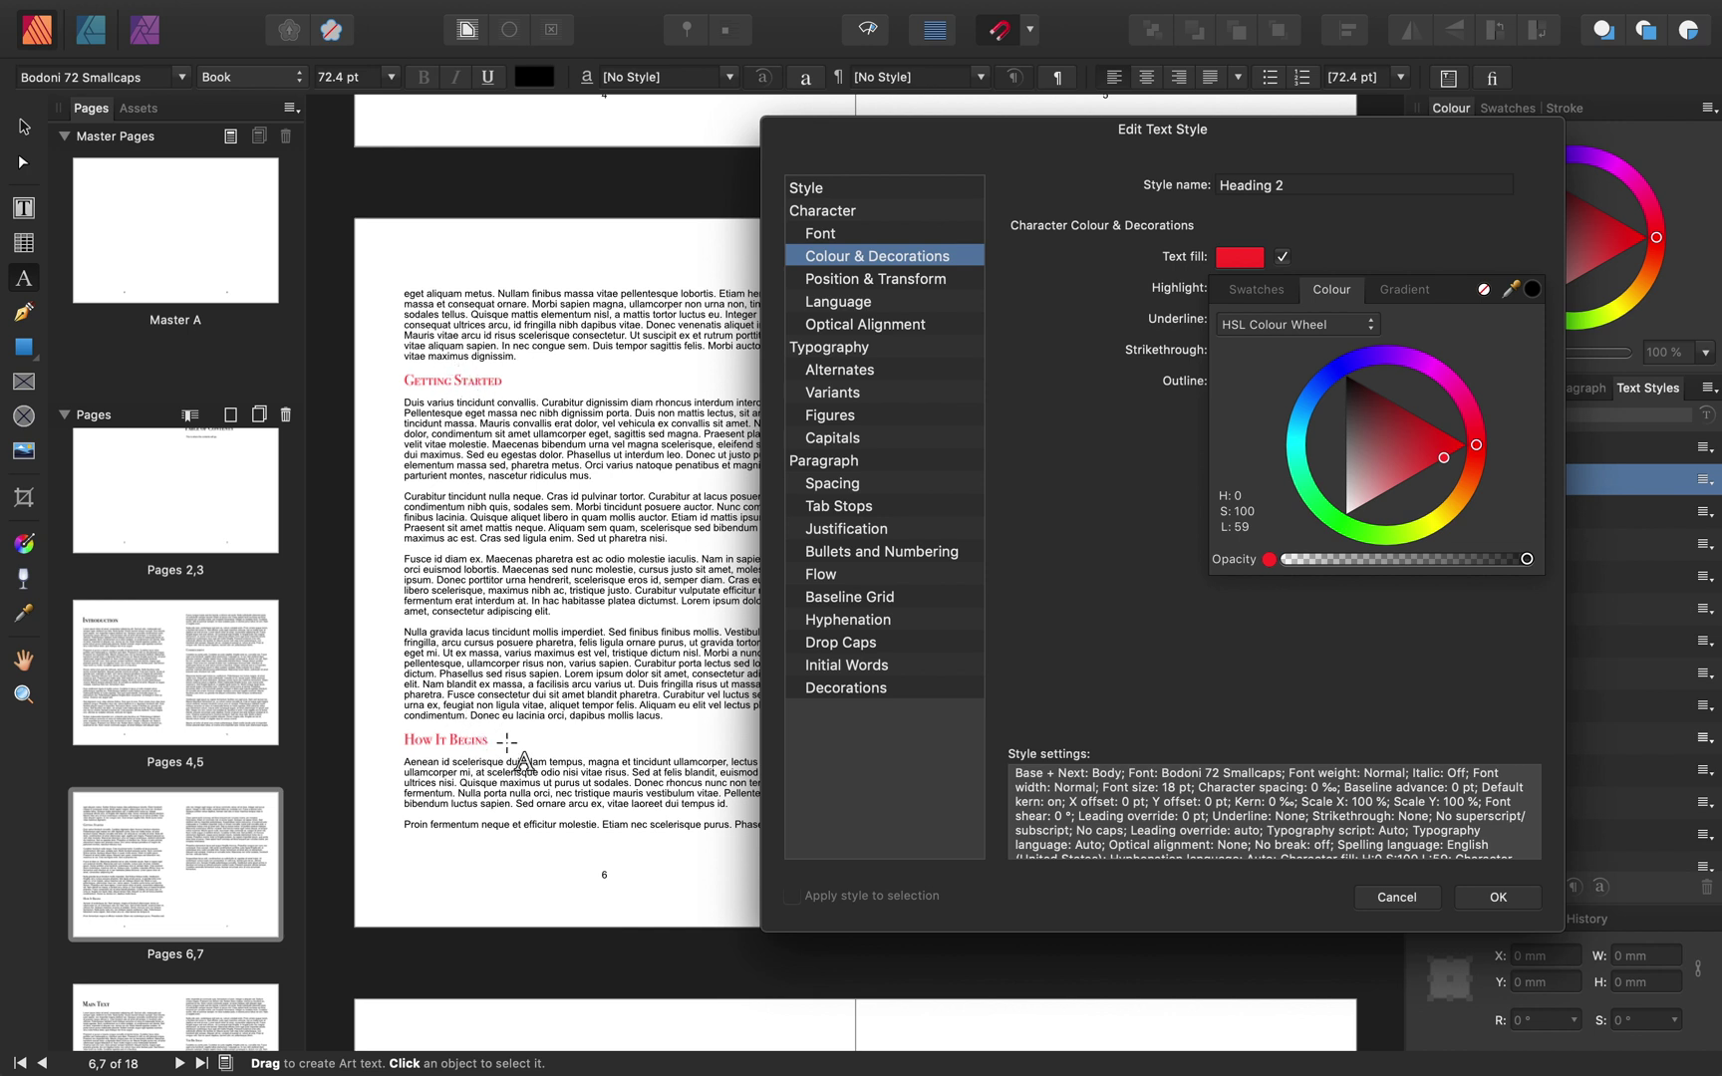
left_click_drag(1384, 417, 1325, 351)
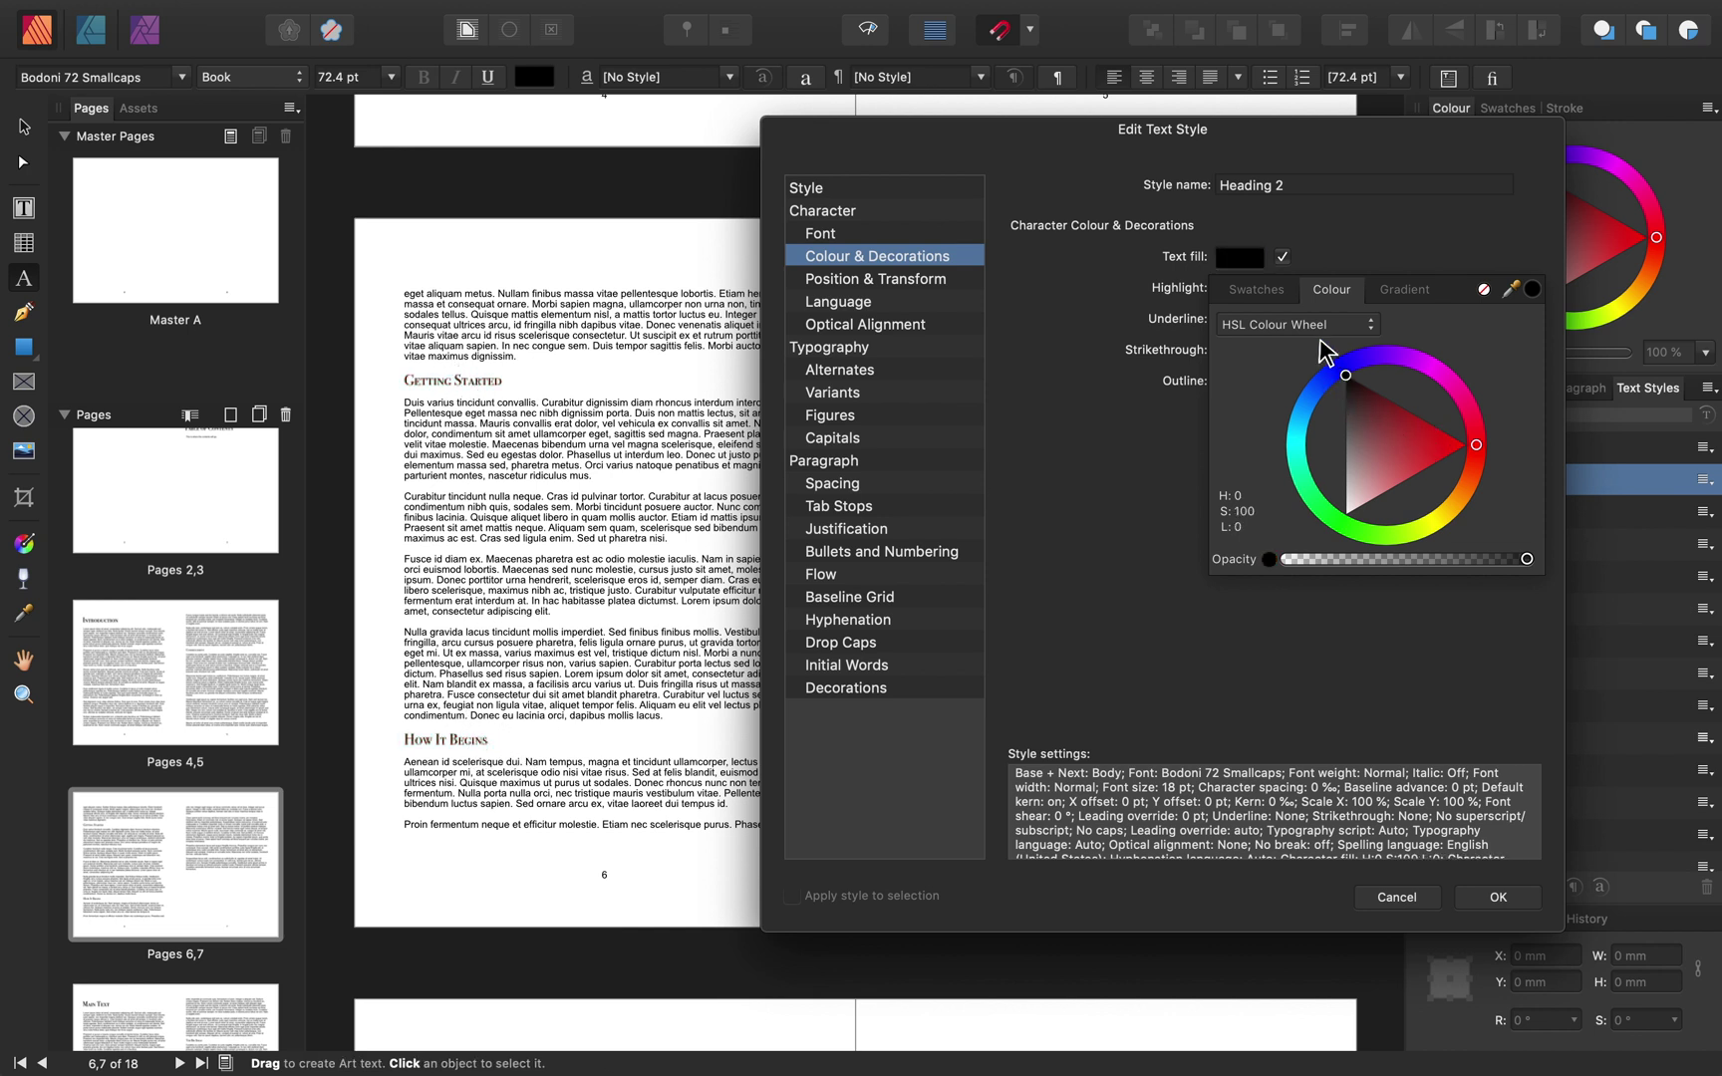
left_click(1495, 902)
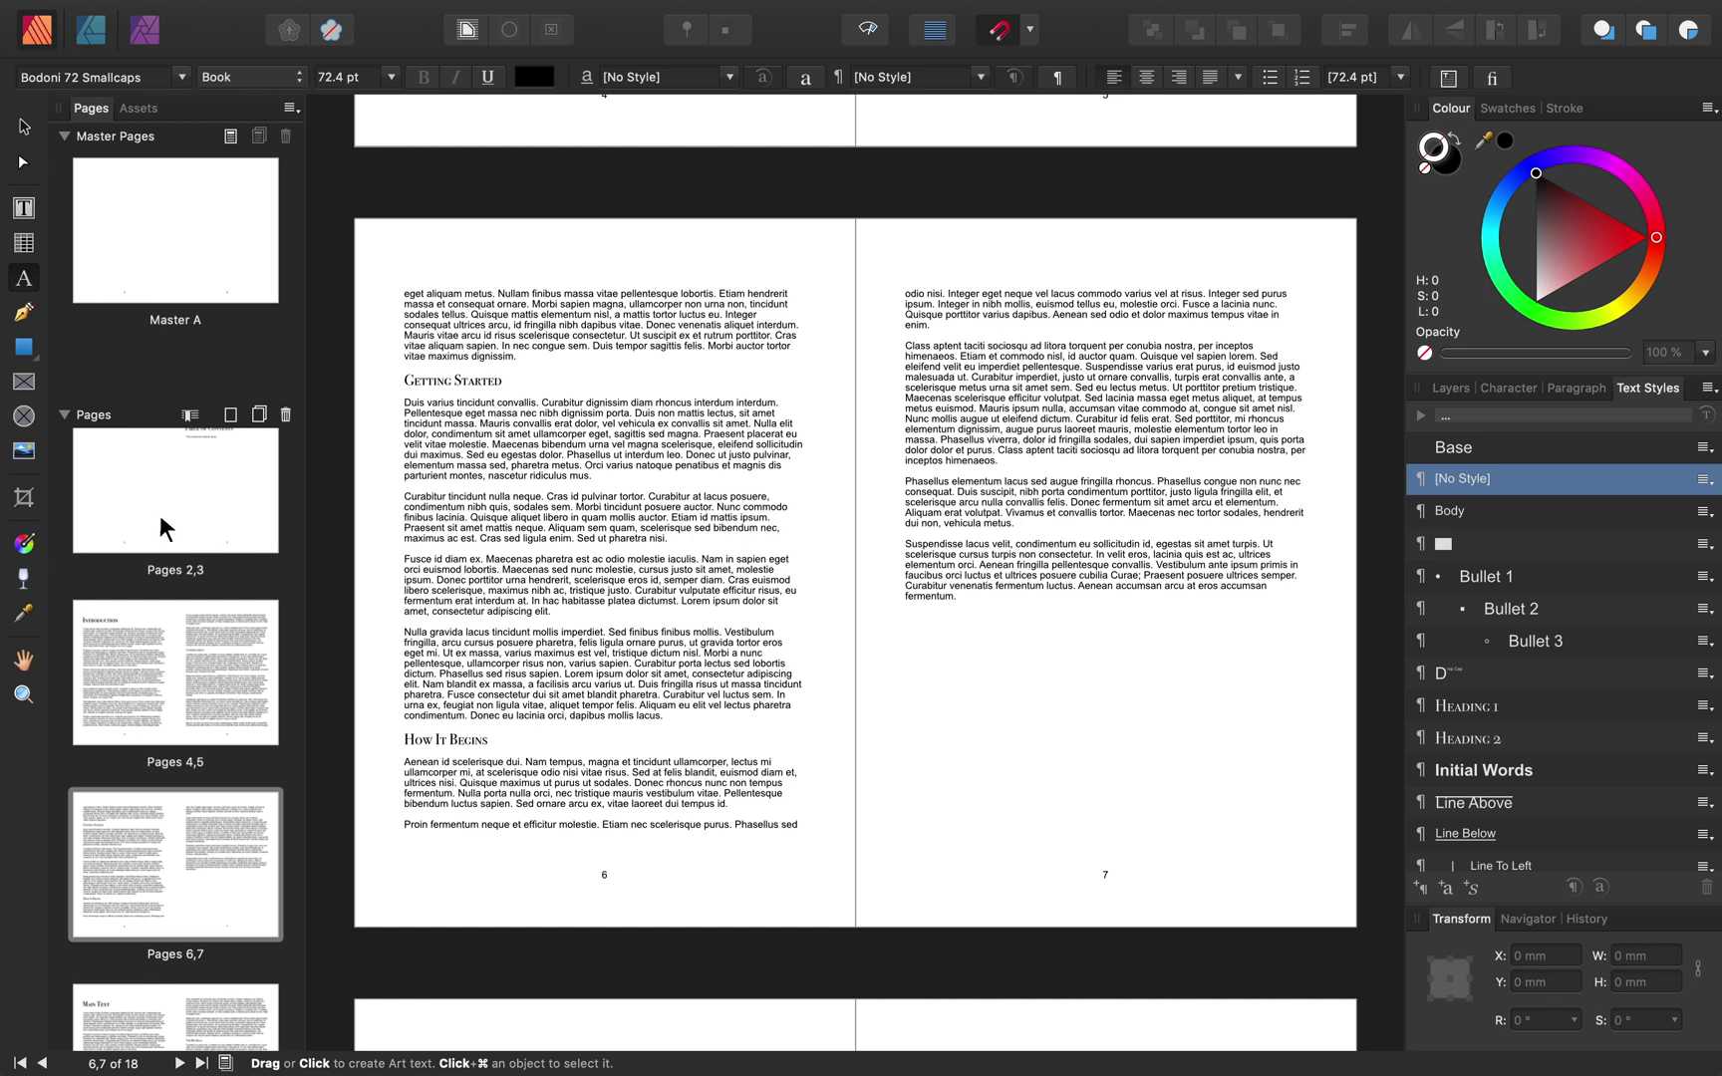
Delete the placeholder sentence from the text frame below the Table of Contents title on page 3.
scroll(155, 513, "up", 2)
left_click(175, 574)
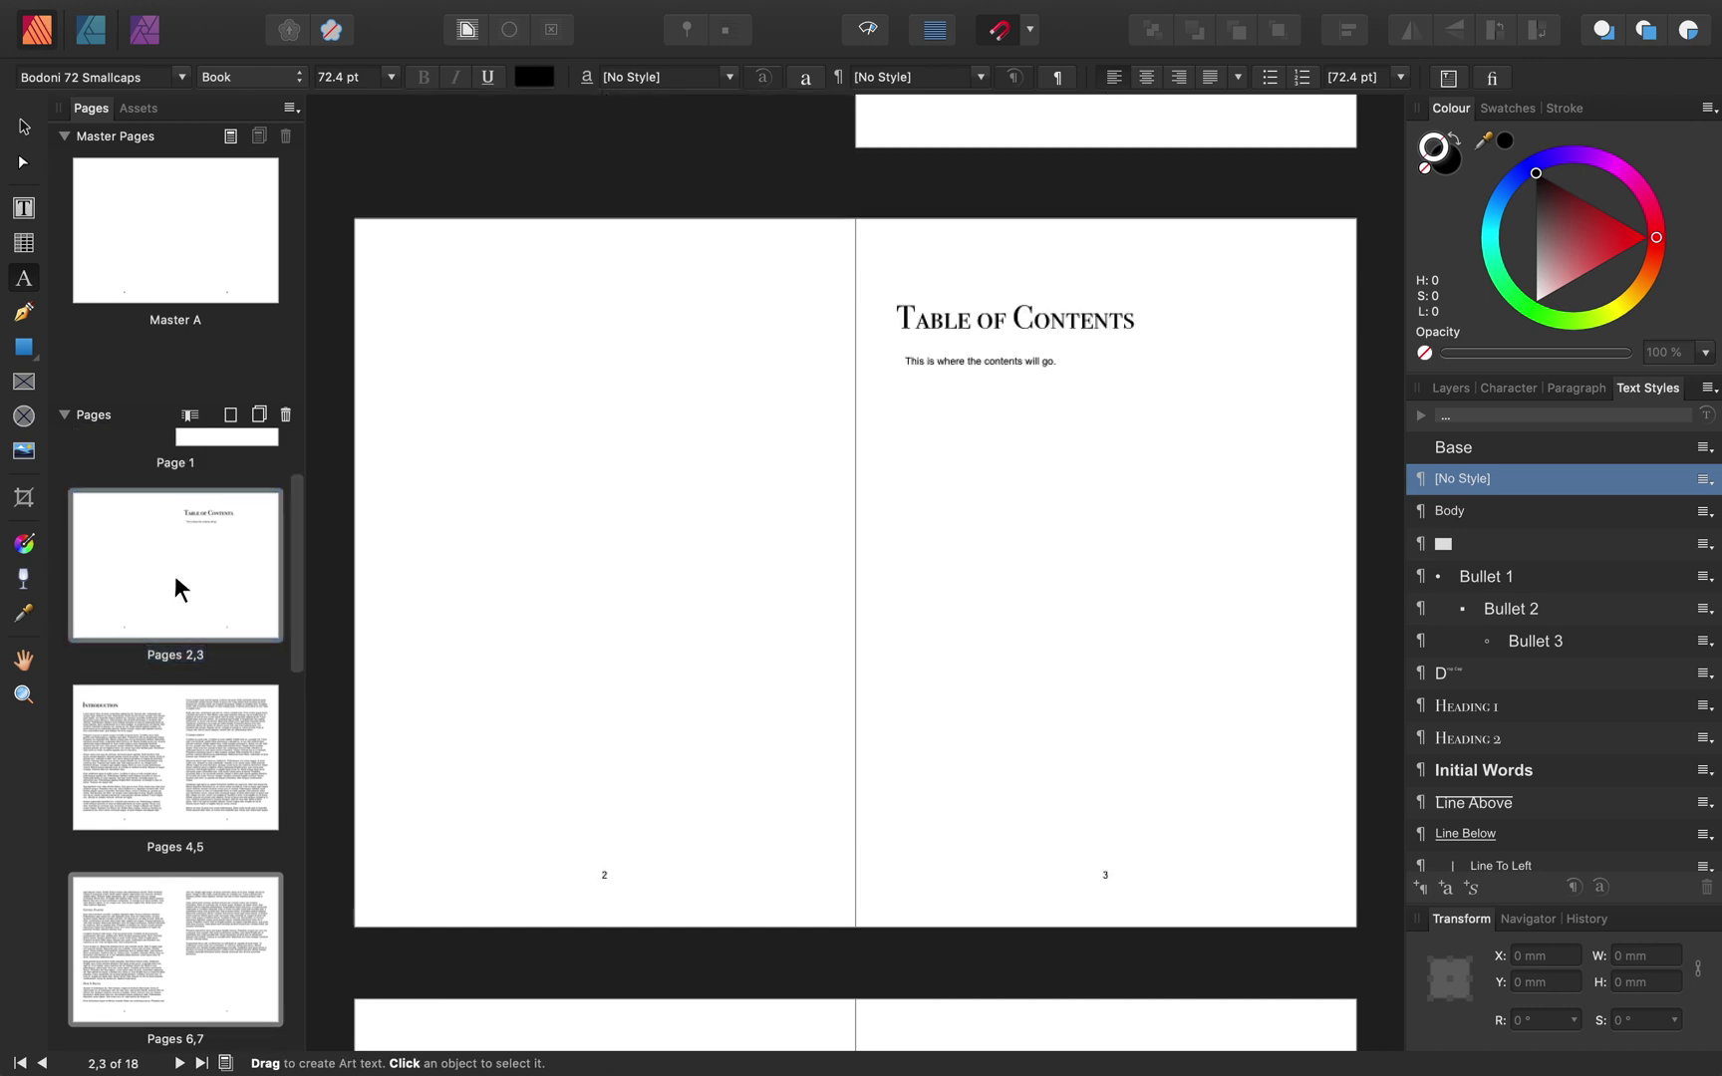
left_click(980, 396)
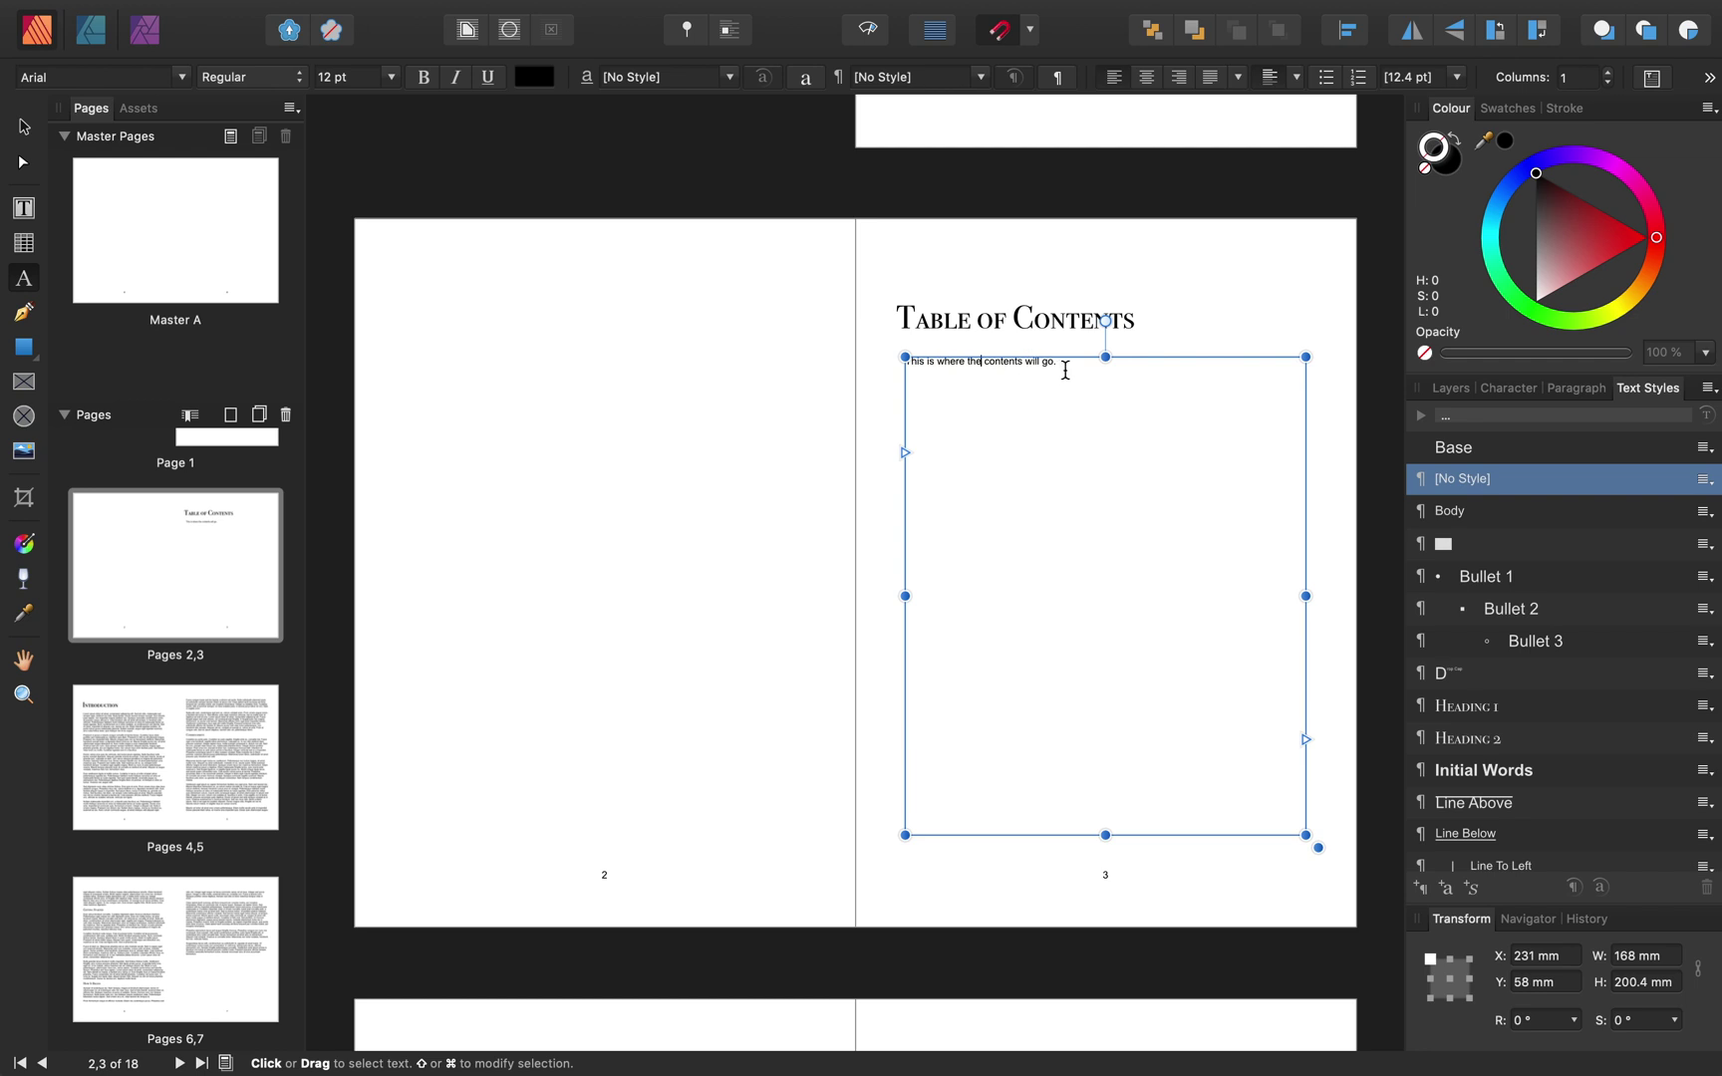
left_click_drag(1072, 367, 880, 369)
key("BackSpace")
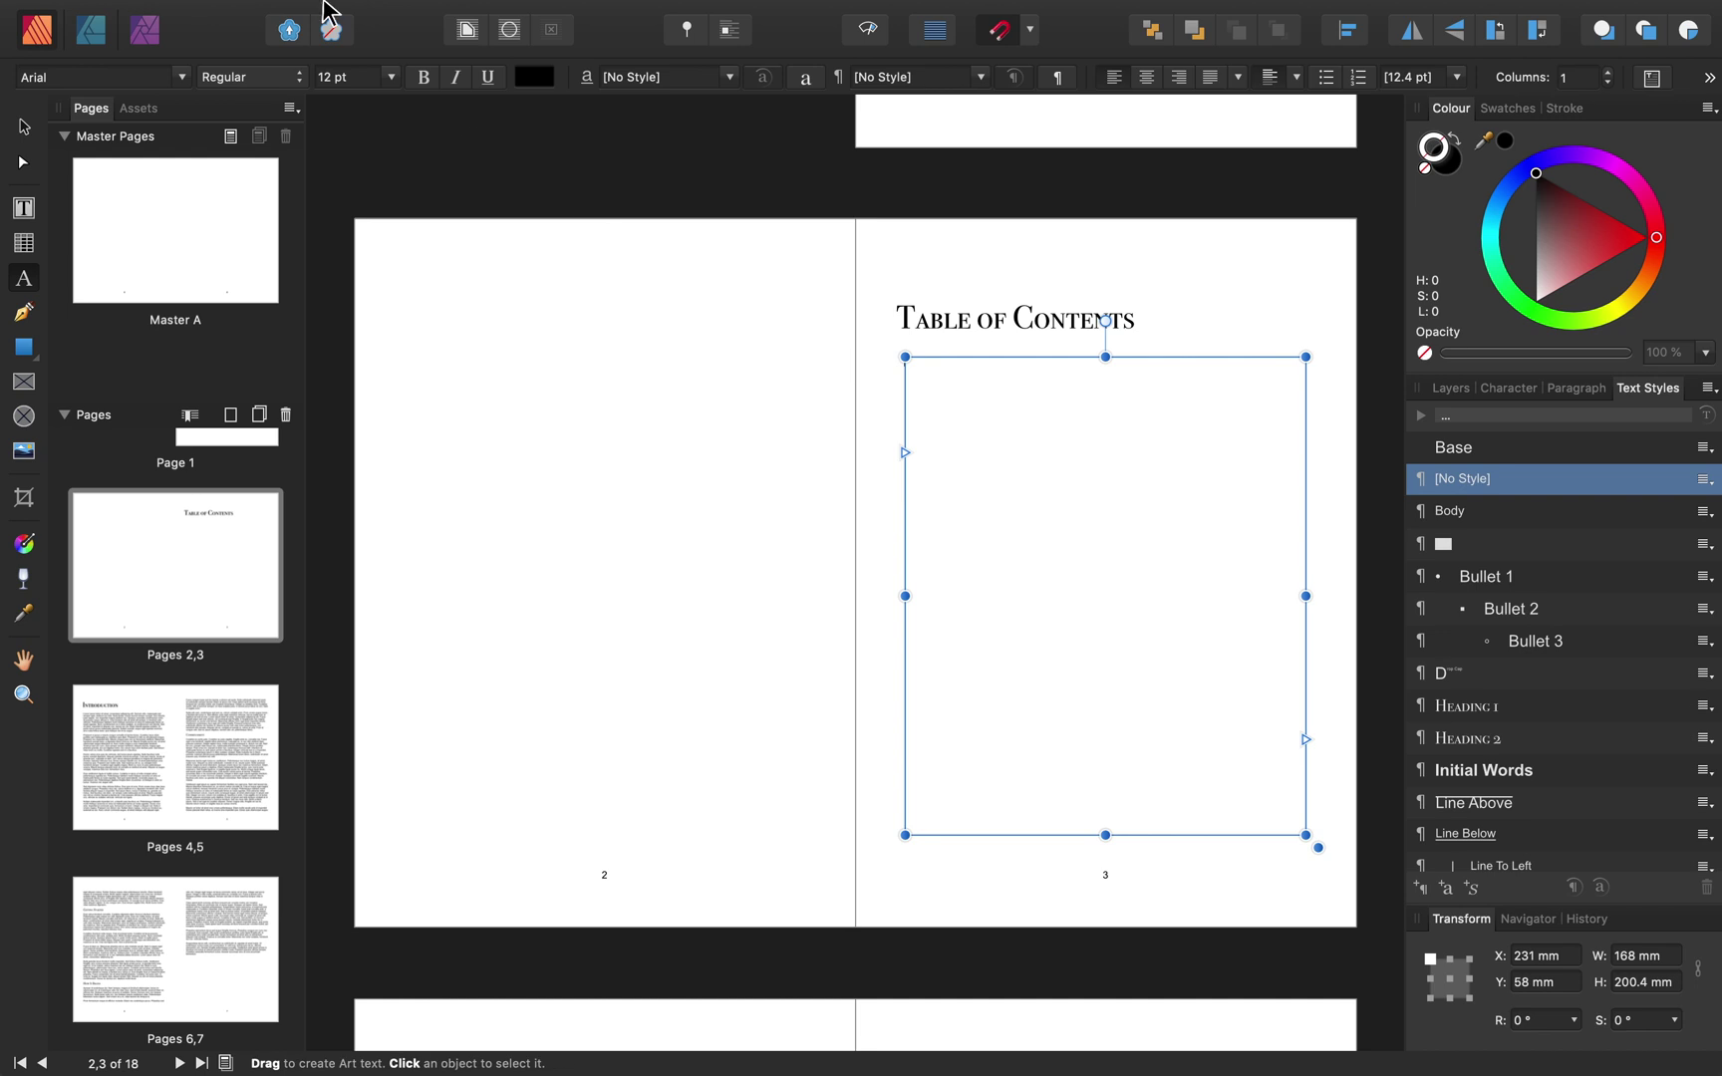
Insert a table of contents into the empty text frame on page 3.
mouse_move(329, 14)
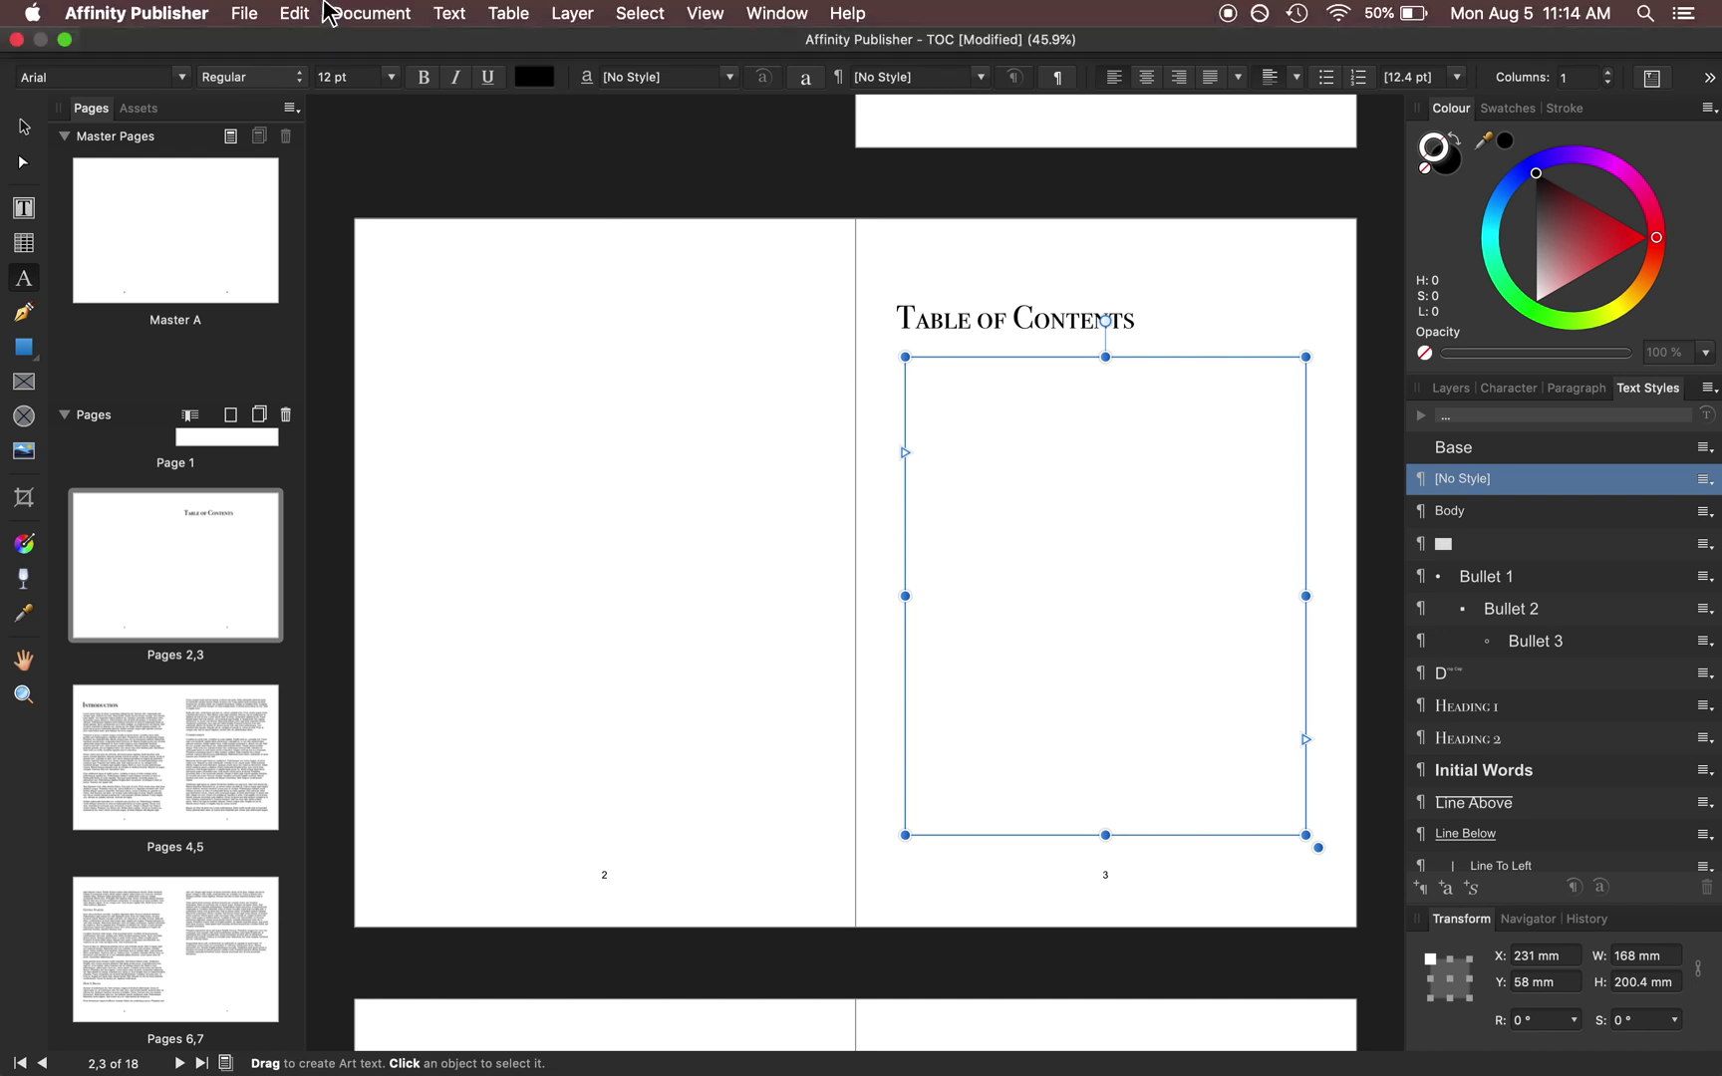
left_click(450, 14)
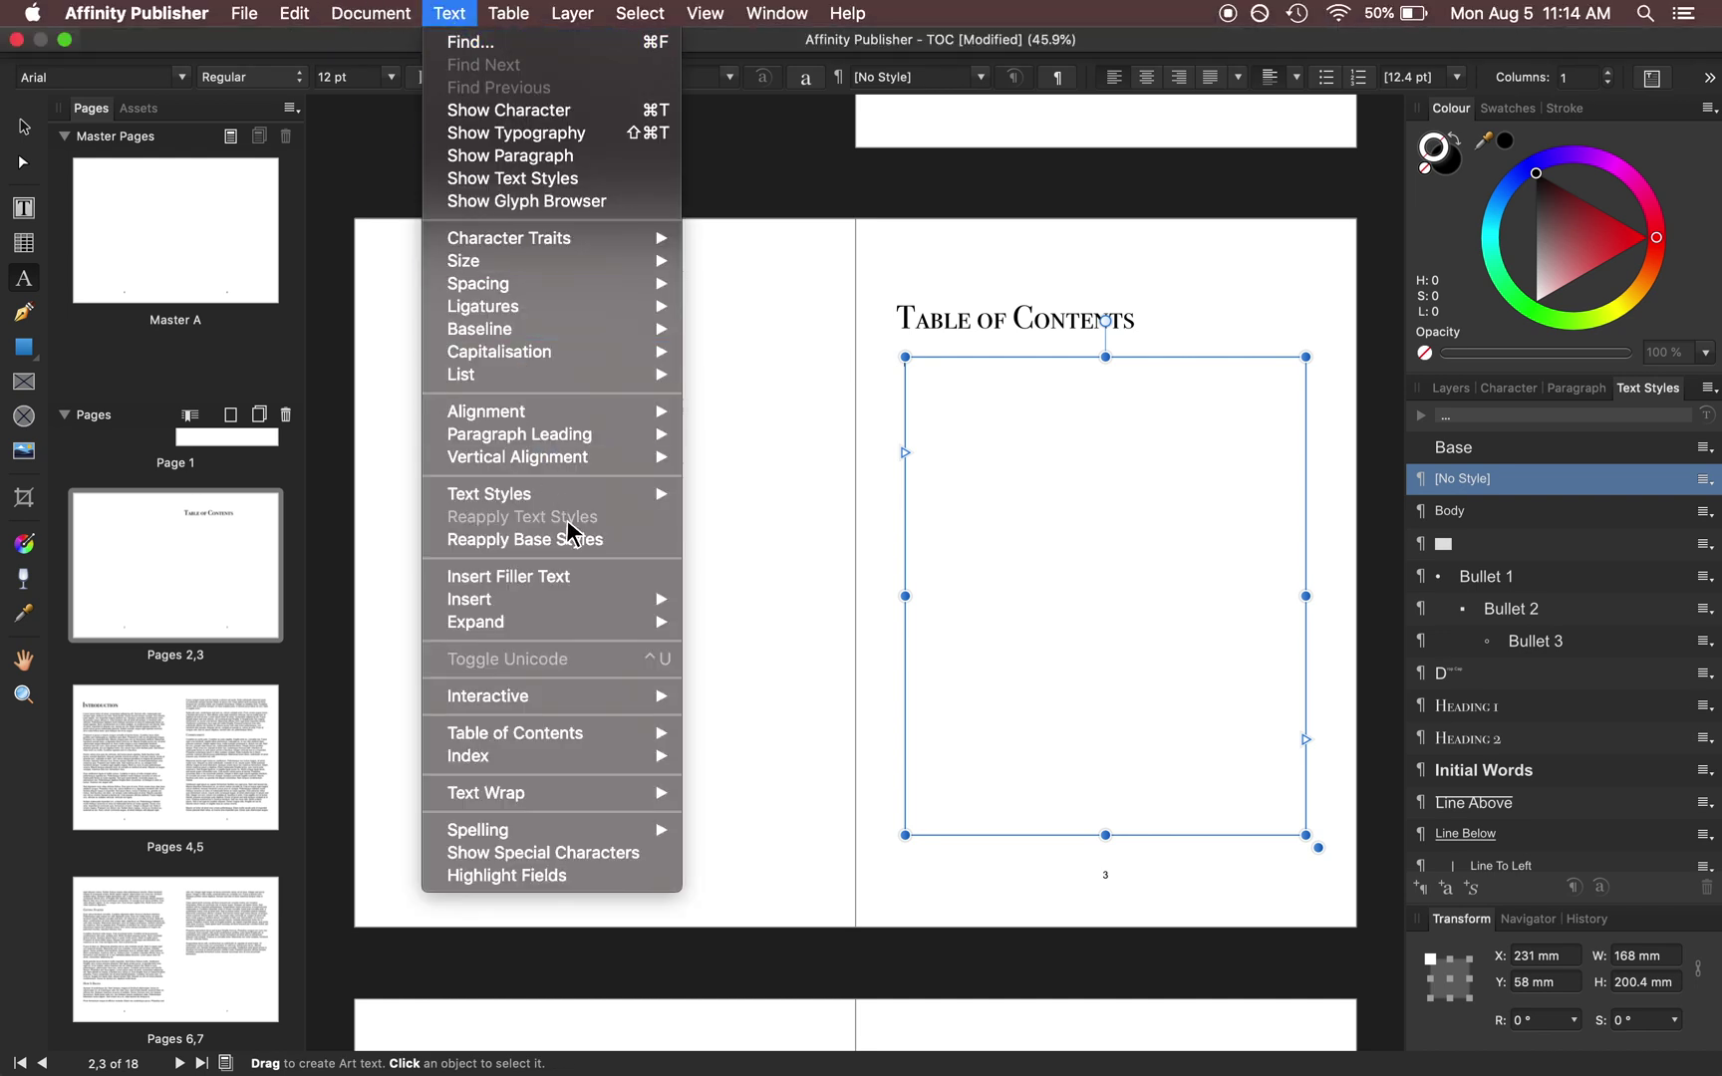
mouse_move(558, 735)
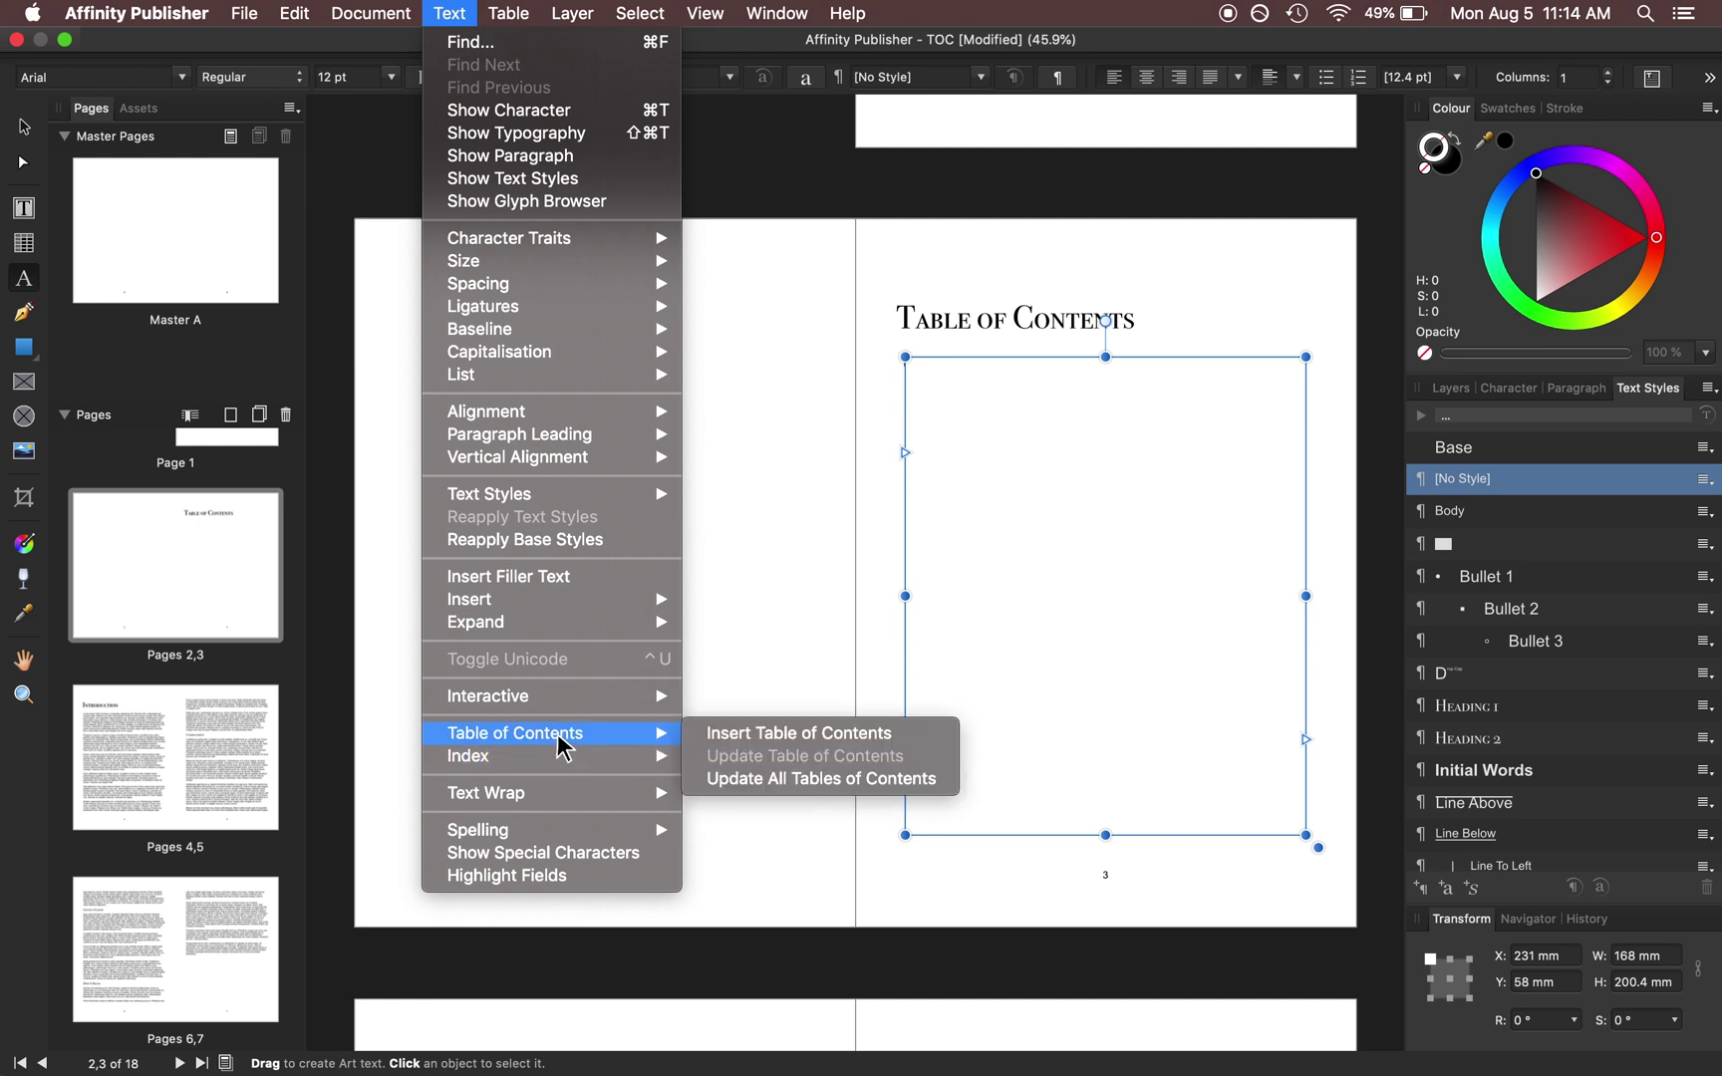
left_click(730, 745)
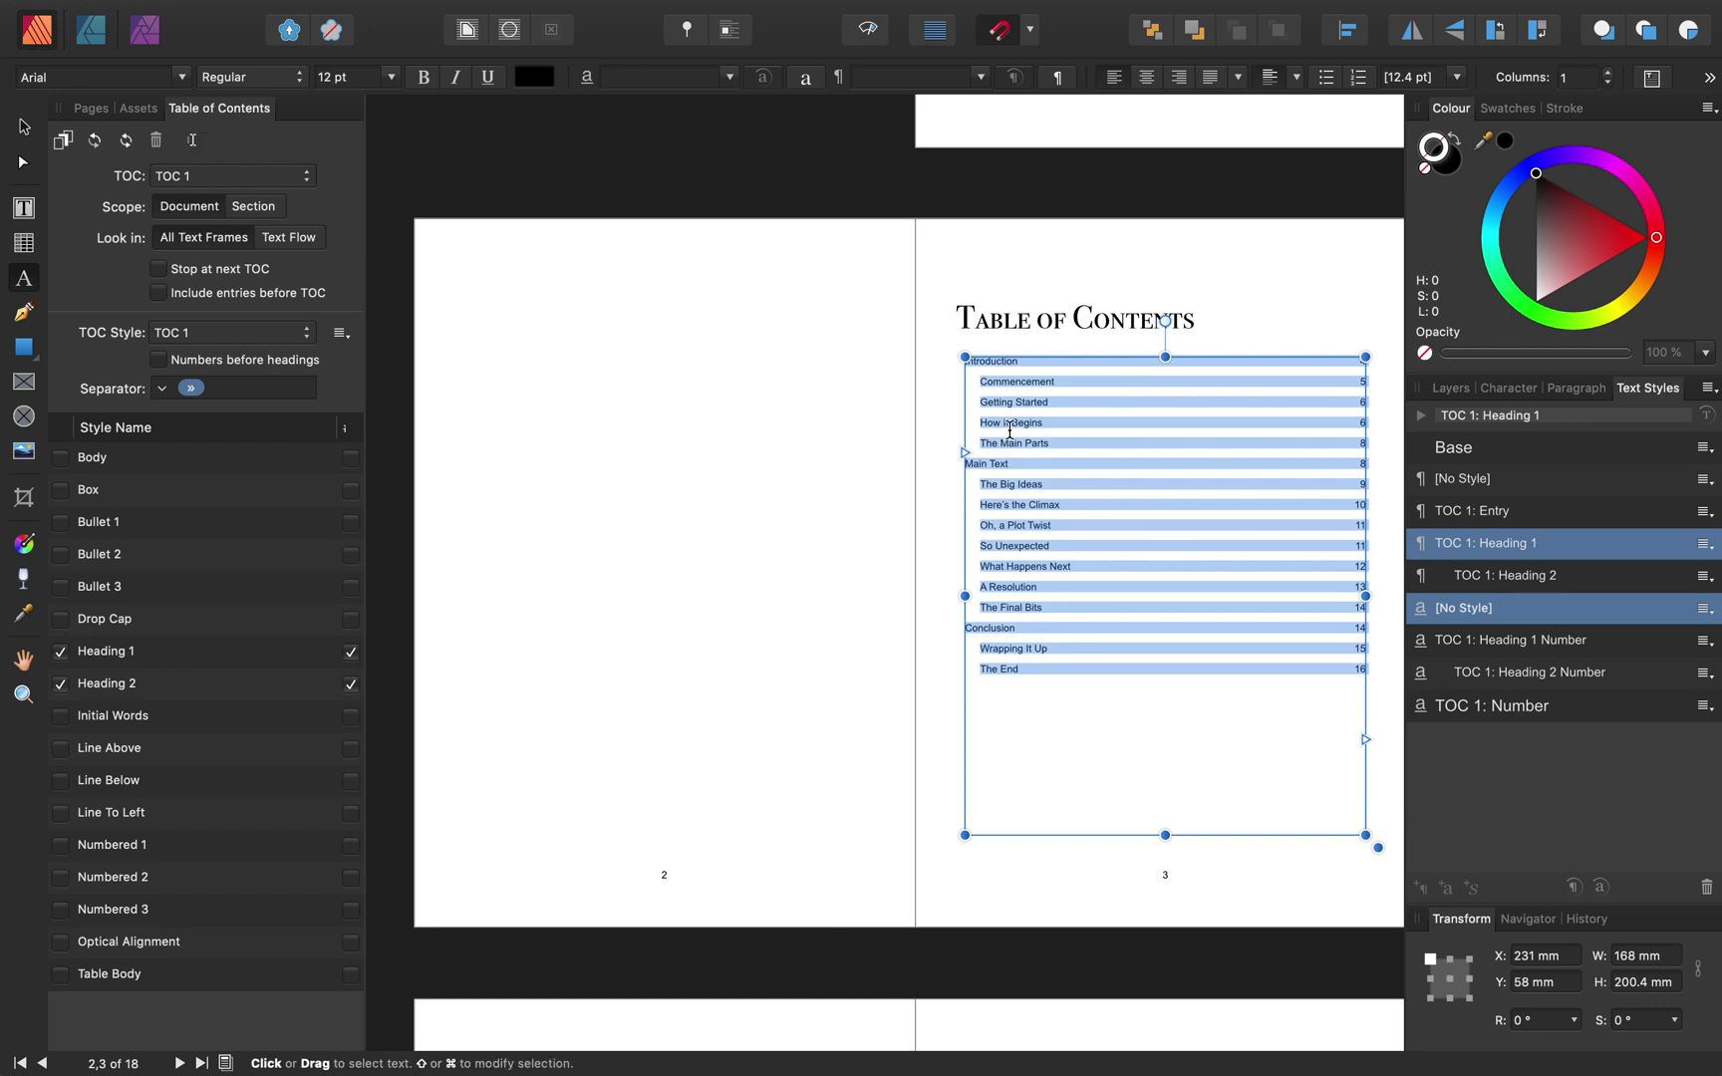
Try excluding the Heading 2 entries from the table of contents and include them again.
scroll(1044, 389, "up", 5)
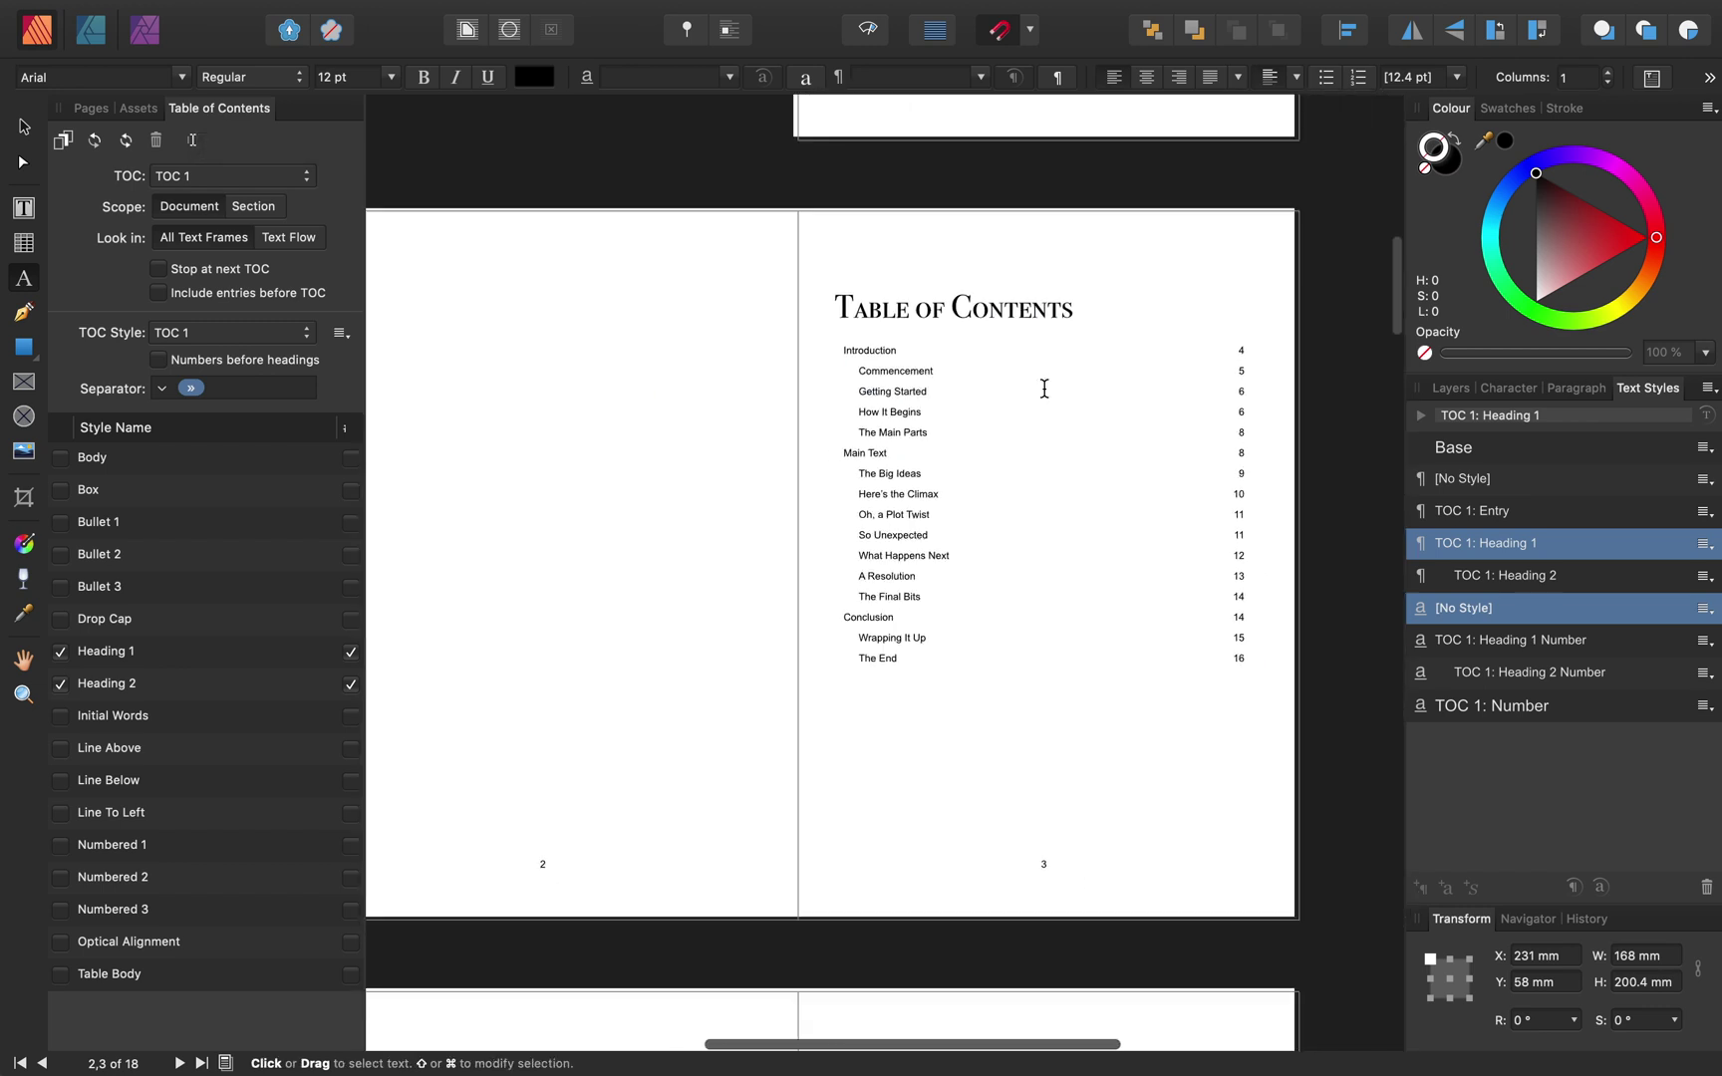
scroll(1044, 388, "up", 1)
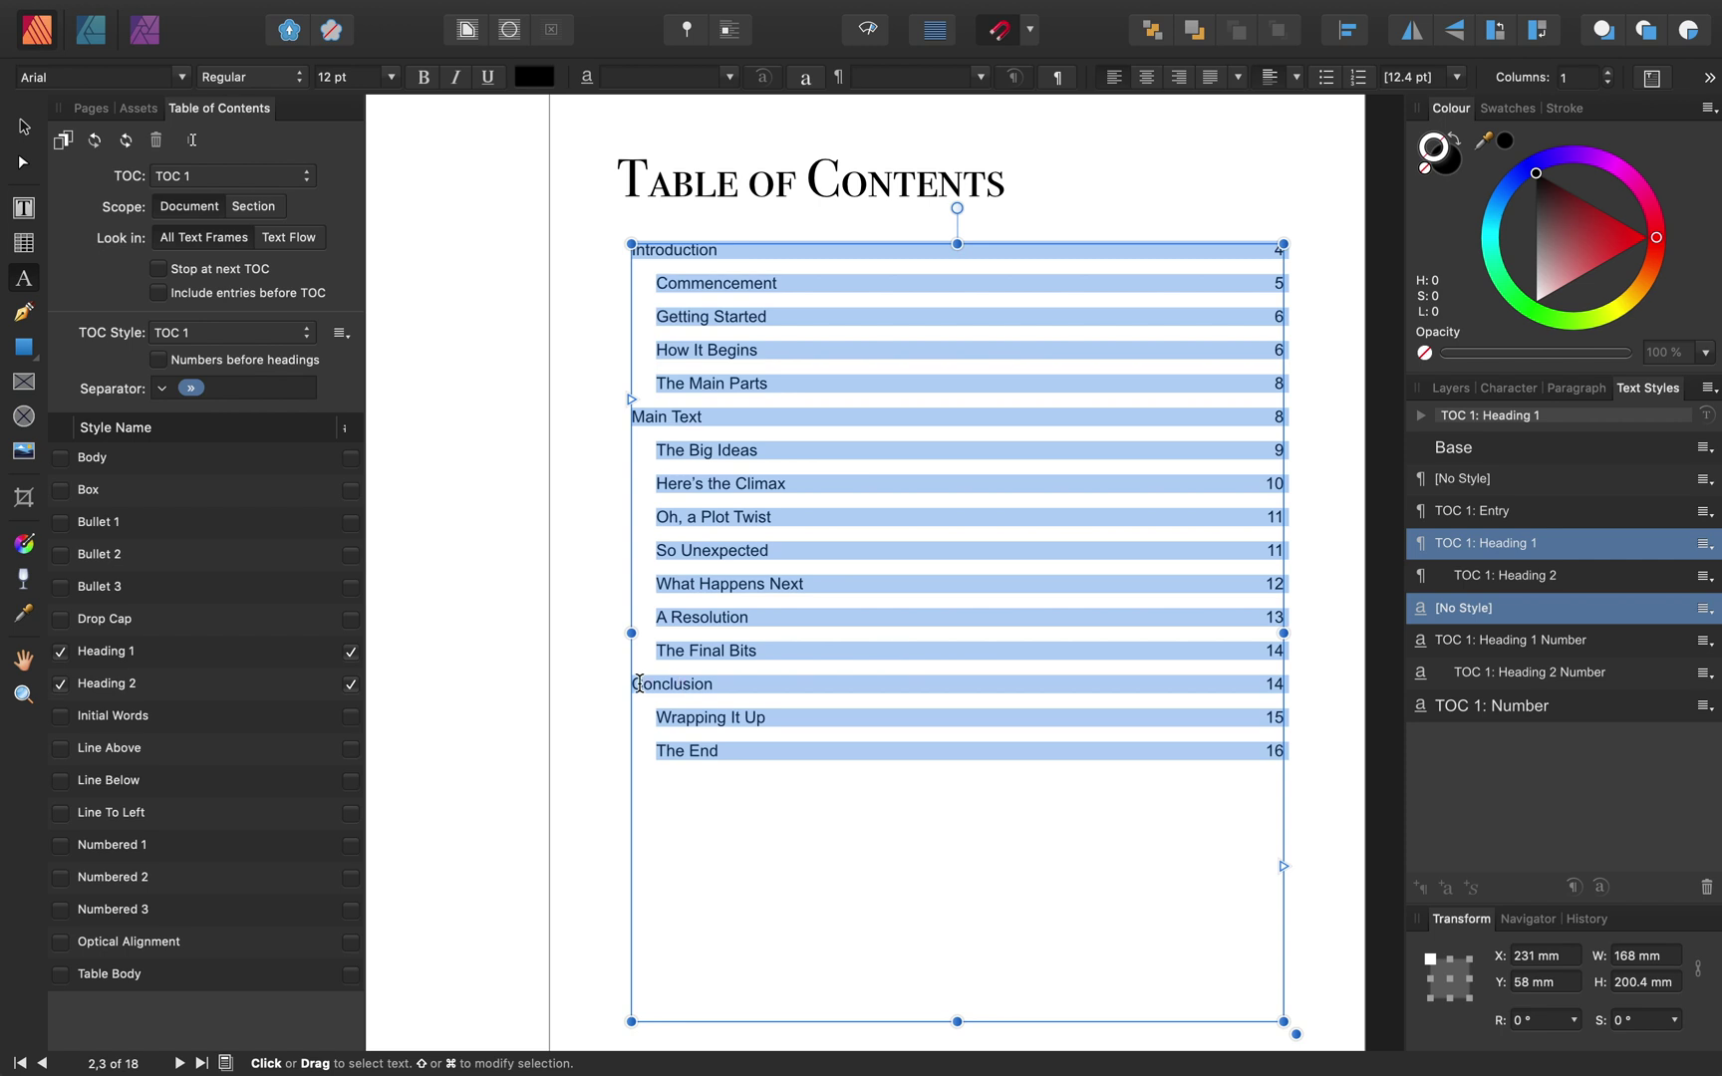
left_click(61, 685)
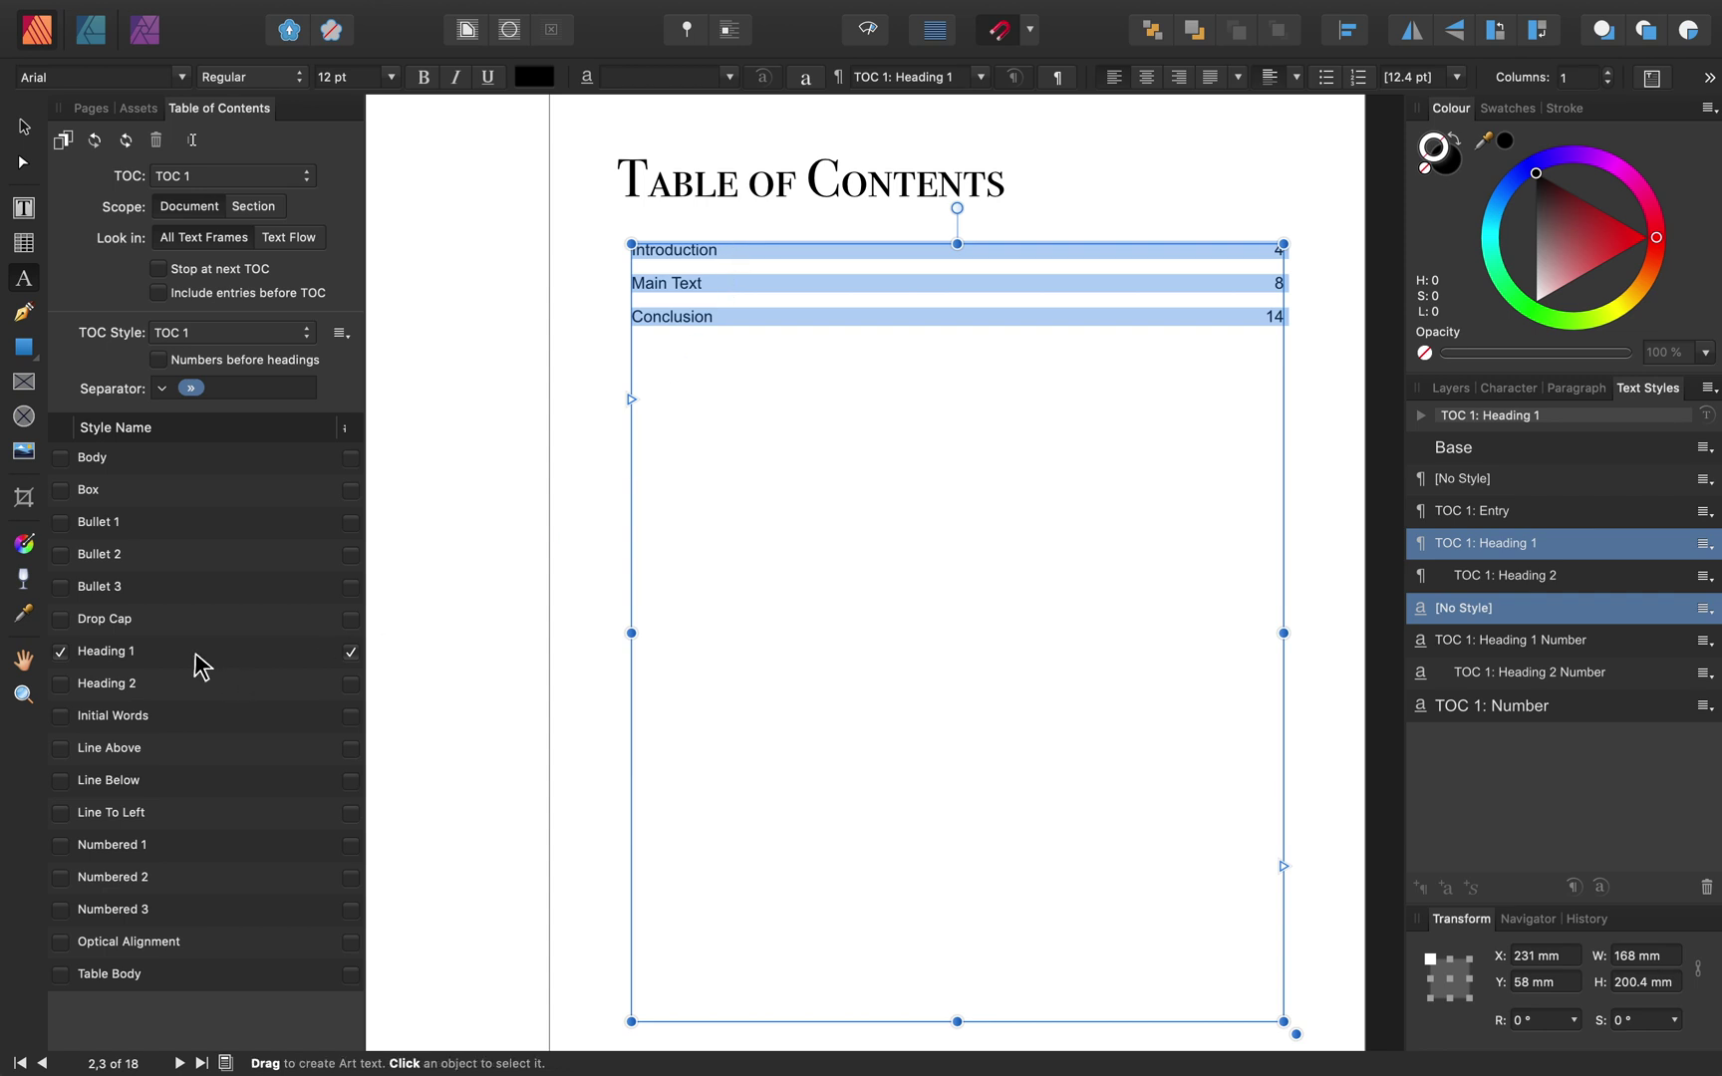
left_click(61, 683)
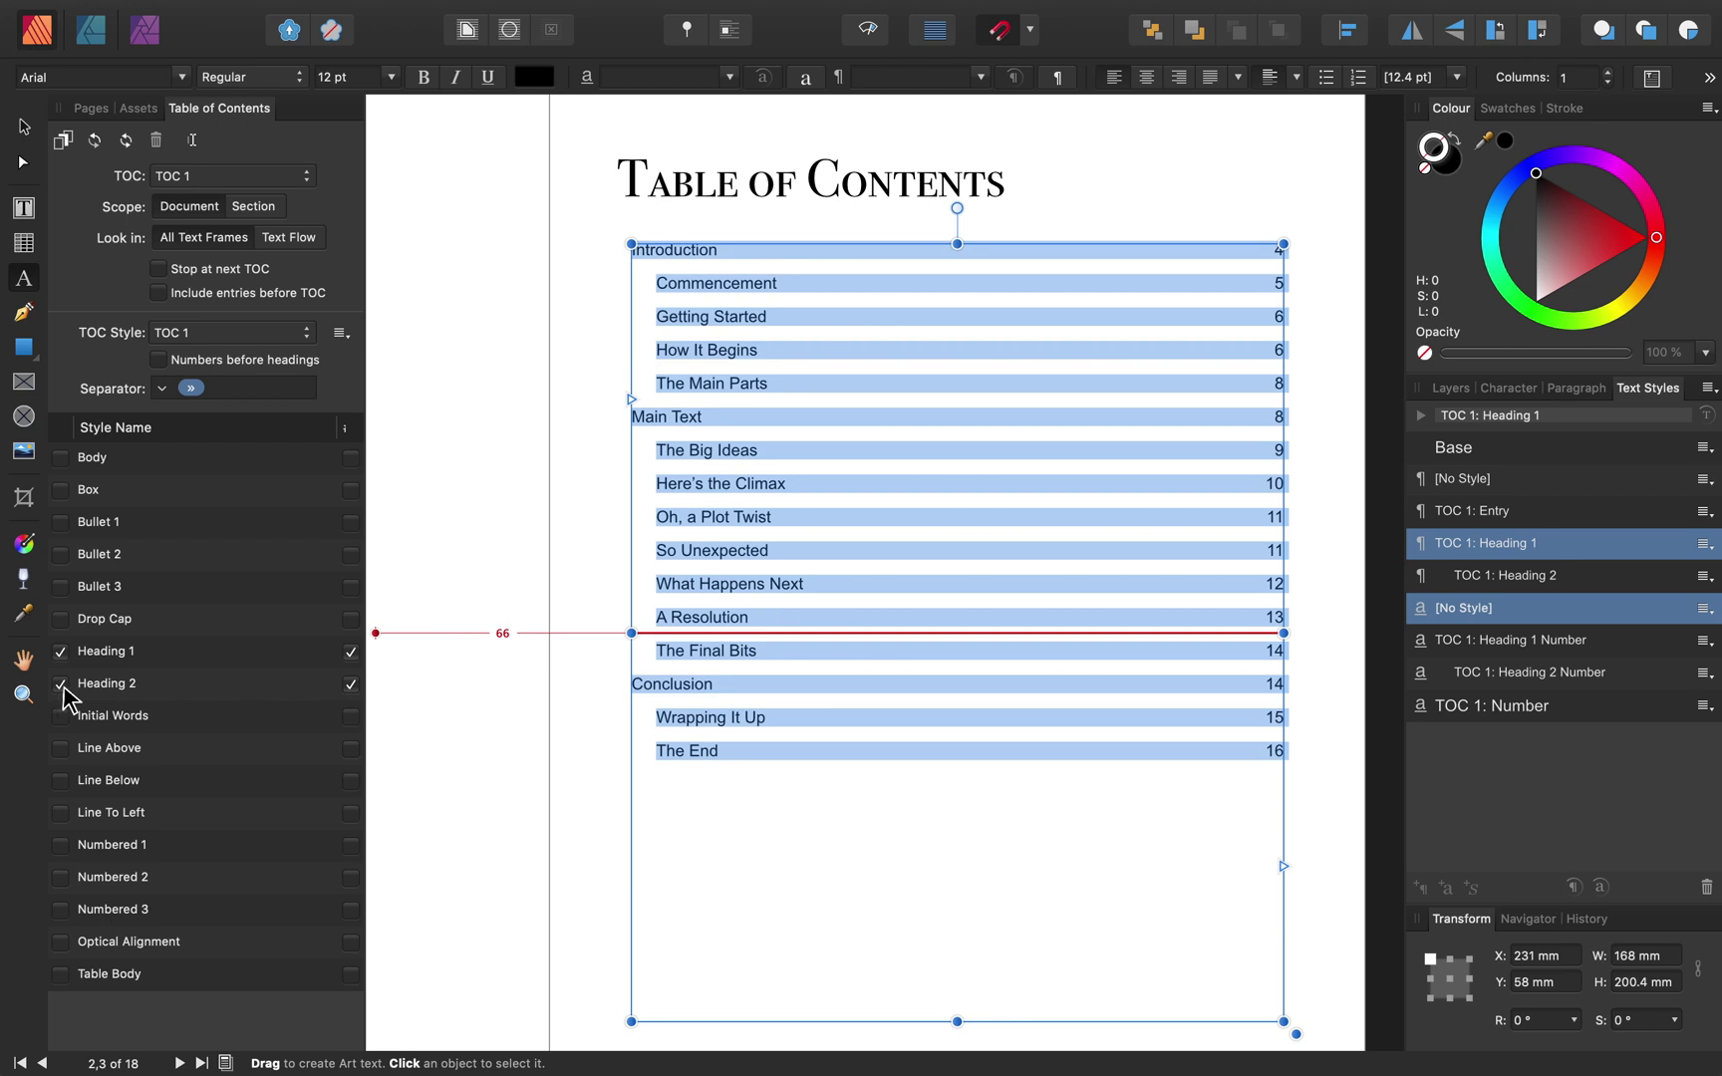
Turn off page numbers for the Heading 1 entries in the table of contents.
left_click(350, 653)
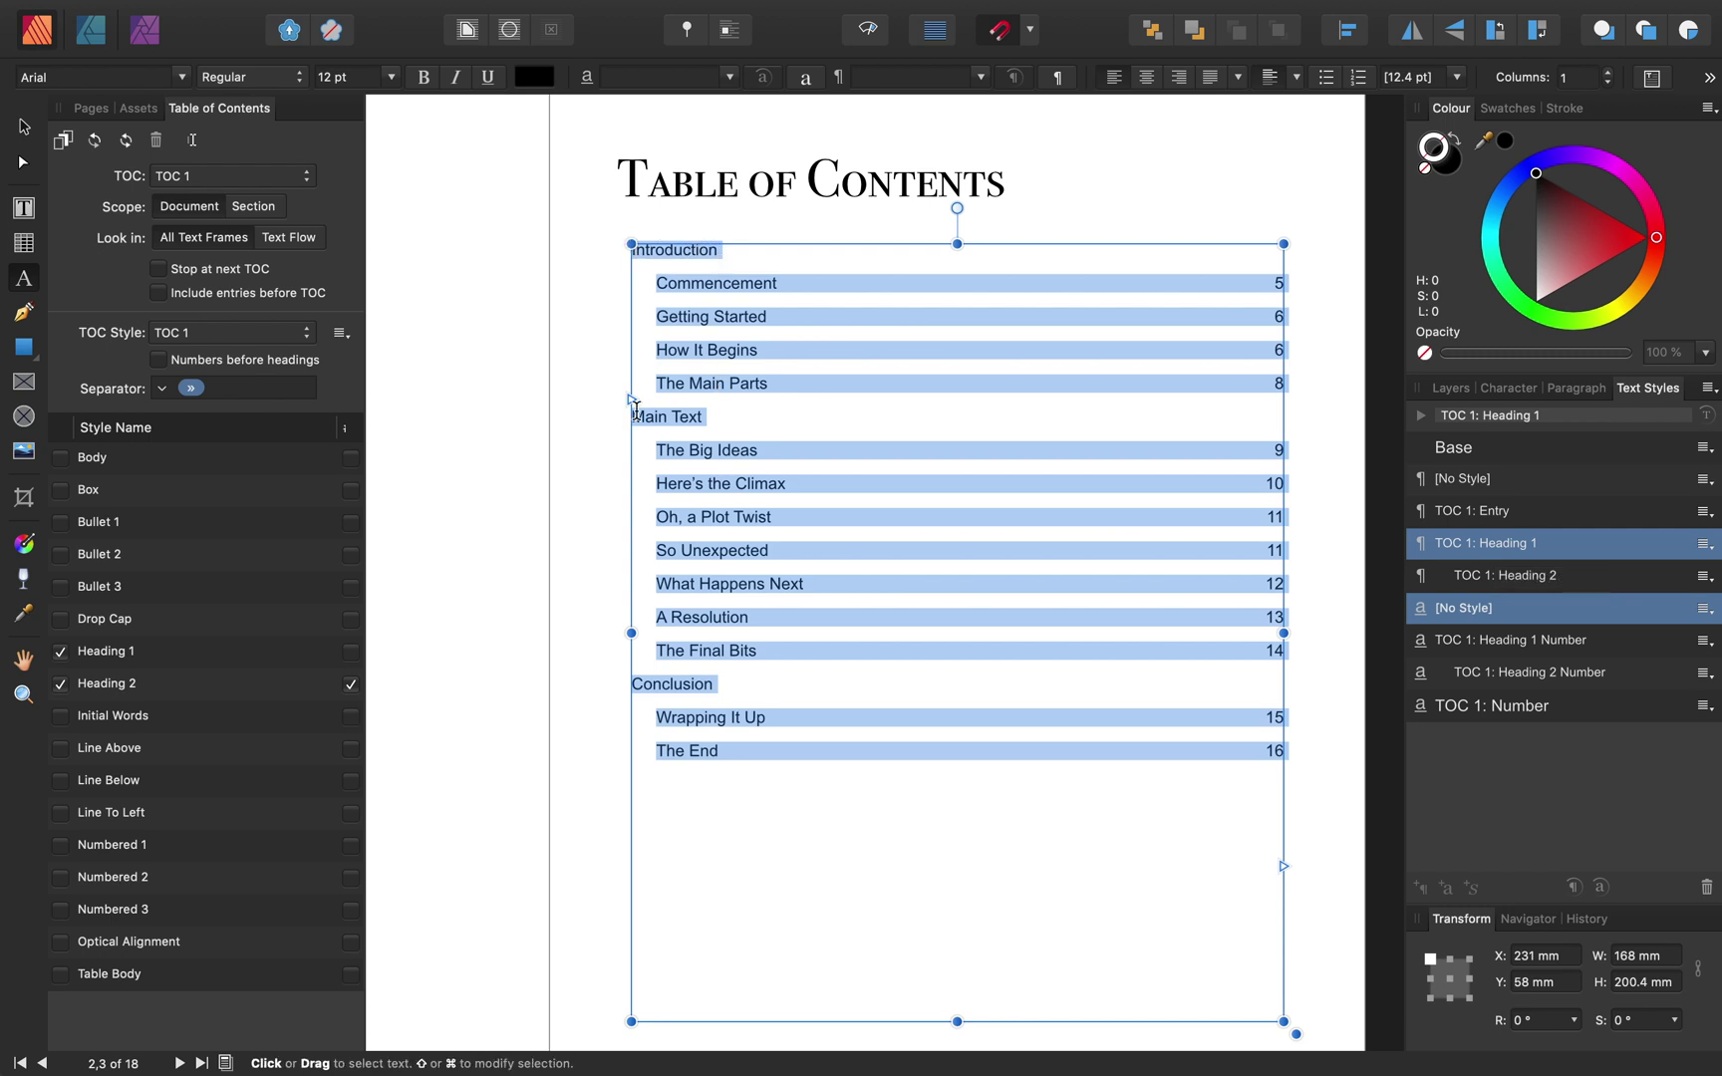
Edit the TOC 1: Heading 1 text style to use Bodoni 72 Smallcaps at 16 pt.
left_click(1706, 546)
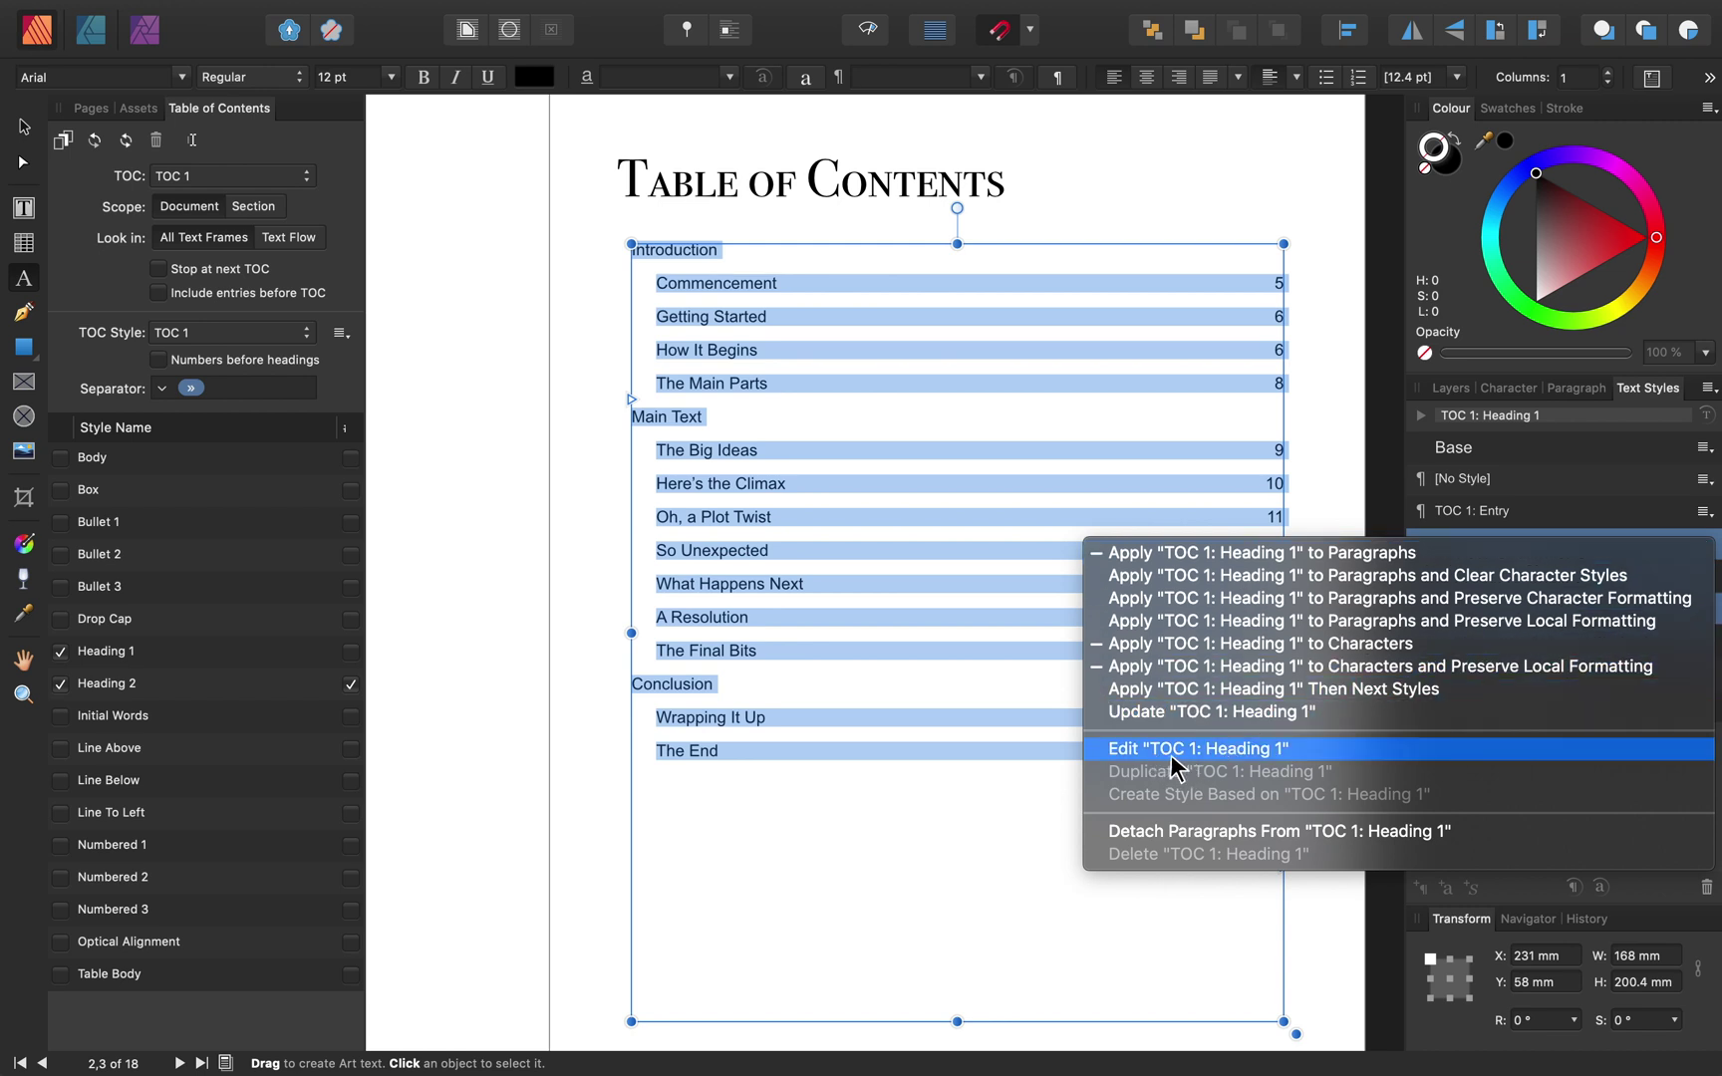
left_click(1220, 756)
left_click(1223, 763)
left_click_drag(790, 144, 1292, 200)
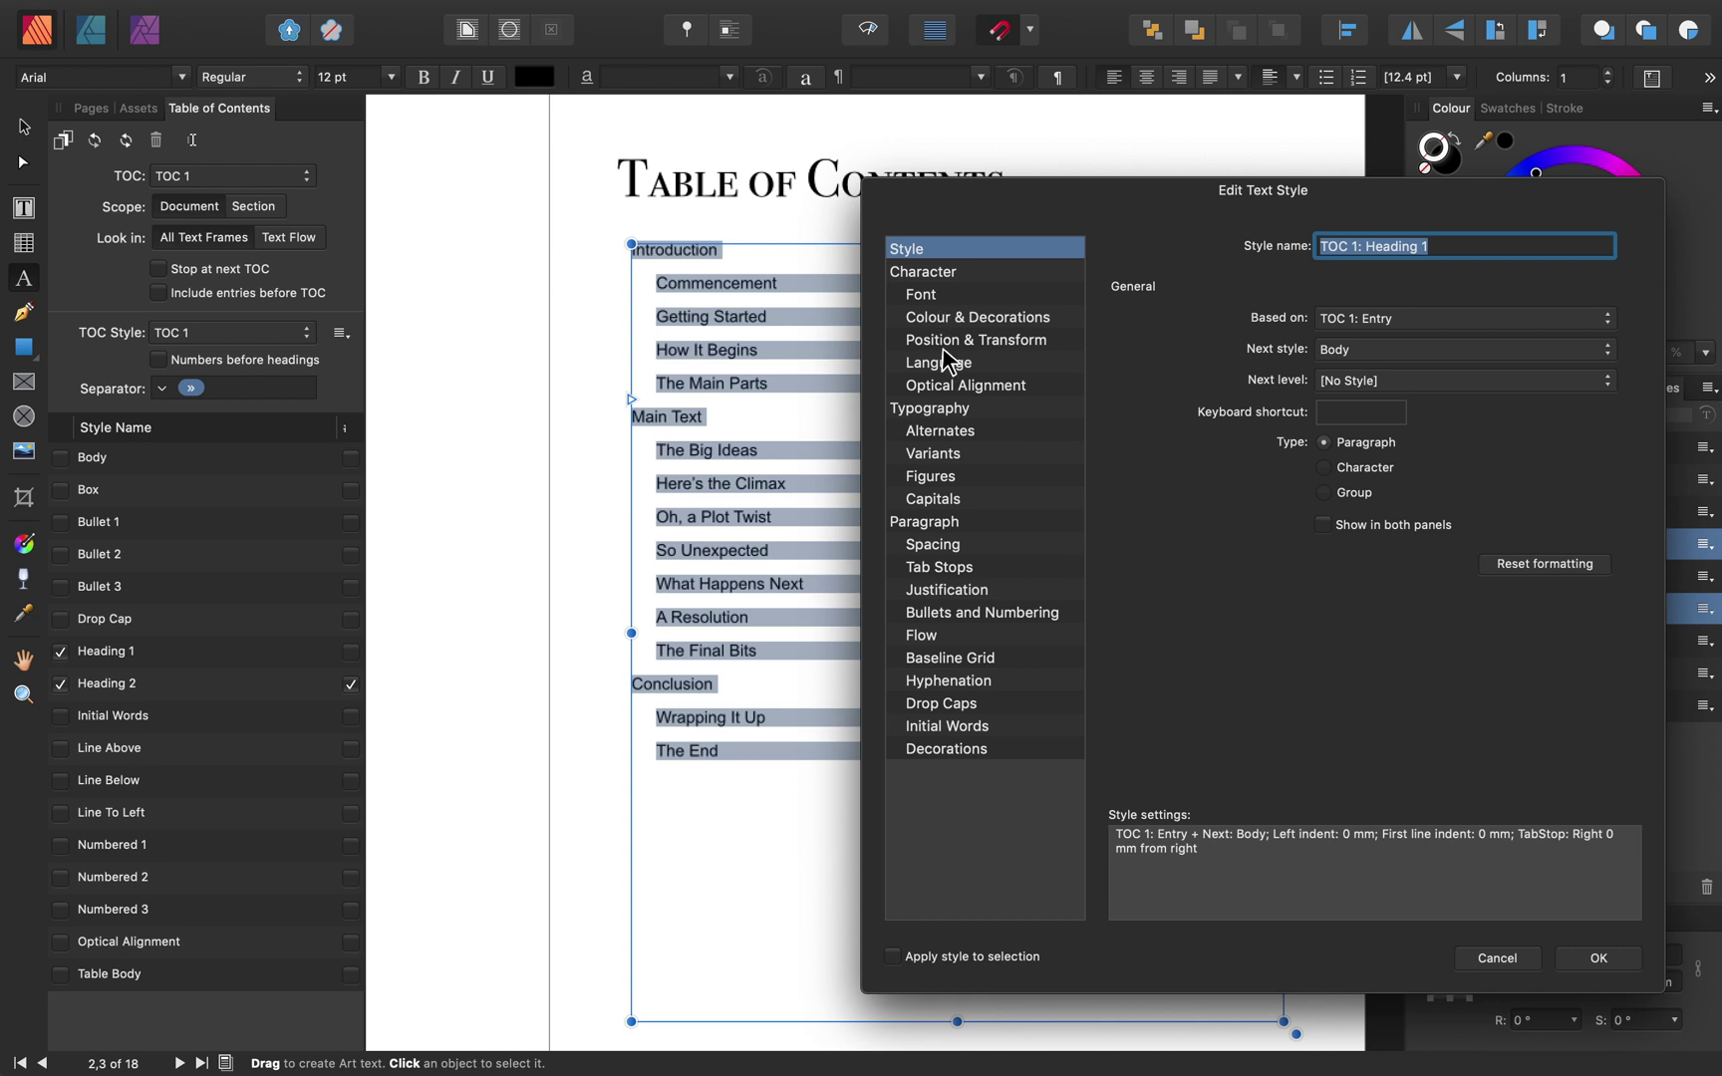
left_click(948, 275)
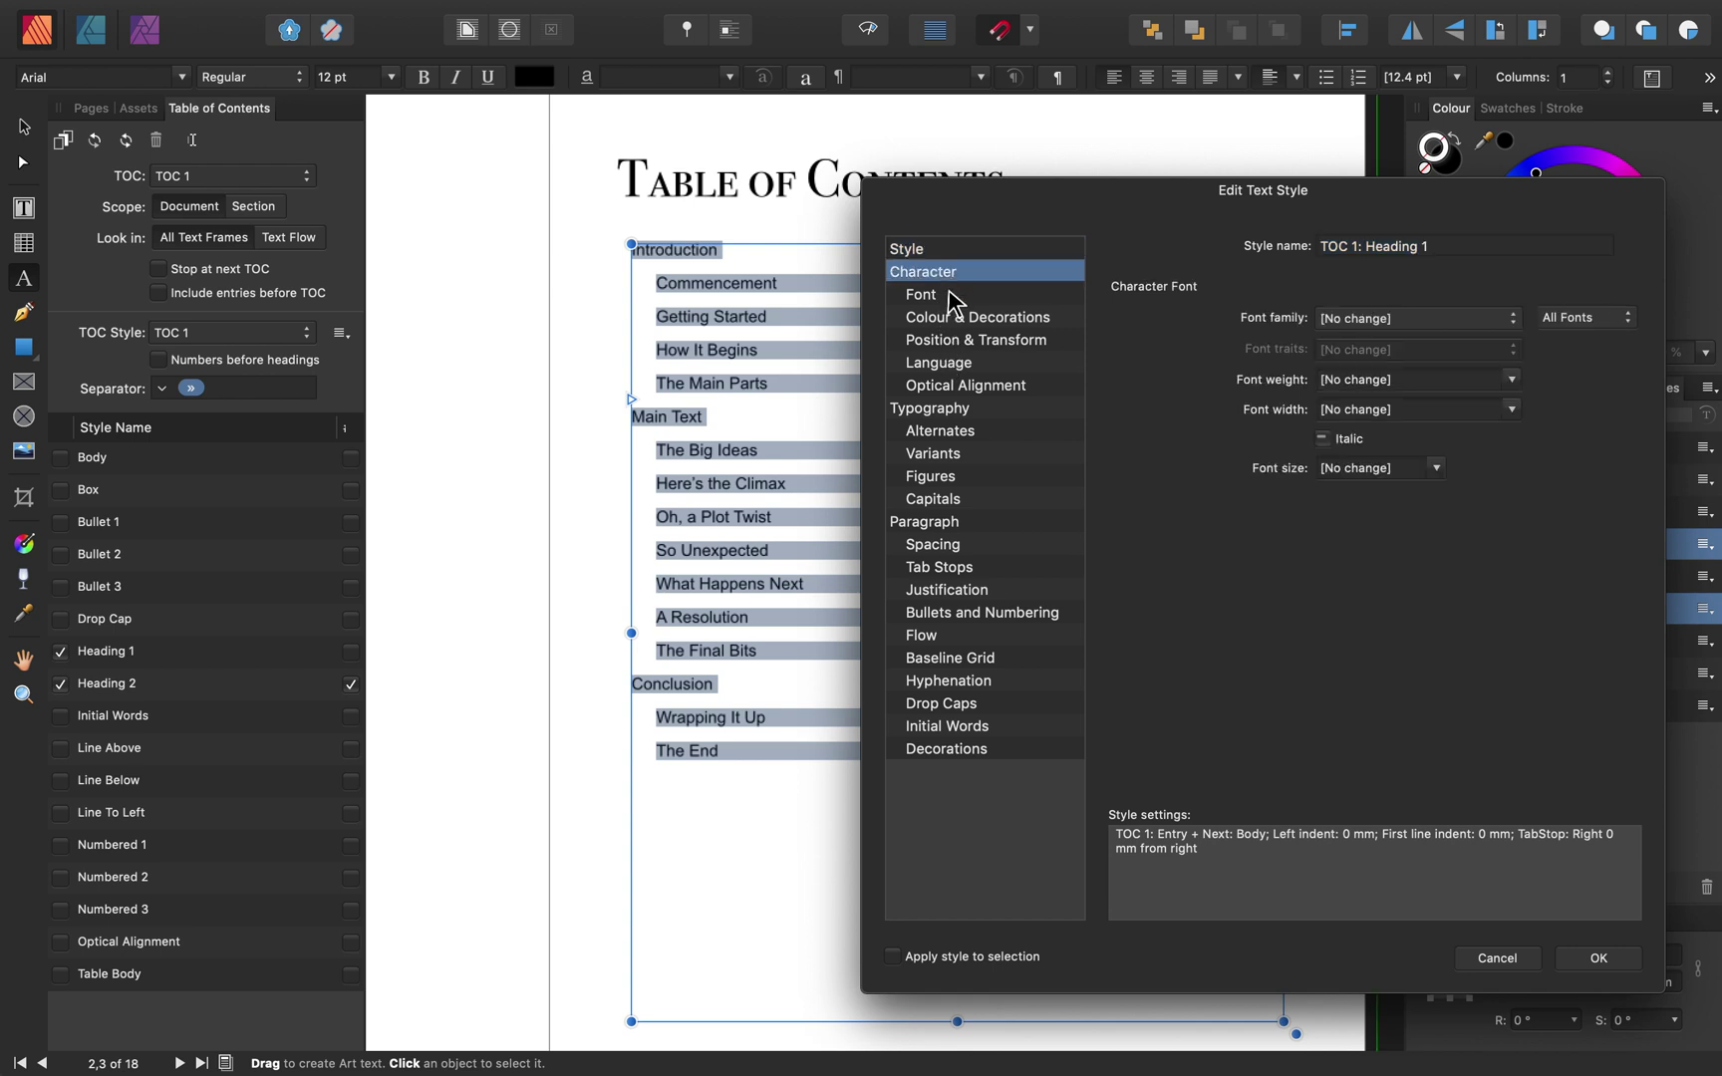
left_click(951, 296)
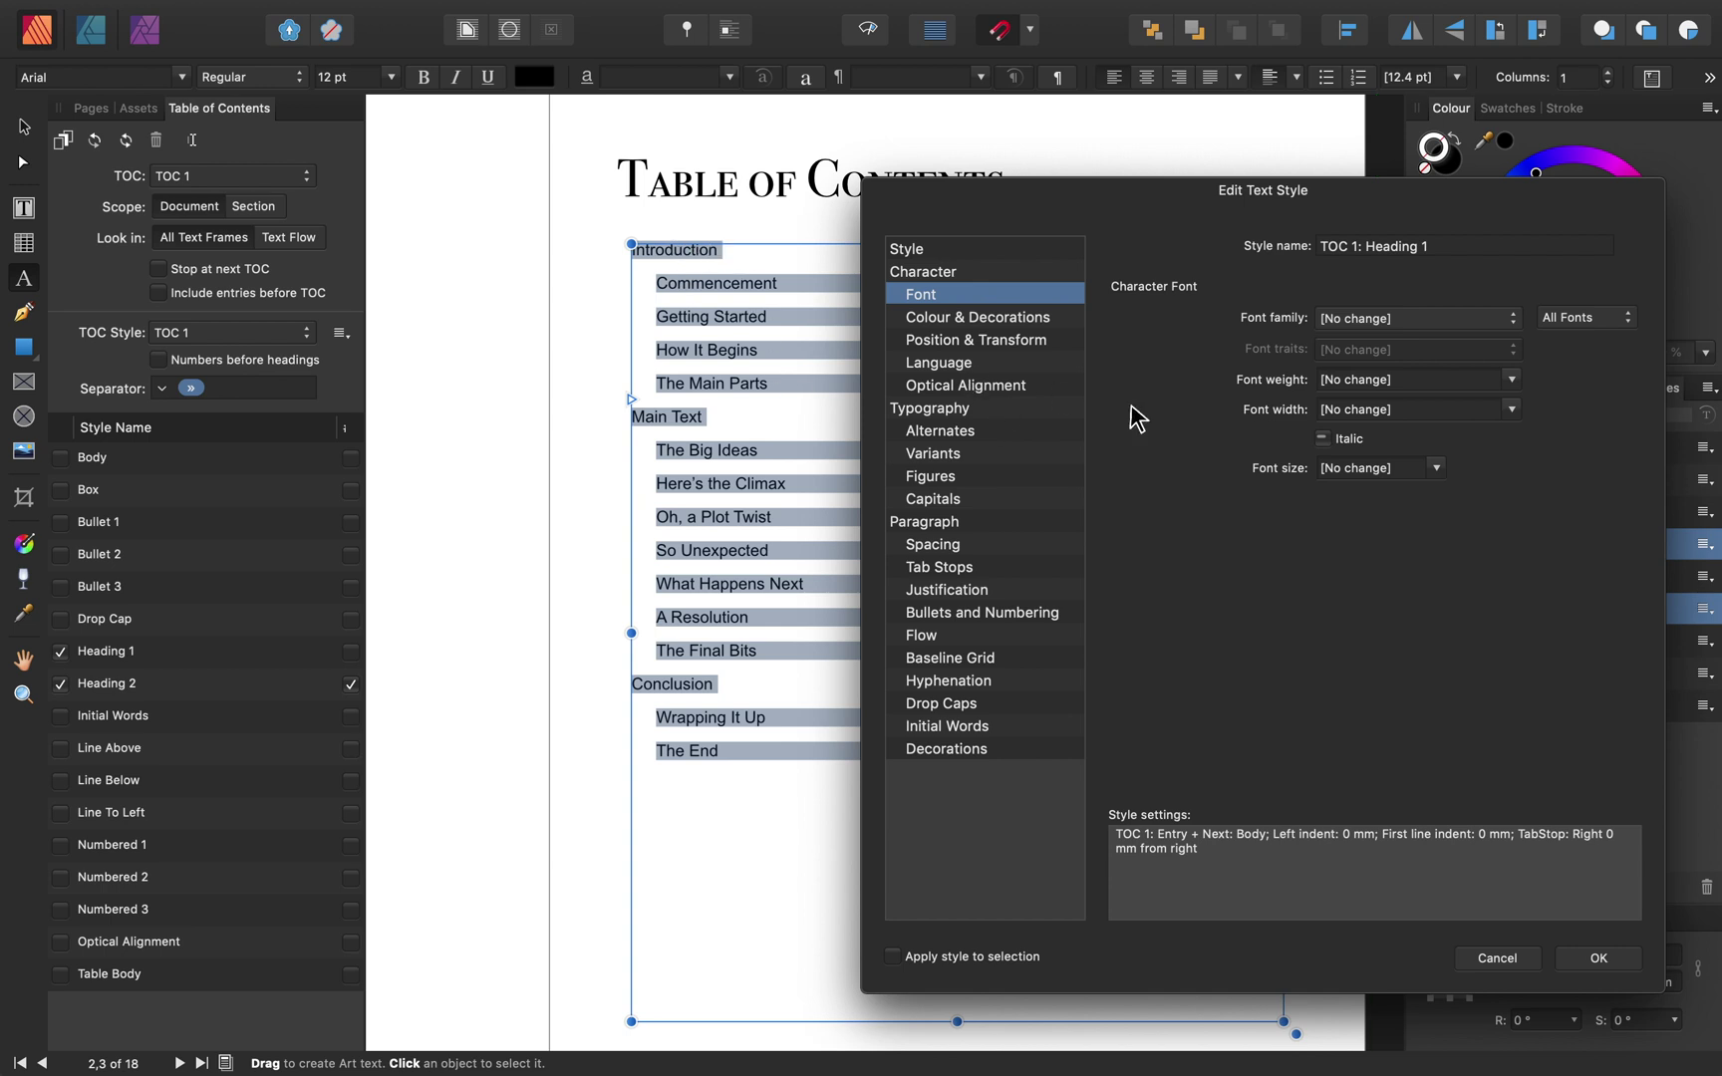
left_click(1435, 469)
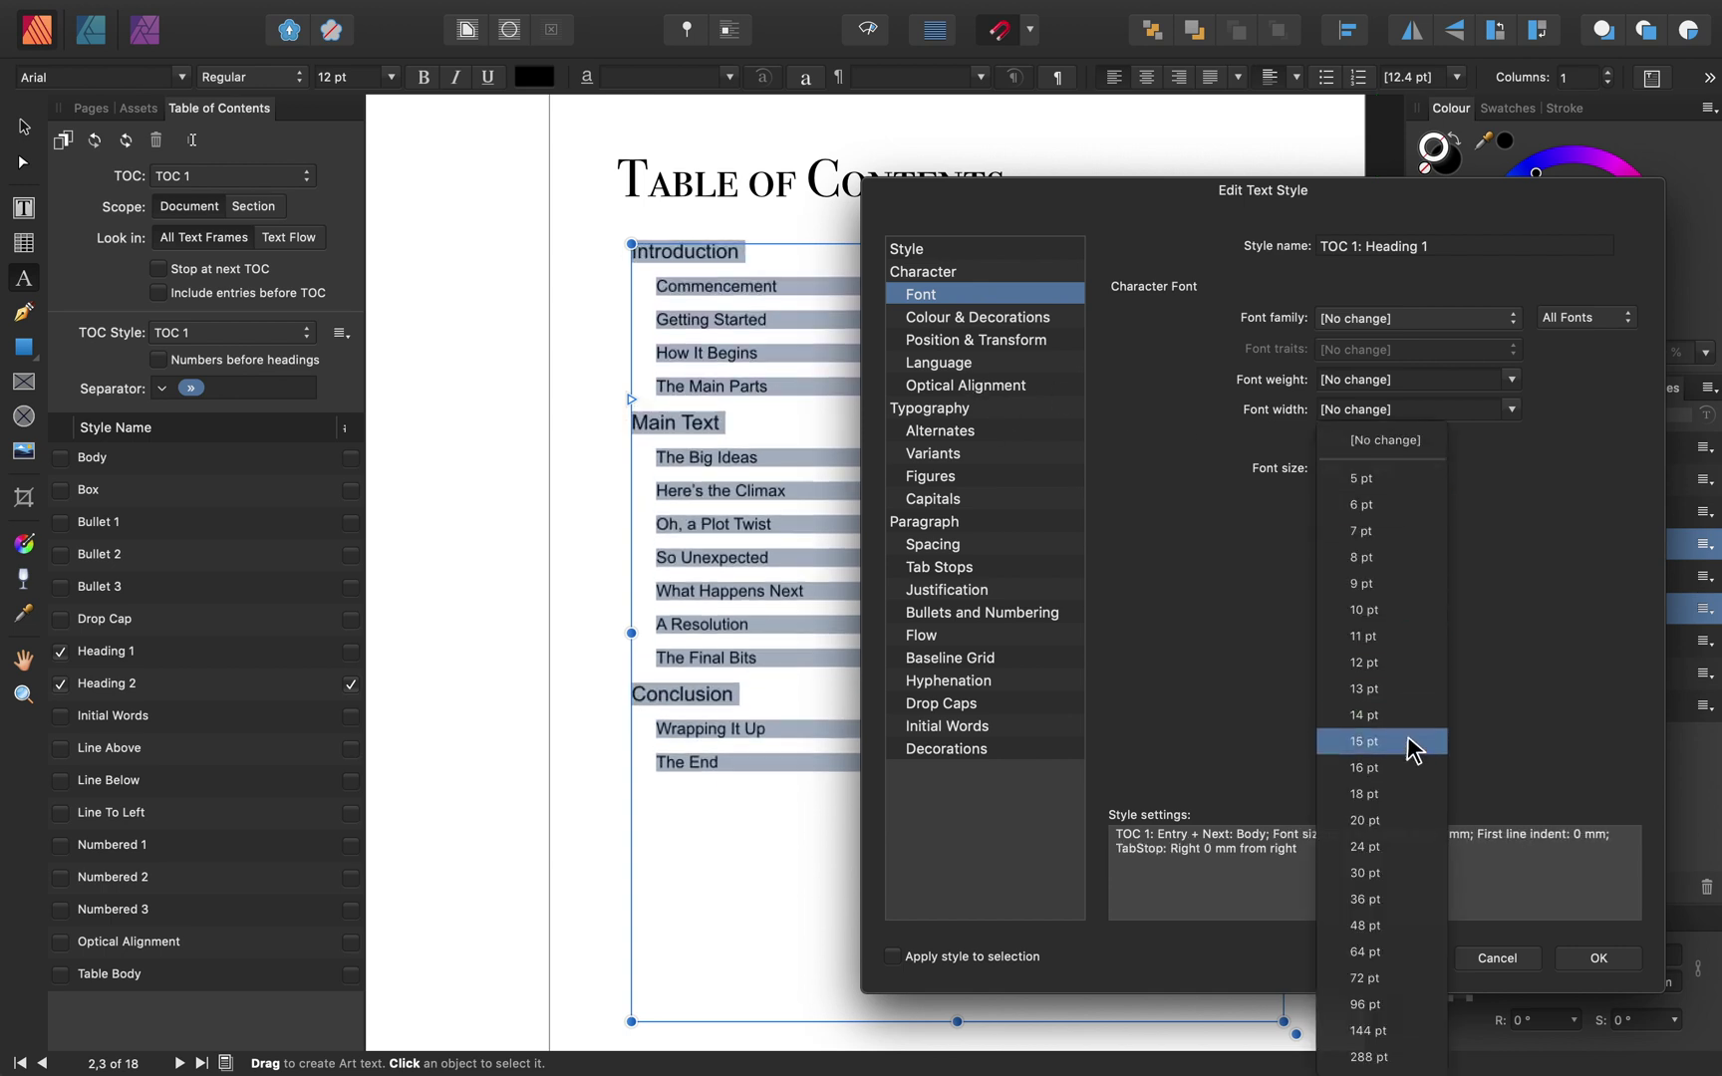
left_click(1415, 768)
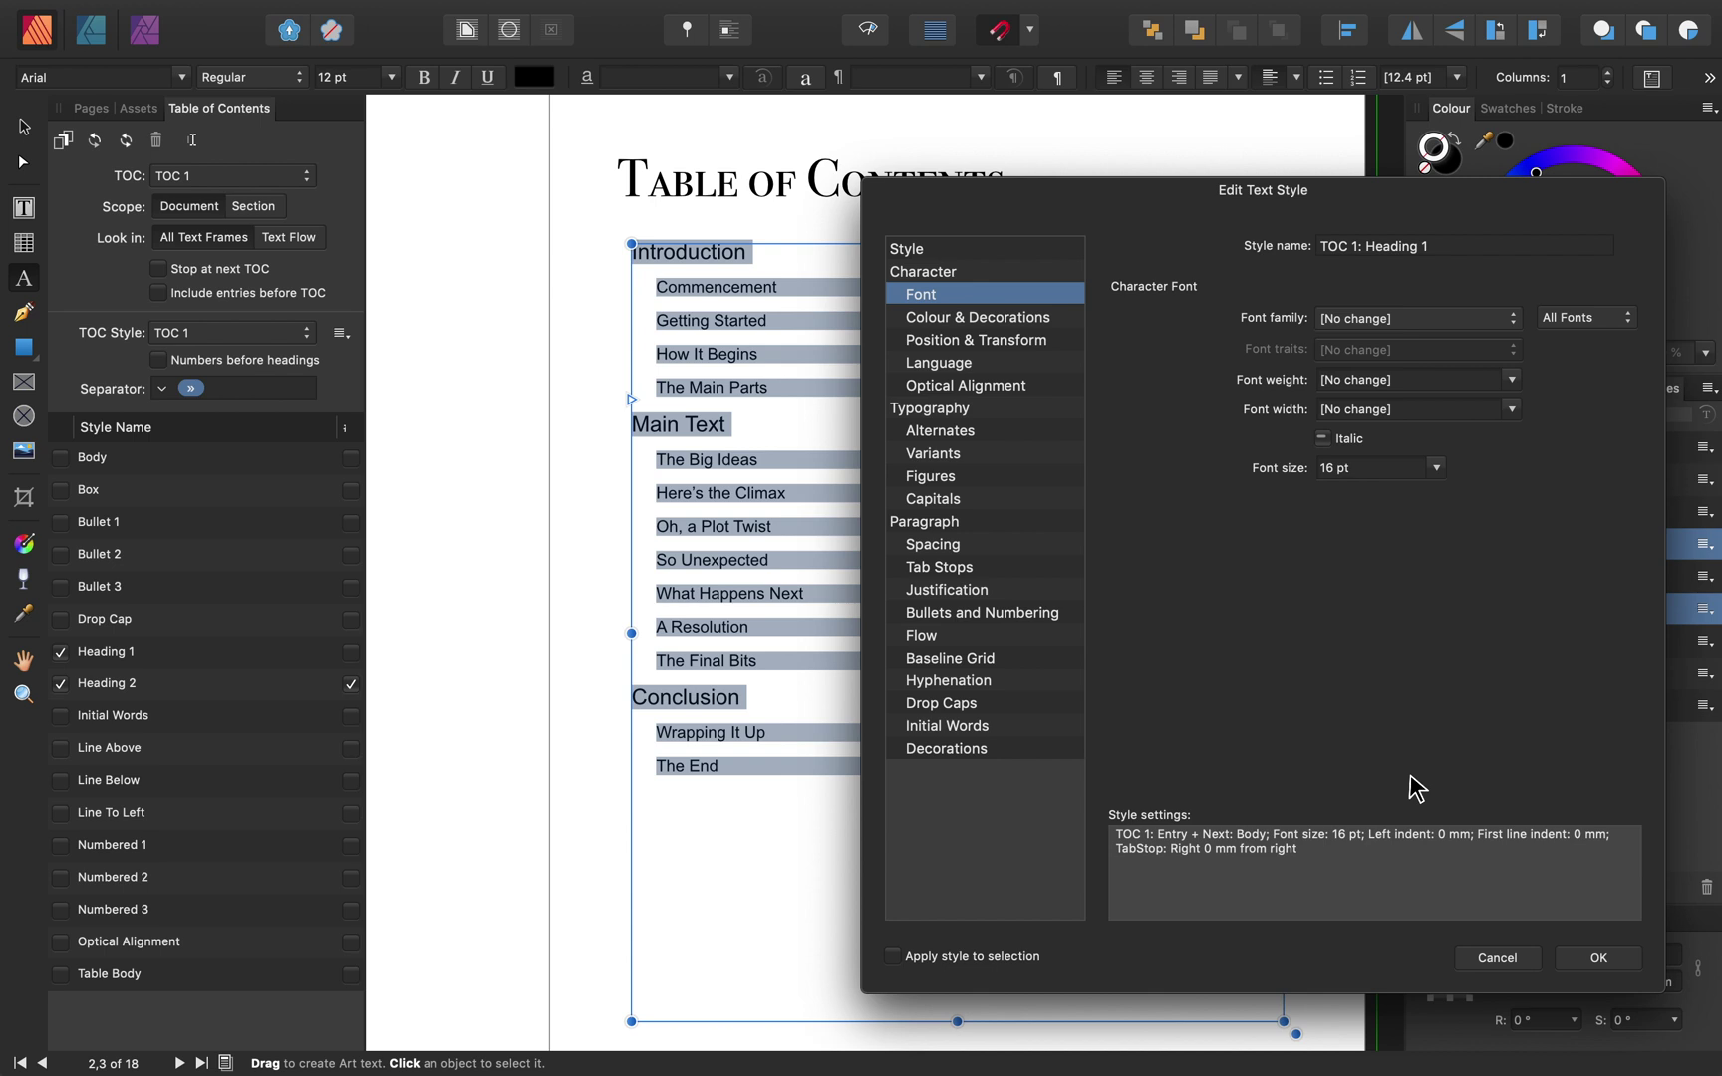
left_click(1511, 323)
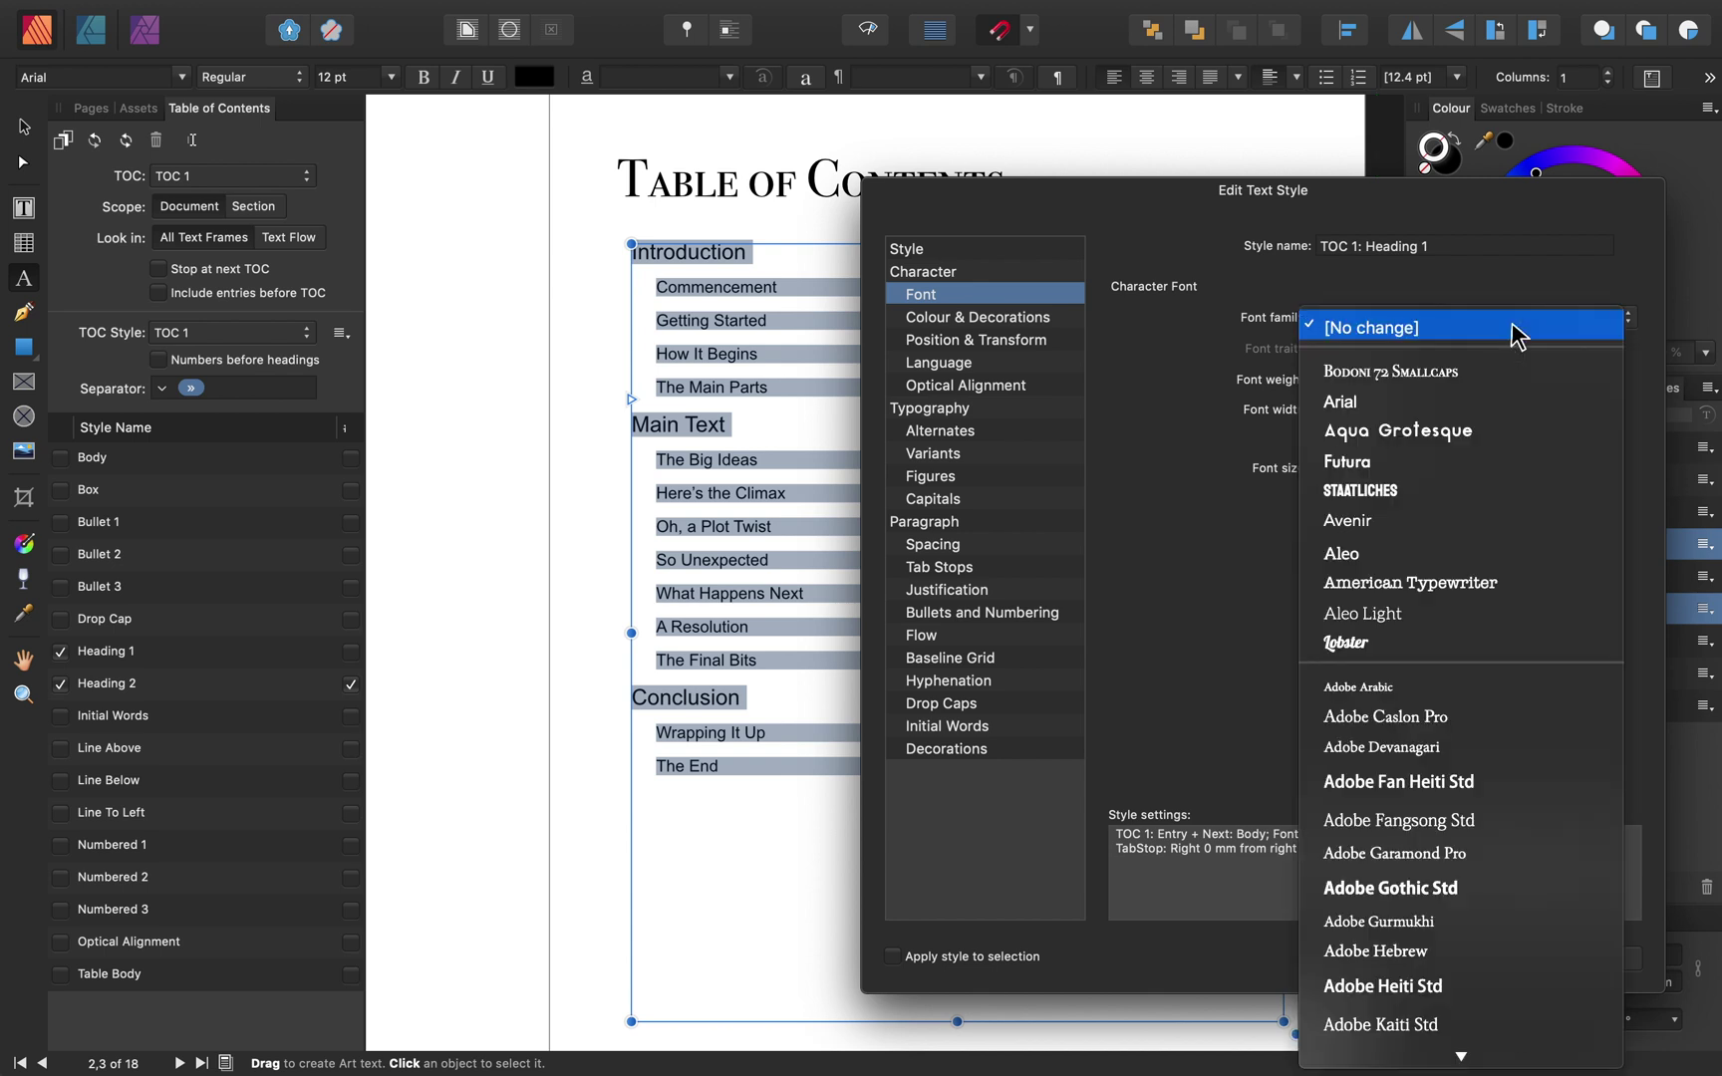
left_click(1485, 383)
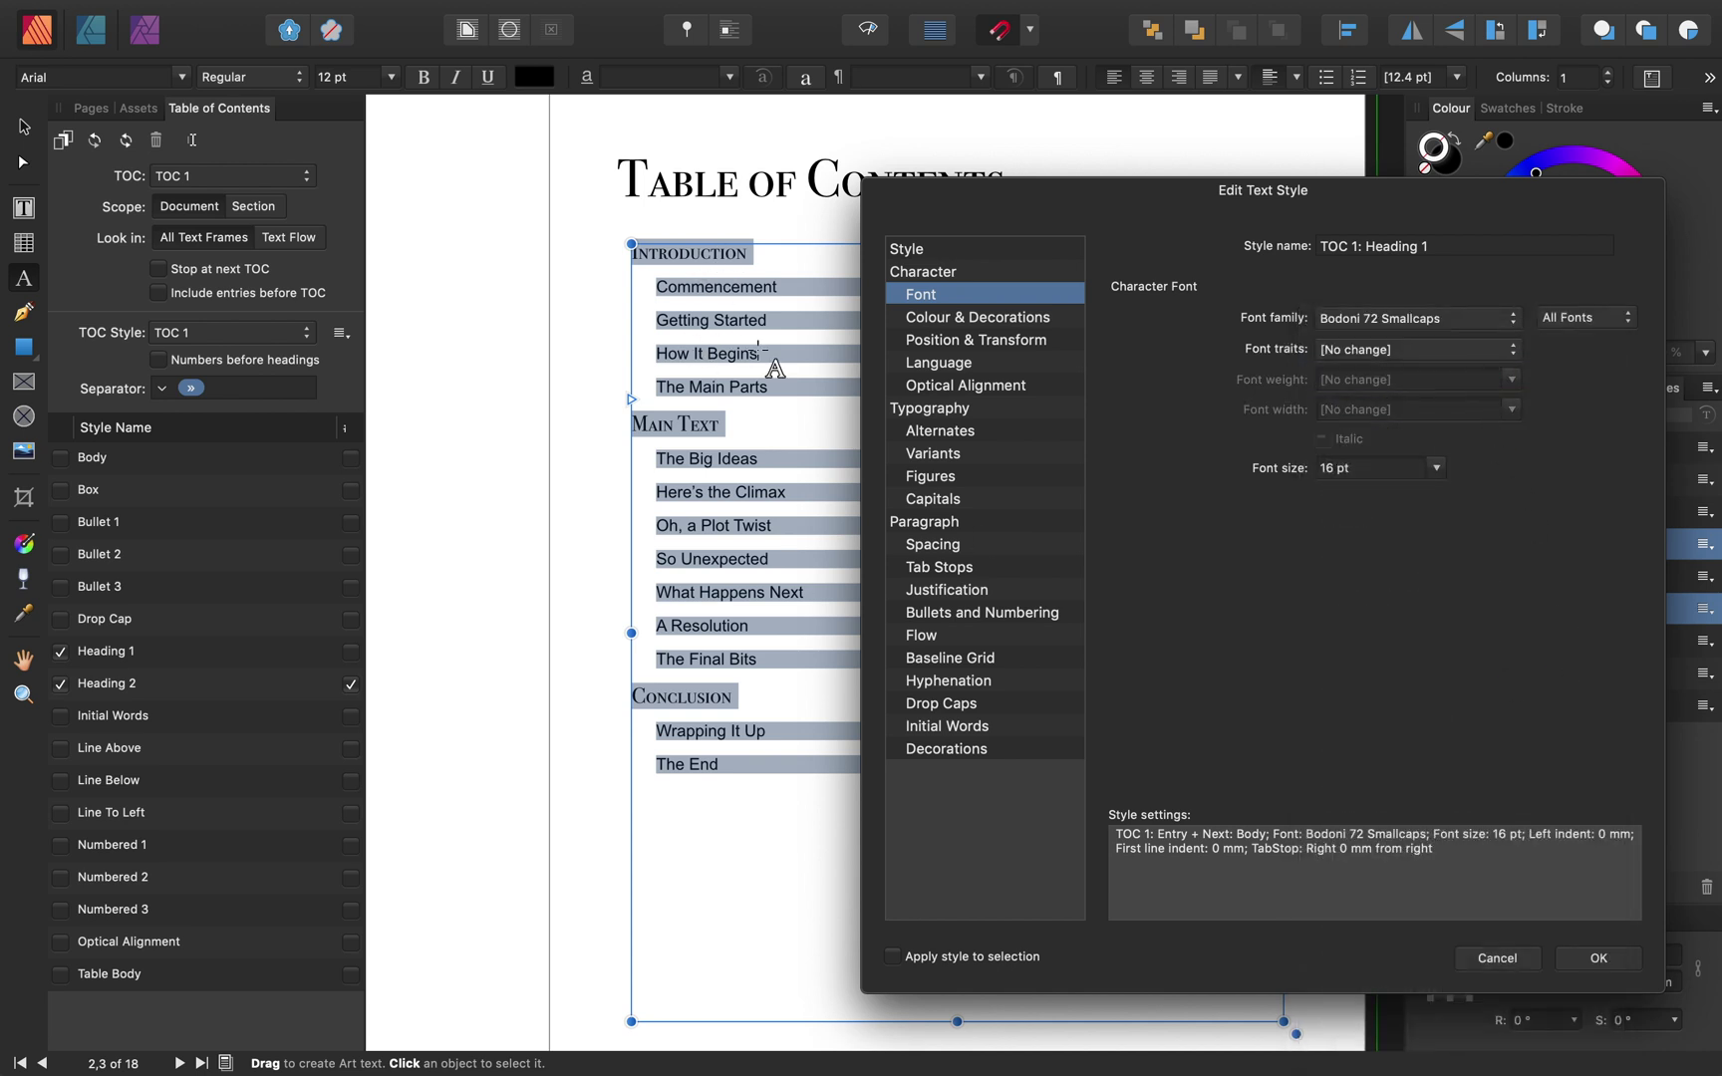
left_click(1600, 960)
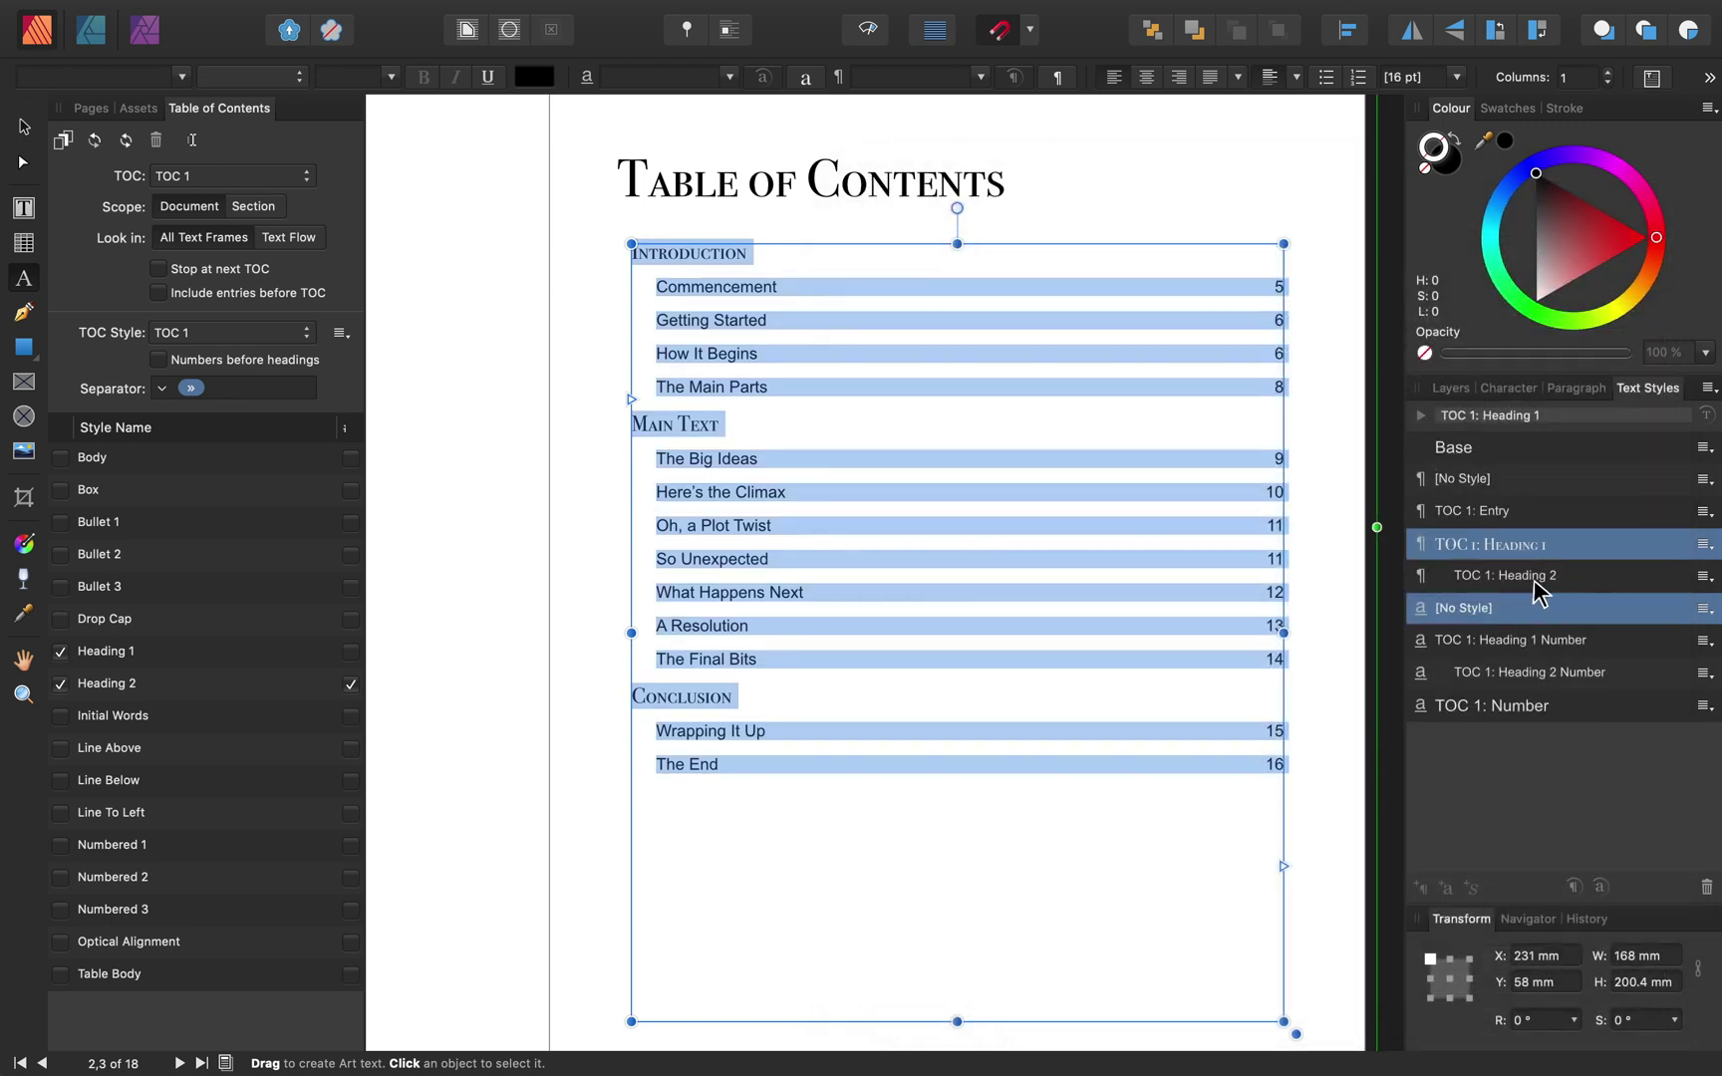
Edit the TOC 1: Heading 2 text style so its right tab stop uses a character (dot) leader.
left_click(1703, 578)
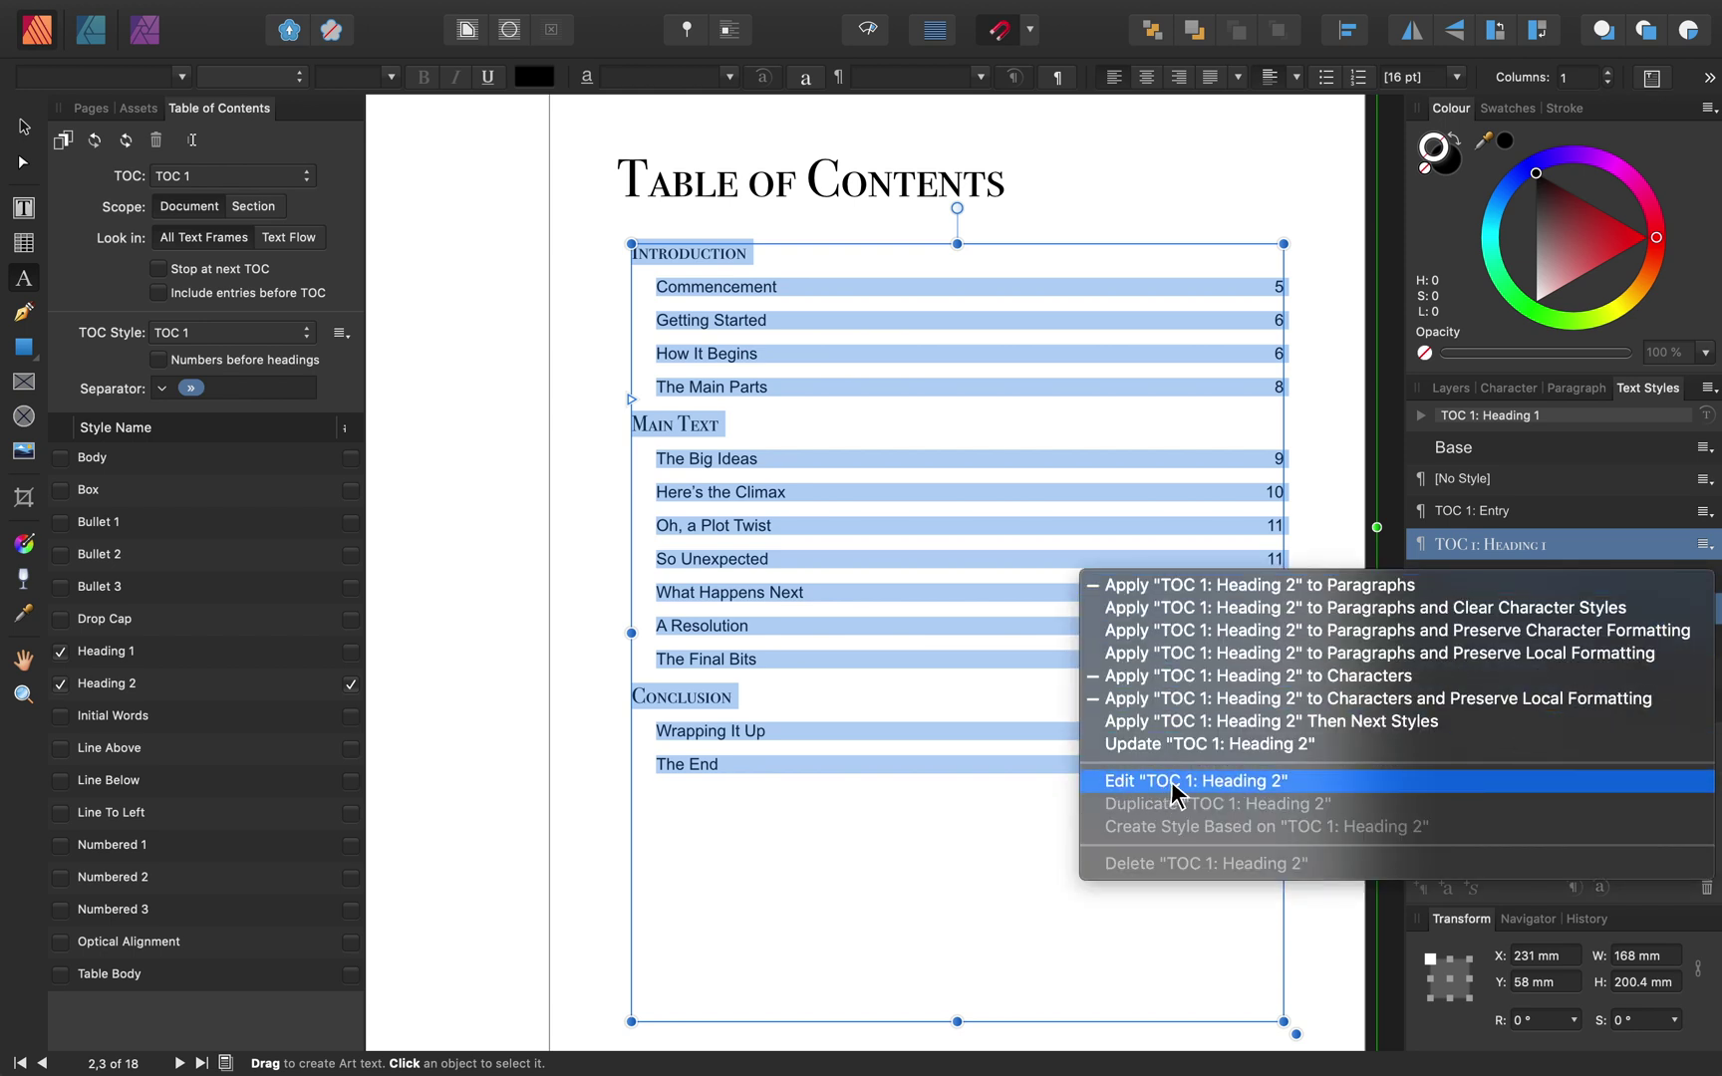
left_click(1296, 785)
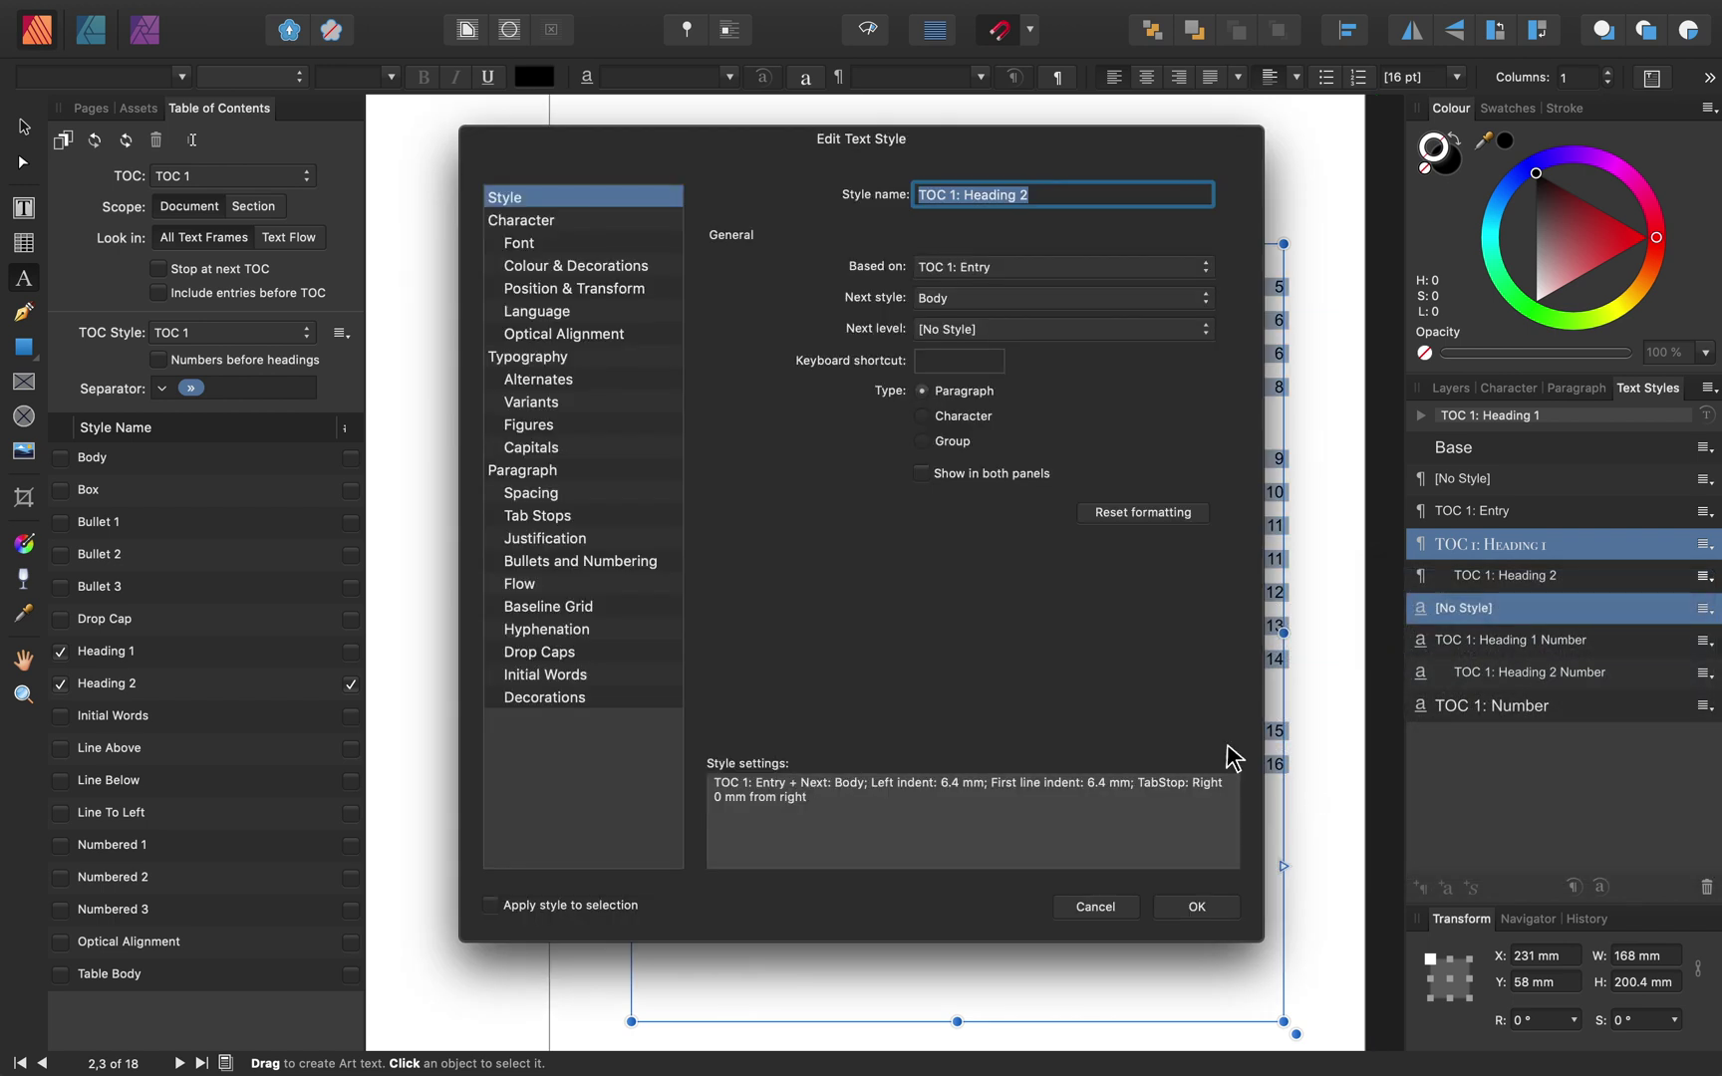
left_click_drag(755, 146, 1156, 221)
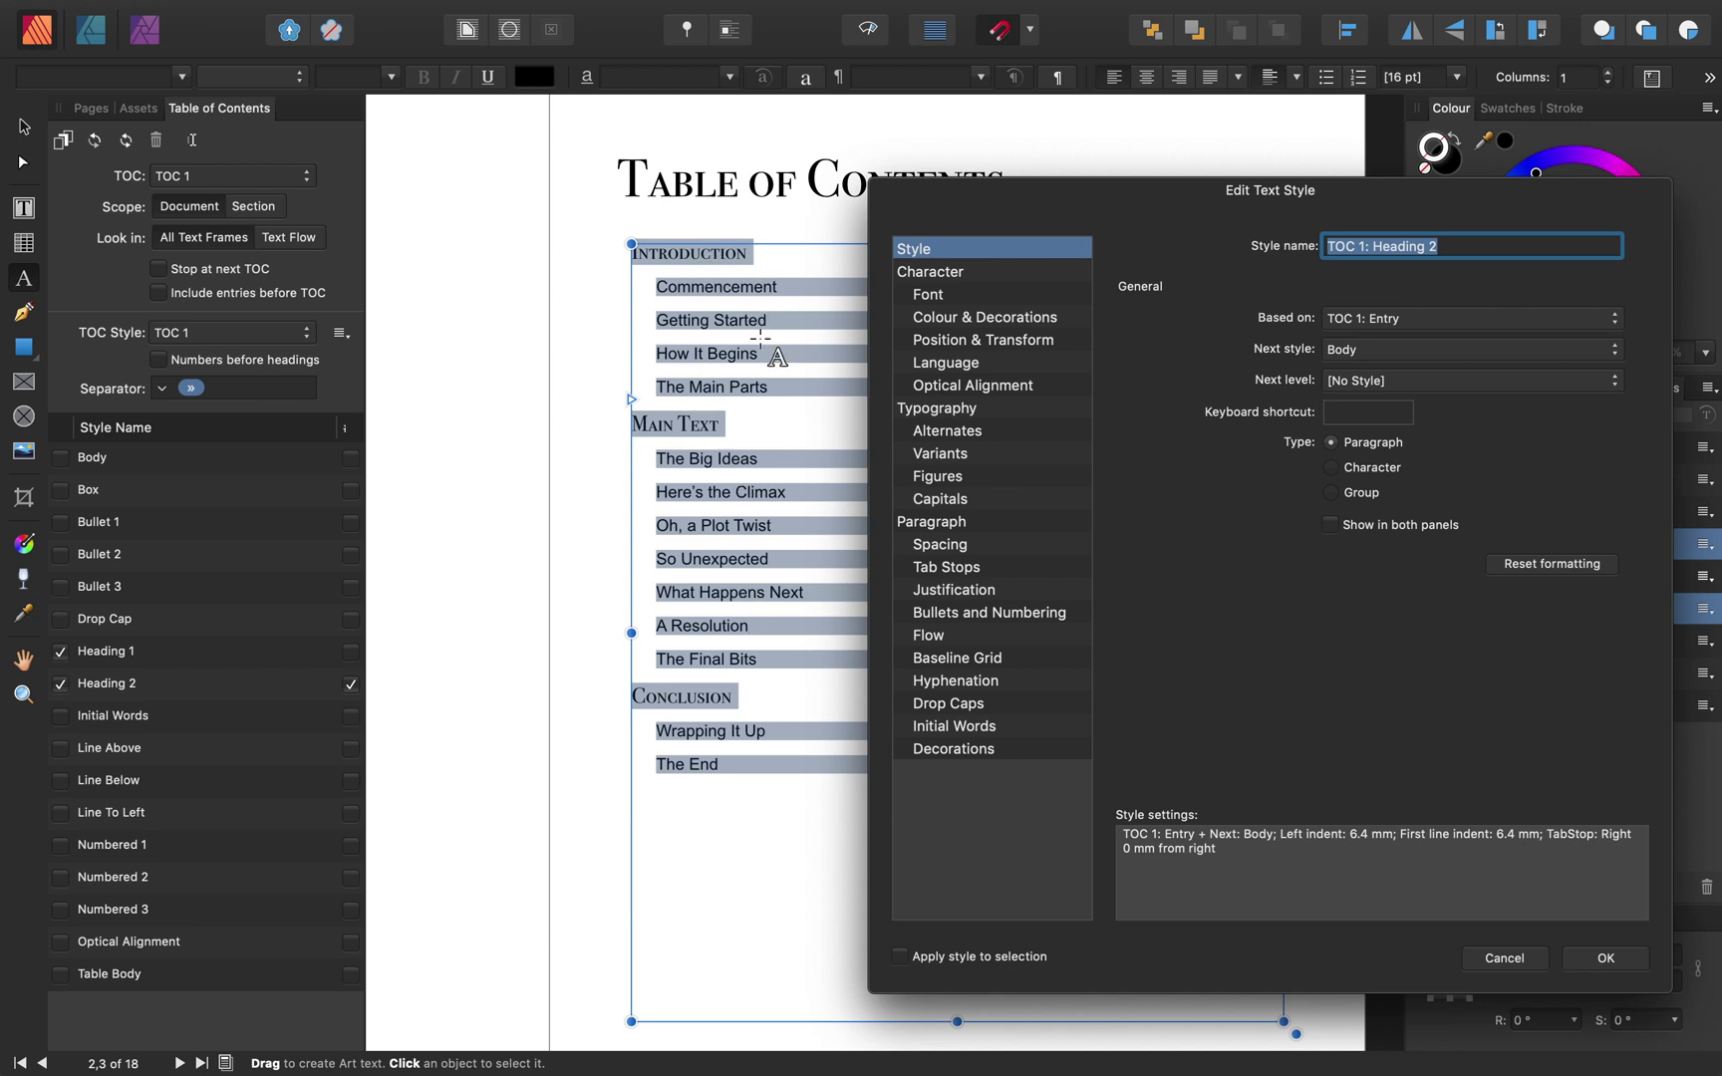
left_click(964, 297)
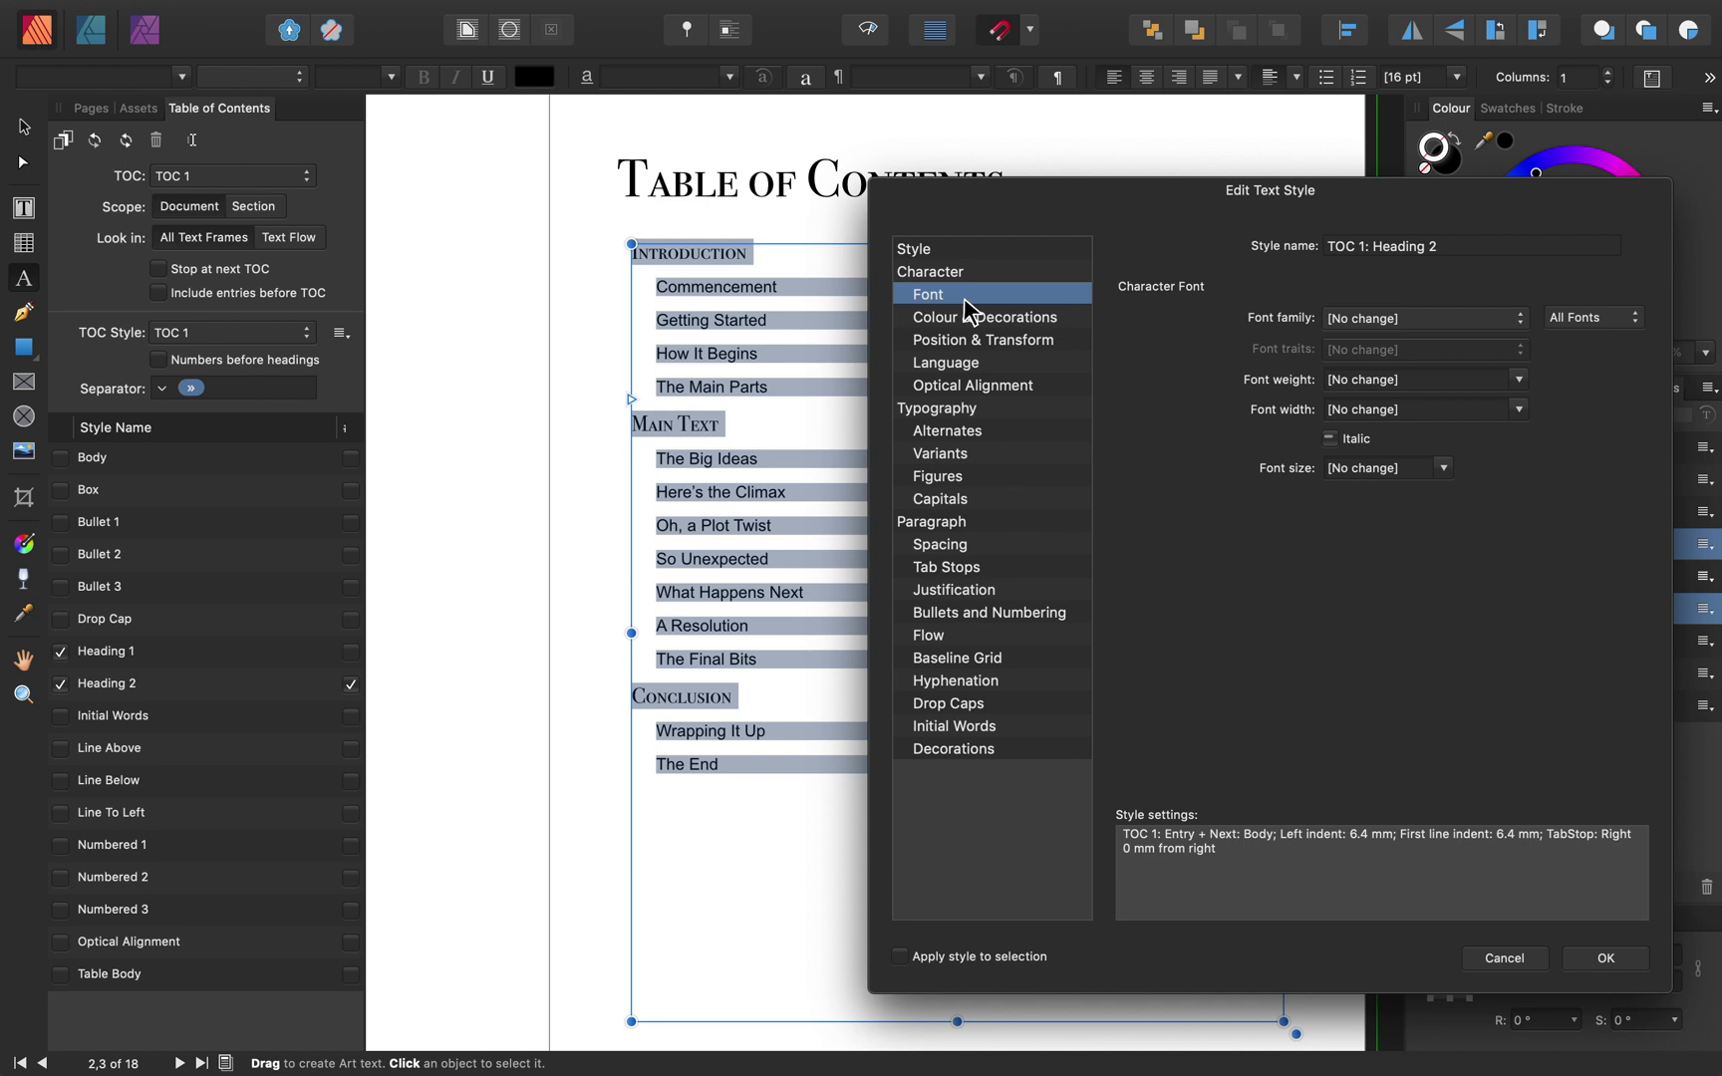
left_click(950, 319)
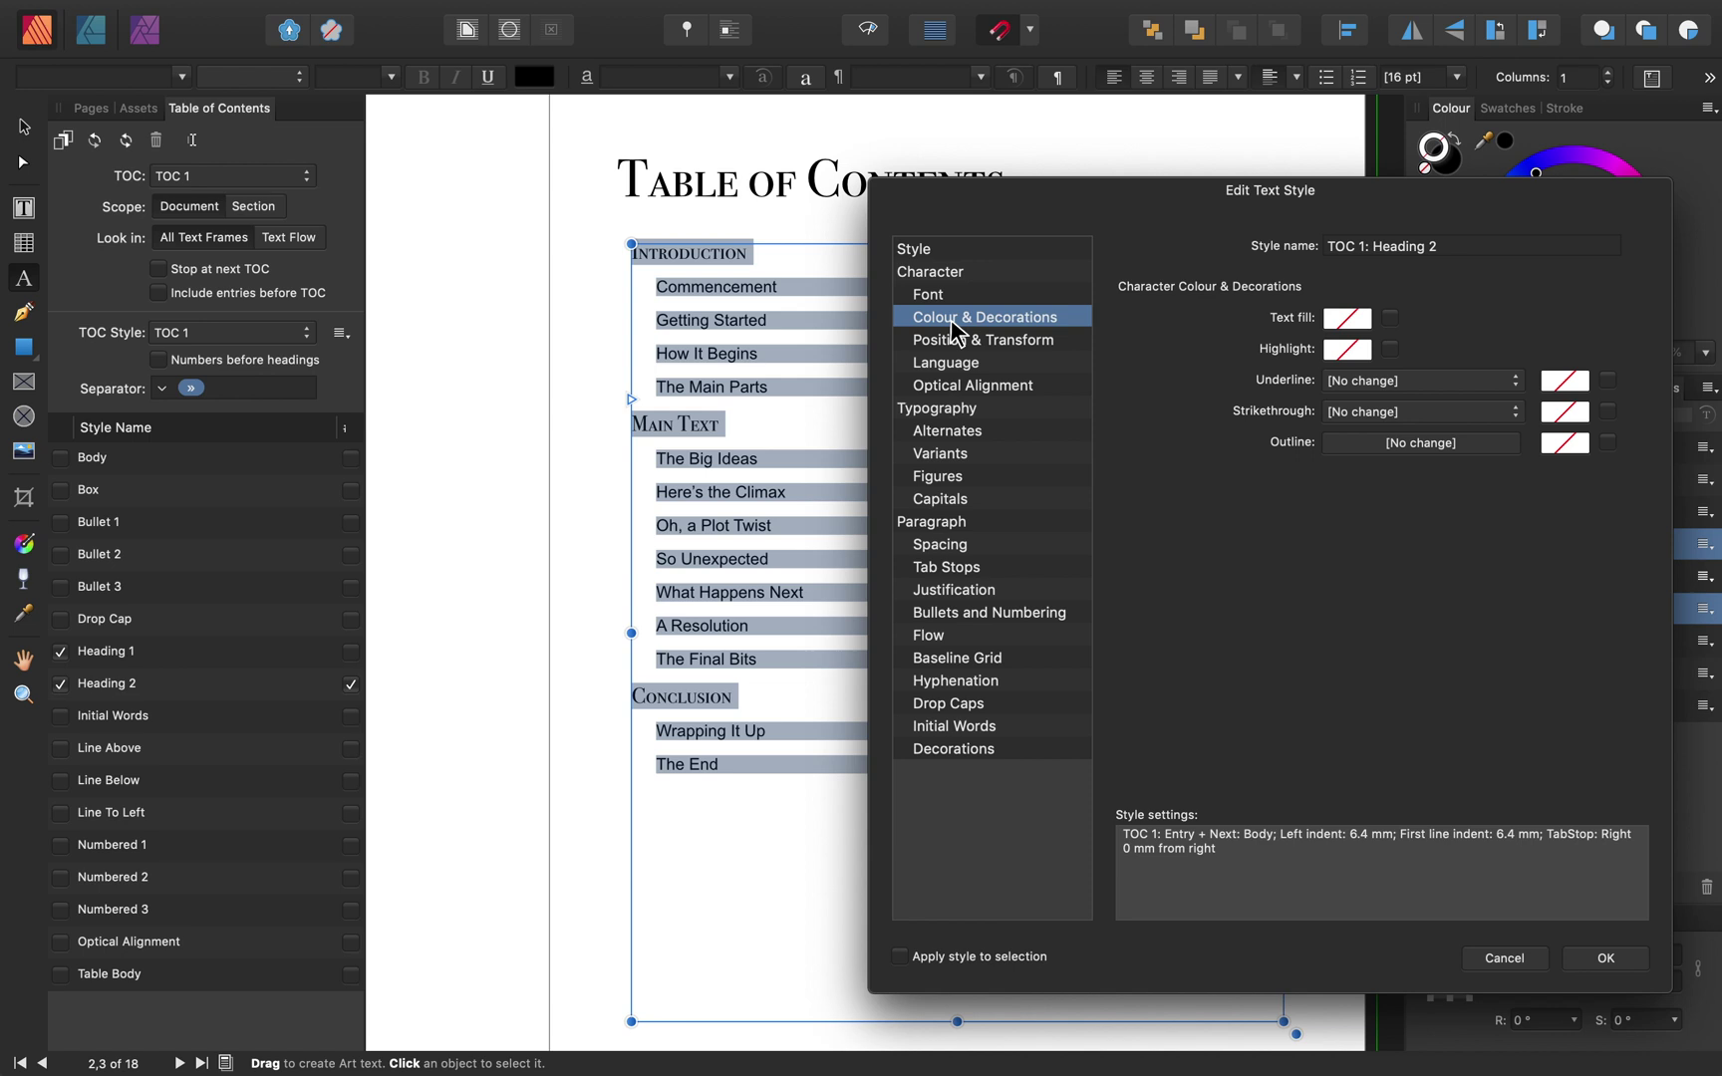
left_click(982, 570)
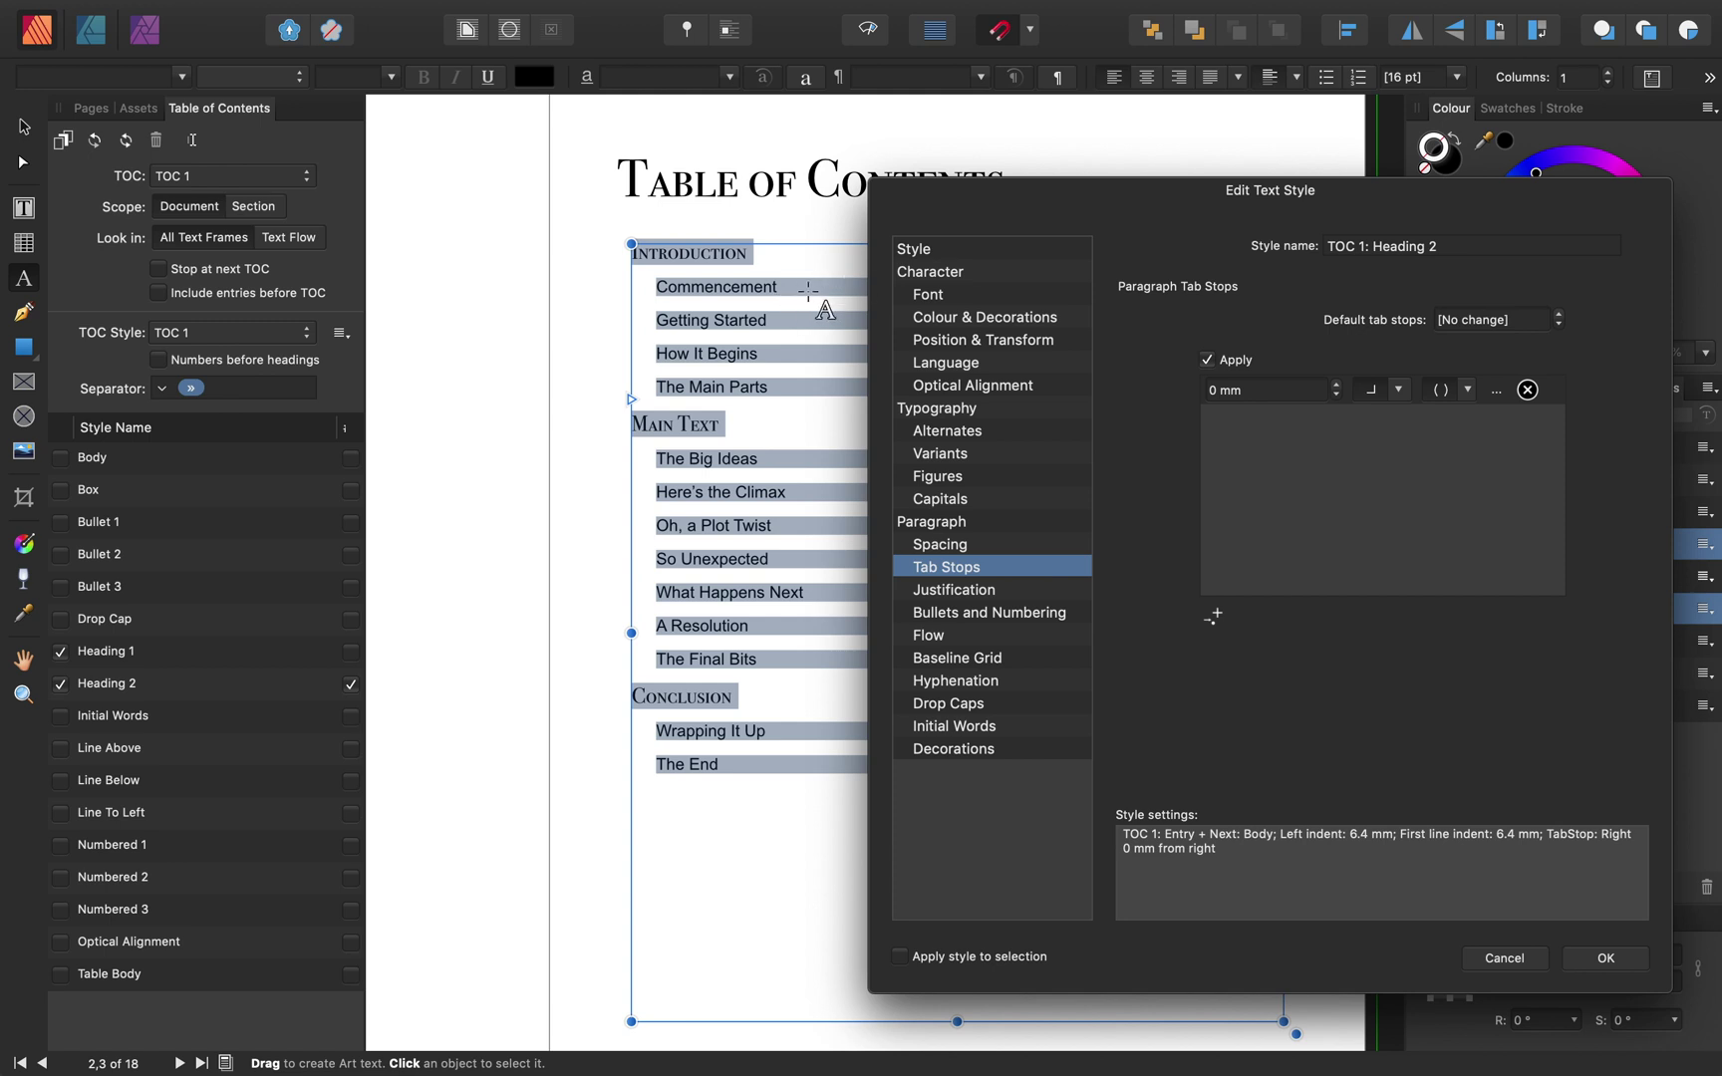
left_click_drag(974, 207, 826, 385)
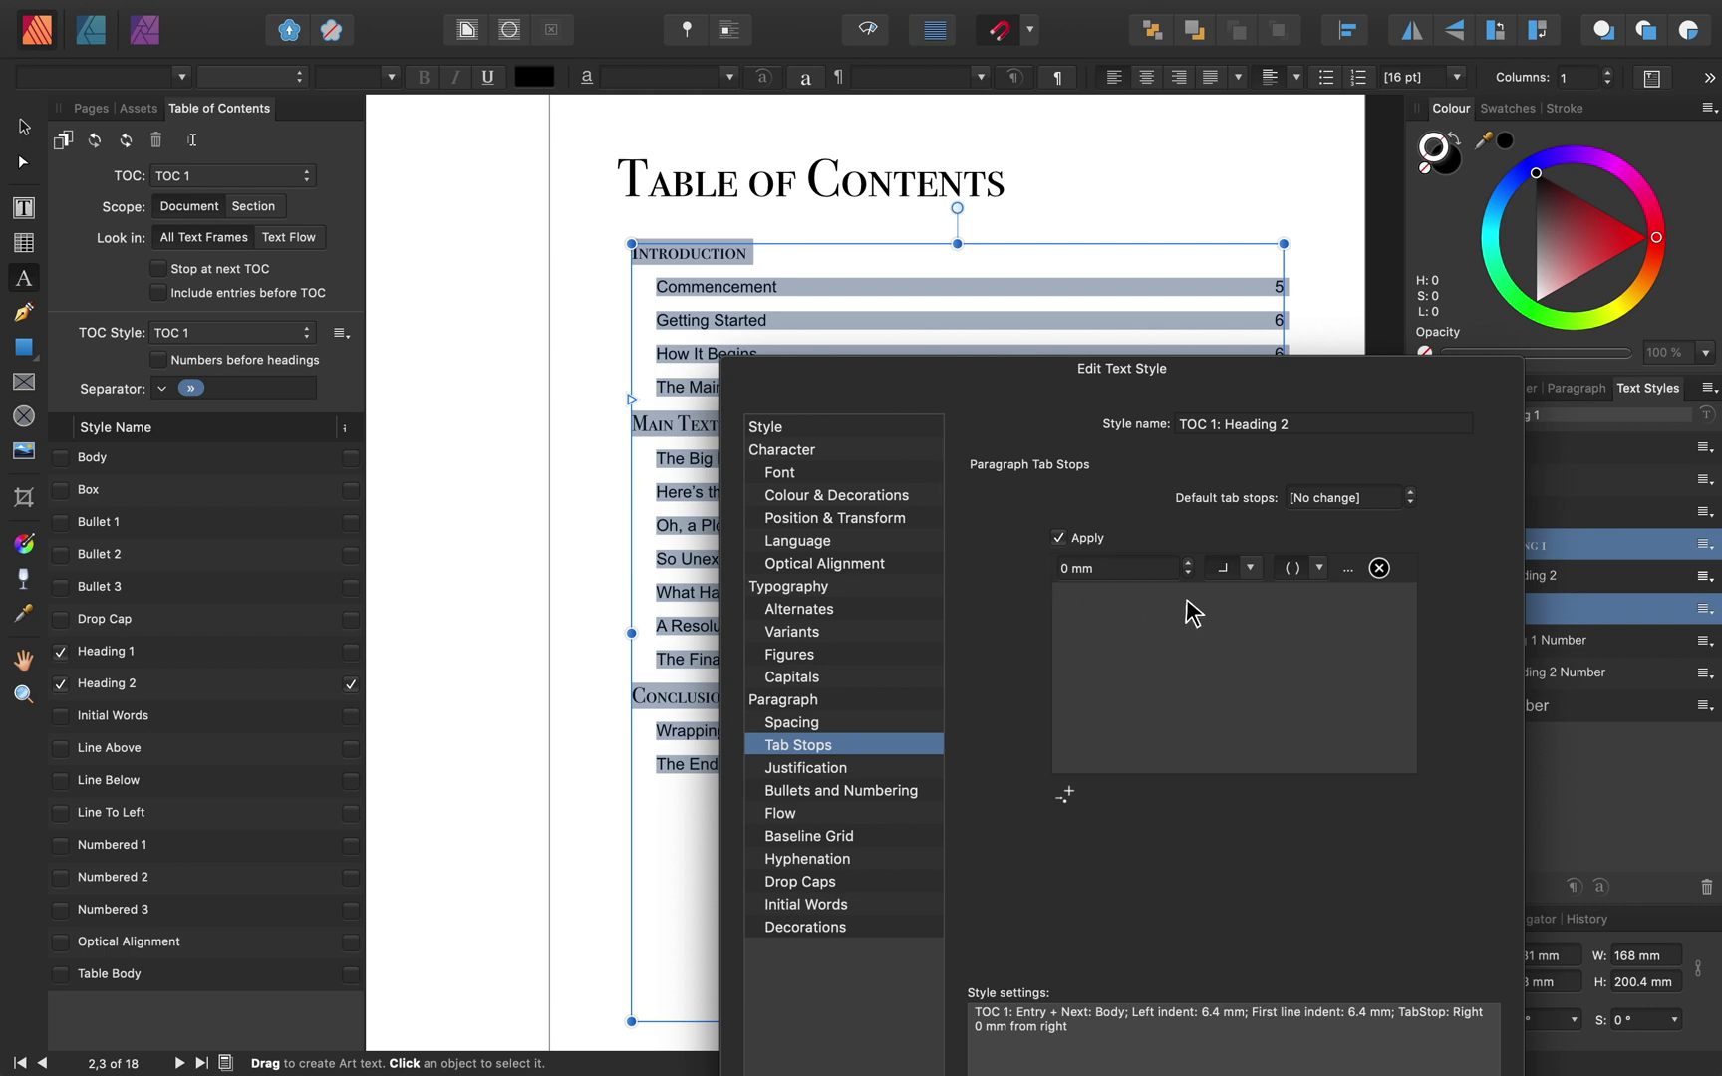
left_click(1319, 569)
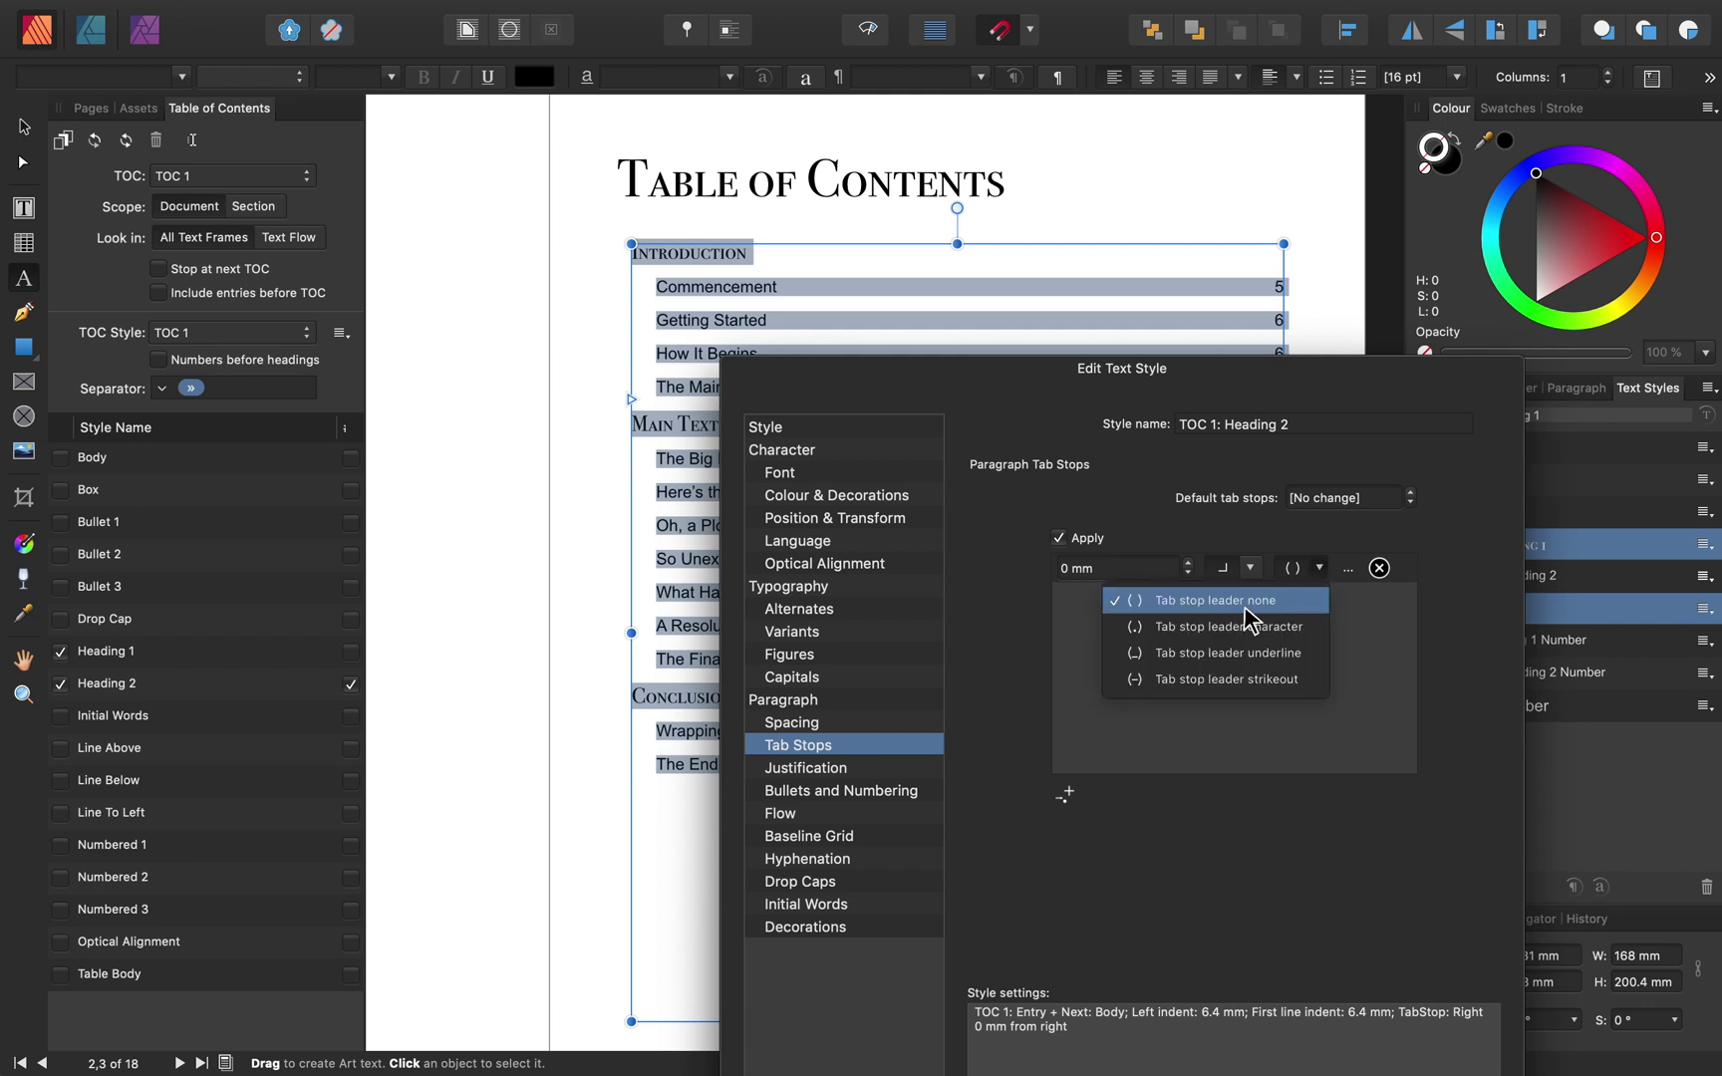
left_click(1141, 643)
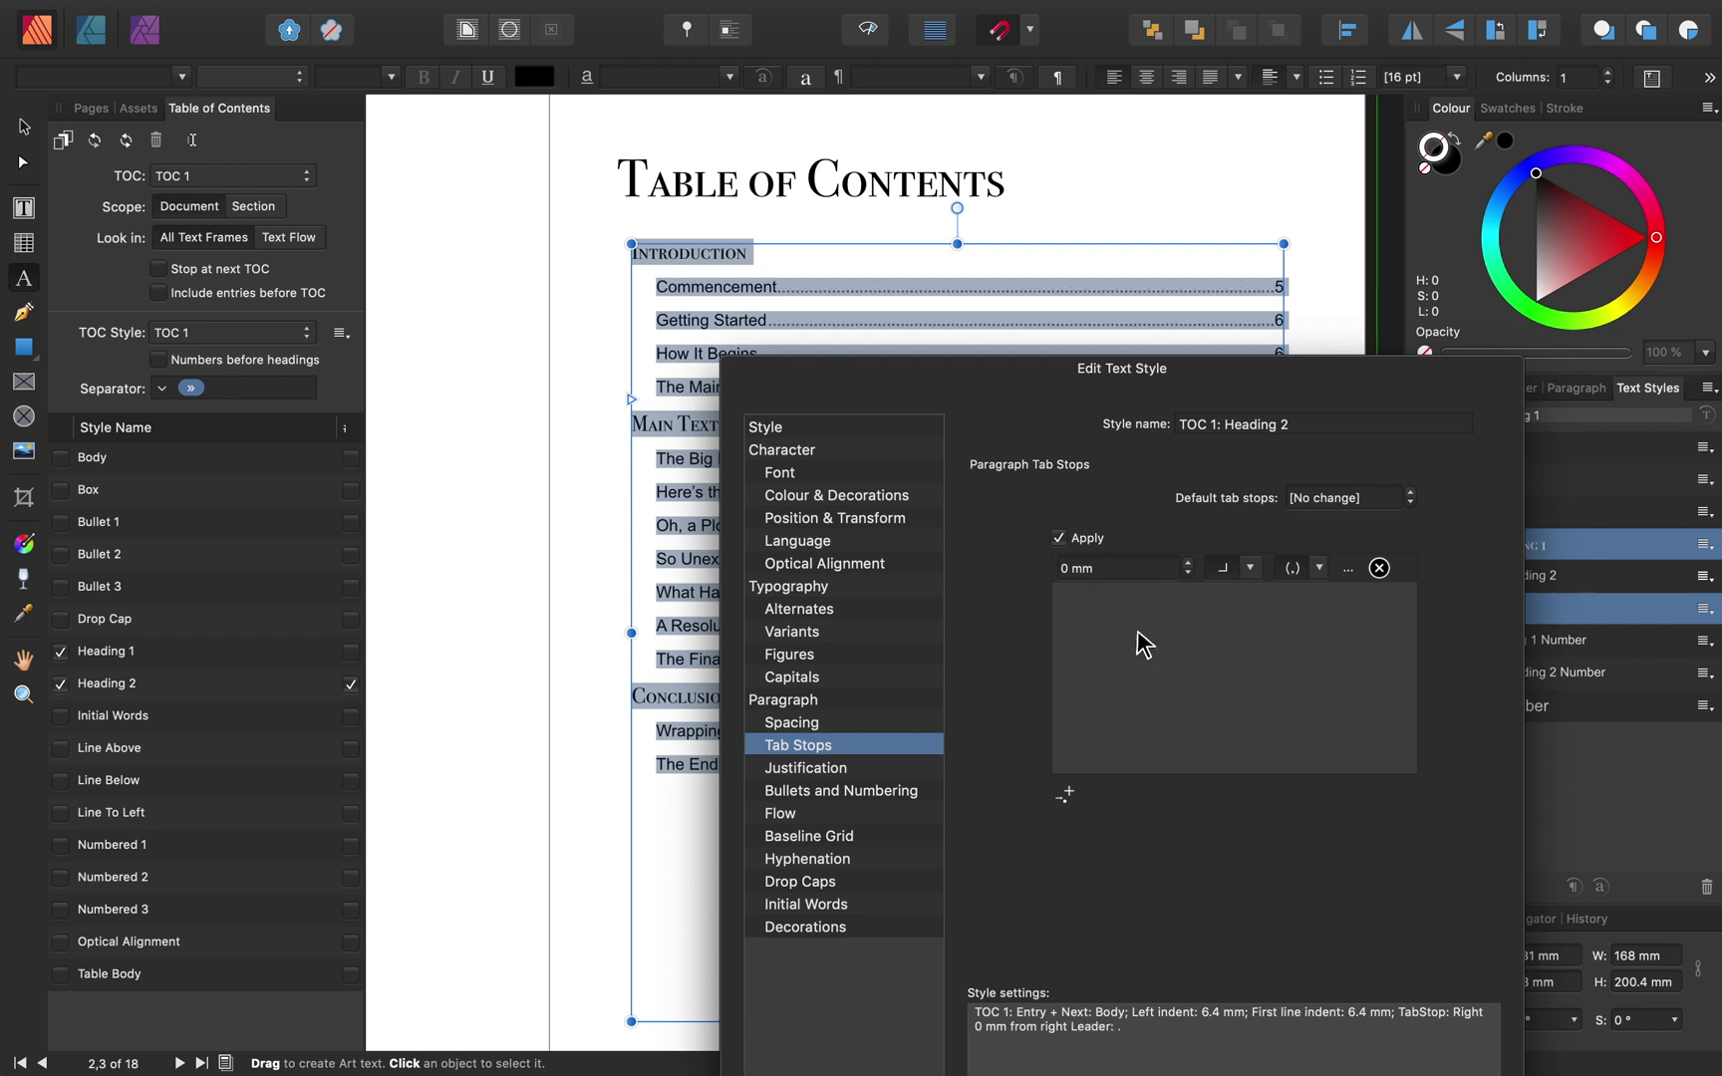
left_click_drag(953, 381, 1225, 634)
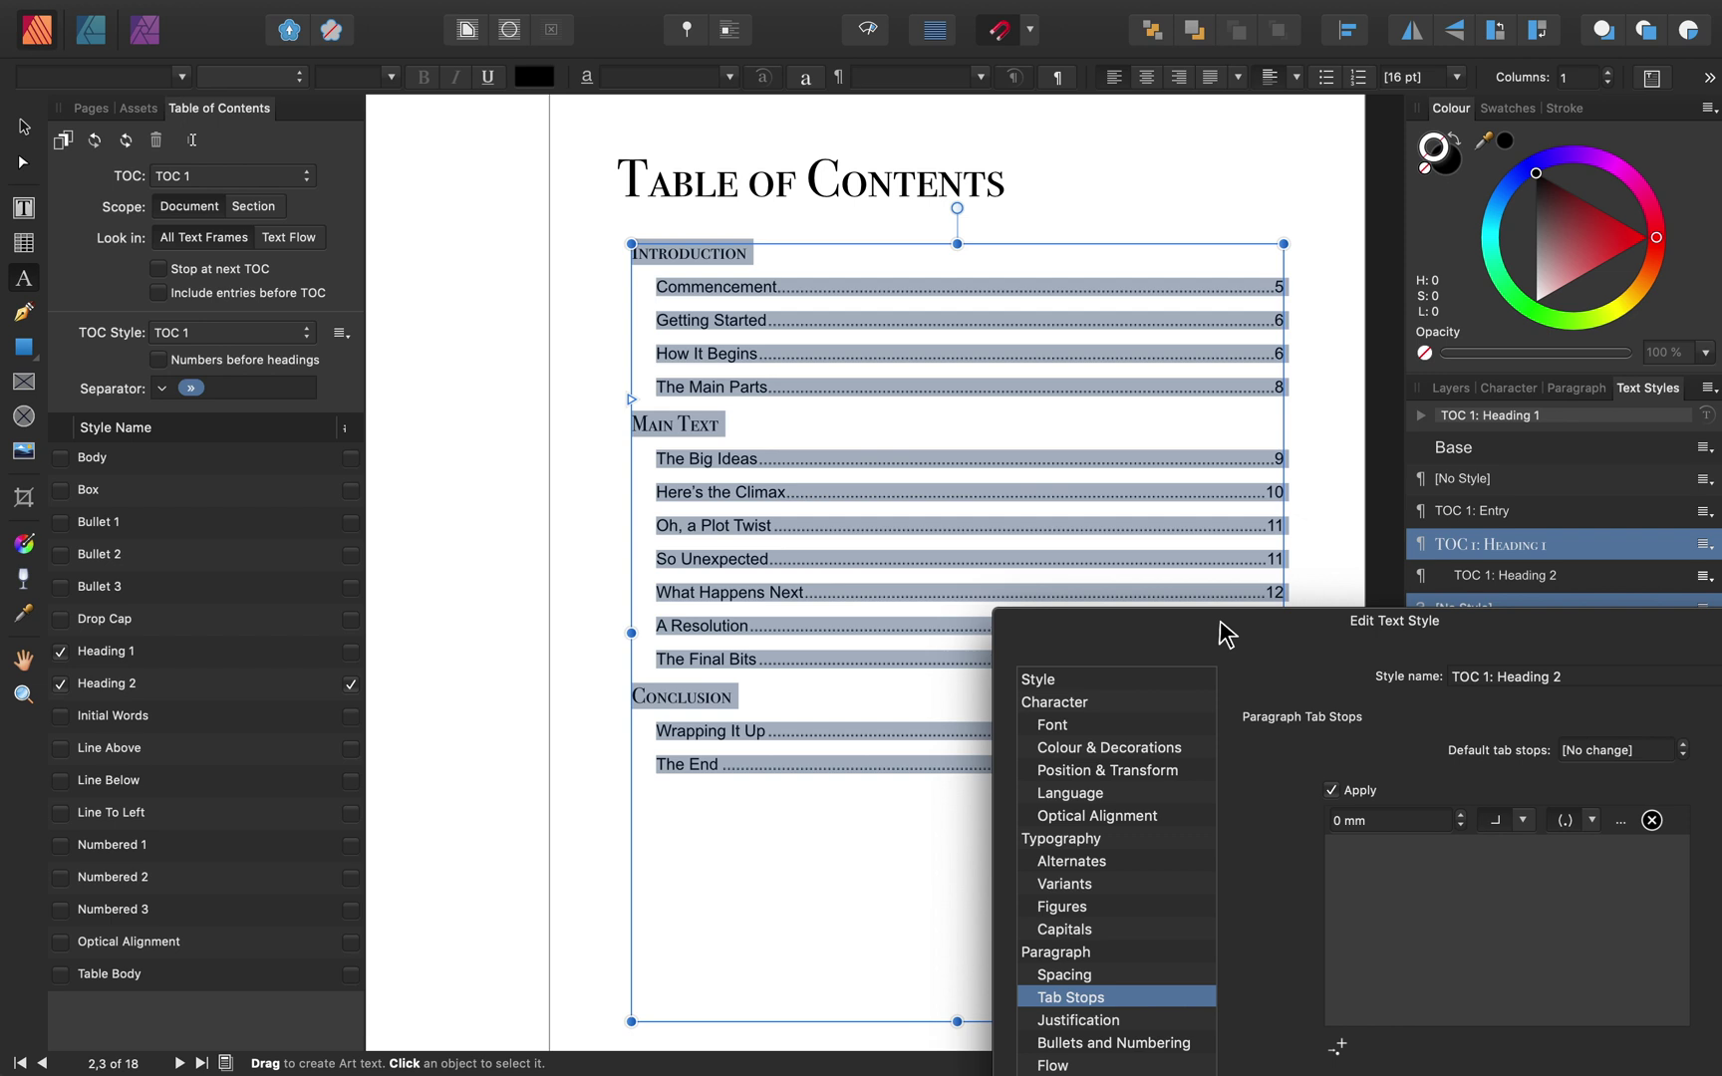
left_click_drag(1226, 634, 1022, 162)
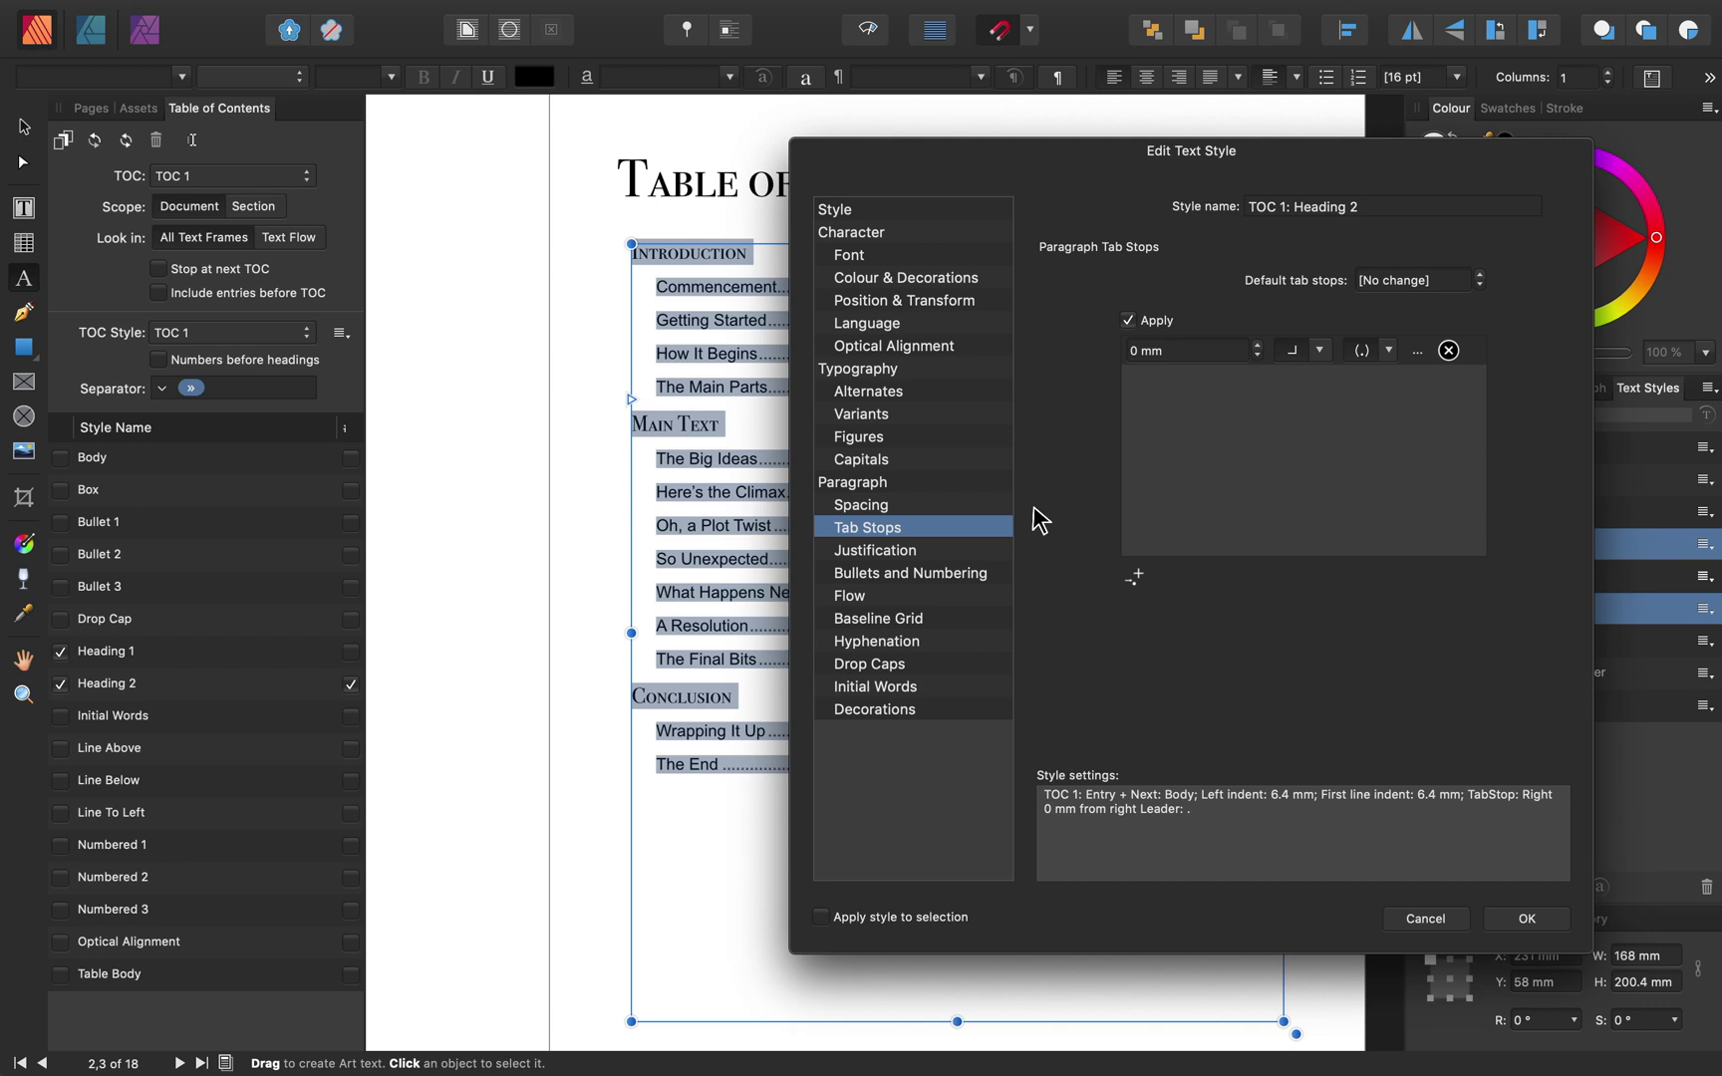
left_click(1521, 917)
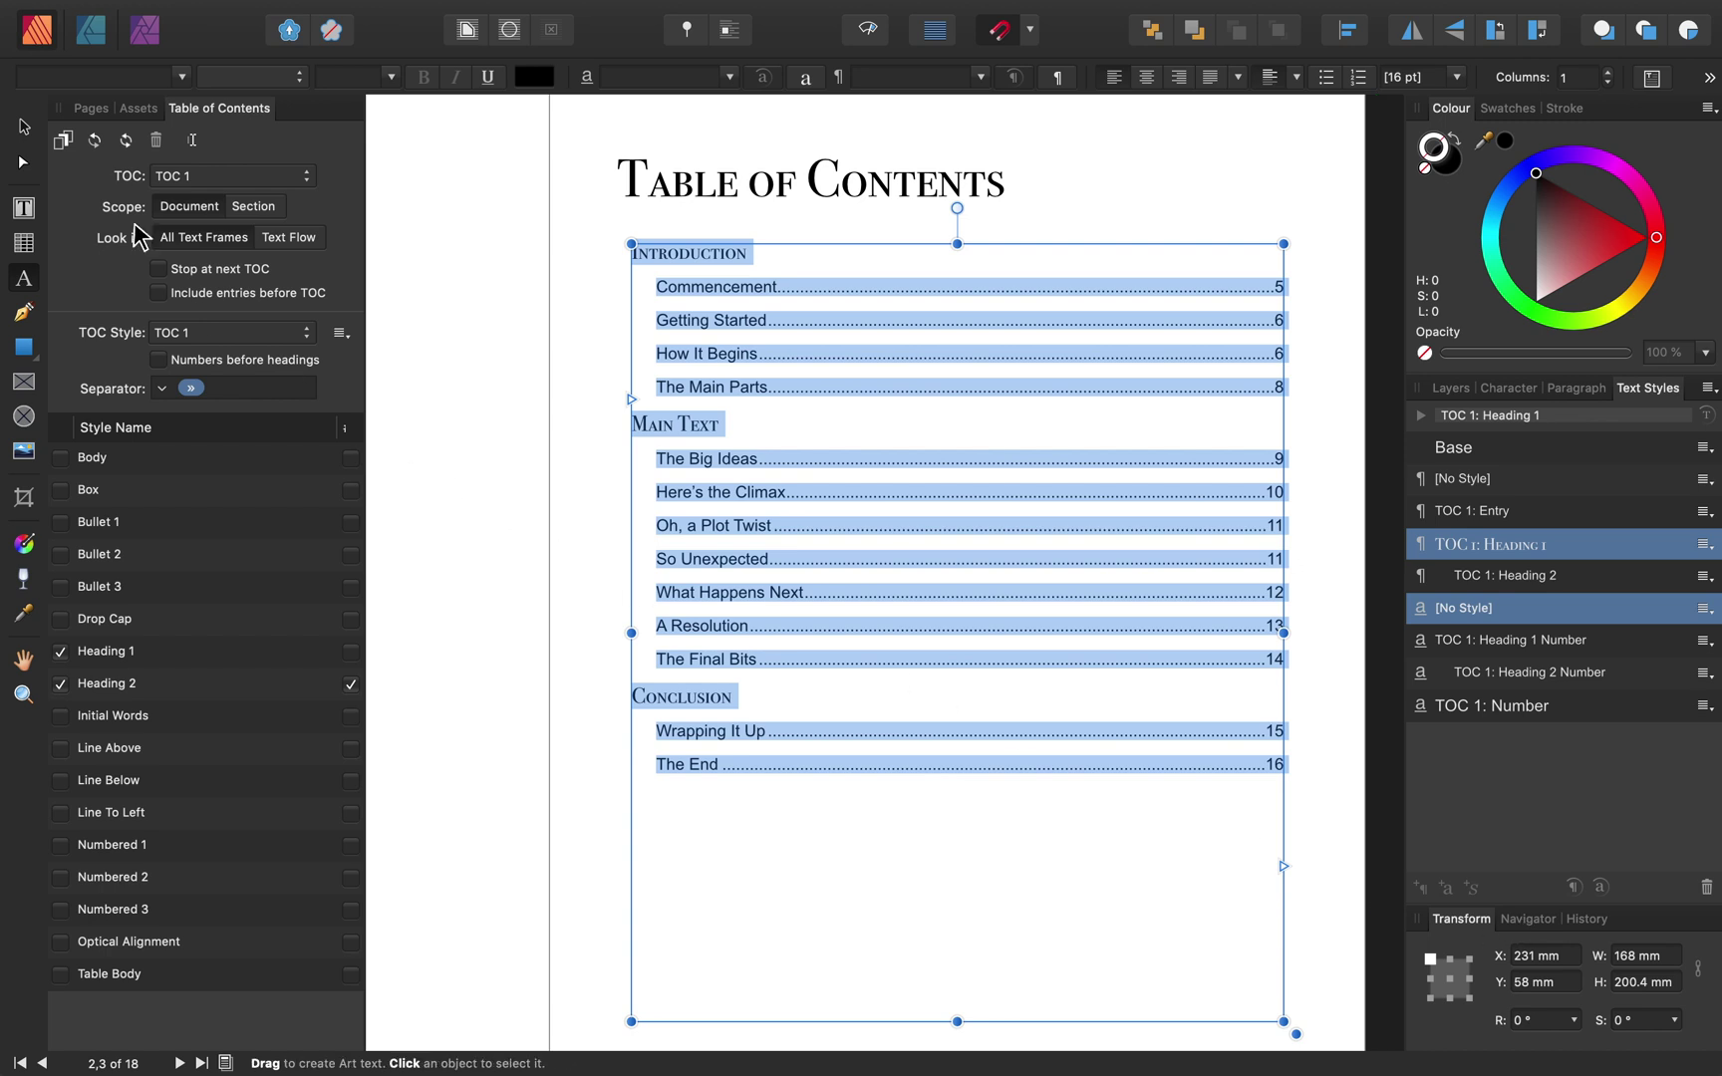
Add 4 pages based on Master A after page 3.
left_click(91, 109)
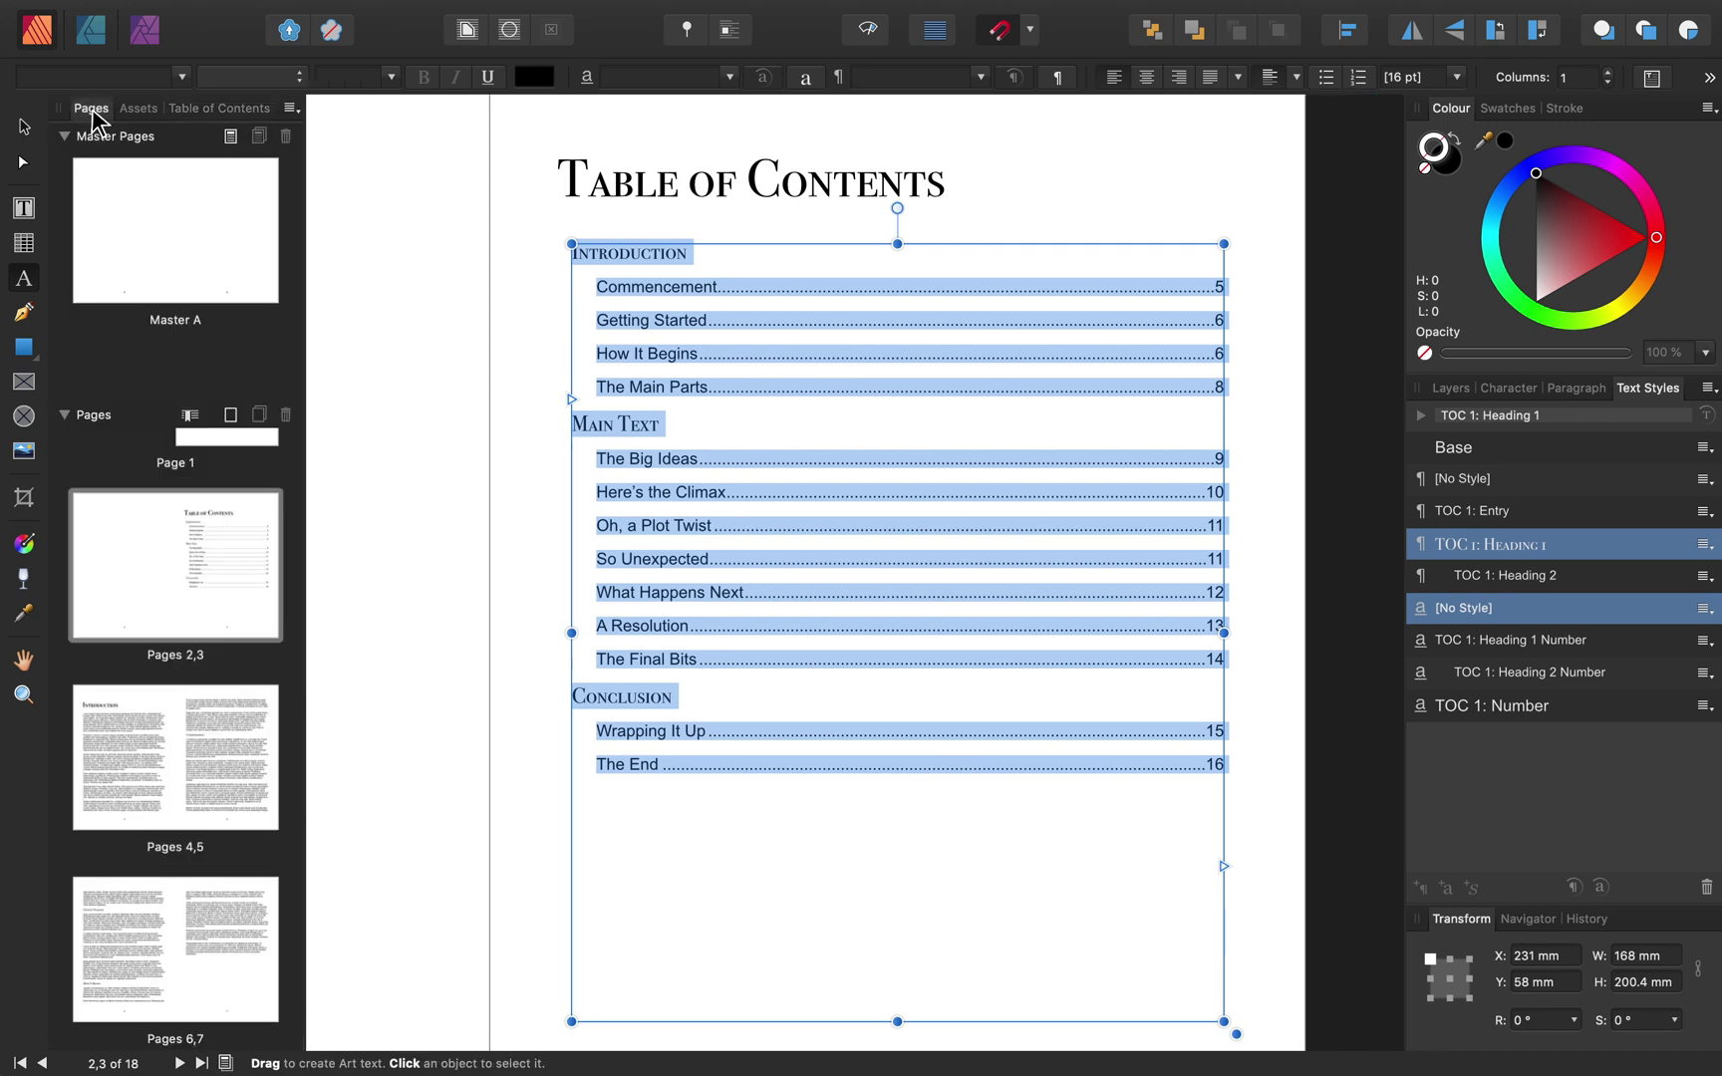
right_click(172, 581)
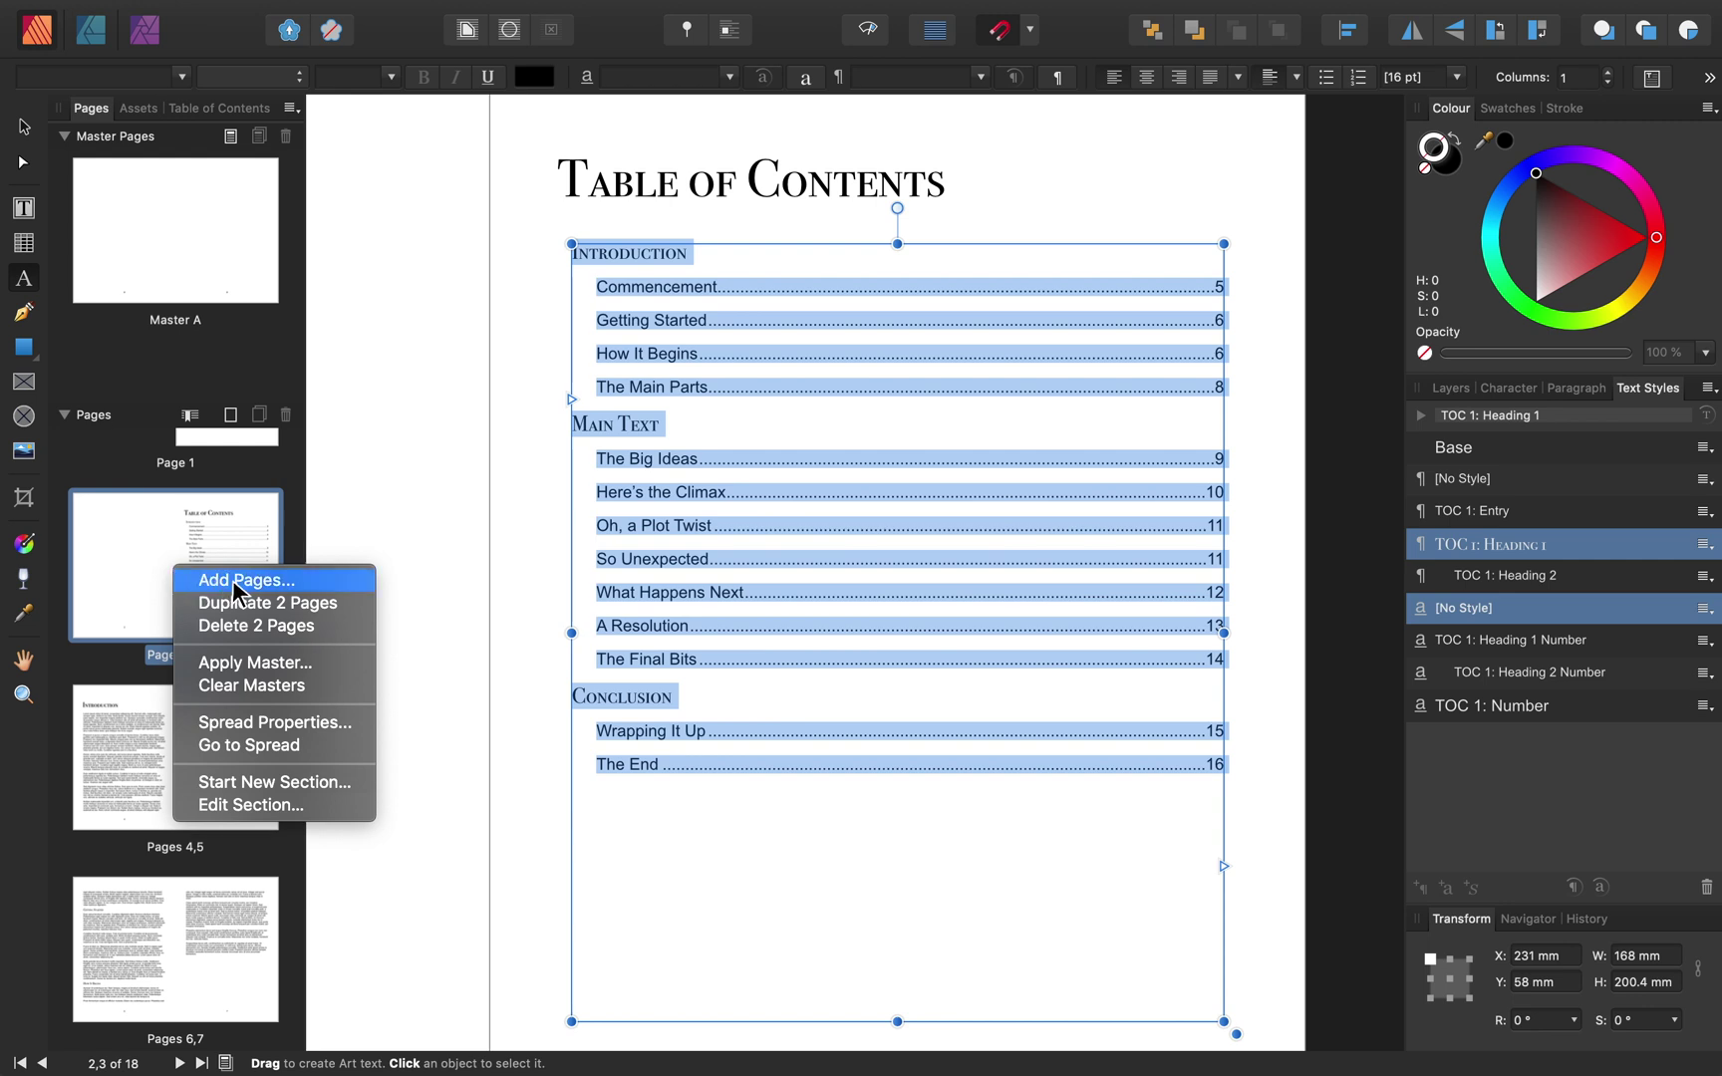
left_click(233, 580)
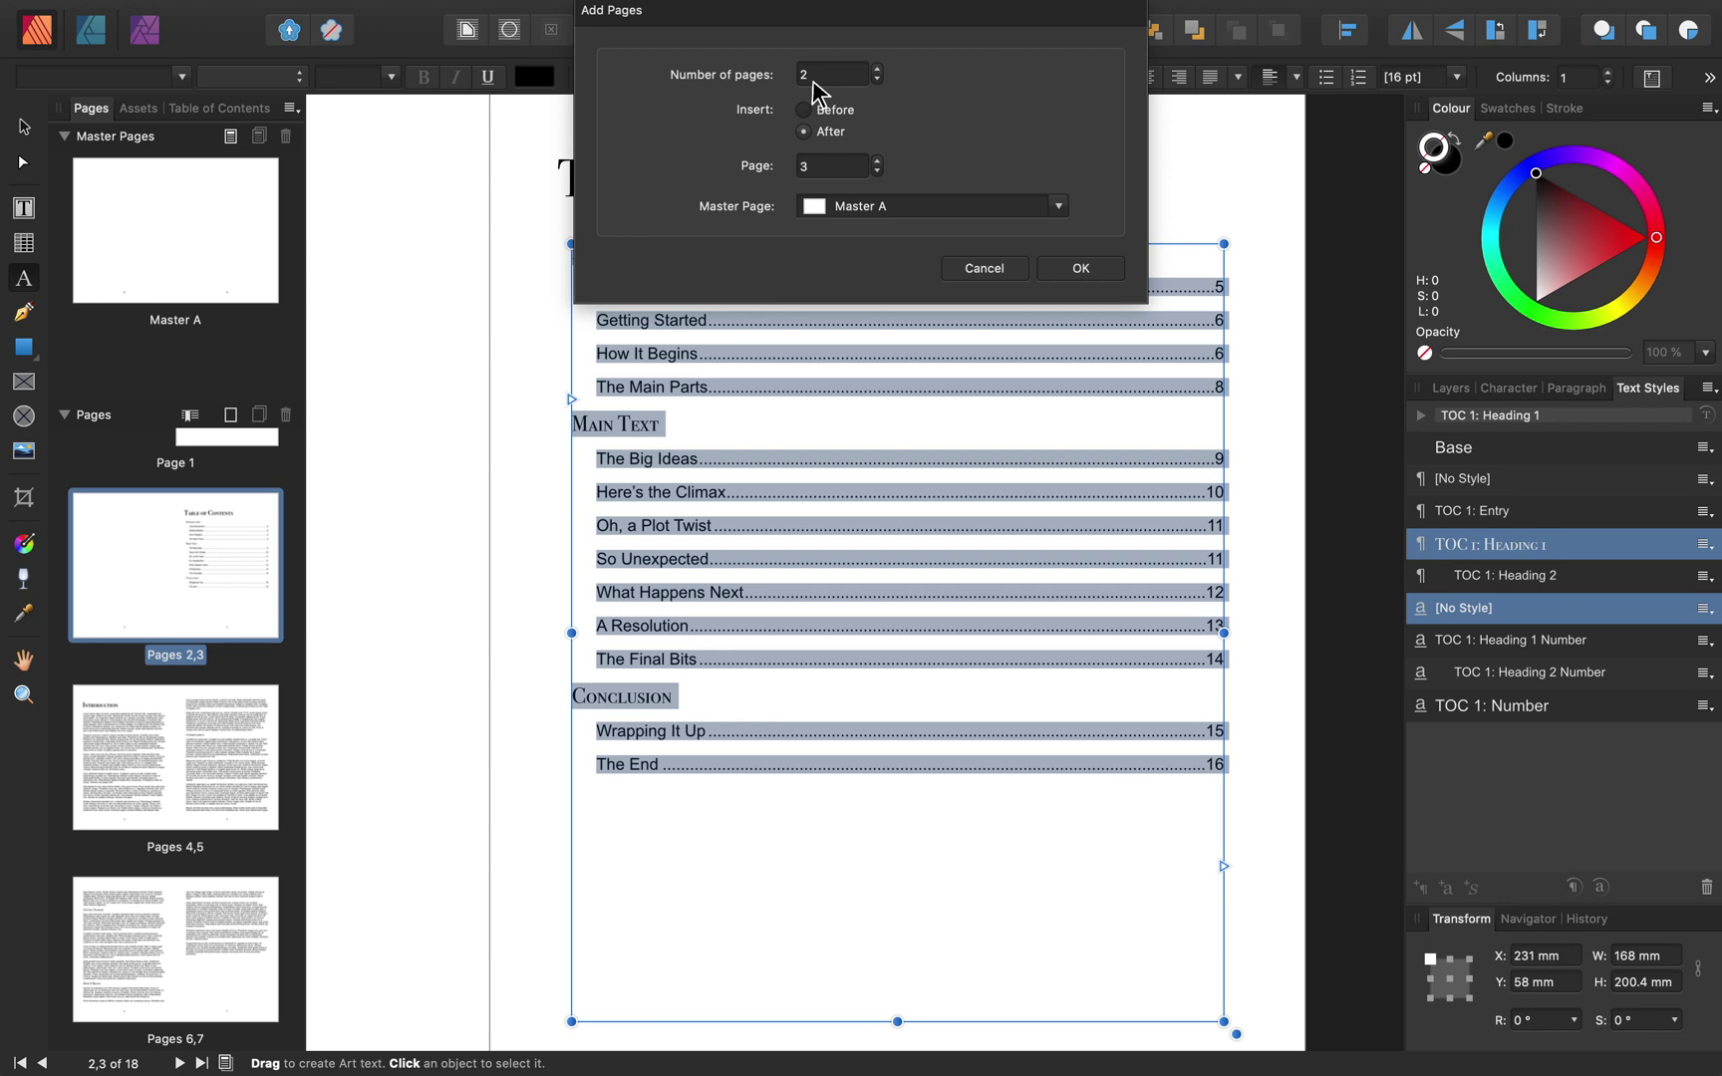
left_click(877, 69)
left_click(877, 68)
left_click(1064, 270)
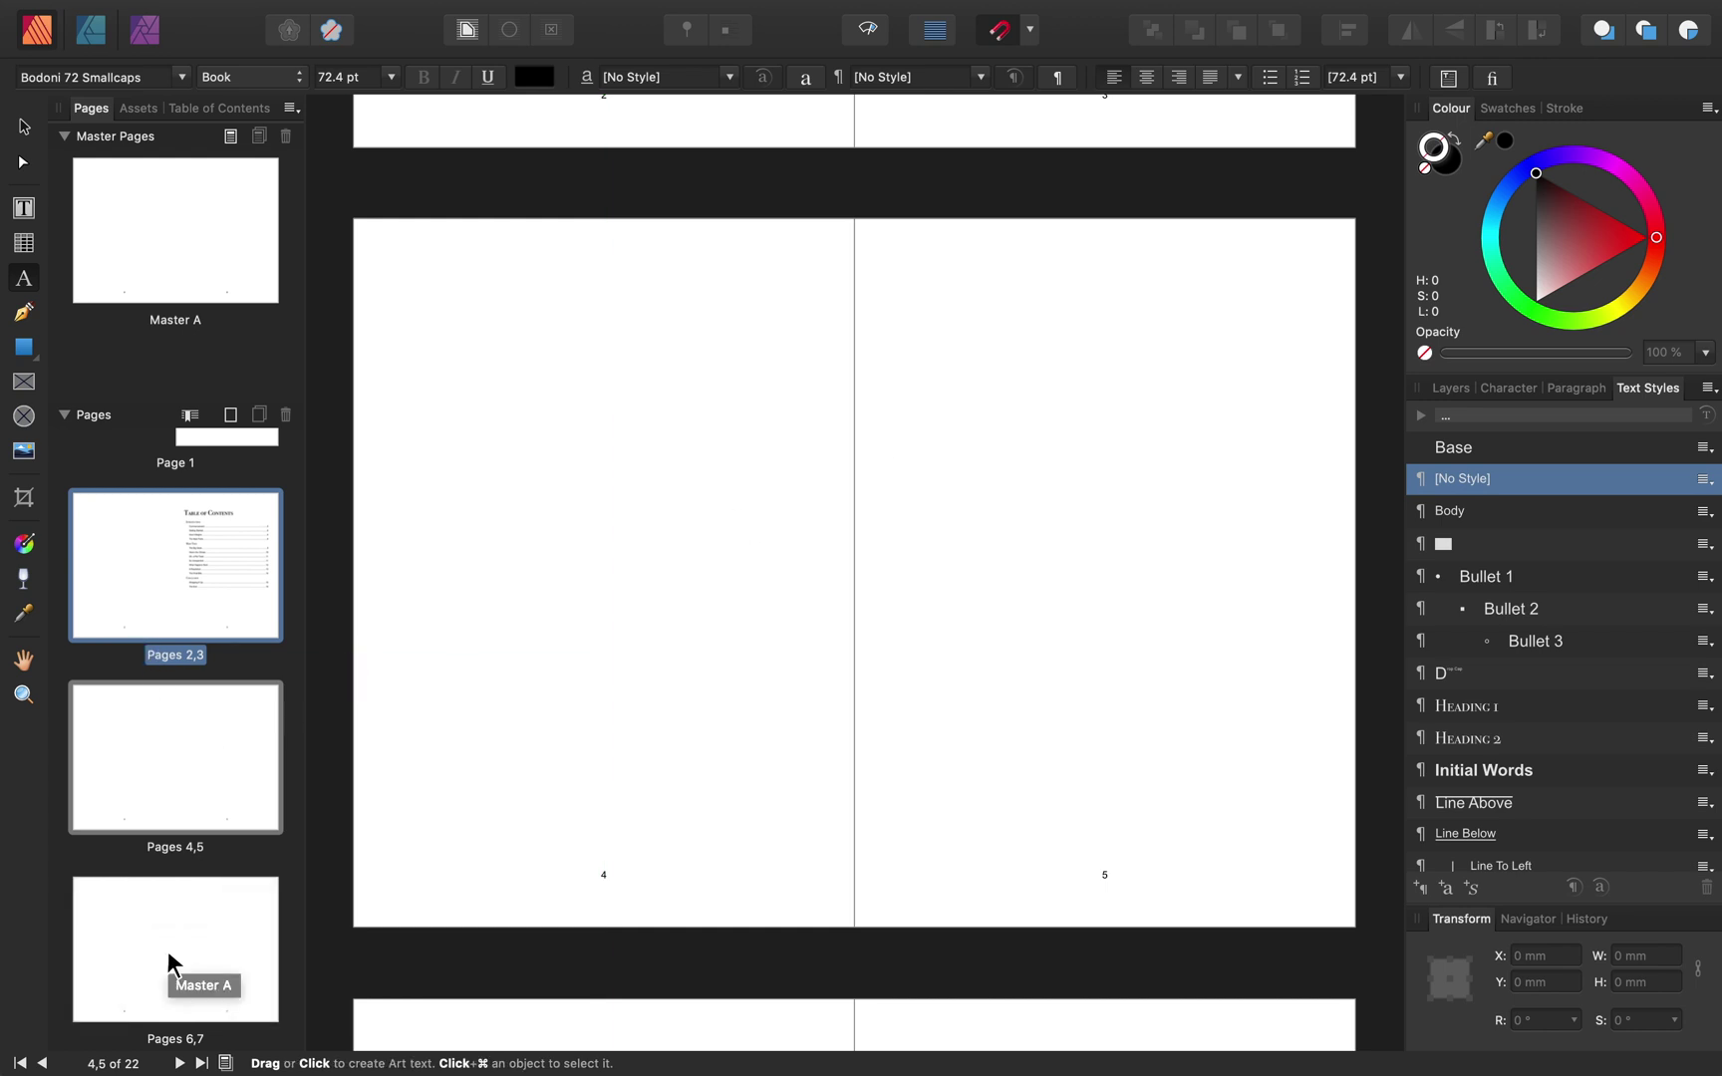
Check the inserted pages and the moved Introduction spread, and update the table of contents on page 3.
double_click(171, 572)
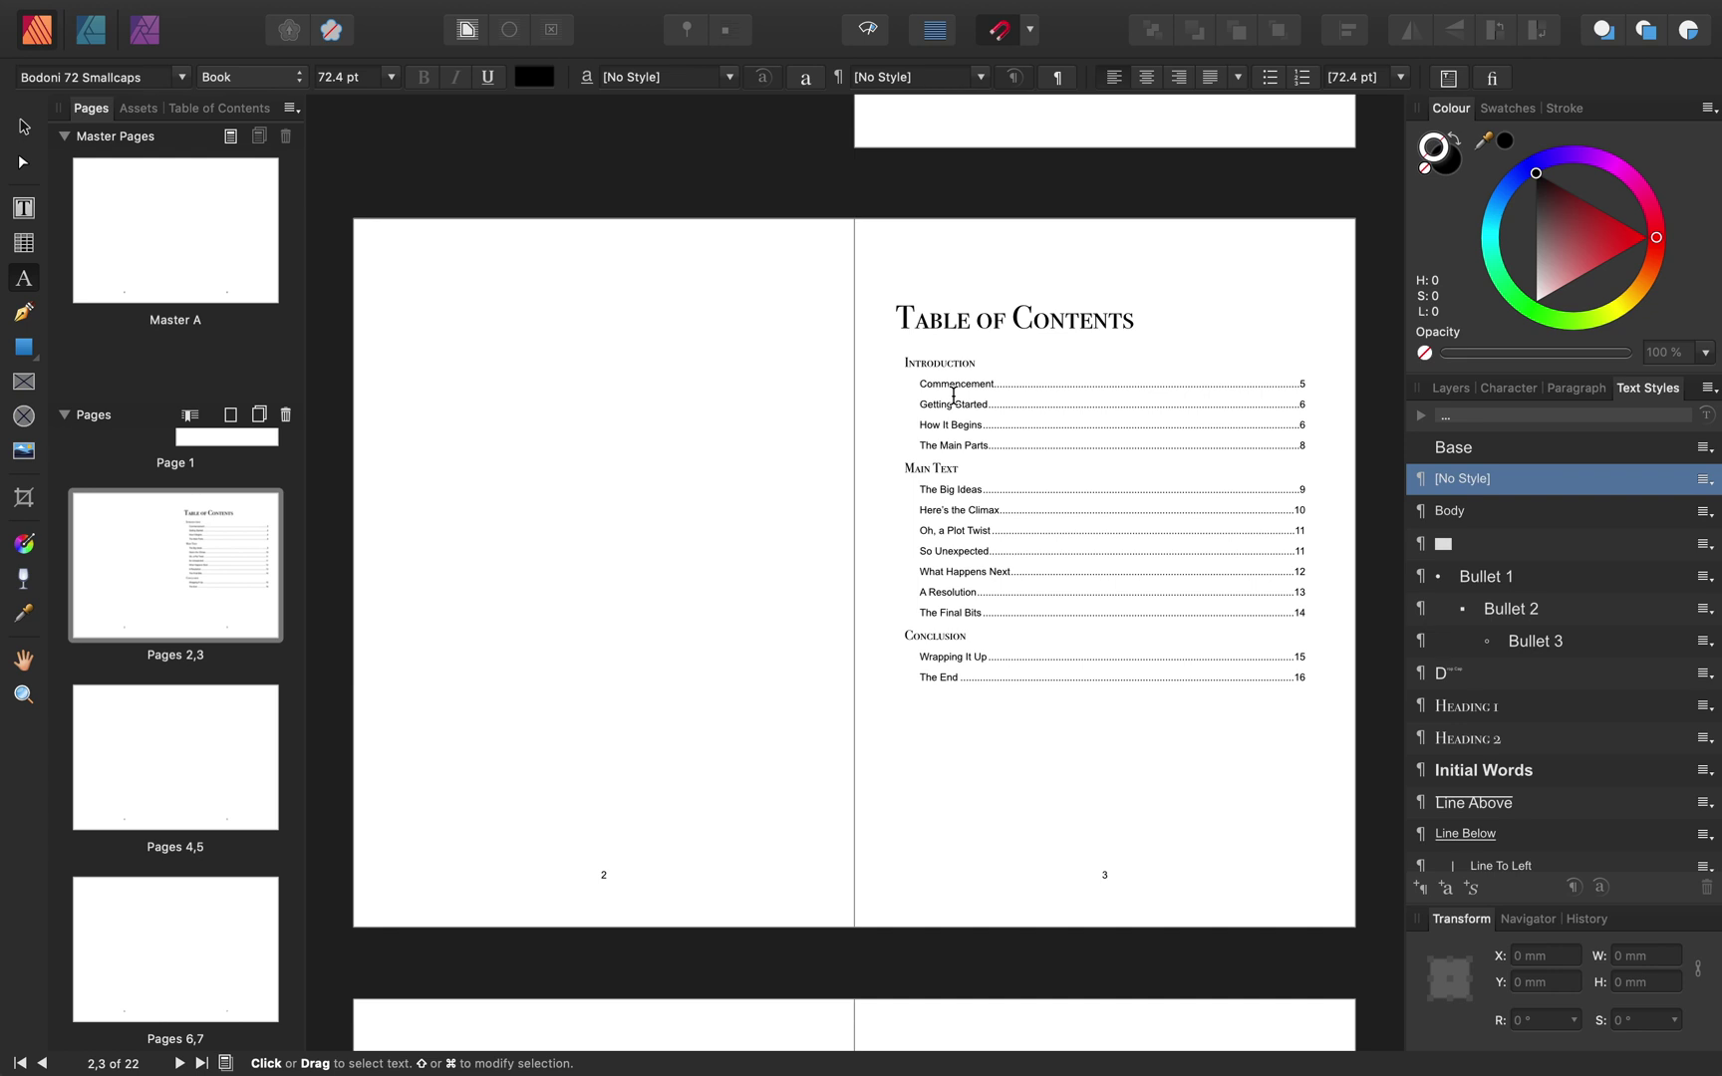
scroll(954, 396, "down", 10)
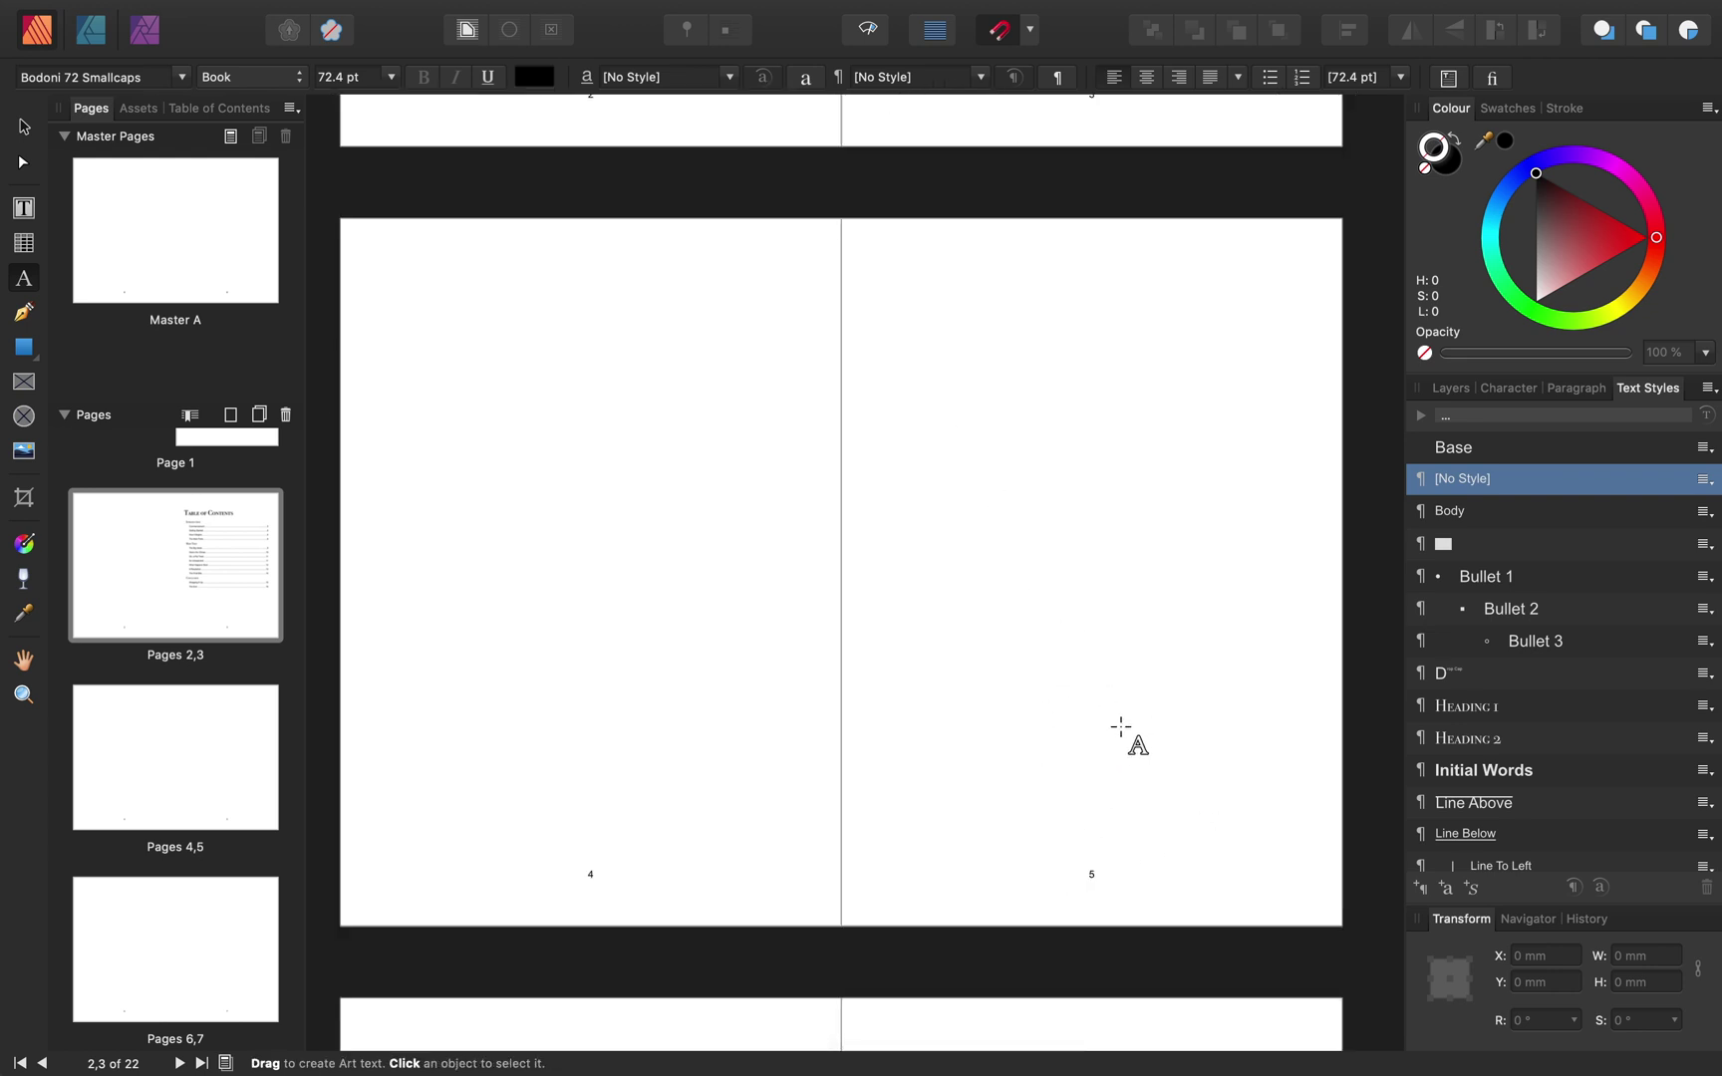
scroll(1107, 712, "down", 20)
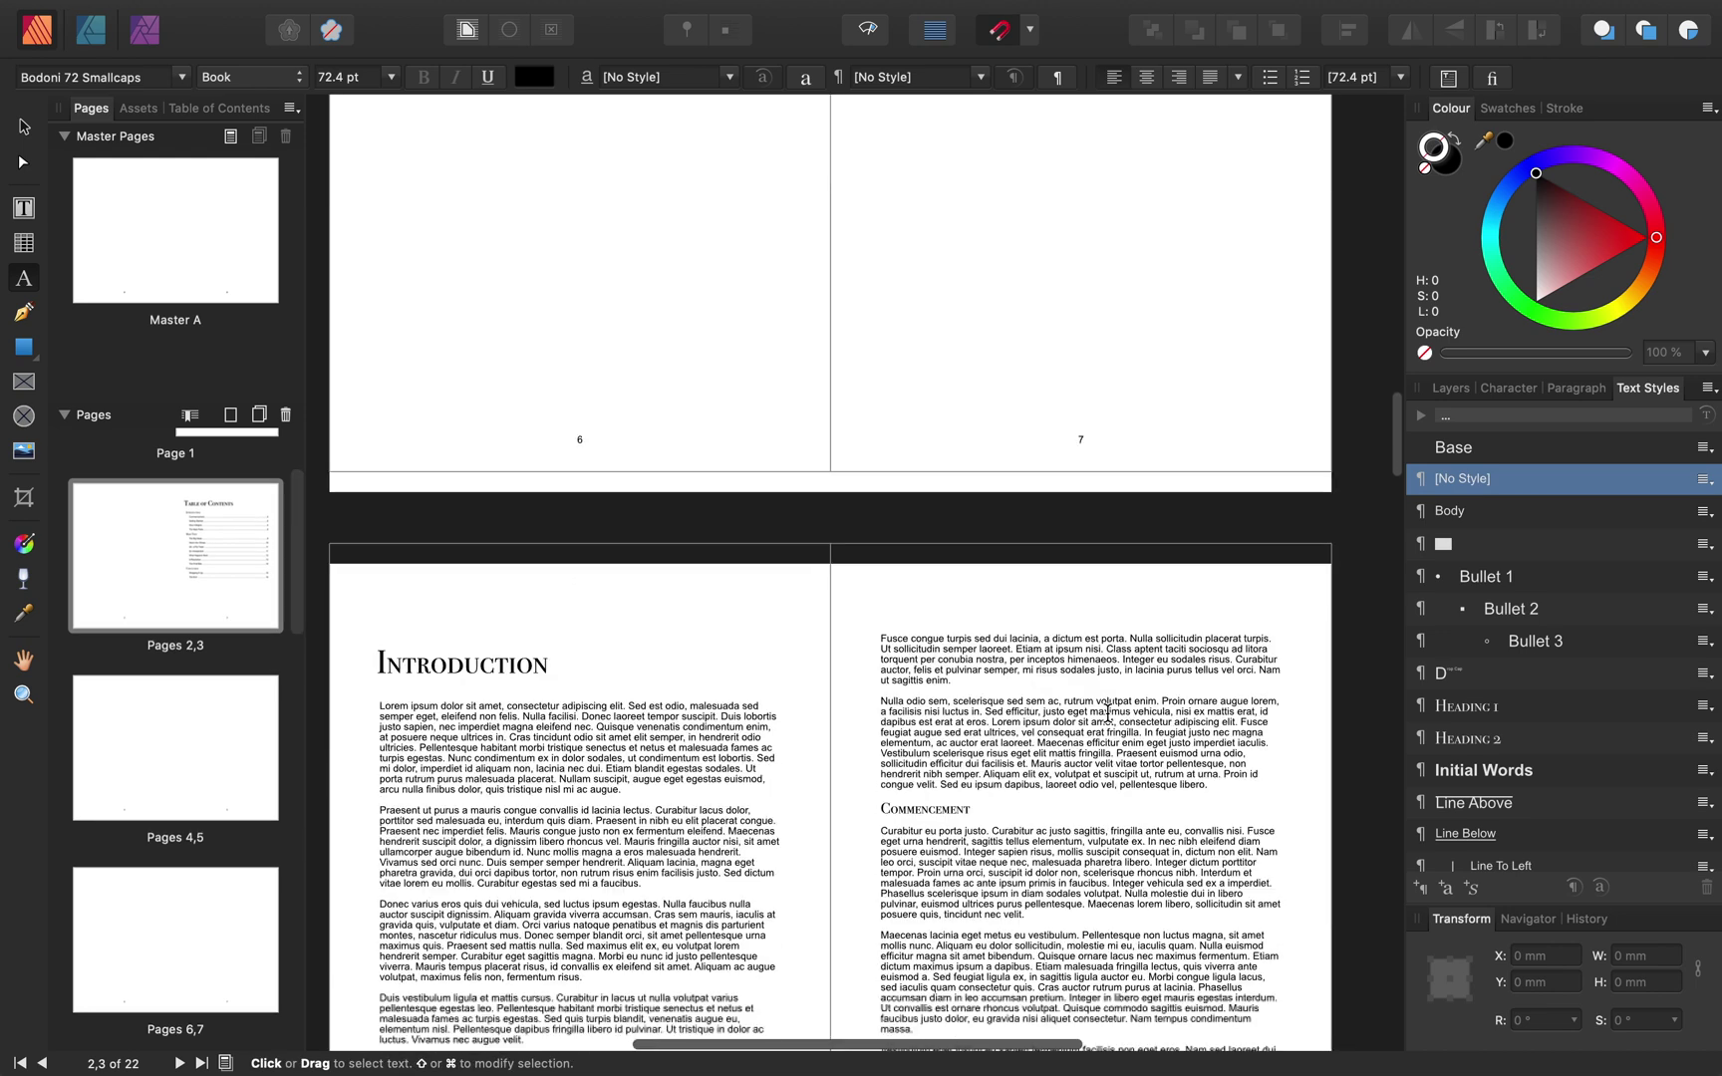
scroll(1107, 712, "down", 2)
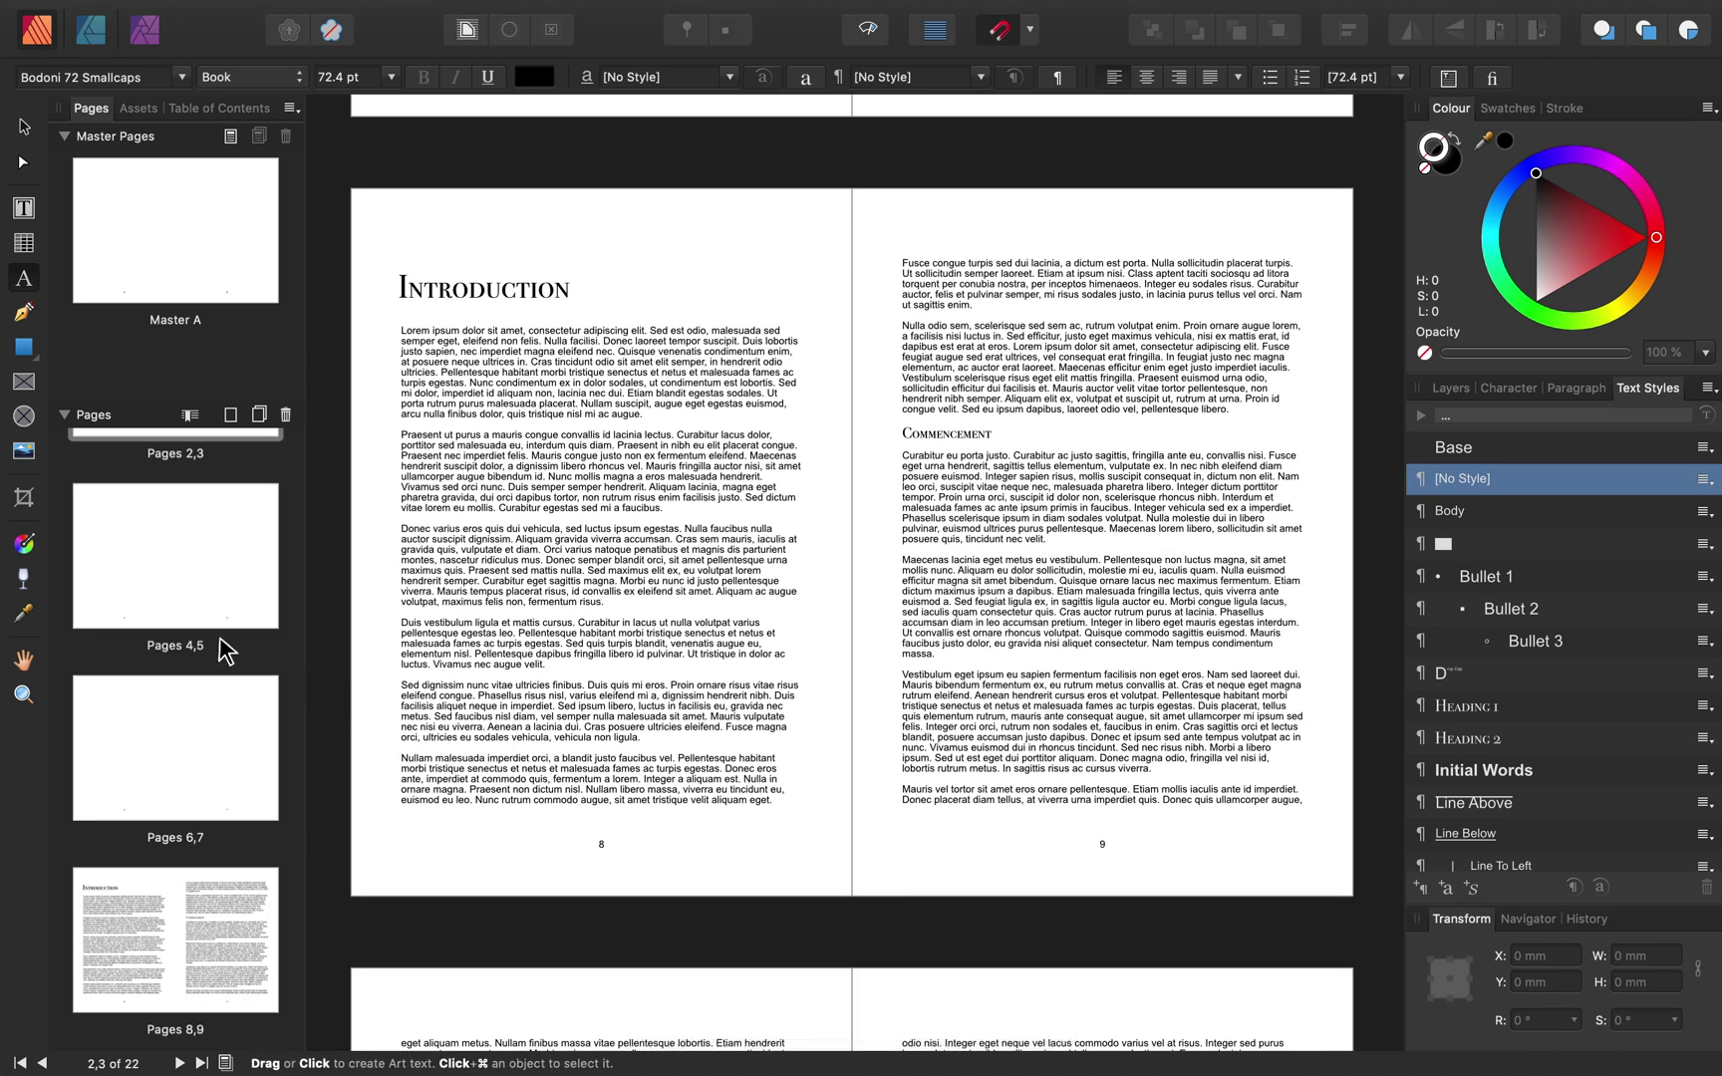
scroll(231, 647, "up", 3)
left_click(164, 545)
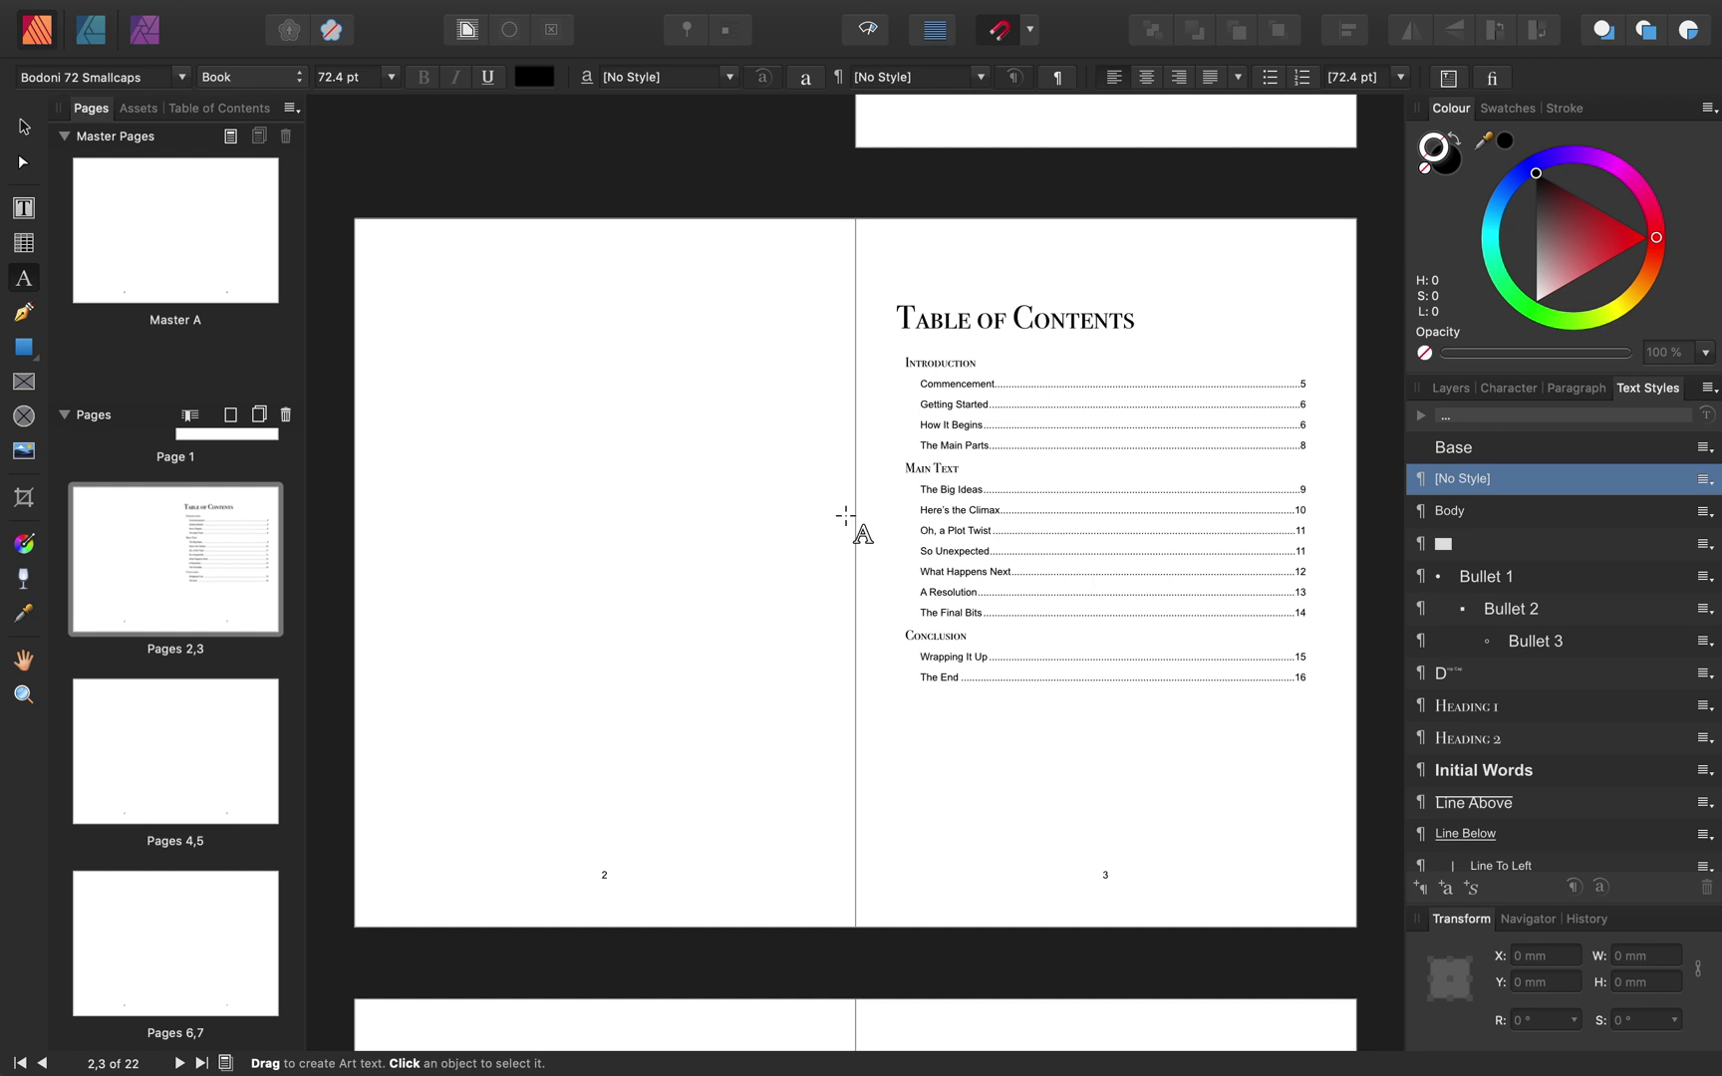
left_click(1068, 552)
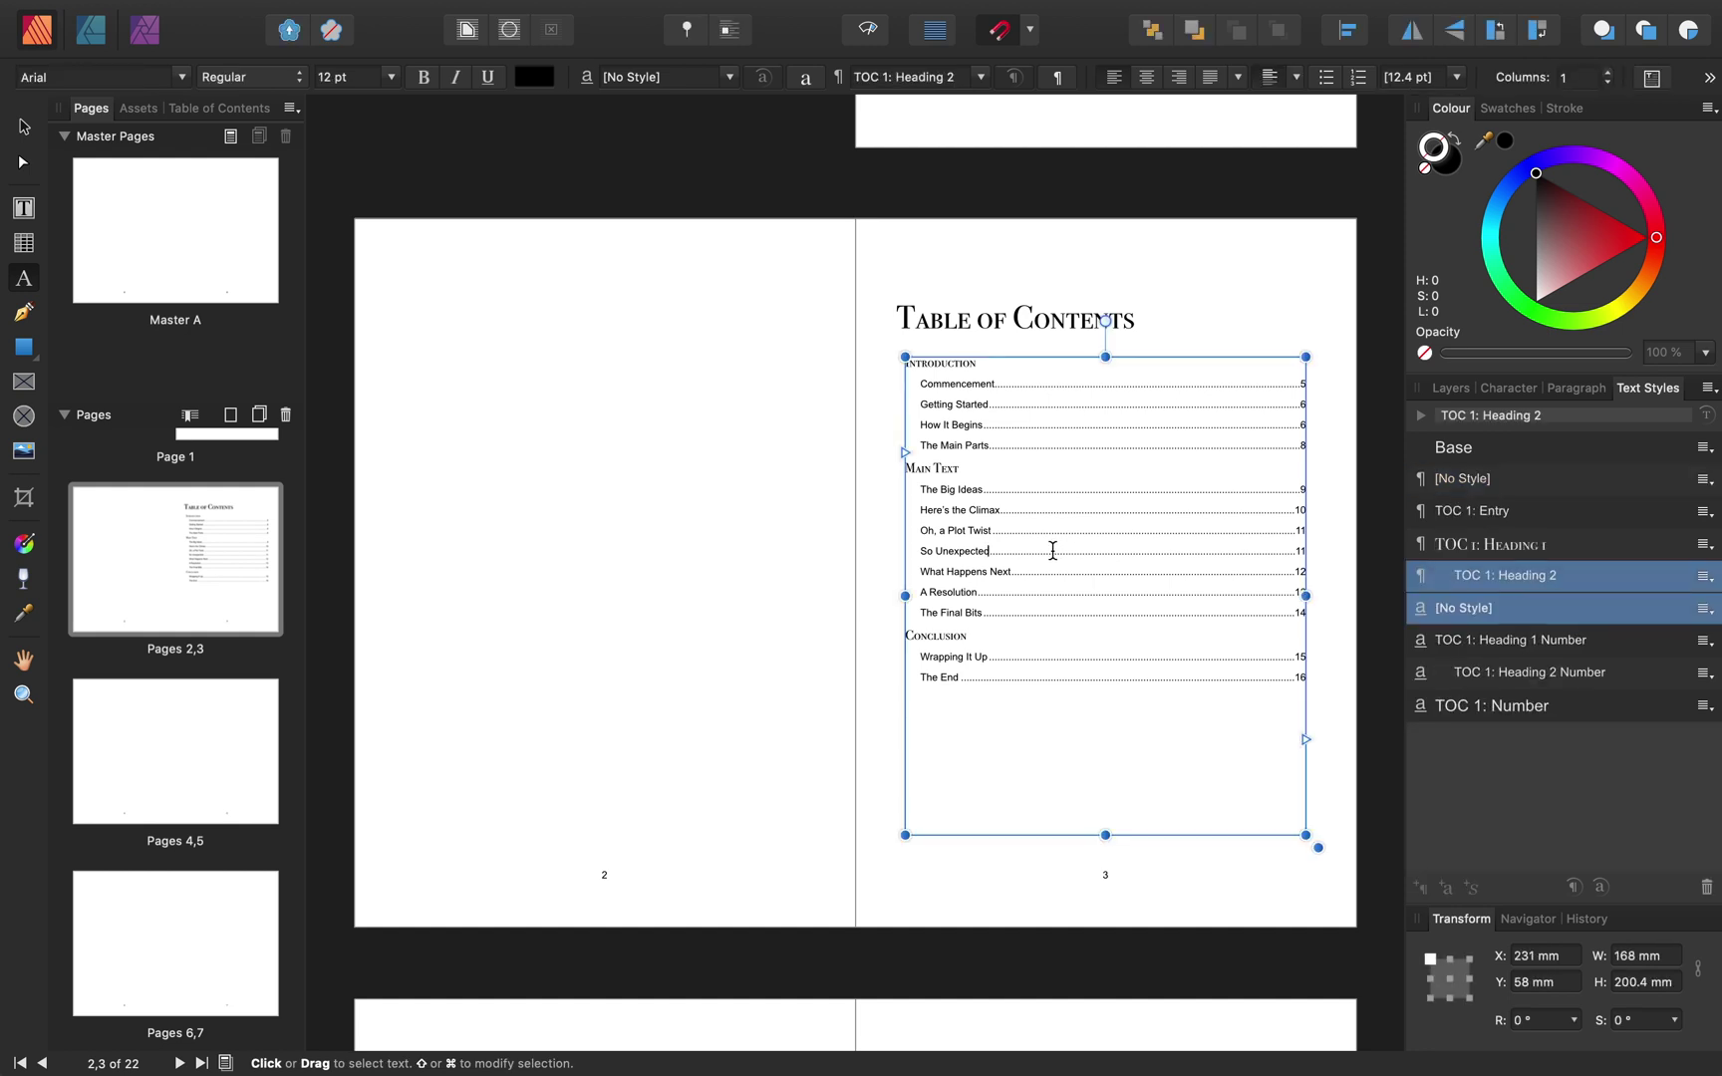
left_click(449, 13)
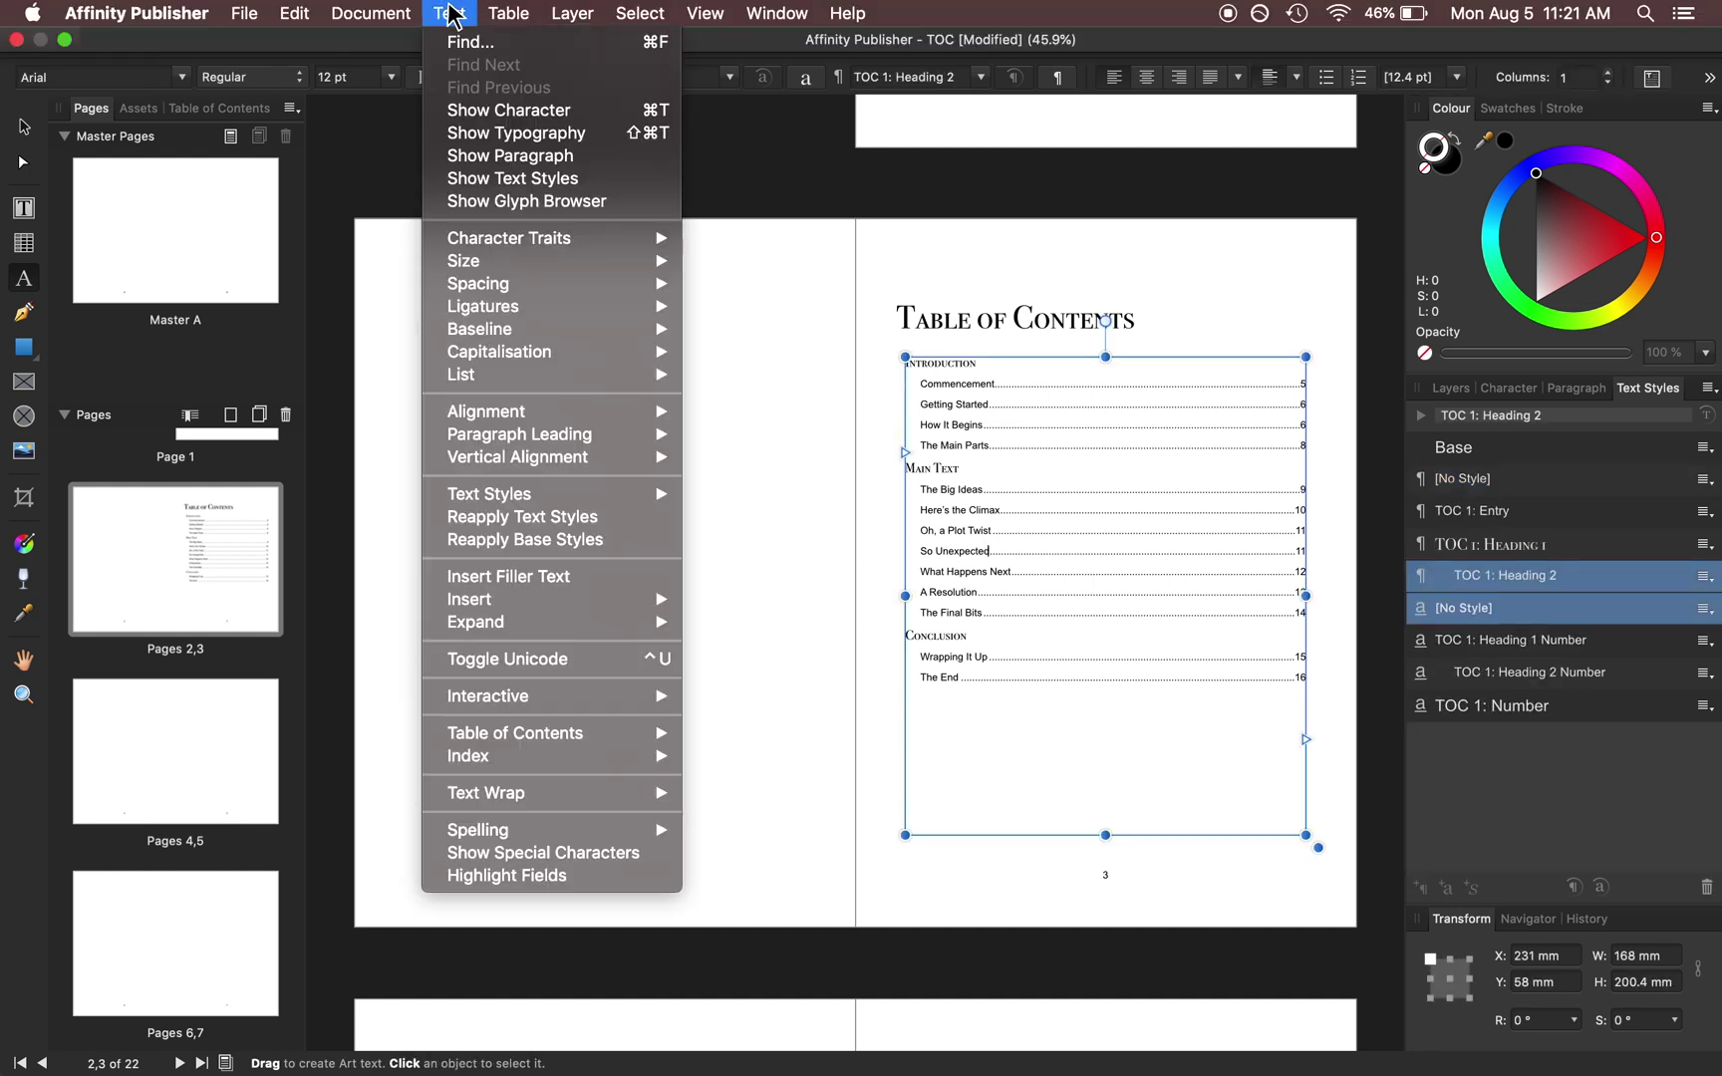
mouse_move(596, 739)
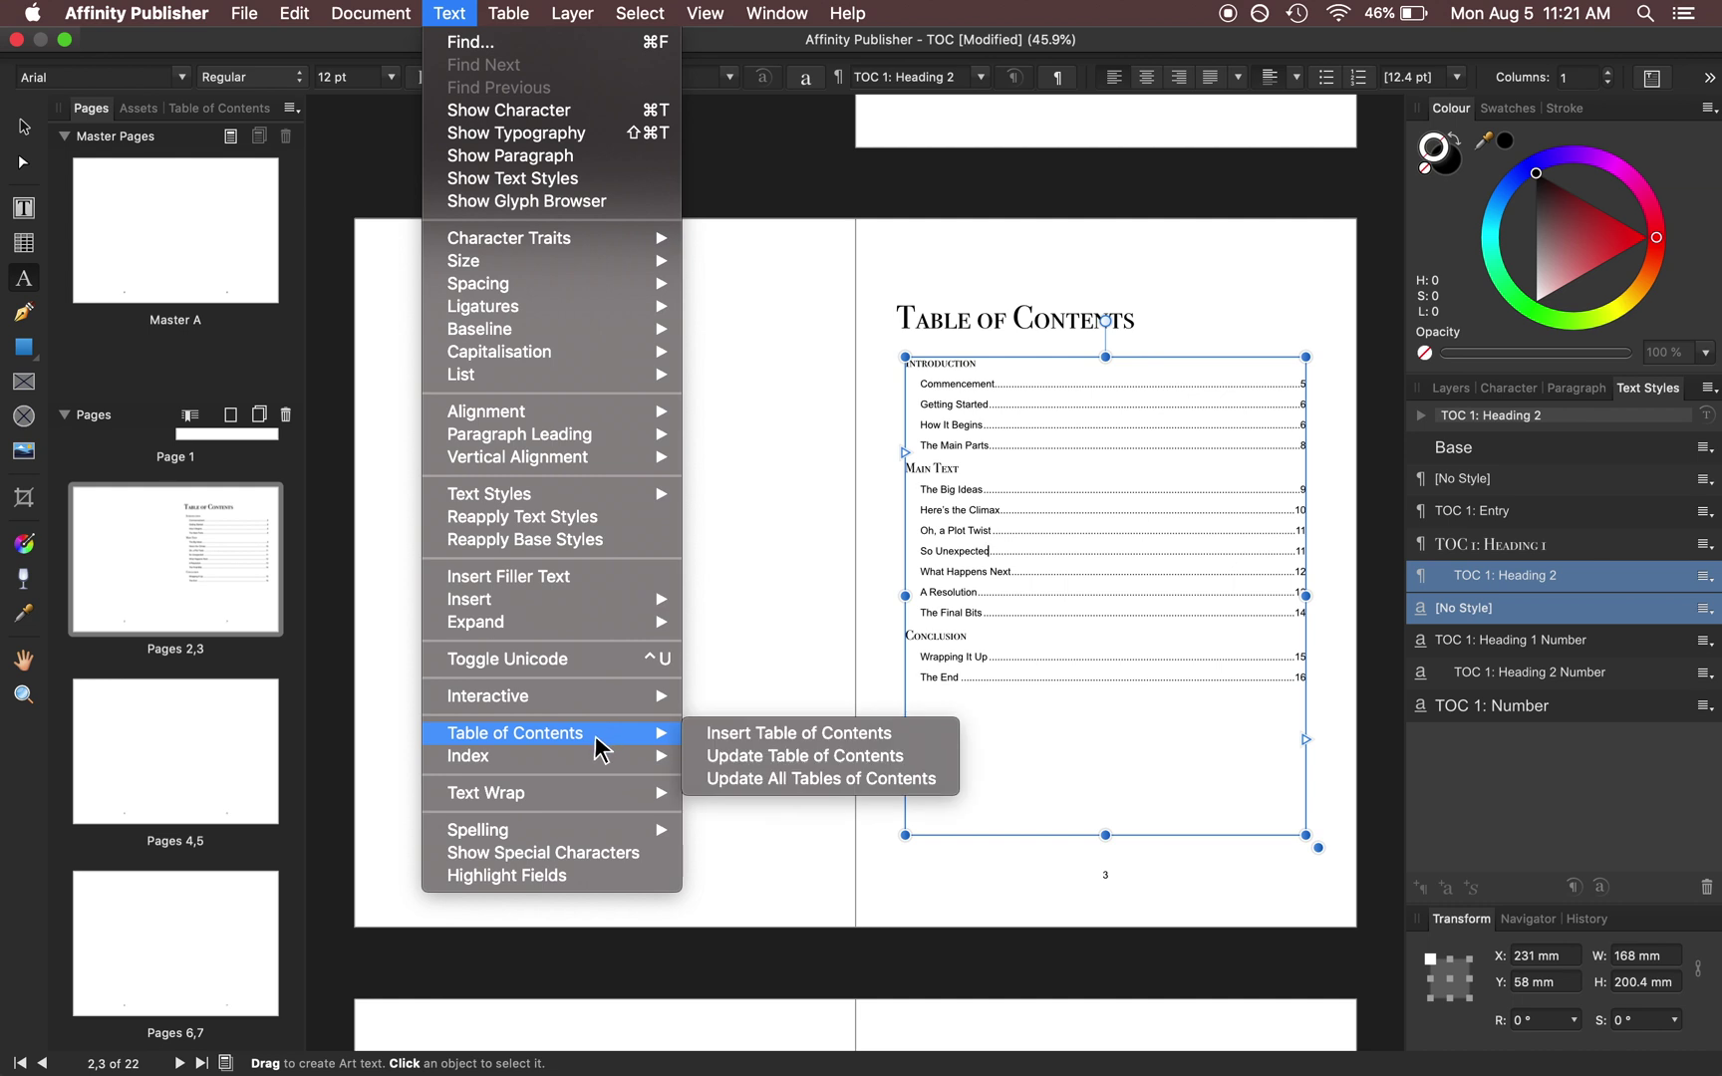
left_click(742, 758)
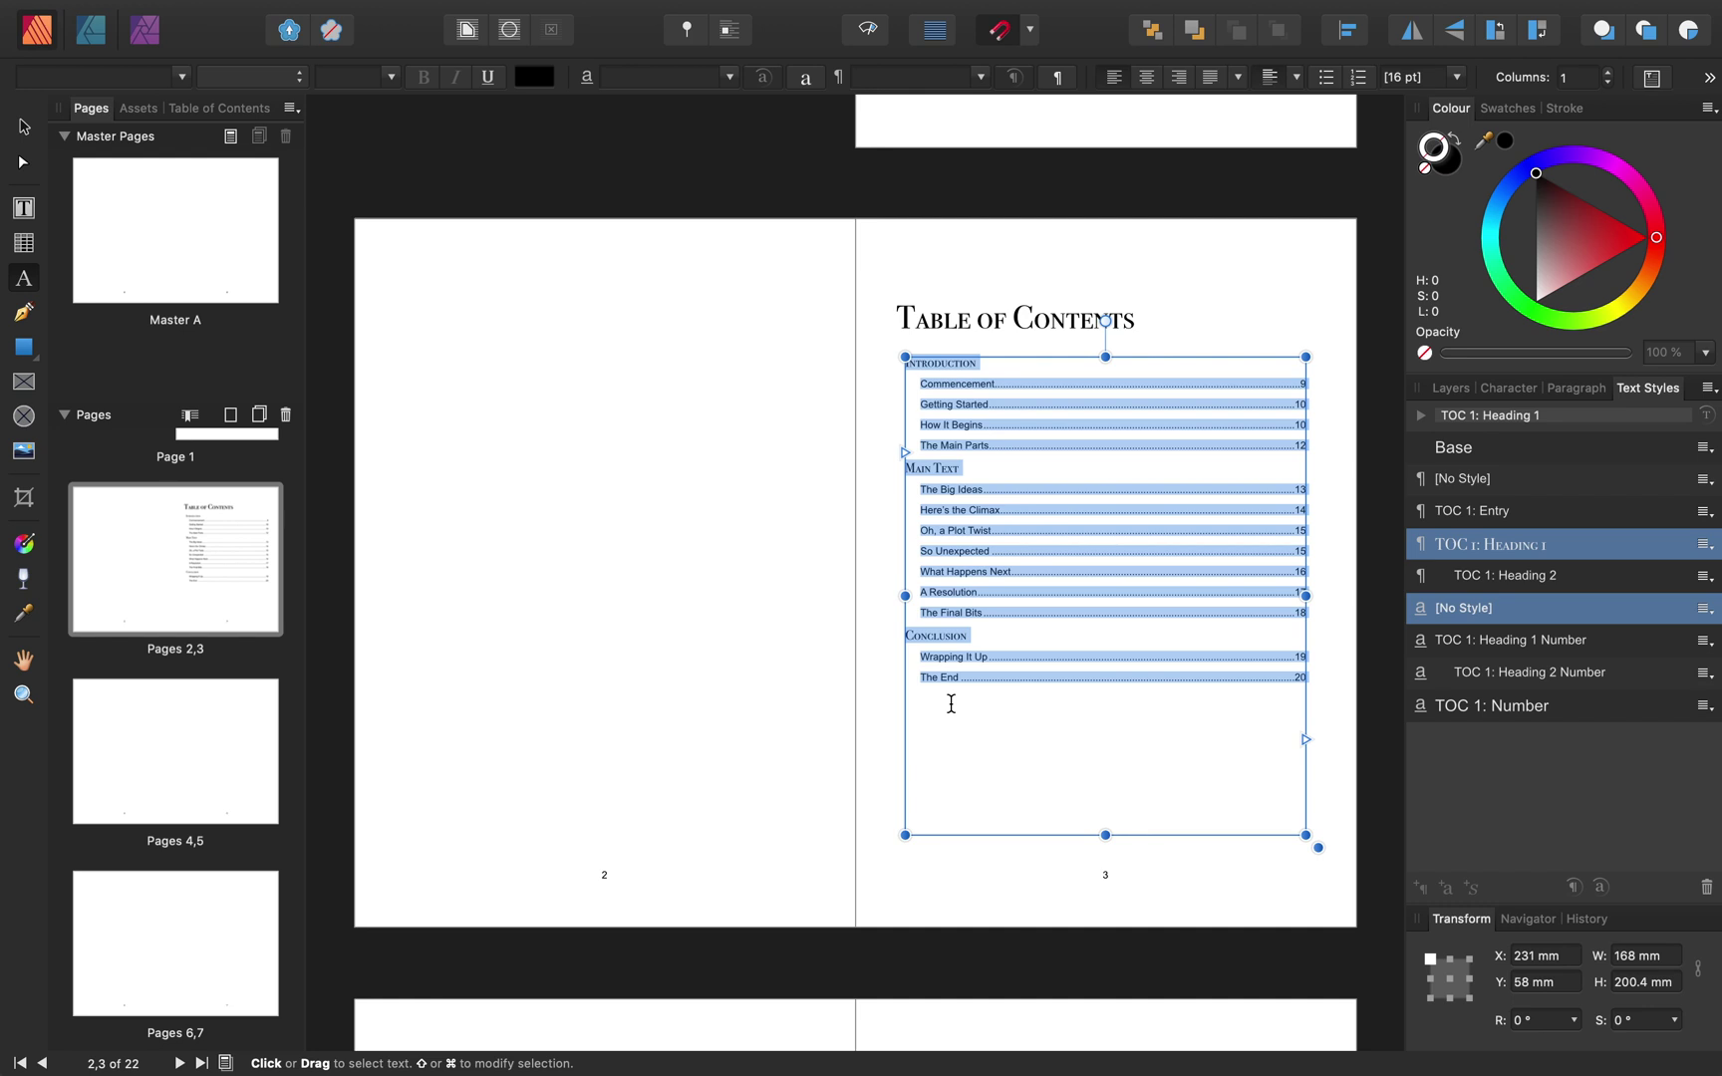
Add a second line reading "To the book" below the Introduction heading on page 8.
scroll(239, 772, "down", 5)
double_click(138, 657)
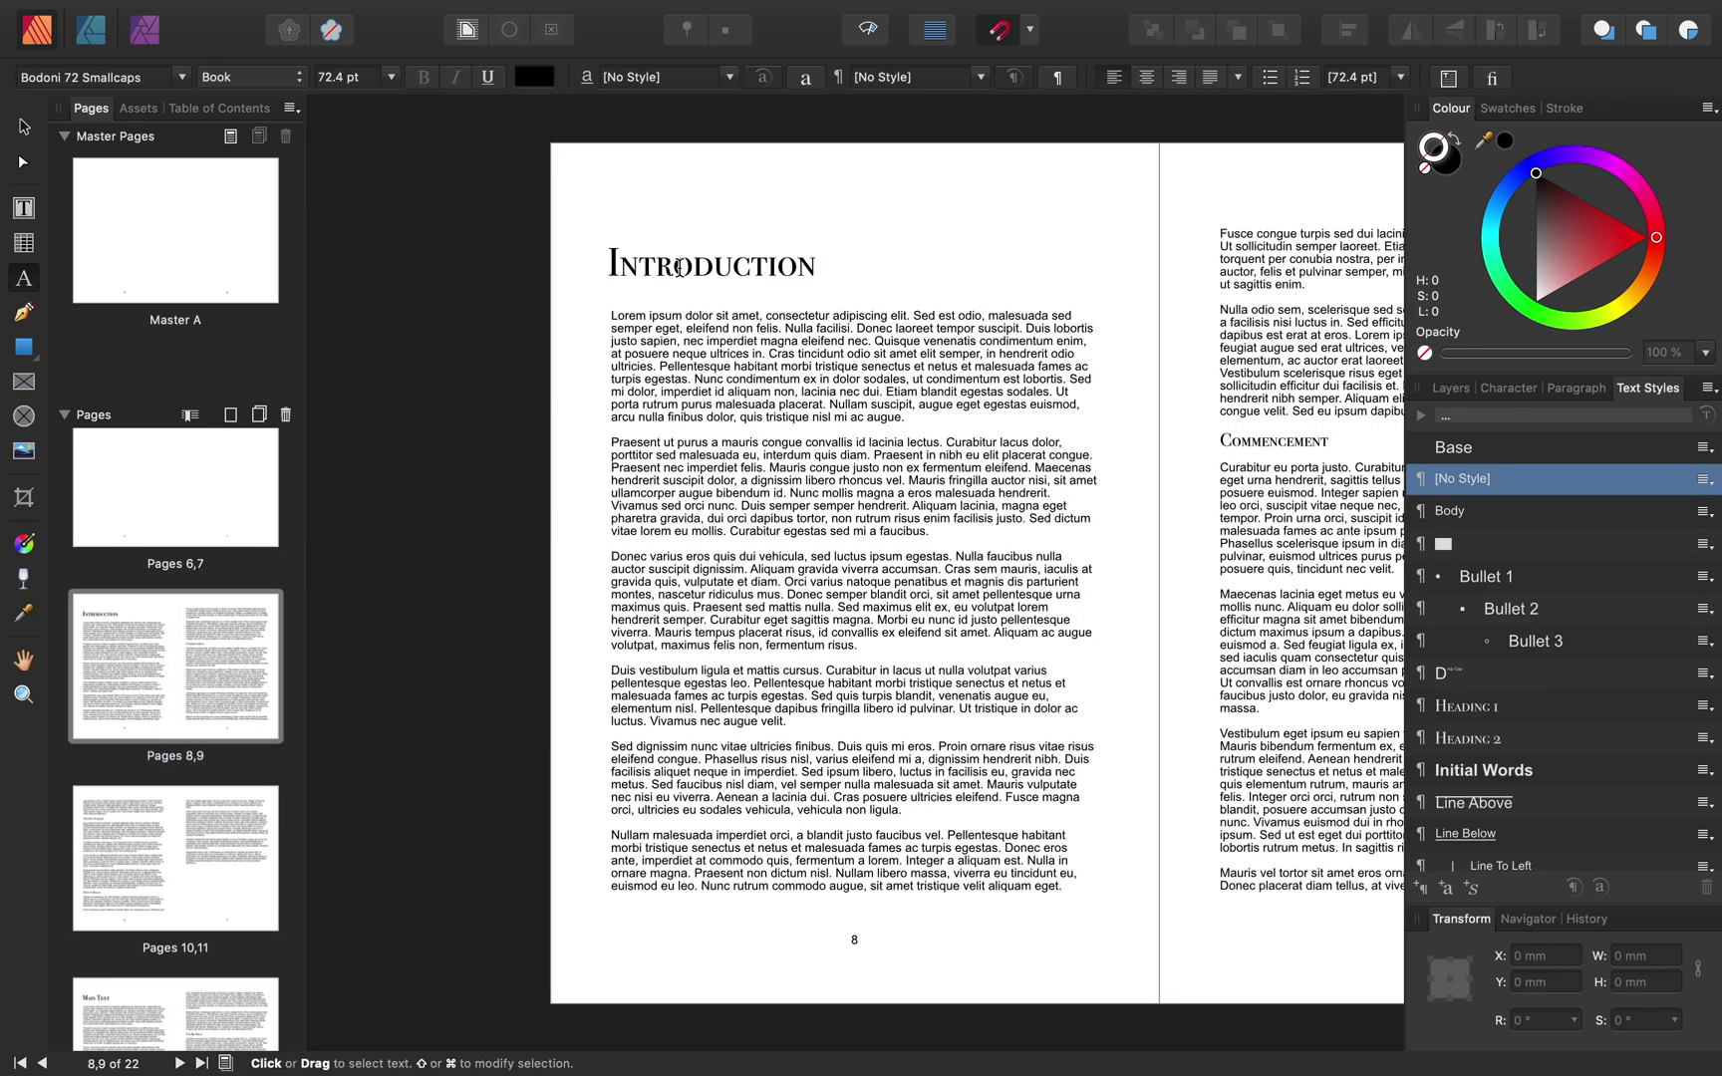
left_click(670, 267)
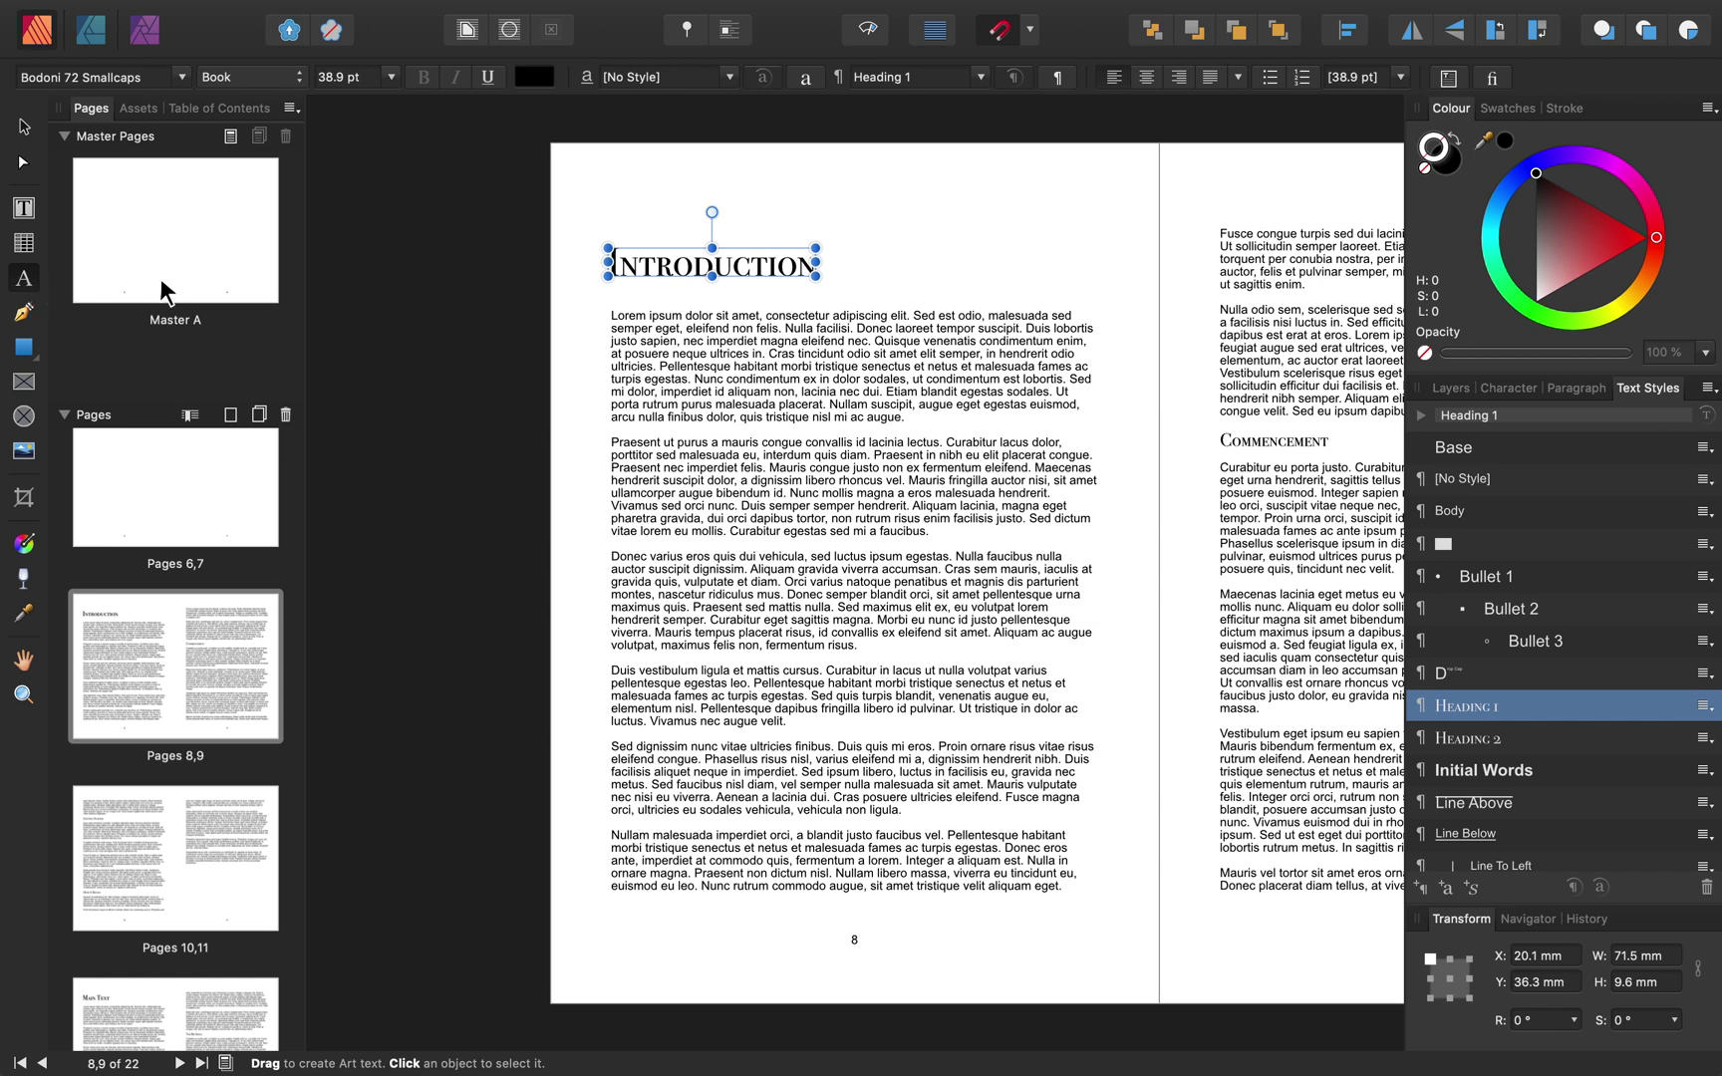
left_click(27, 283)
key("Escape")
type("To the book!")
left_click(677, 283)
left_click(678, 283)
Apply the Heading 1 text style to both lines of the Introduction heading on page 8.
left_click(613, 265)
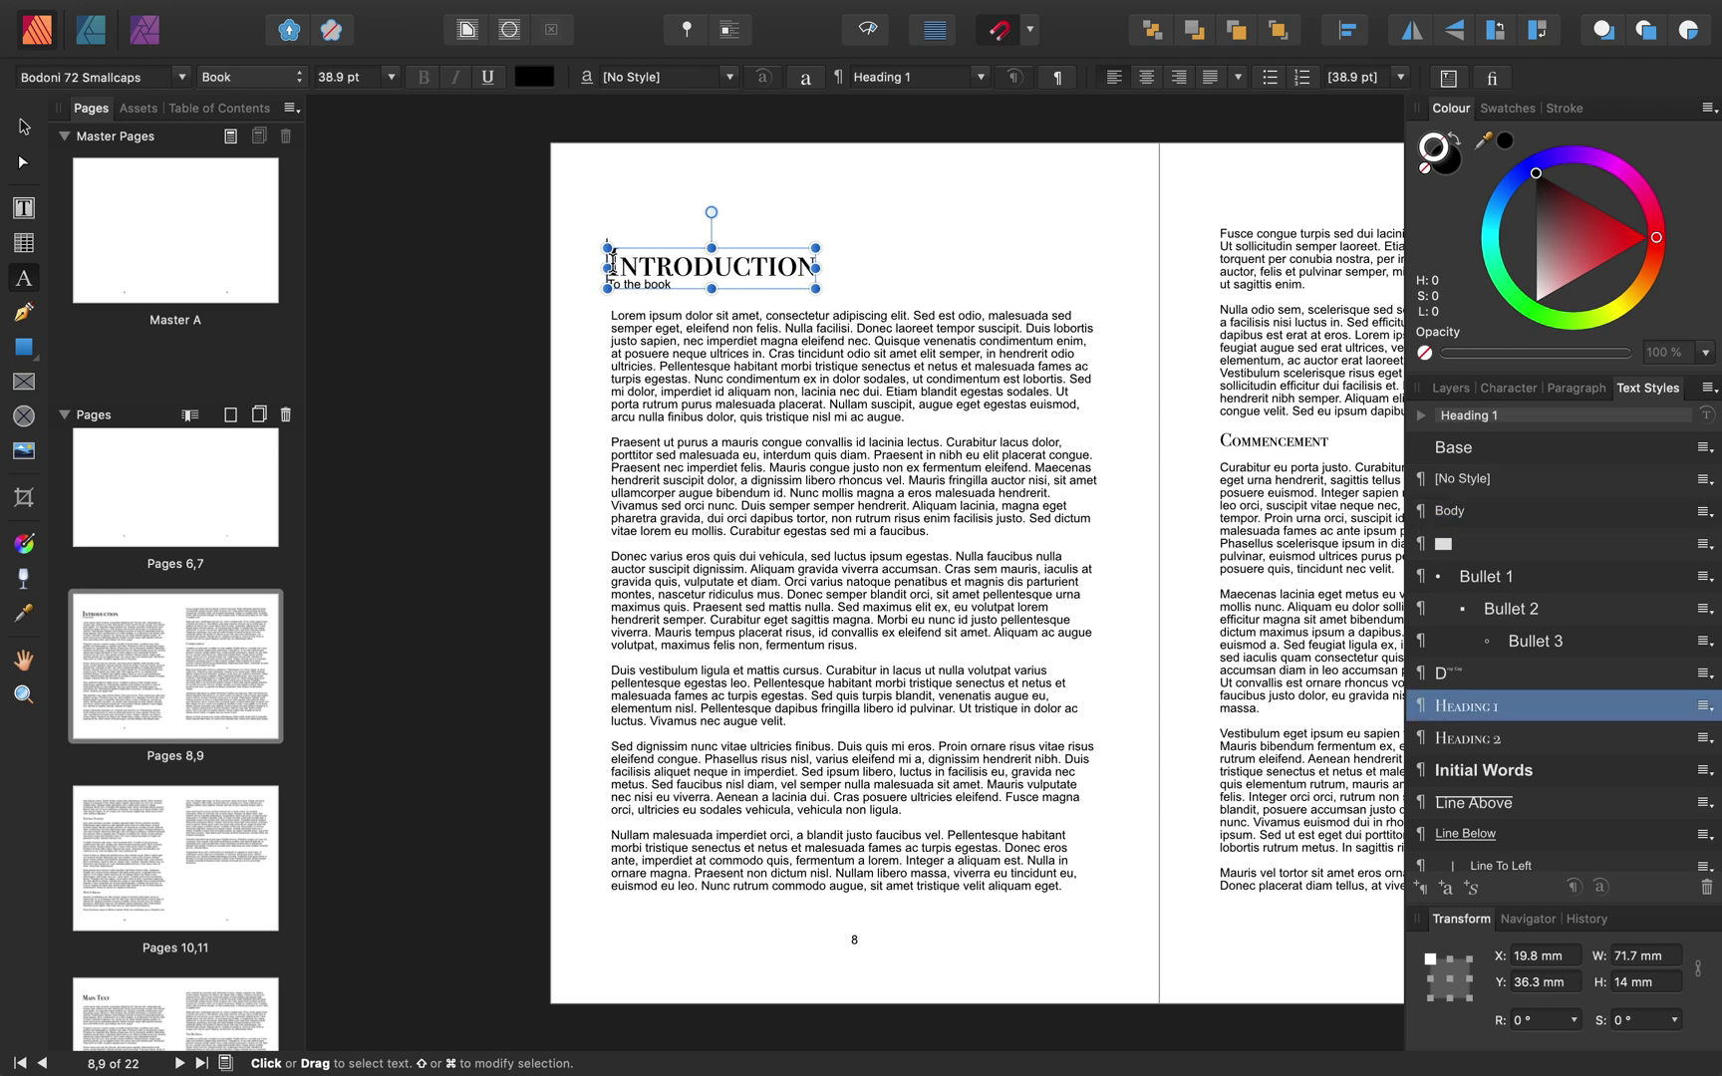
left_click_drag(612, 265, 757, 299)
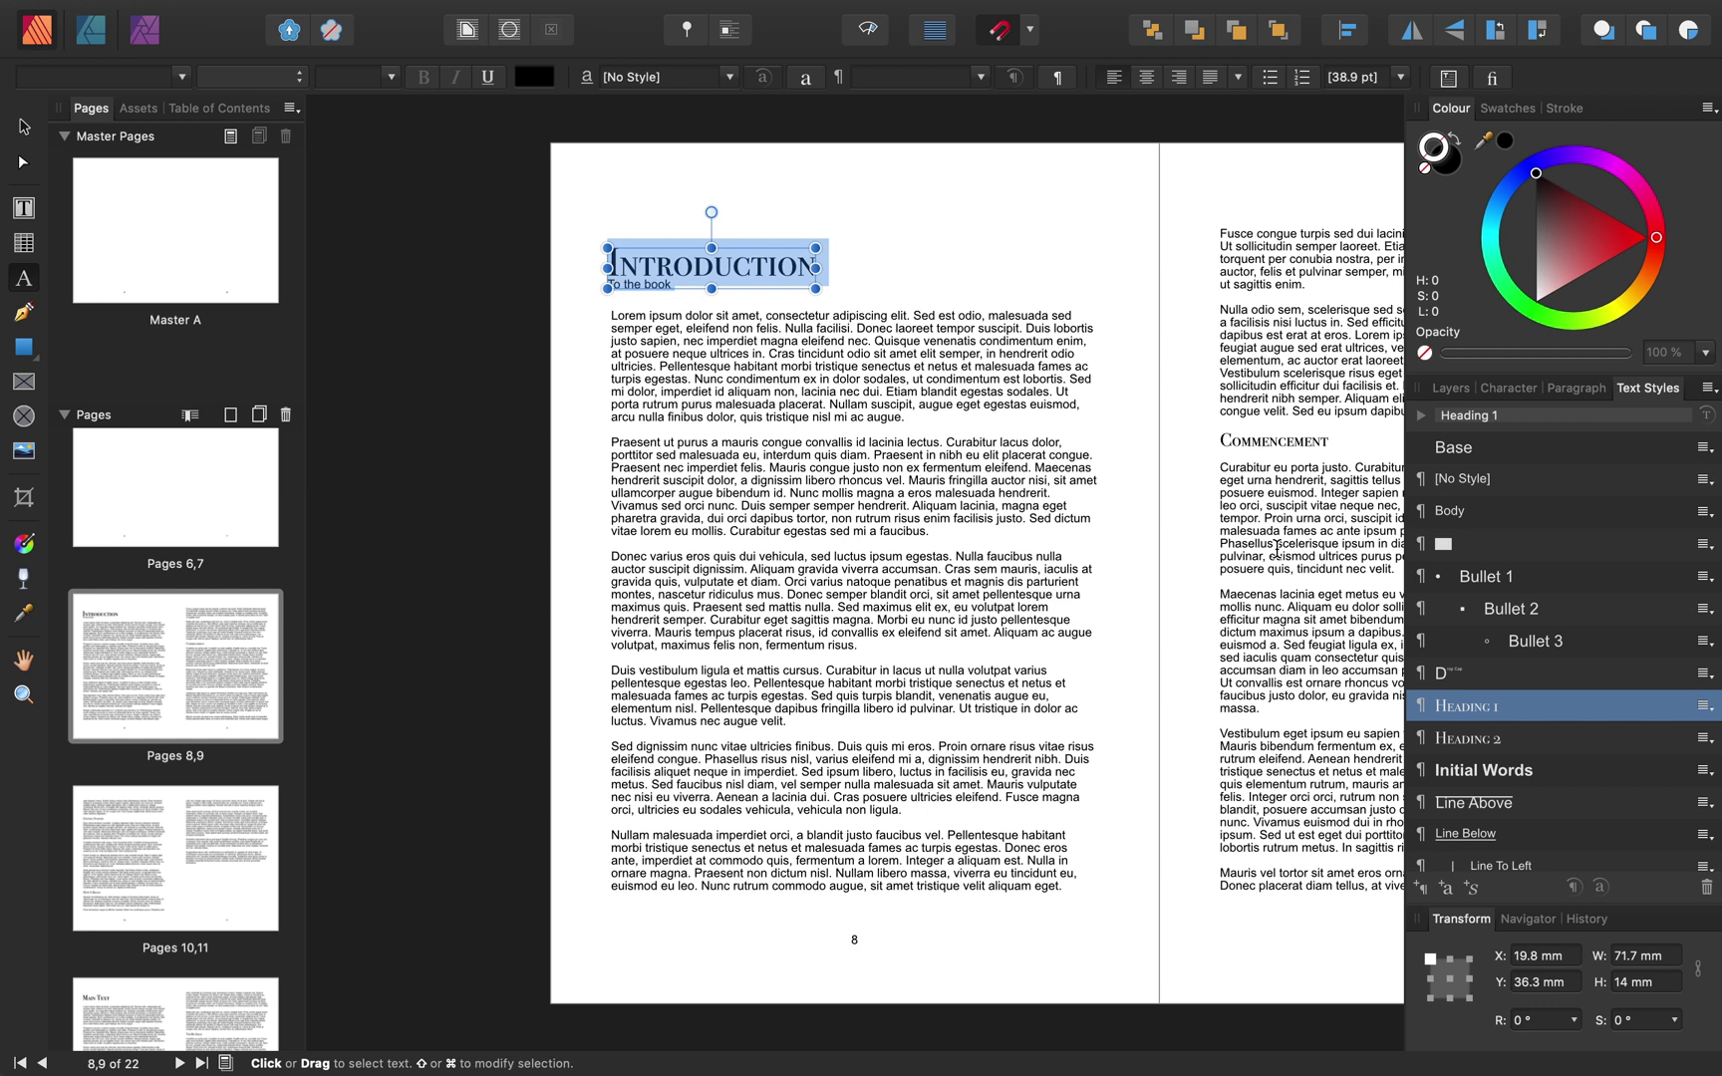
left_click(1459, 708)
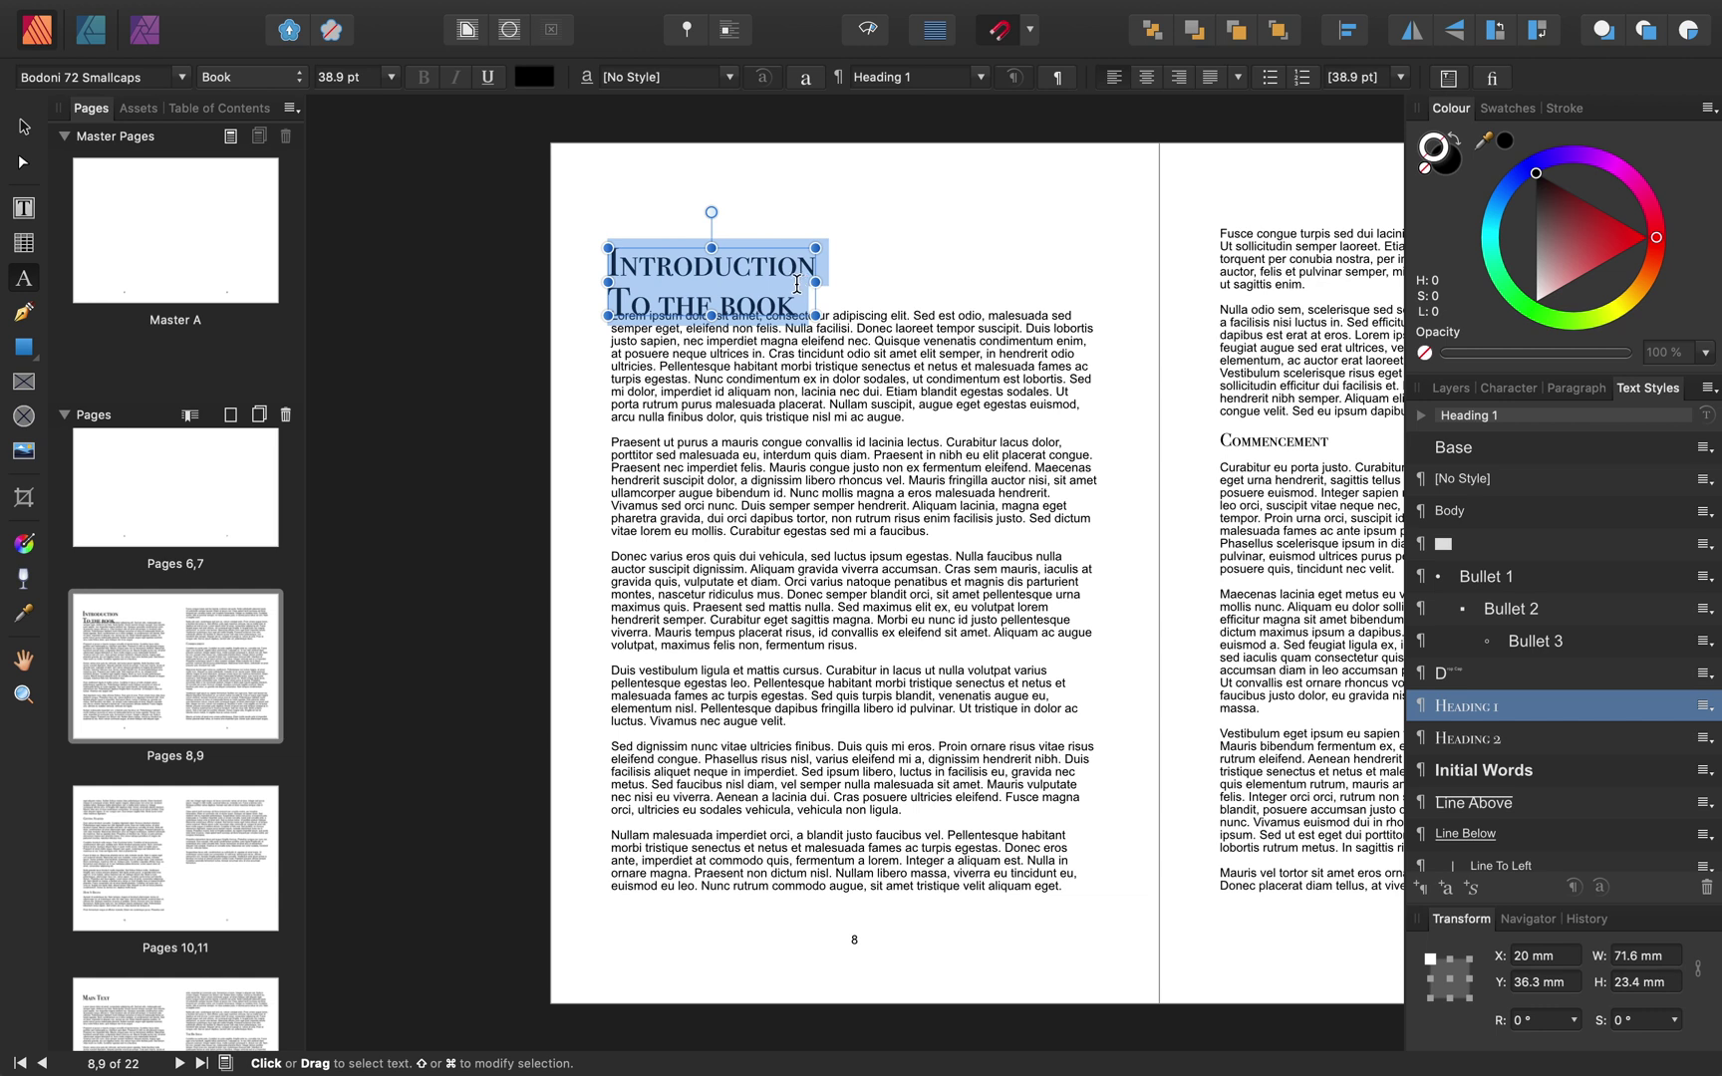
Update the table of contents on page 3 to include the extended Introduction heading.
scroll(161, 536, "up", 3)
scroll(160, 530, "up", 2)
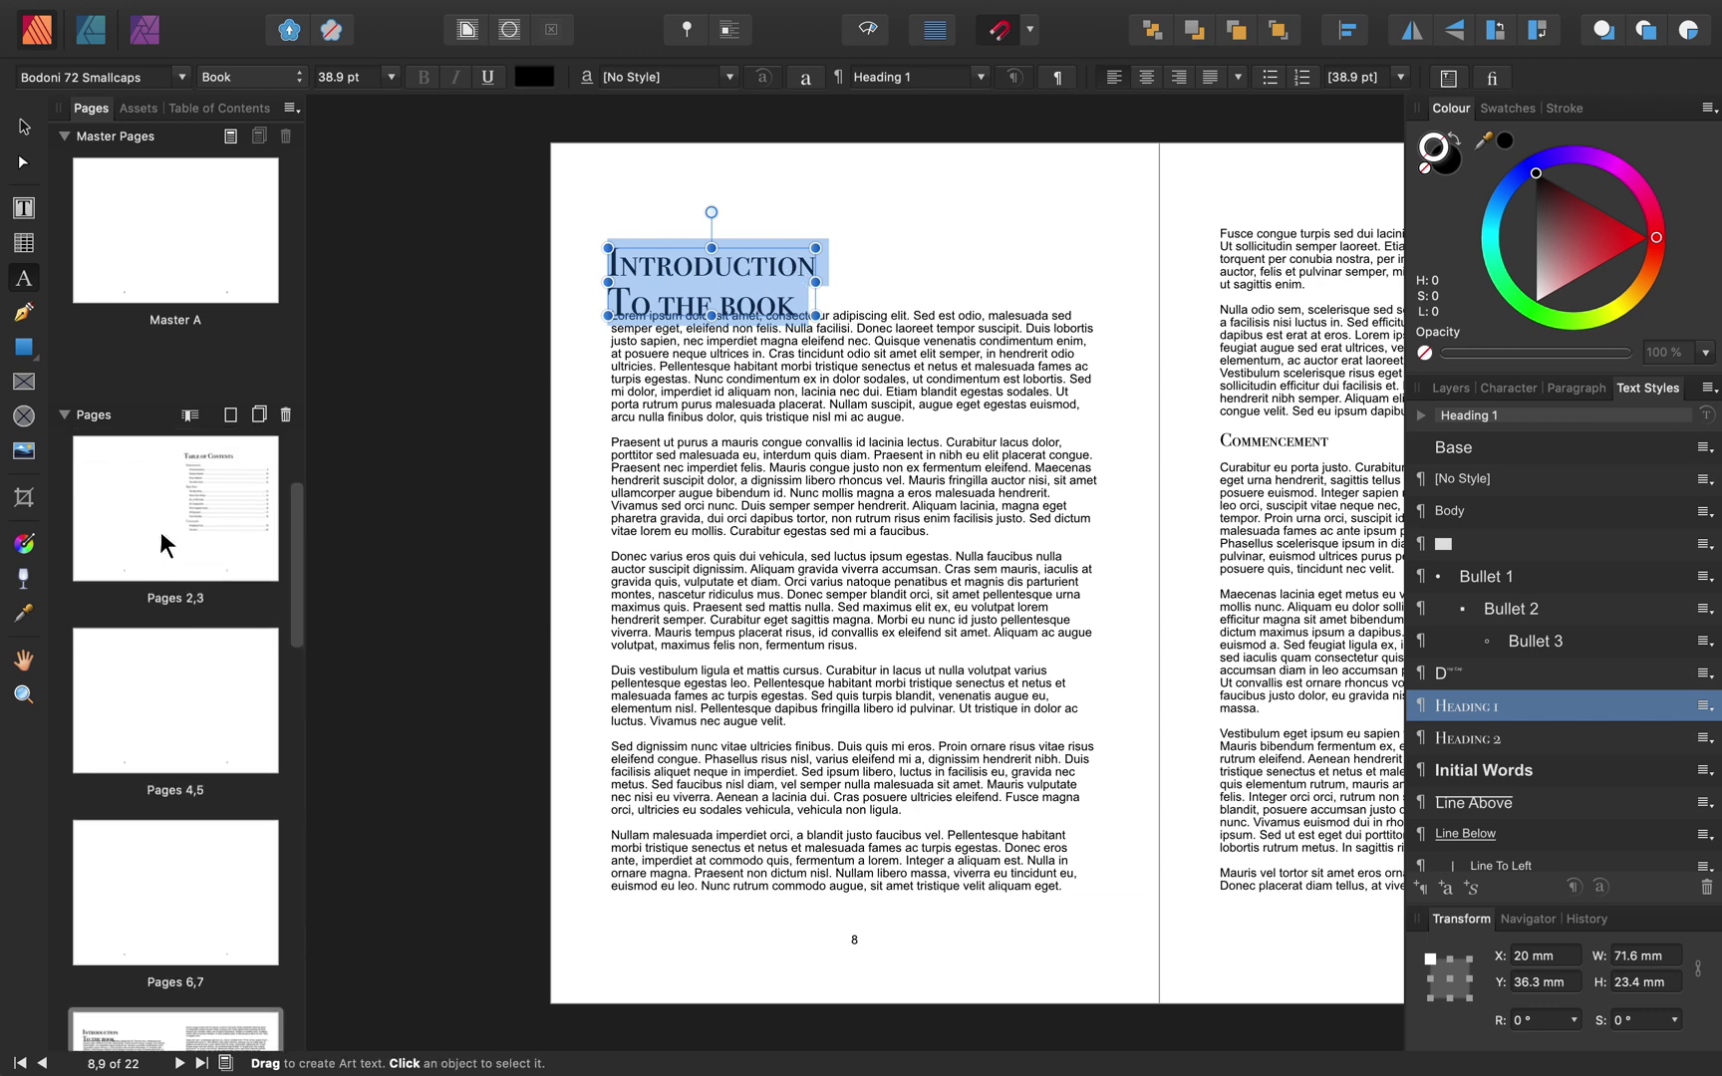
left_click(161, 529)
left_click(990, 445)
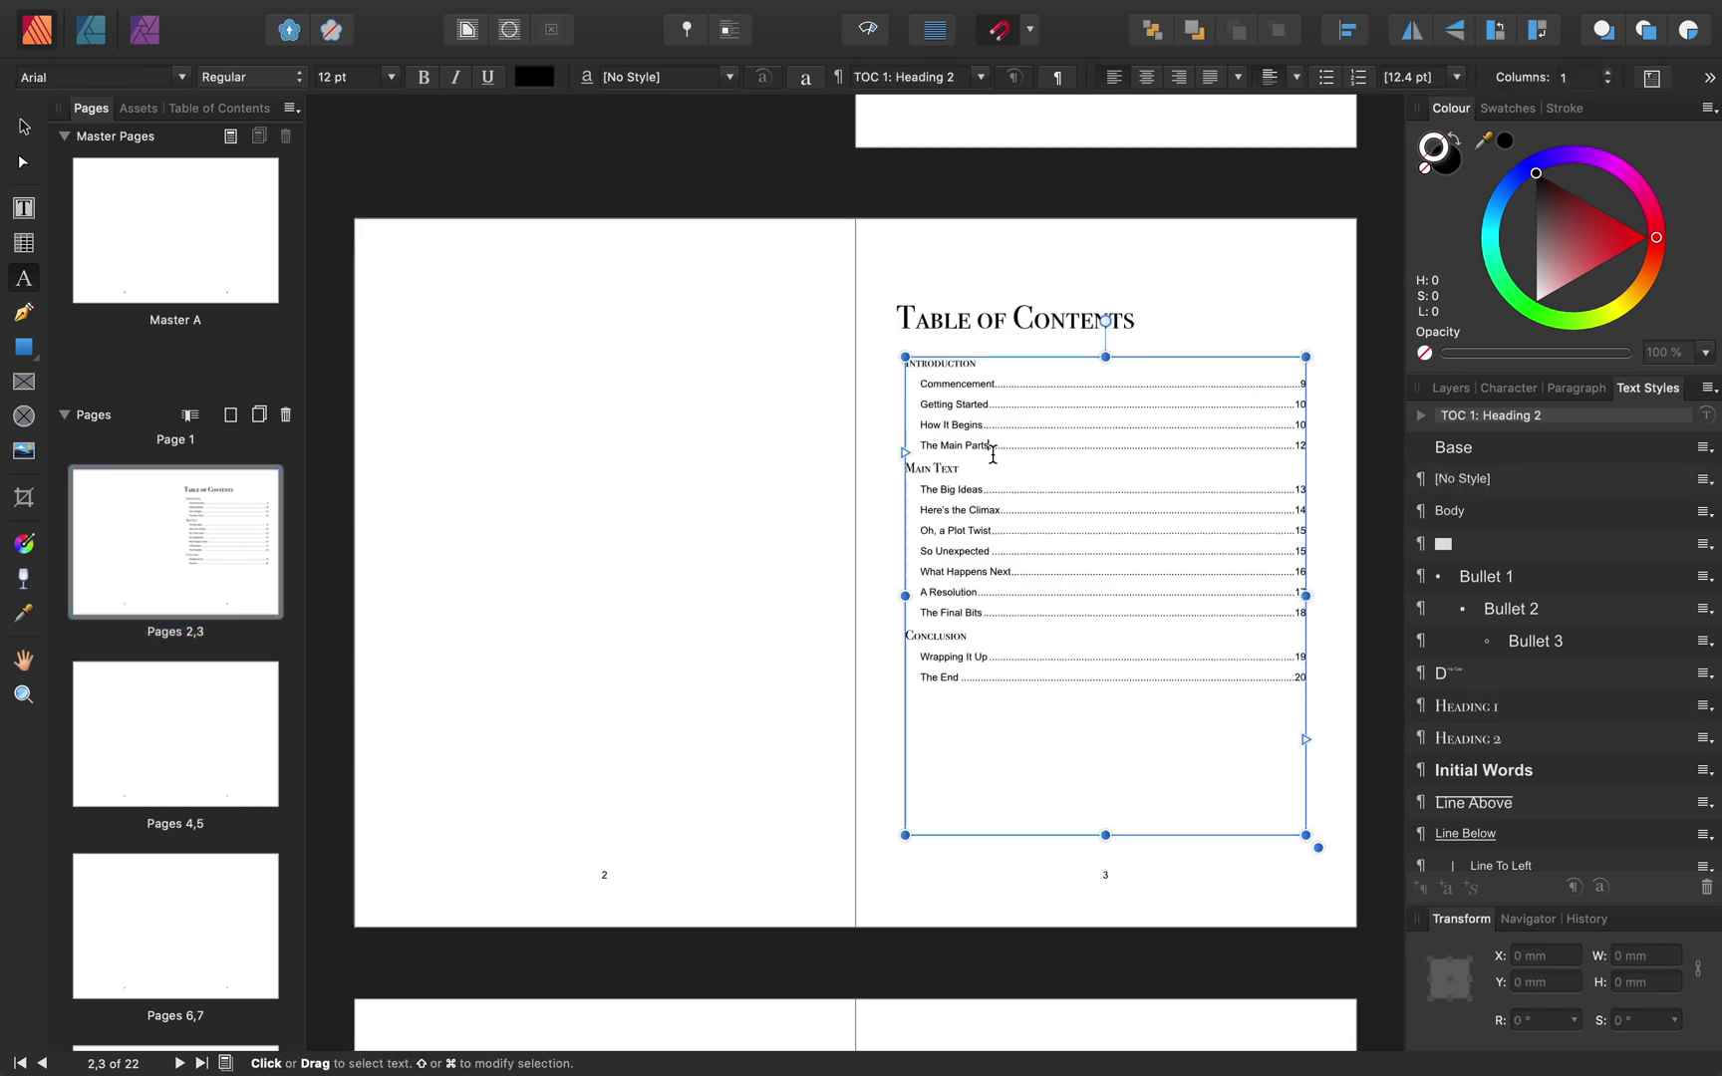
mouse_move(310, 12)
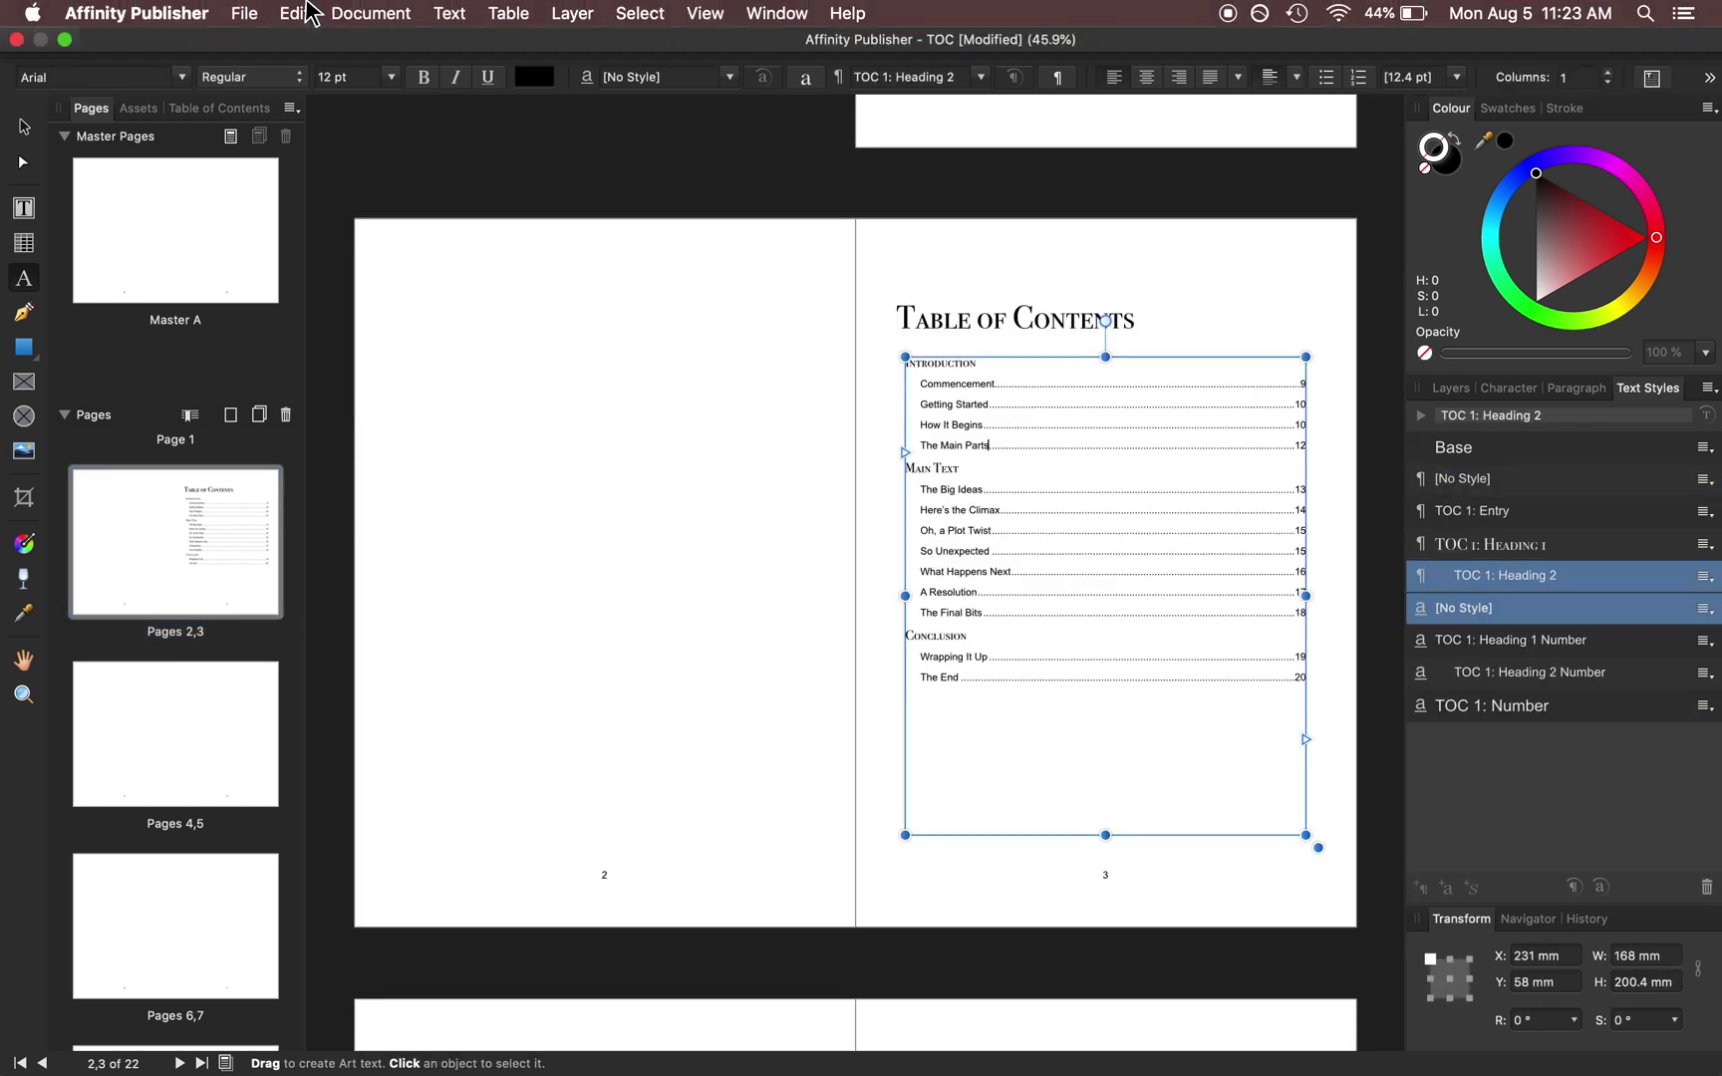
left_click(450, 13)
mouse_move(568, 737)
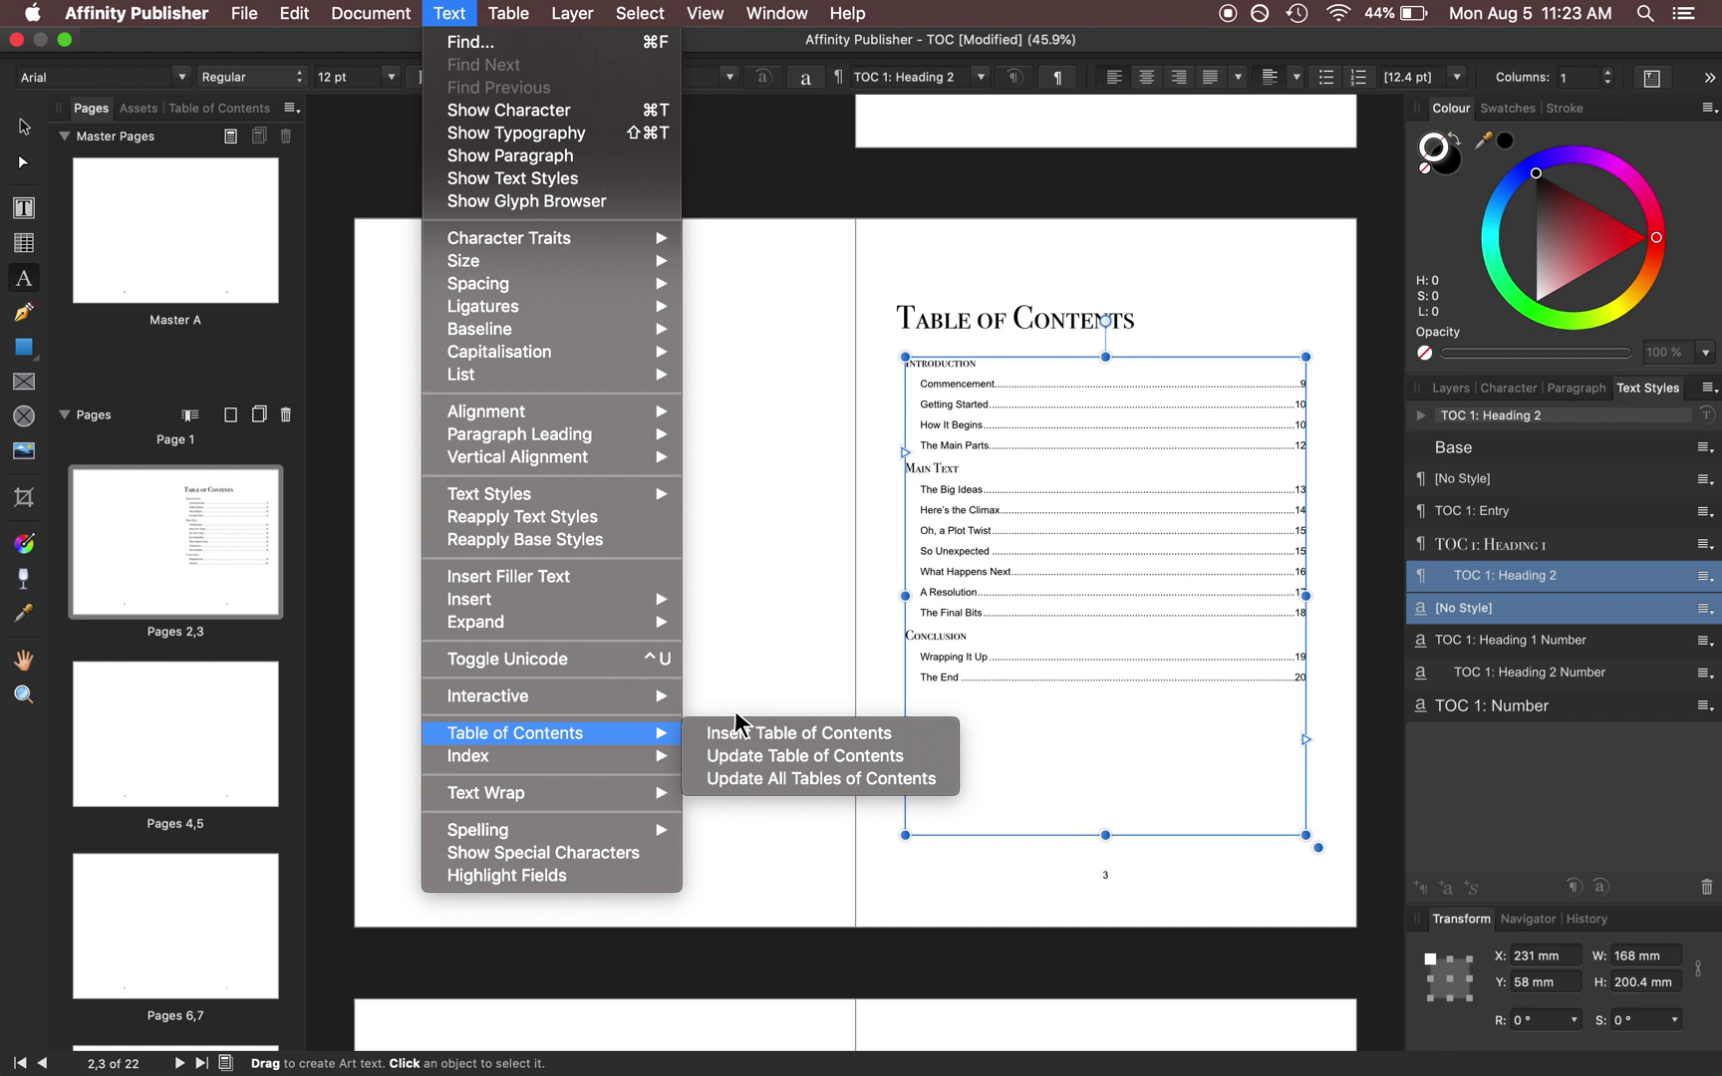
left_click(750, 754)
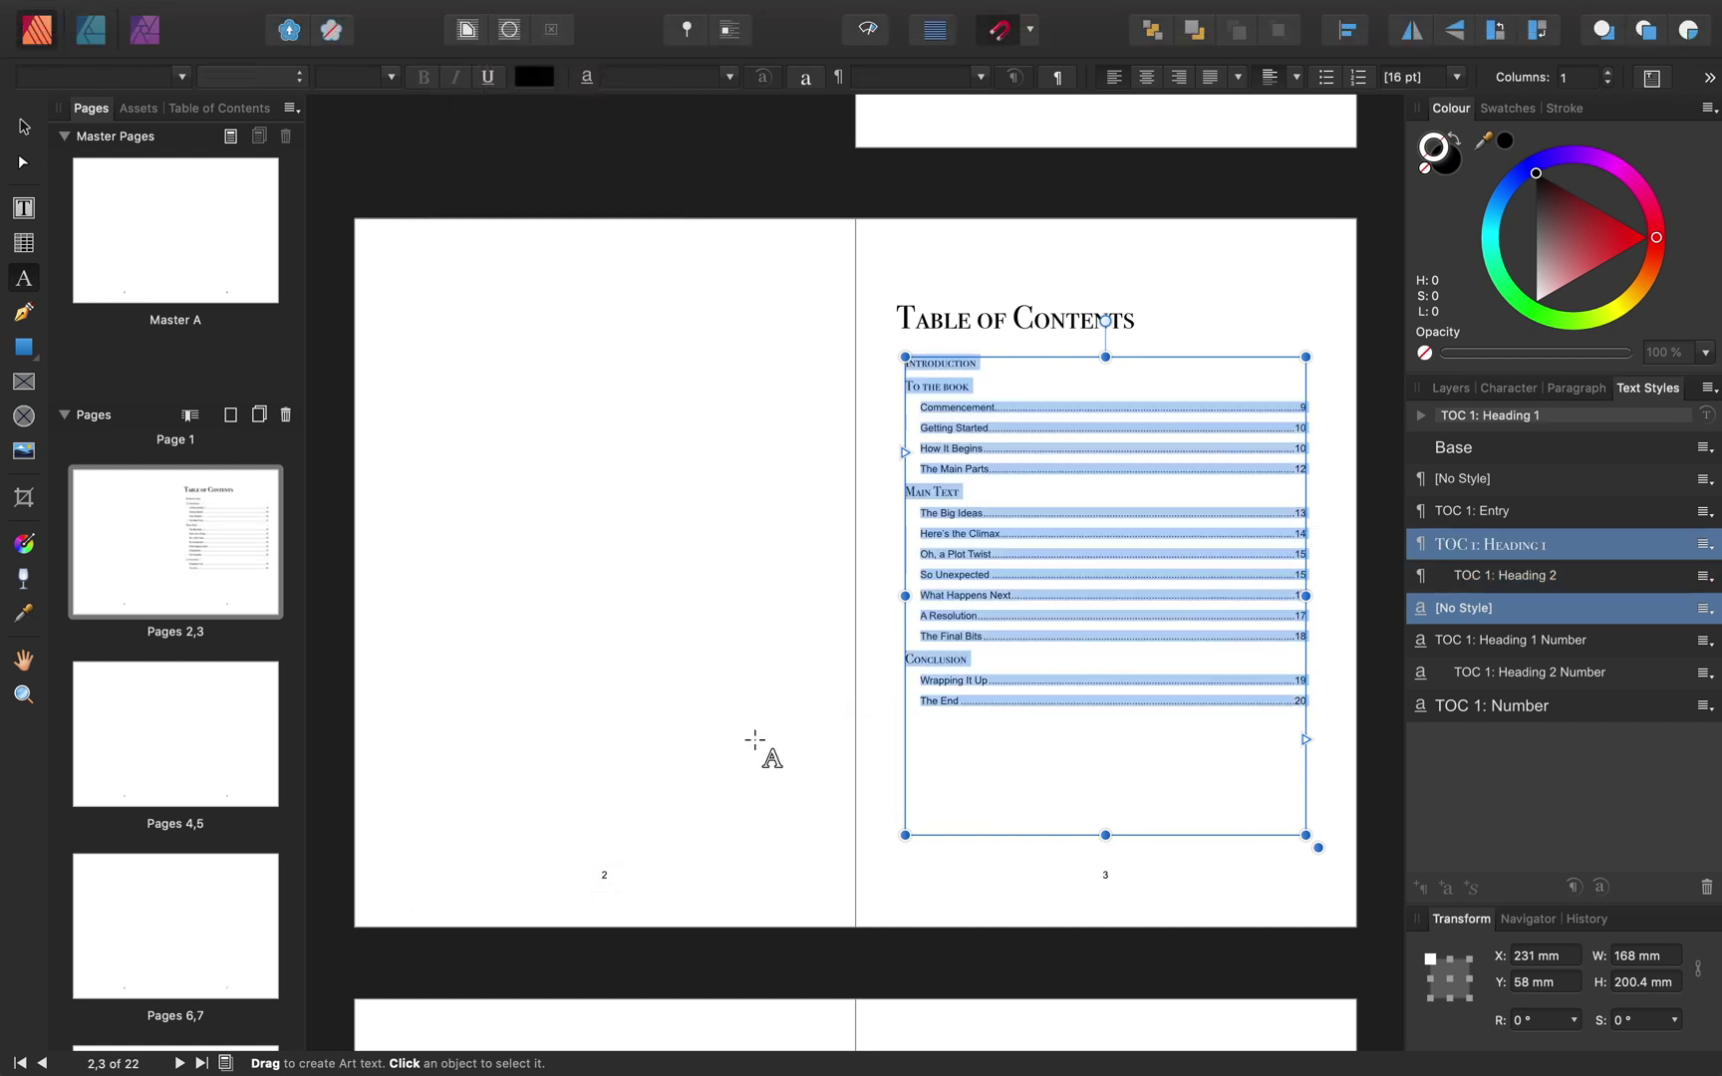
Draw a text frame about 97 × 44 mm beside the page 8 heading and enter "Introduction to the Book" in it.
left_click(979, 384)
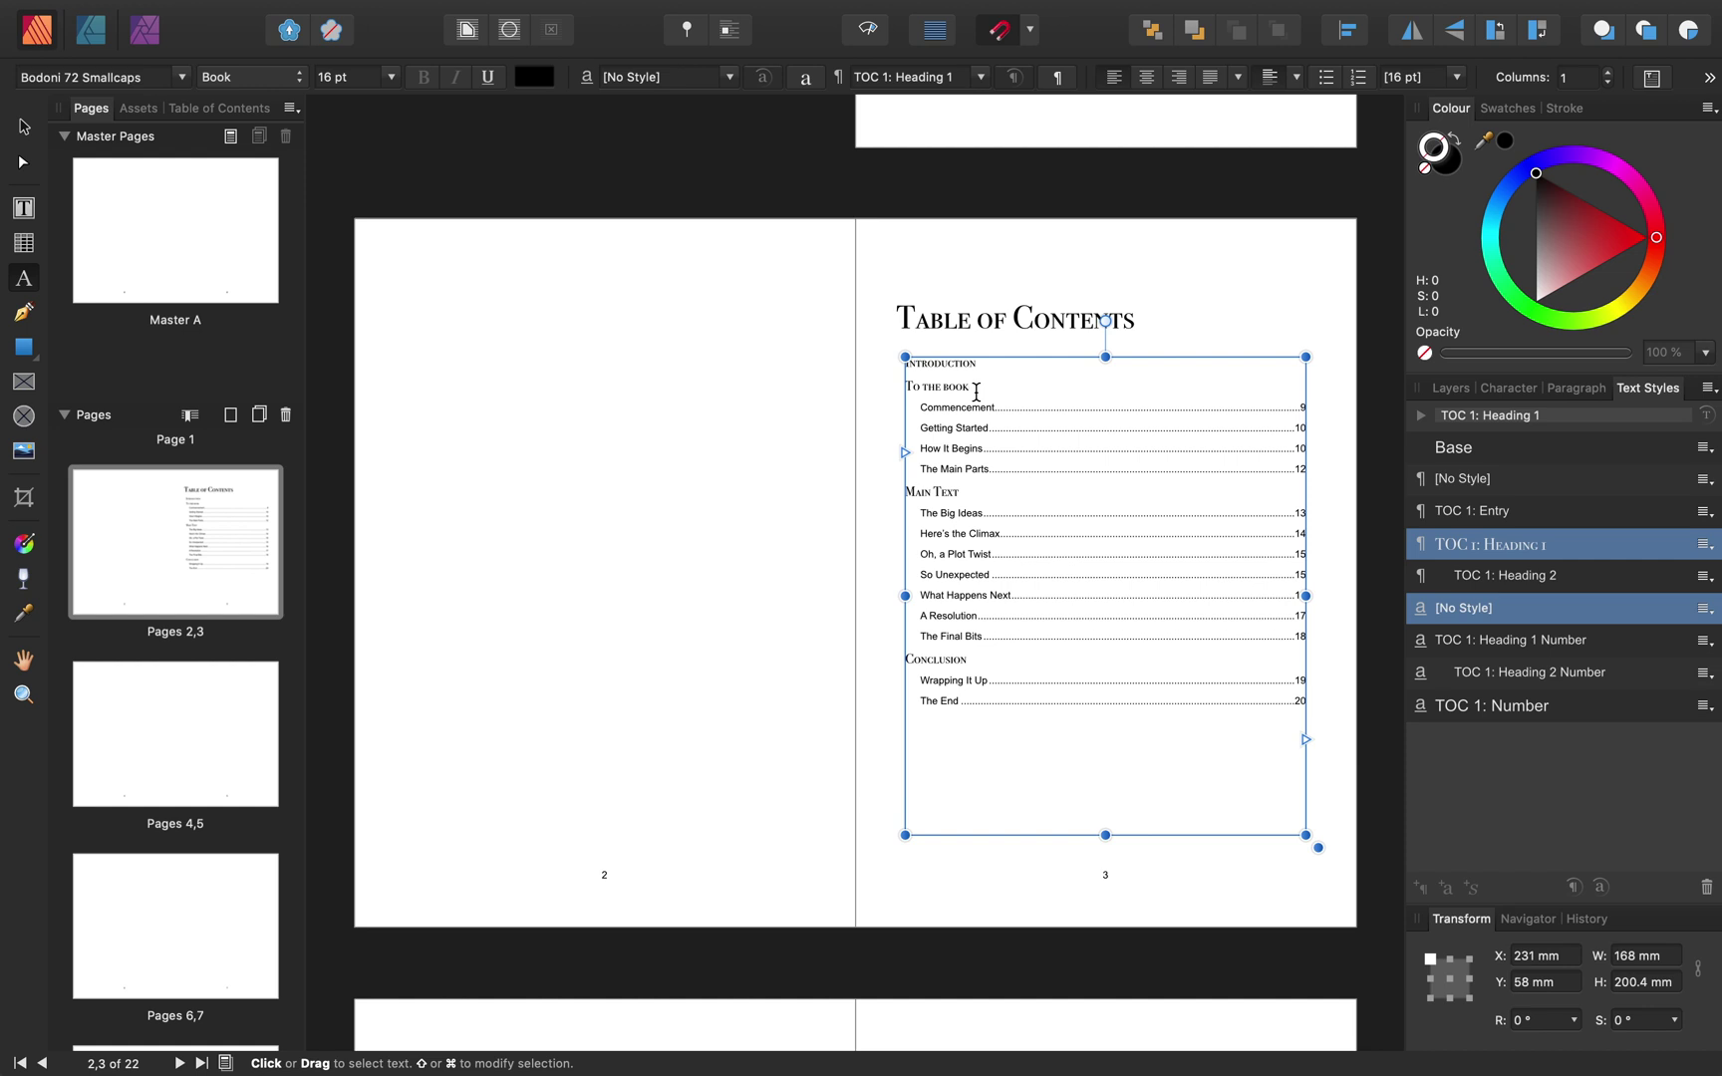
scroll(144, 643, "down", 8)
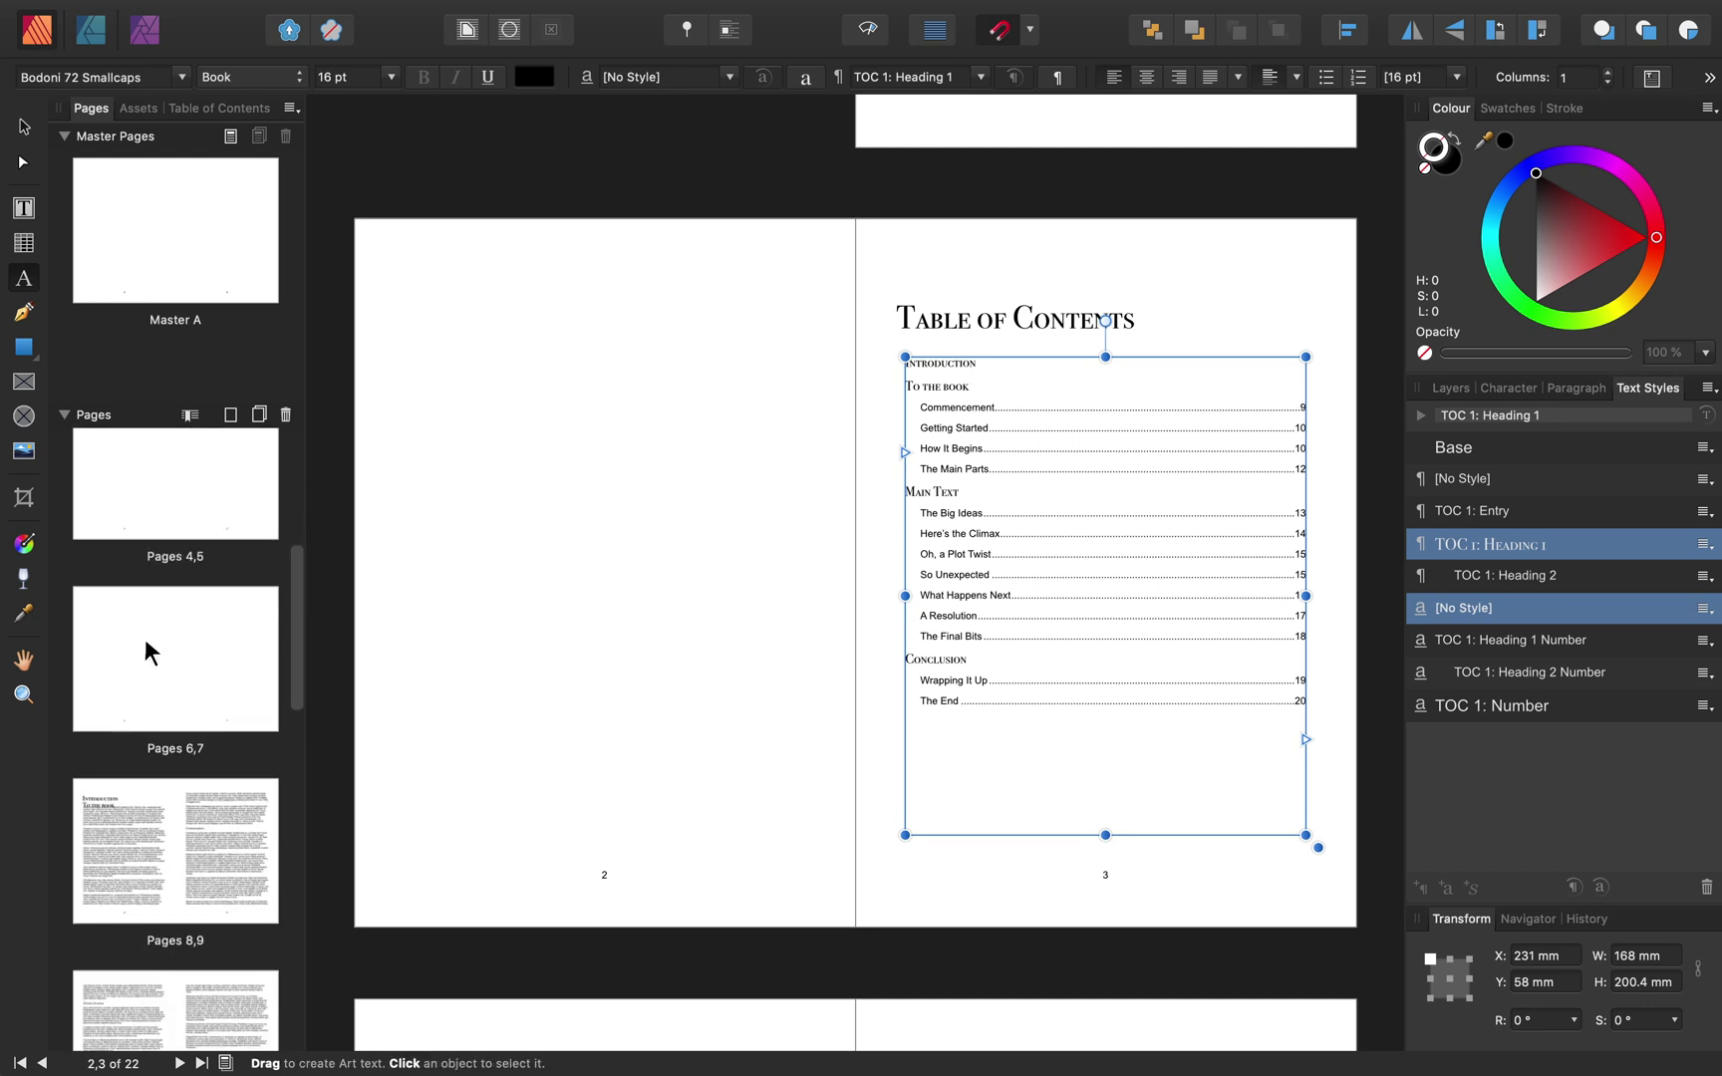
left_click(175, 680)
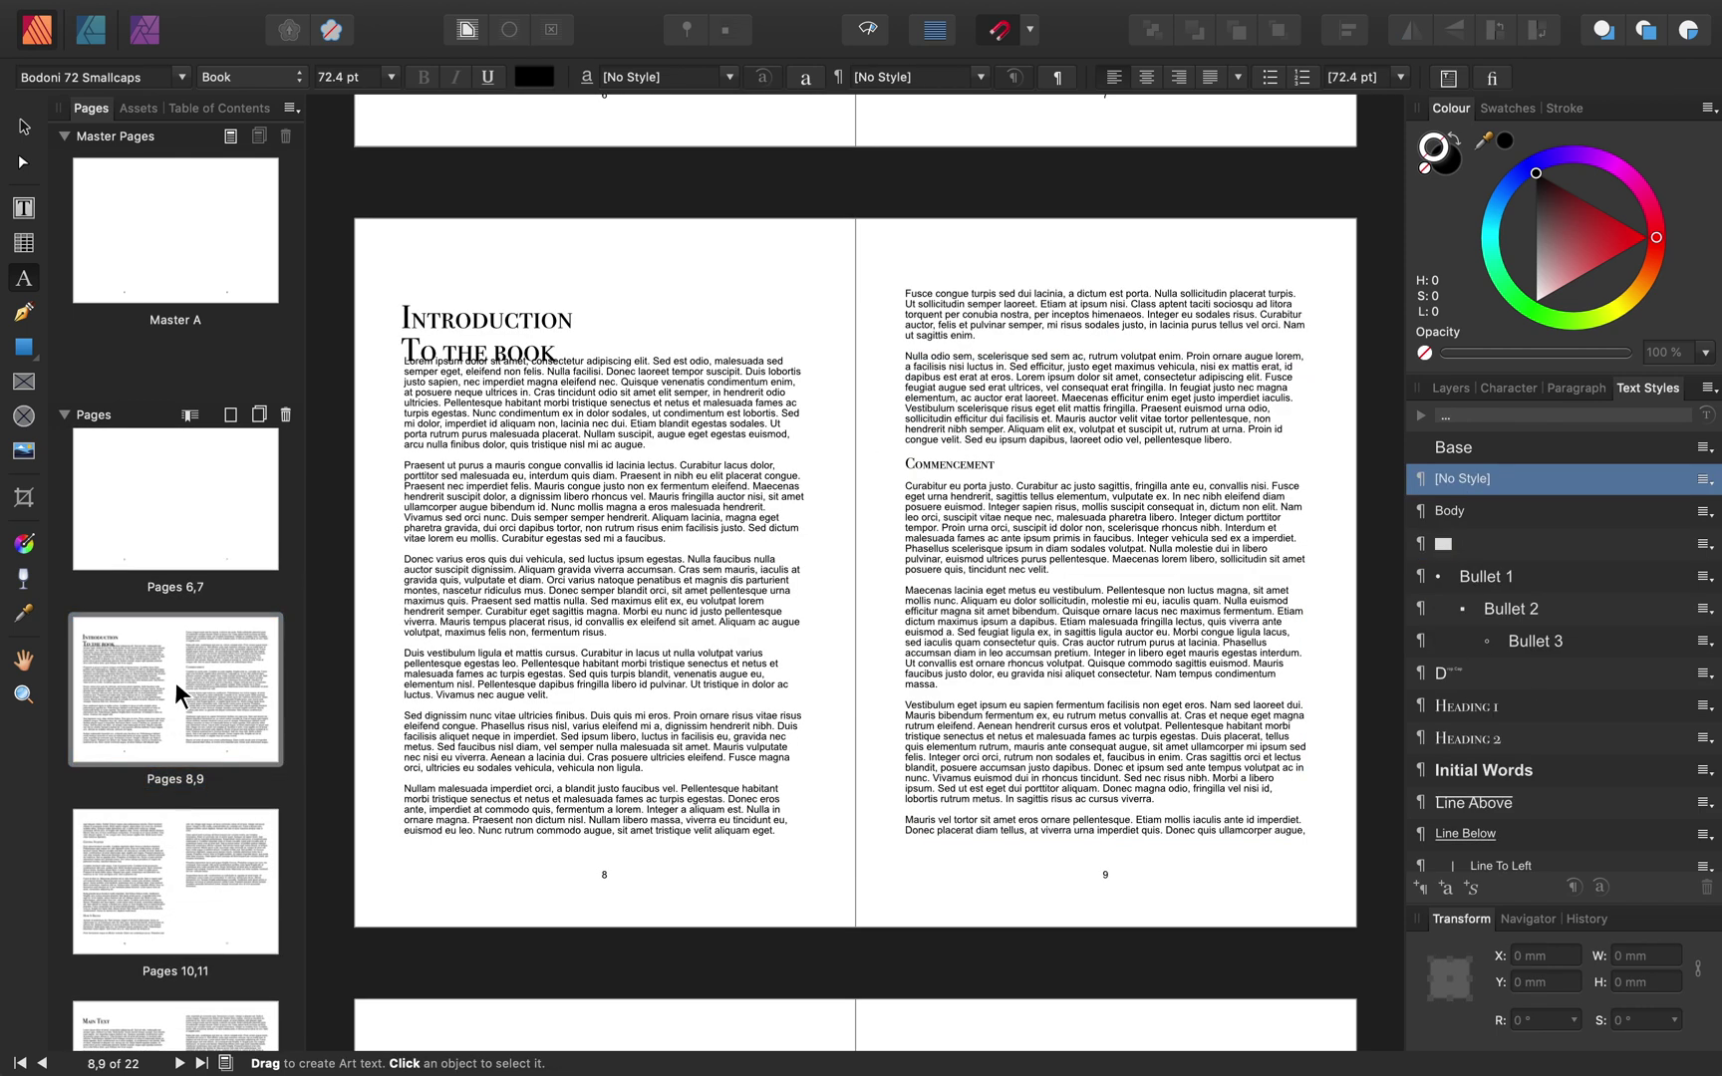
left_click(25, 209)
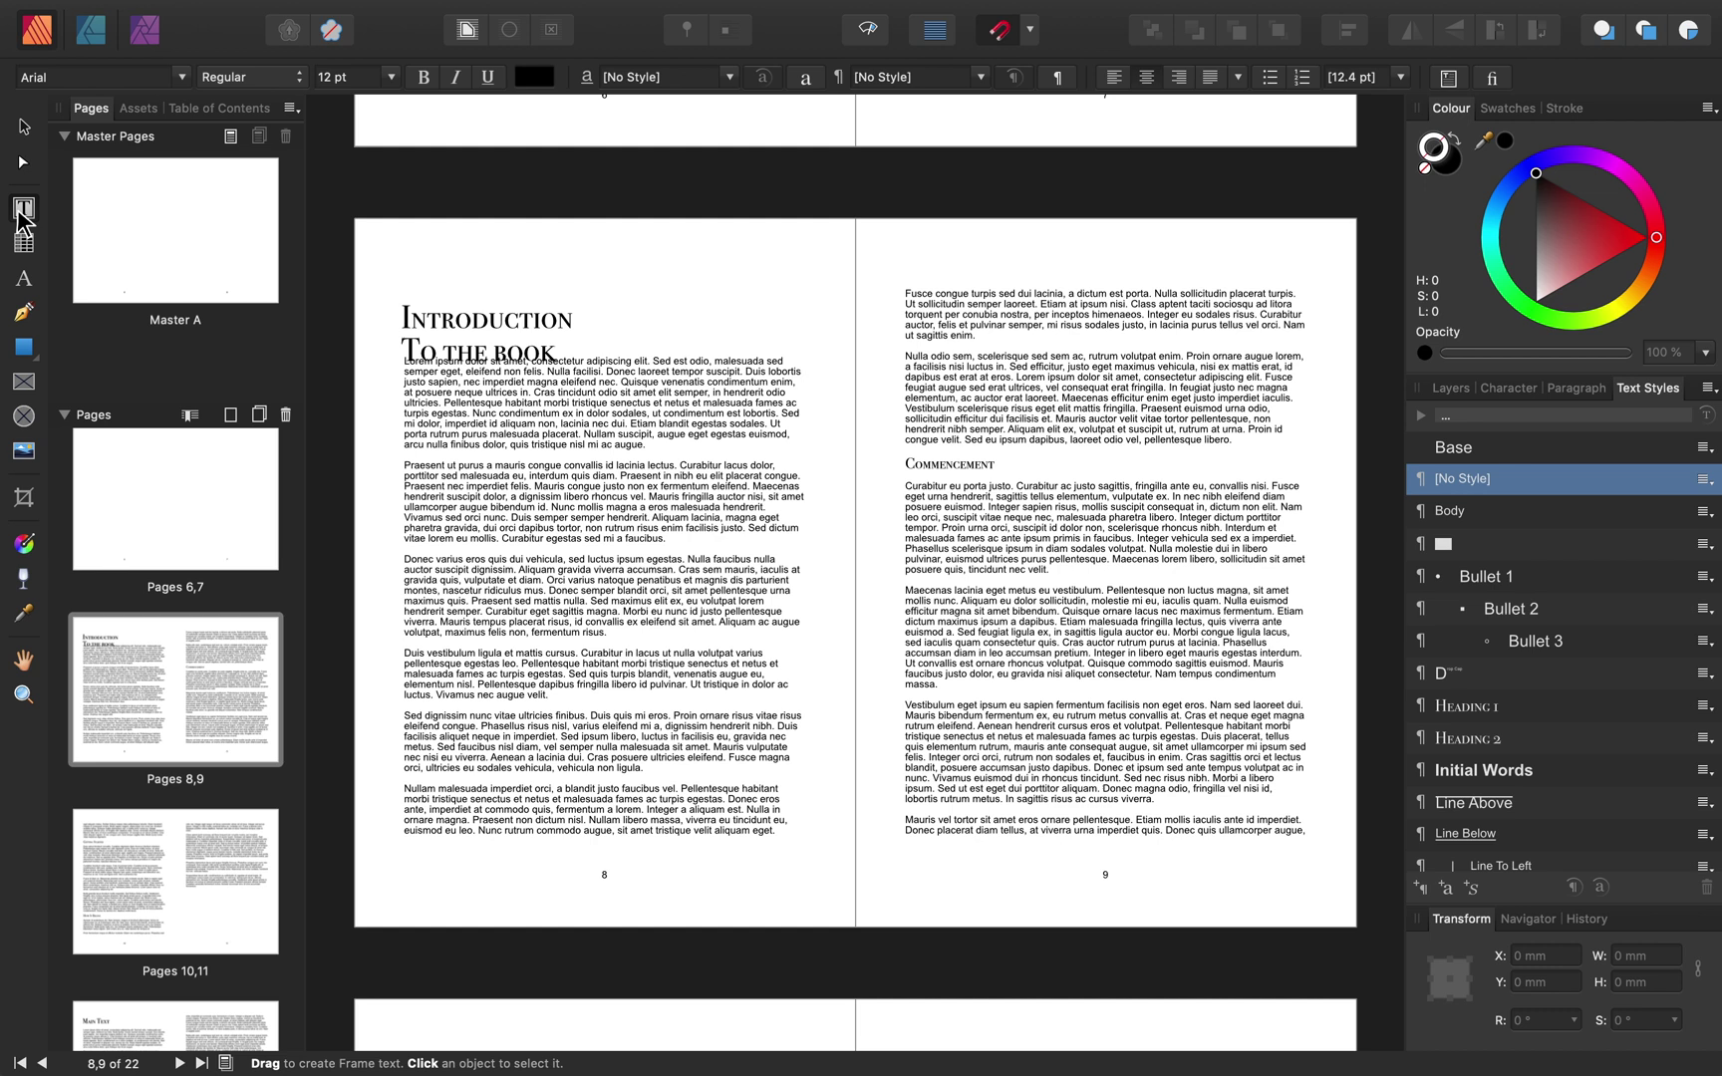
left_click_drag(595, 273, 826, 379)
type("Introduction to the b")
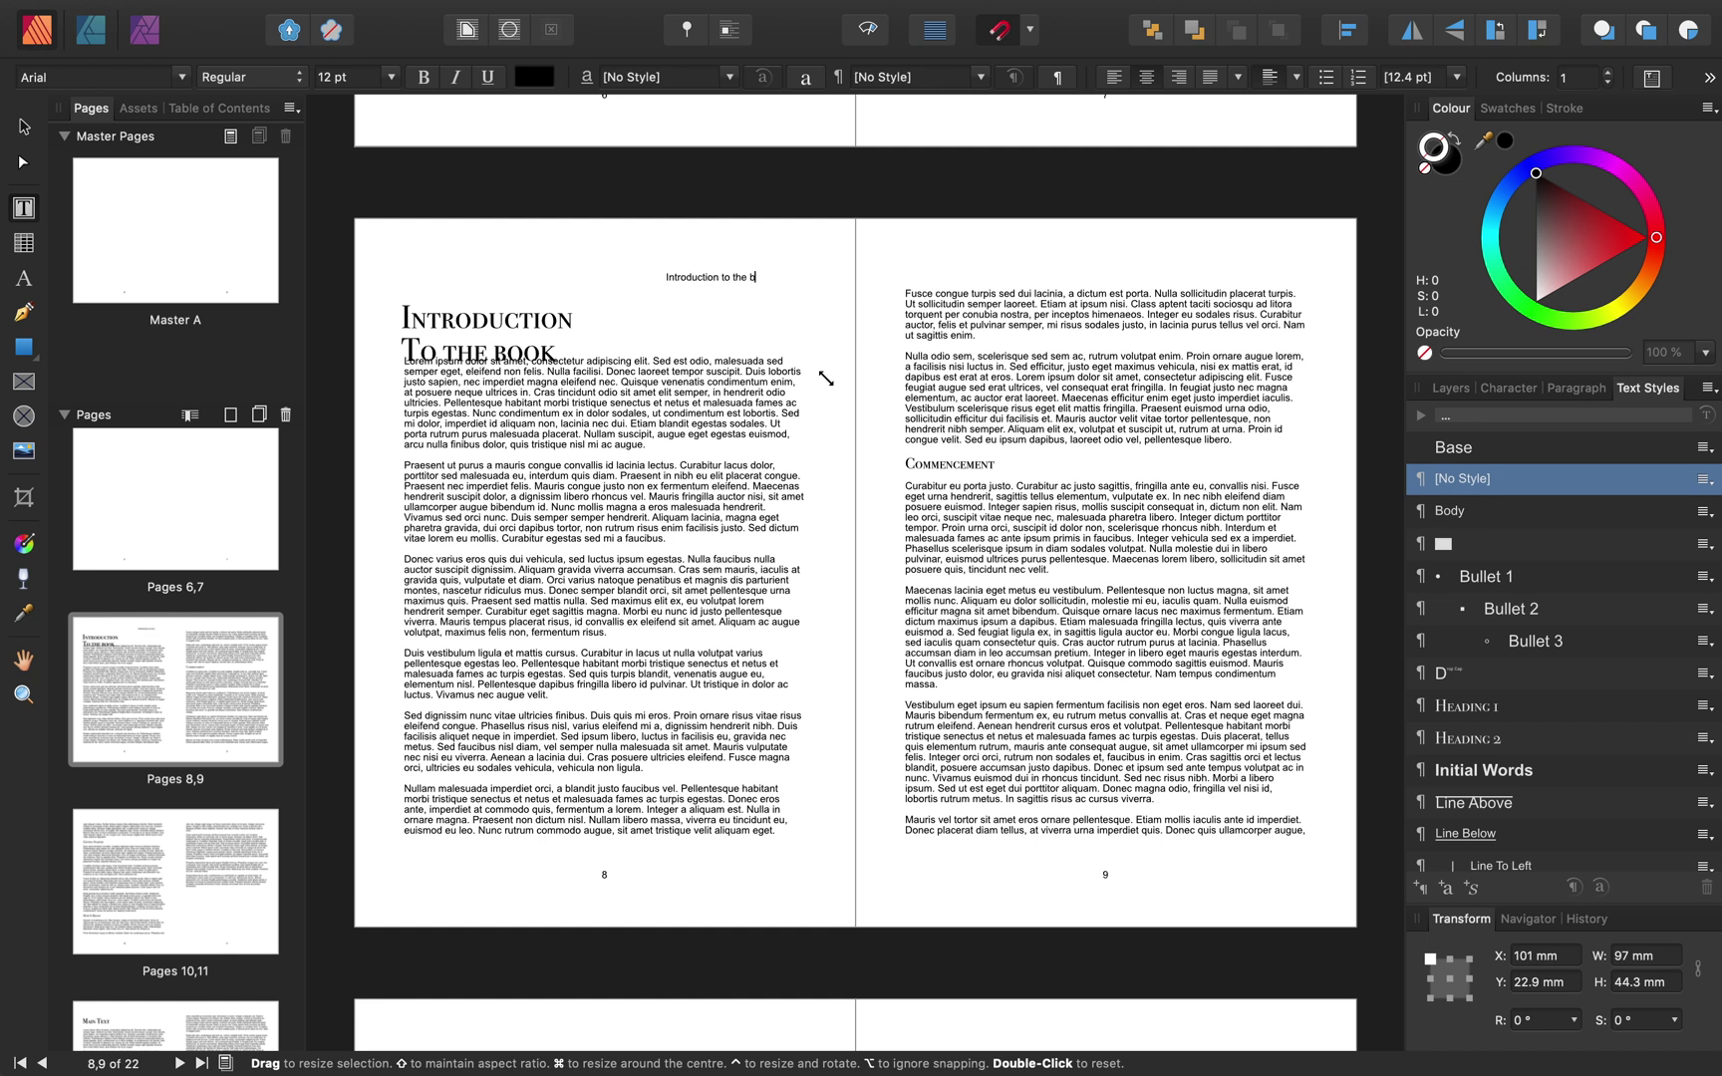
key("BackSpace")
type("Book")
key("Escape")
Apply the Heading 1 text style to "Introduction to the Book" and narrow its frame to about 80 mm wide.
left_click_drag(775, 280, 653, 283)
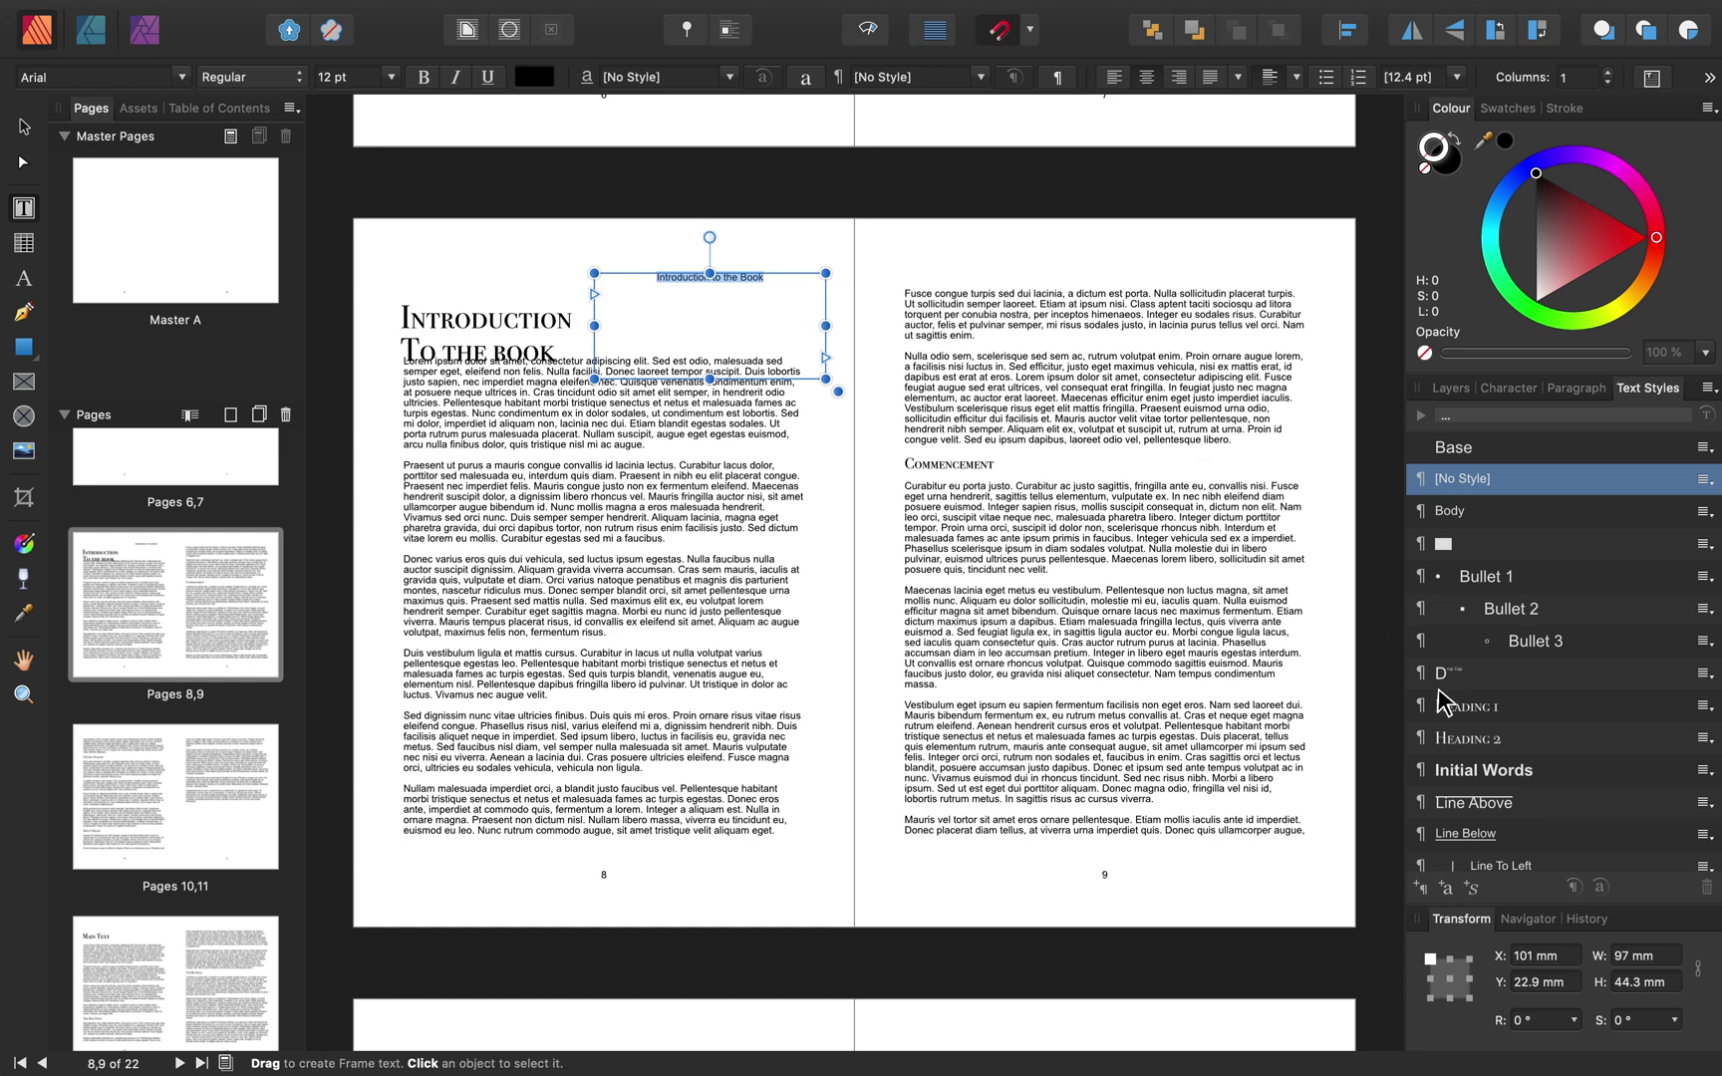
left_click(1465, 707)
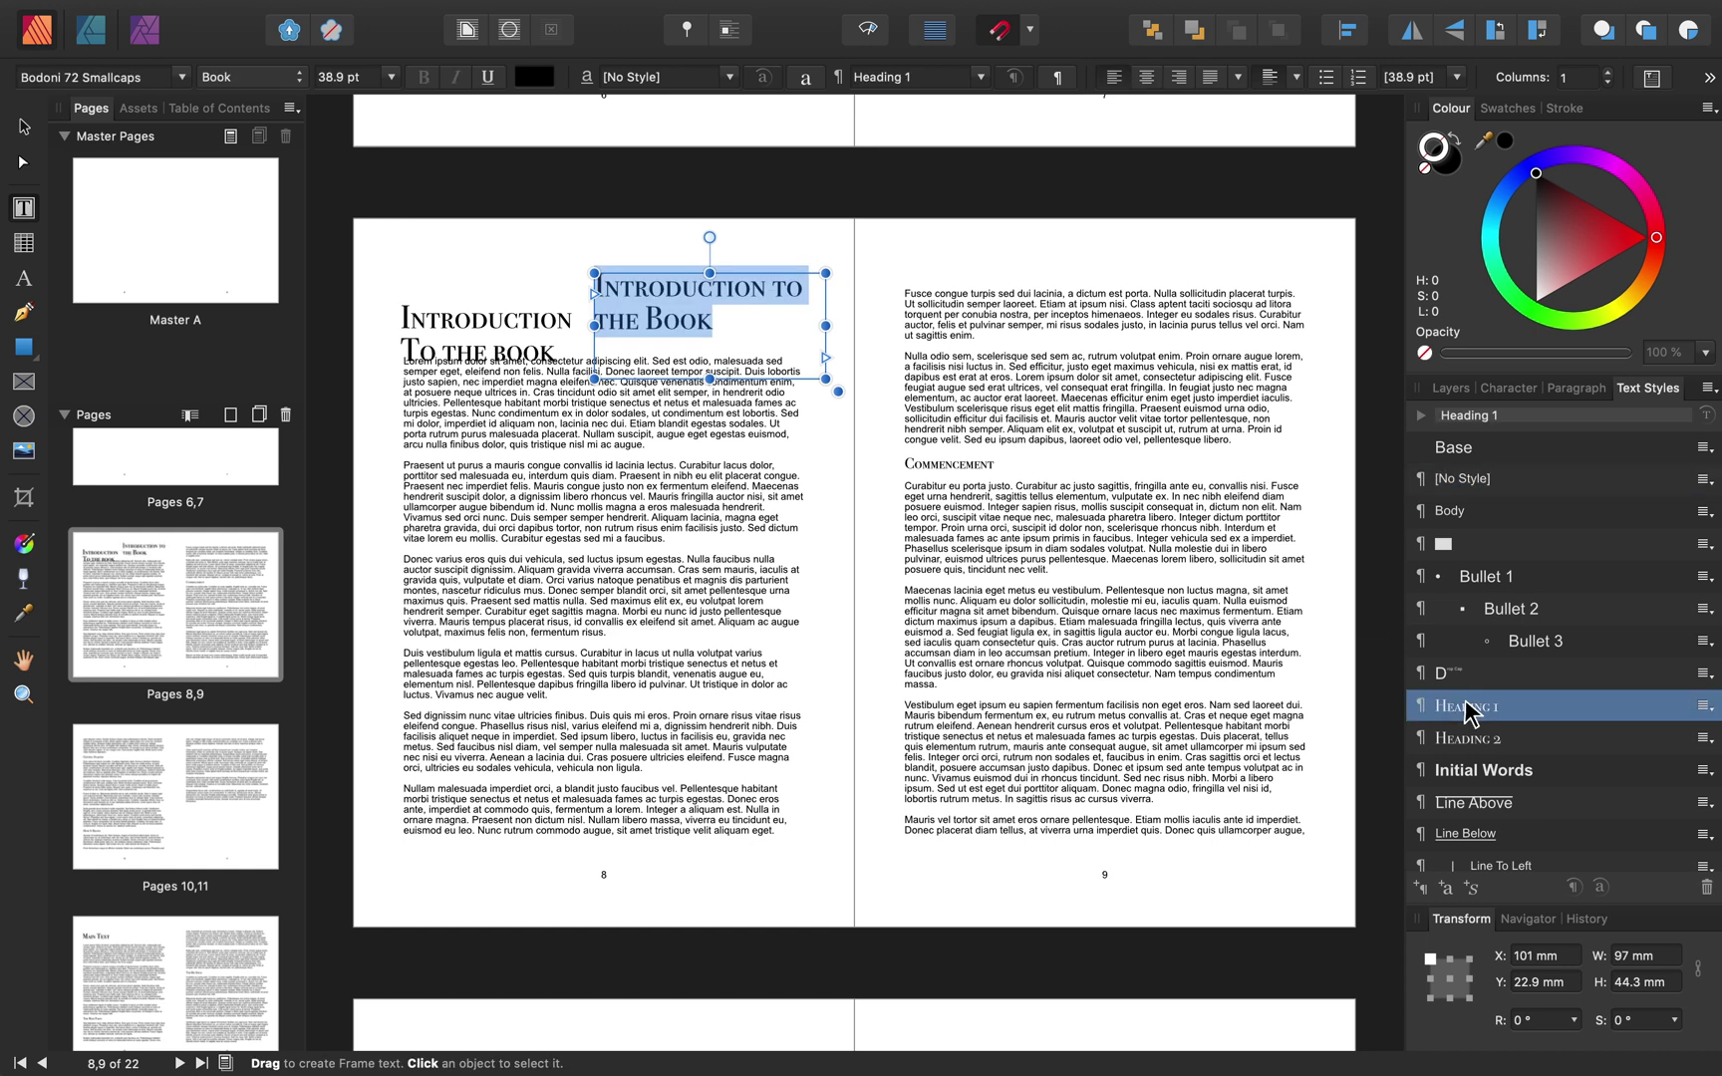
left_click_drag(828, 326, 788, 308)
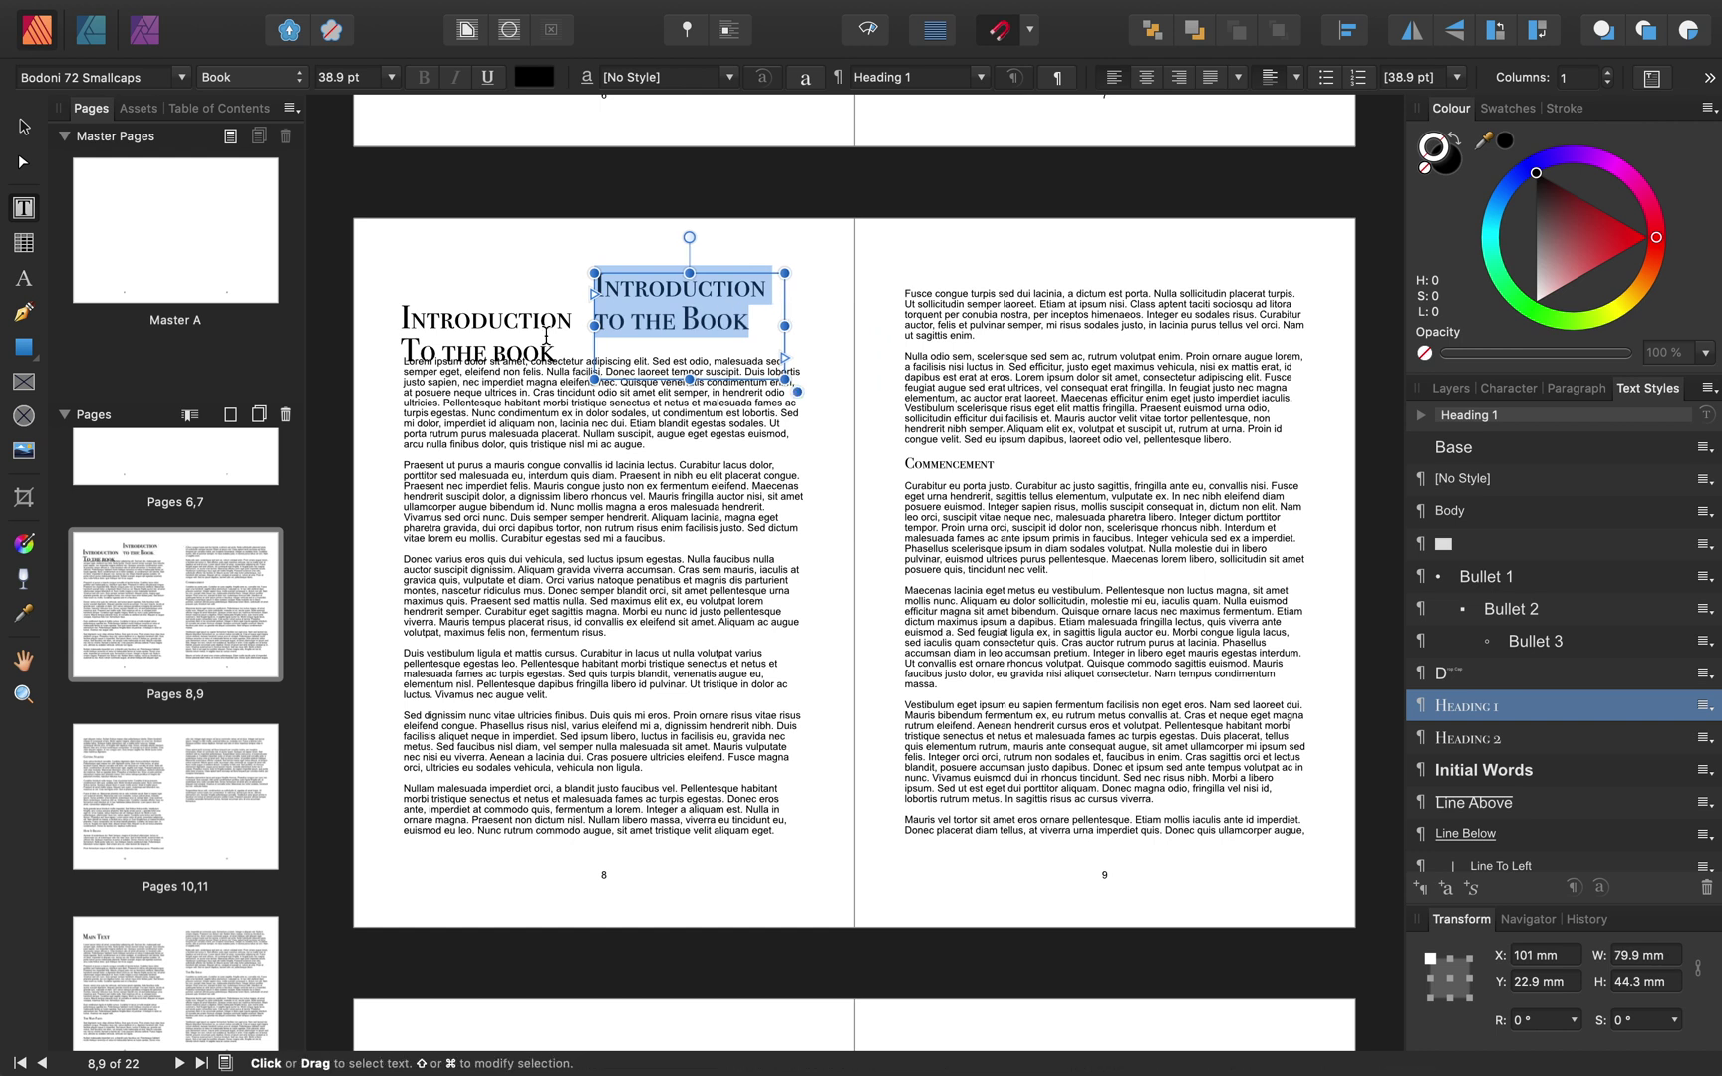
Delete the old two-line "Introduction / To the book" heading on page 8 and move the new heading frame into its place.
left_click(516, 324)
mouse_move(573, 340)
left_mouse_down()
mouse_move(742, 332)
mouse_move(503, 335)
mouse_move(643, 327)
mouse_move(569, 342)
left_mouse_up()
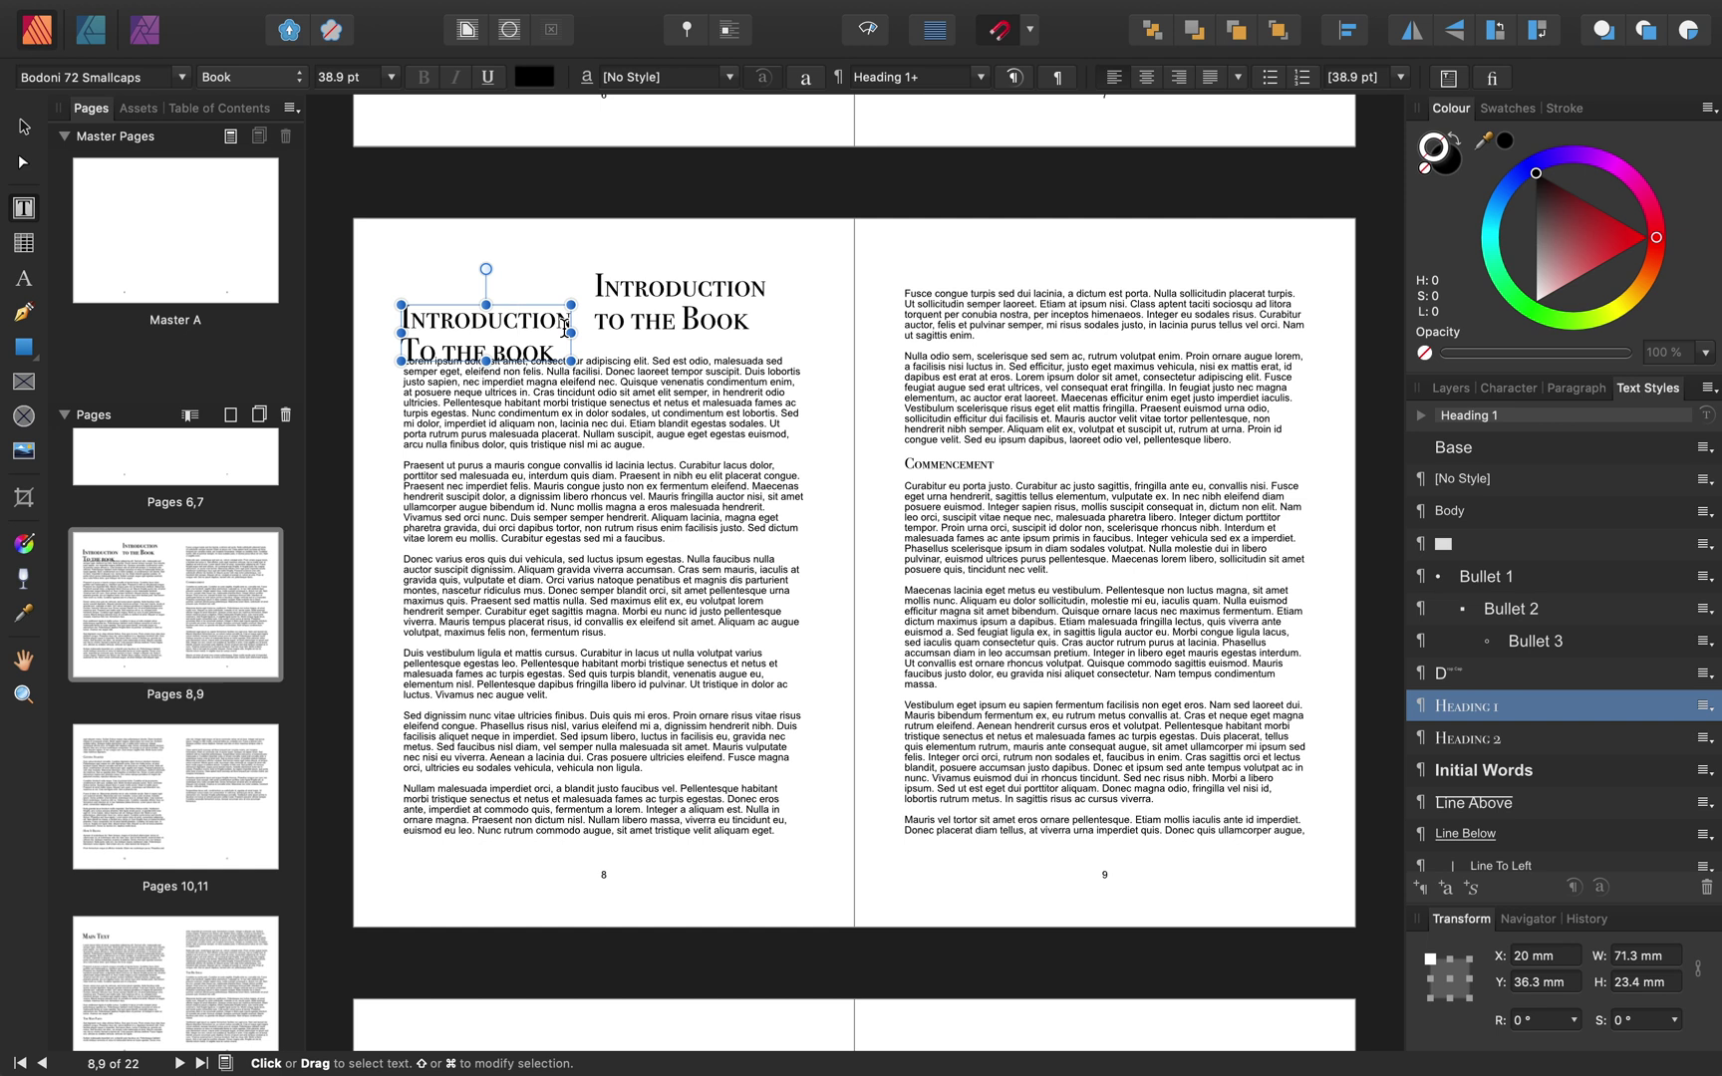
left_click(22, 128)
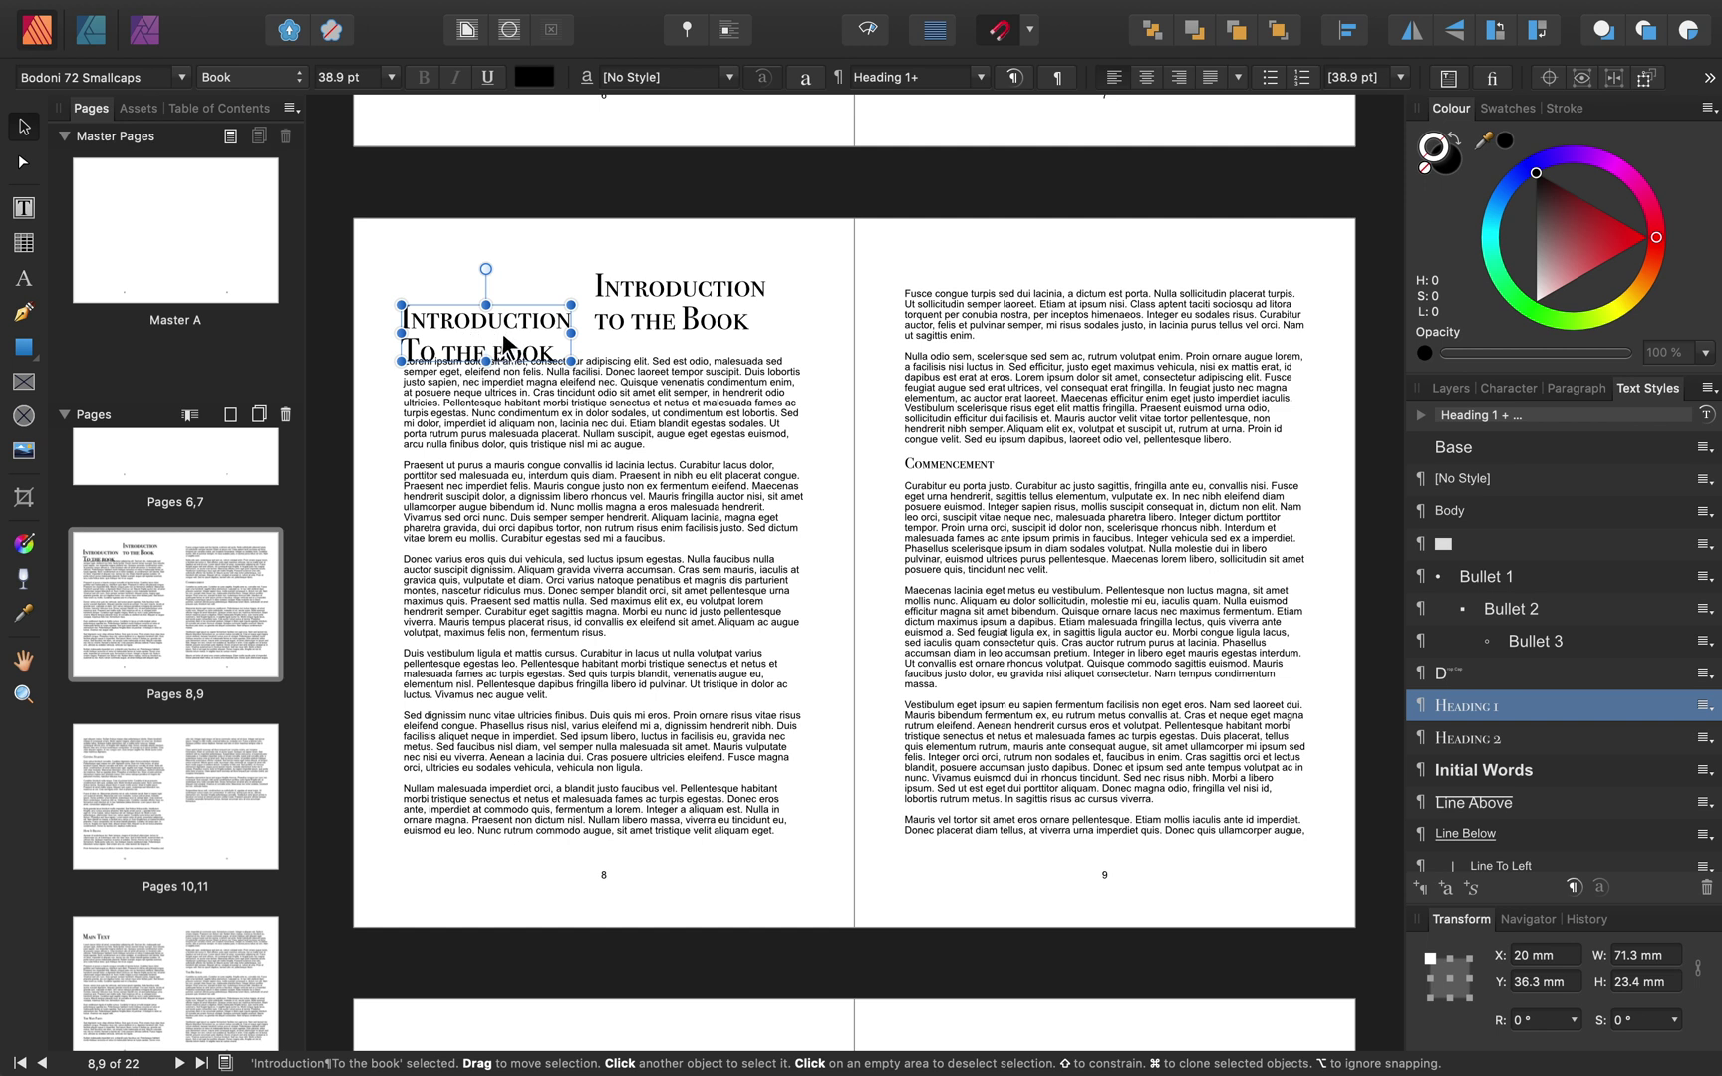
key("super+z")
left_click(662, 299)
left_click_drag(671, 316, 496, 321)
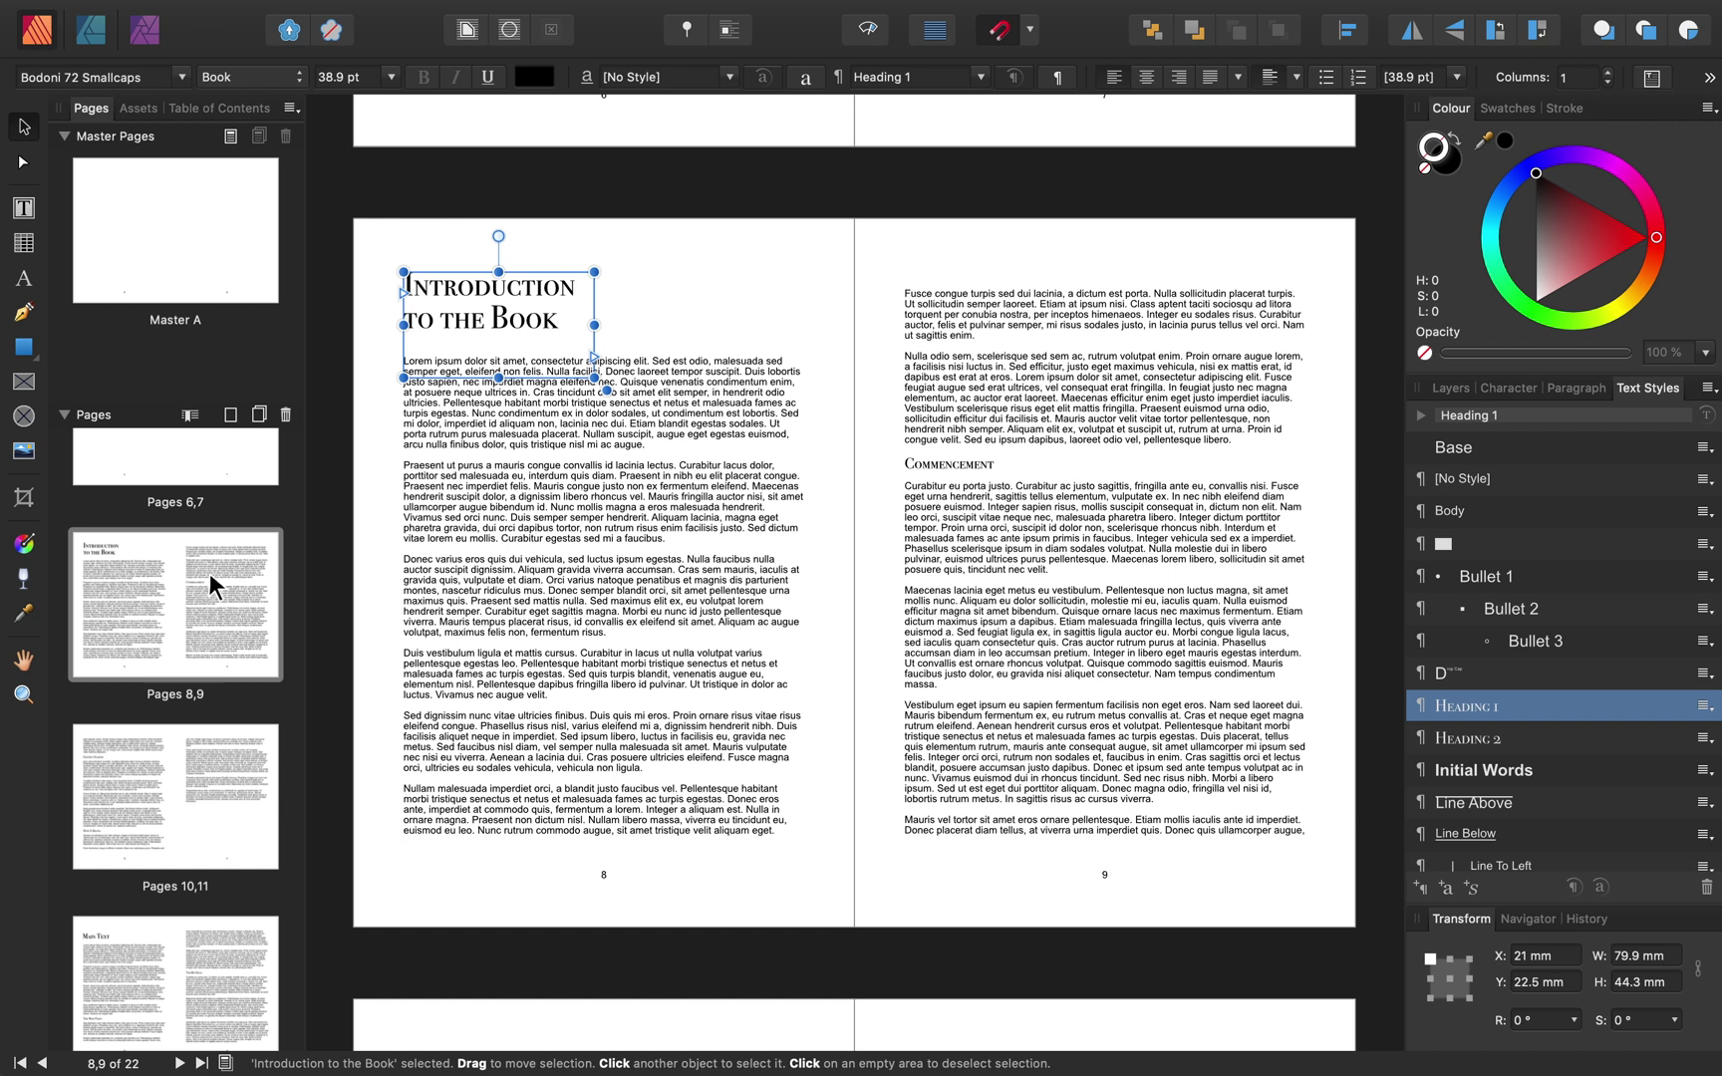
Update the table of contents on page 3 to pick up the replaced heading from page 8.
scroll(210, 572, "up", 10)
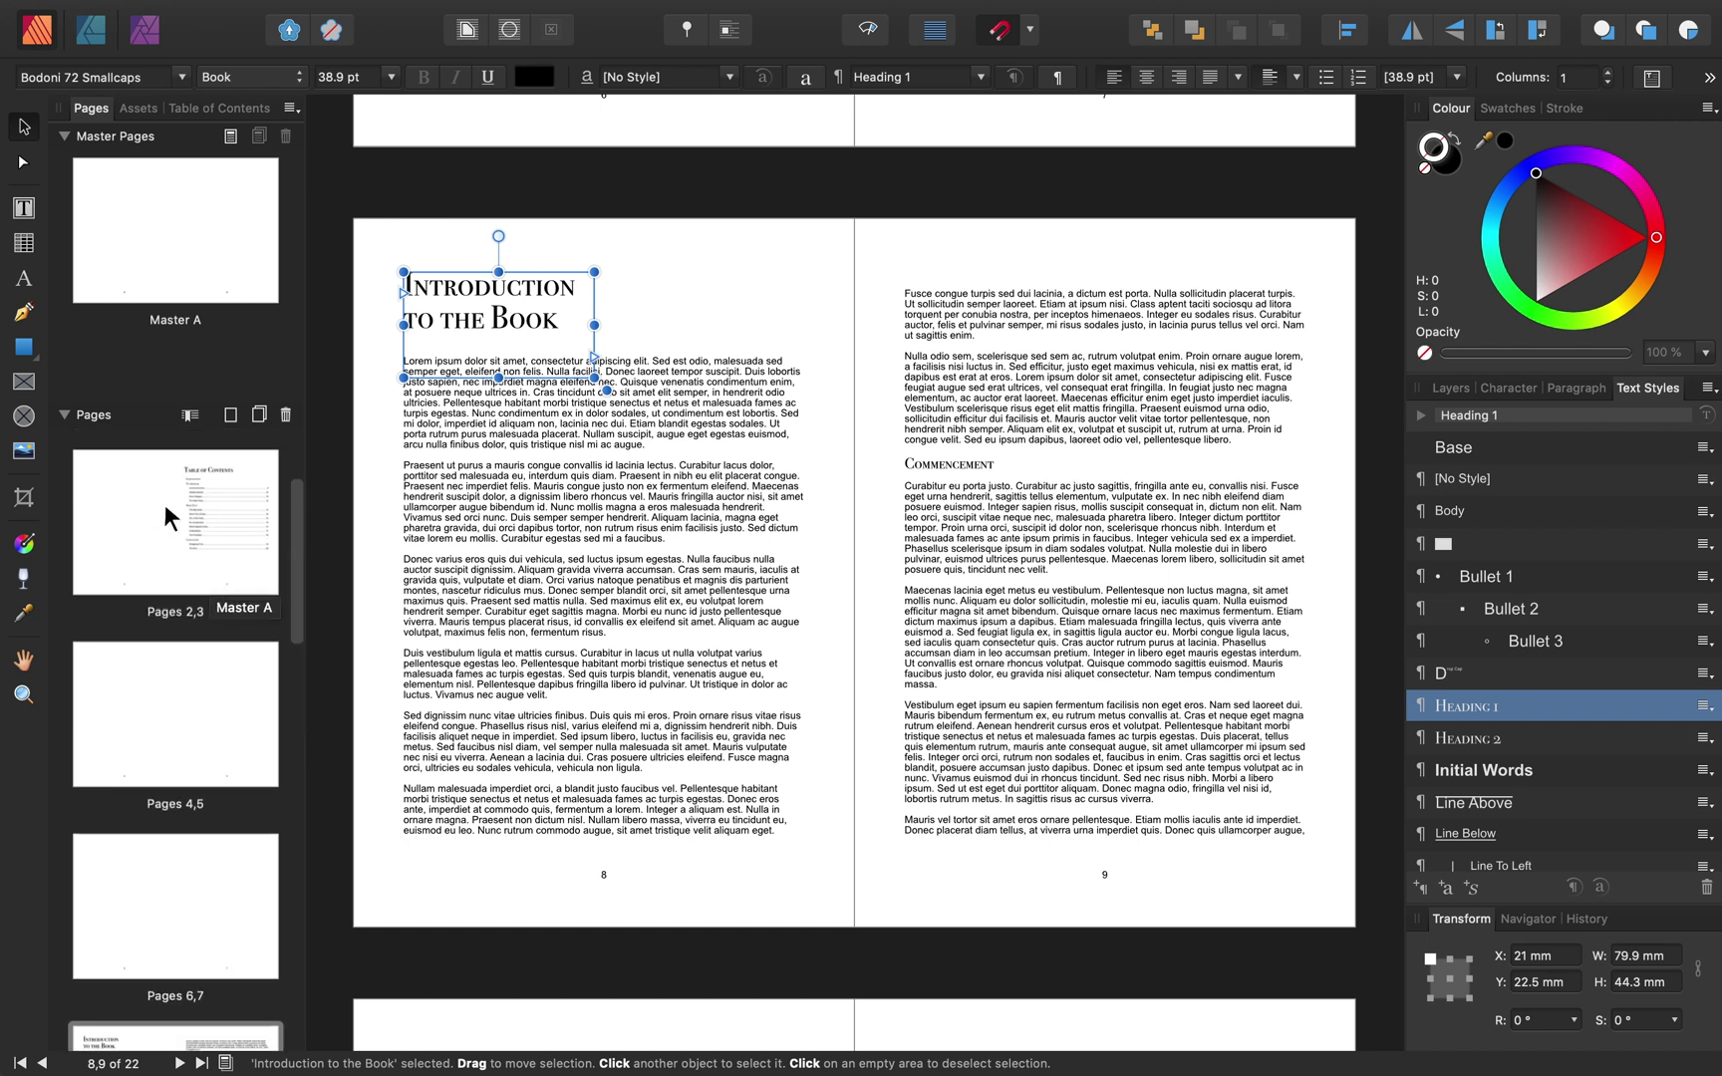
left_click(164, 504)
left_click(1103, 492)
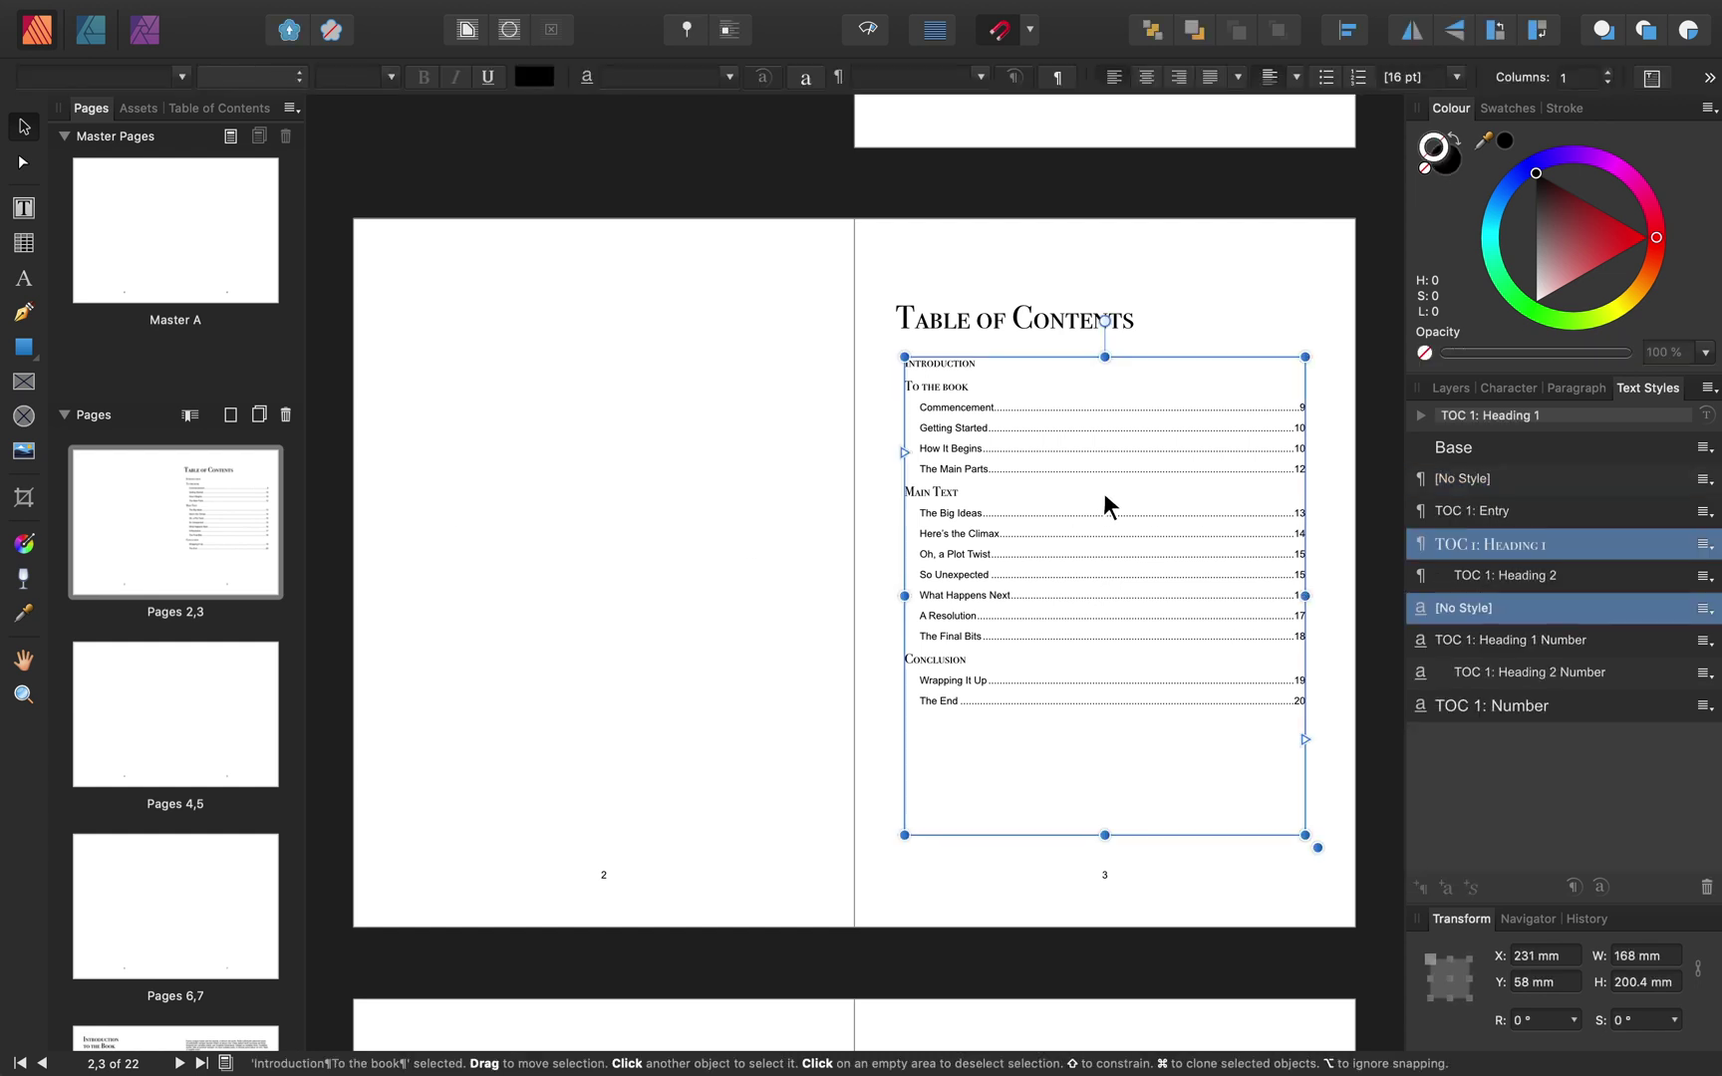
mouse_move(510, 12)
left_click(449, 13)
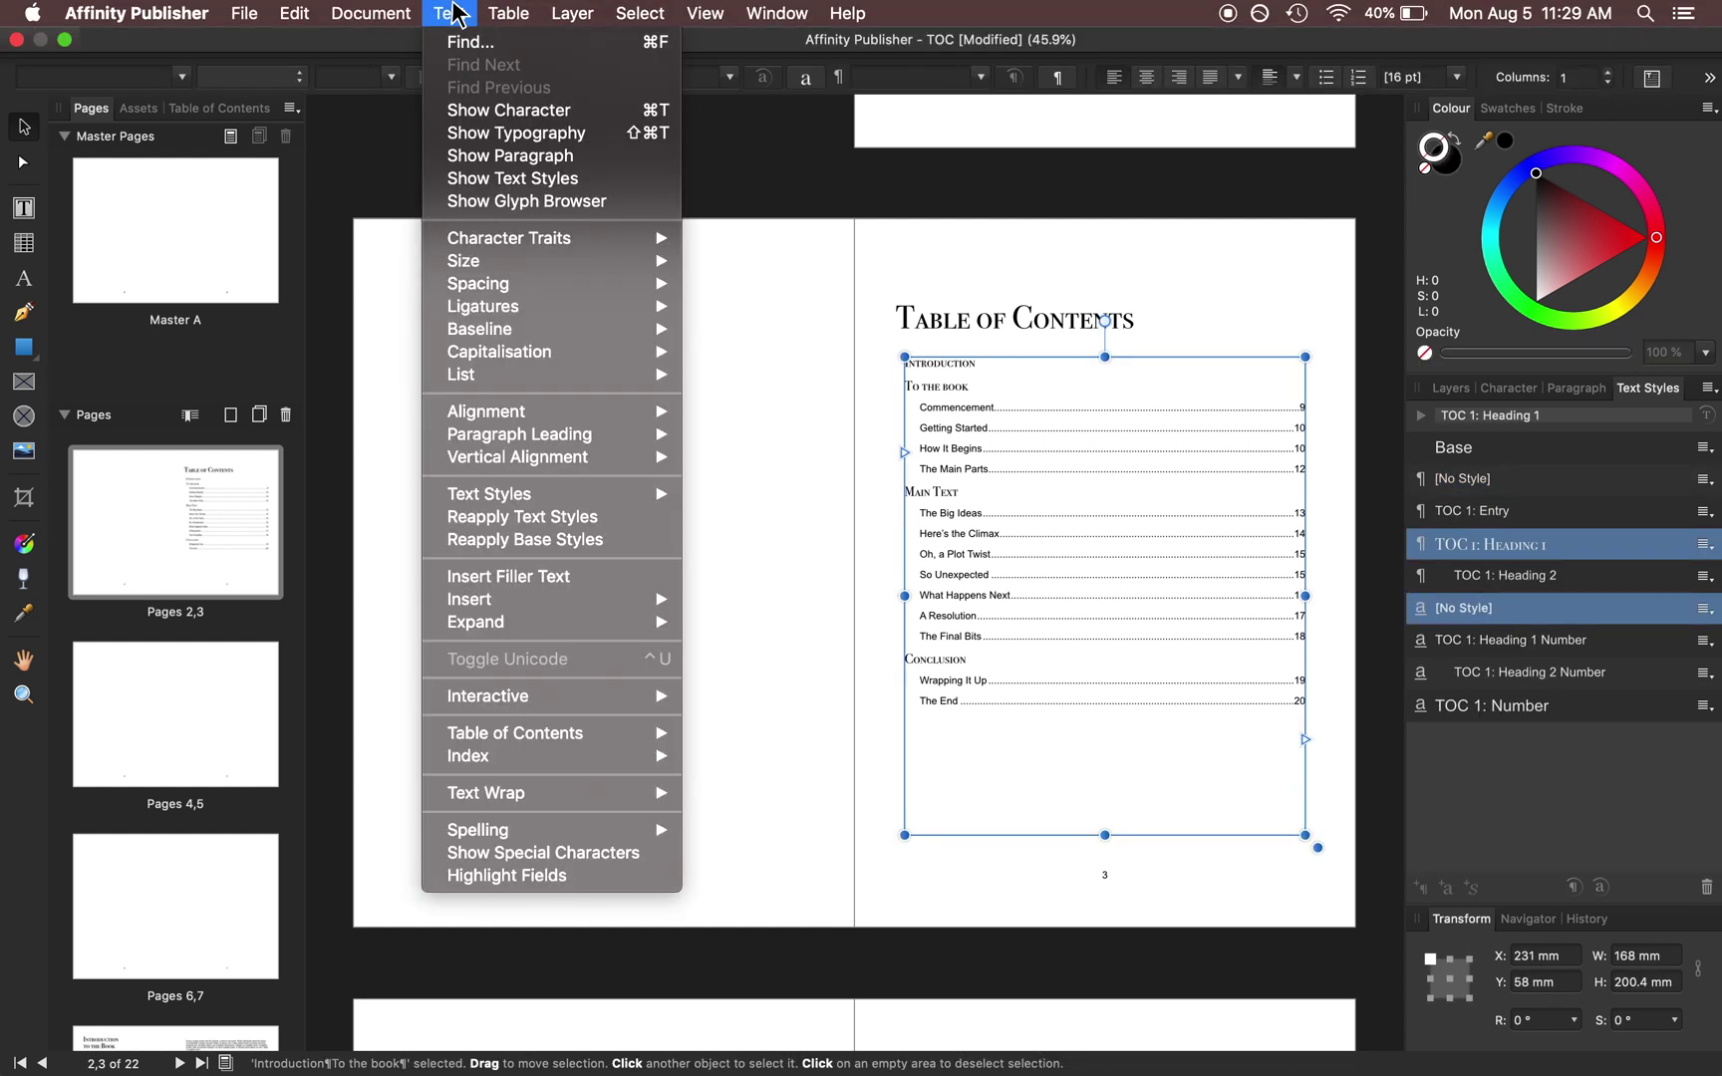
mouse_move(569, 738)
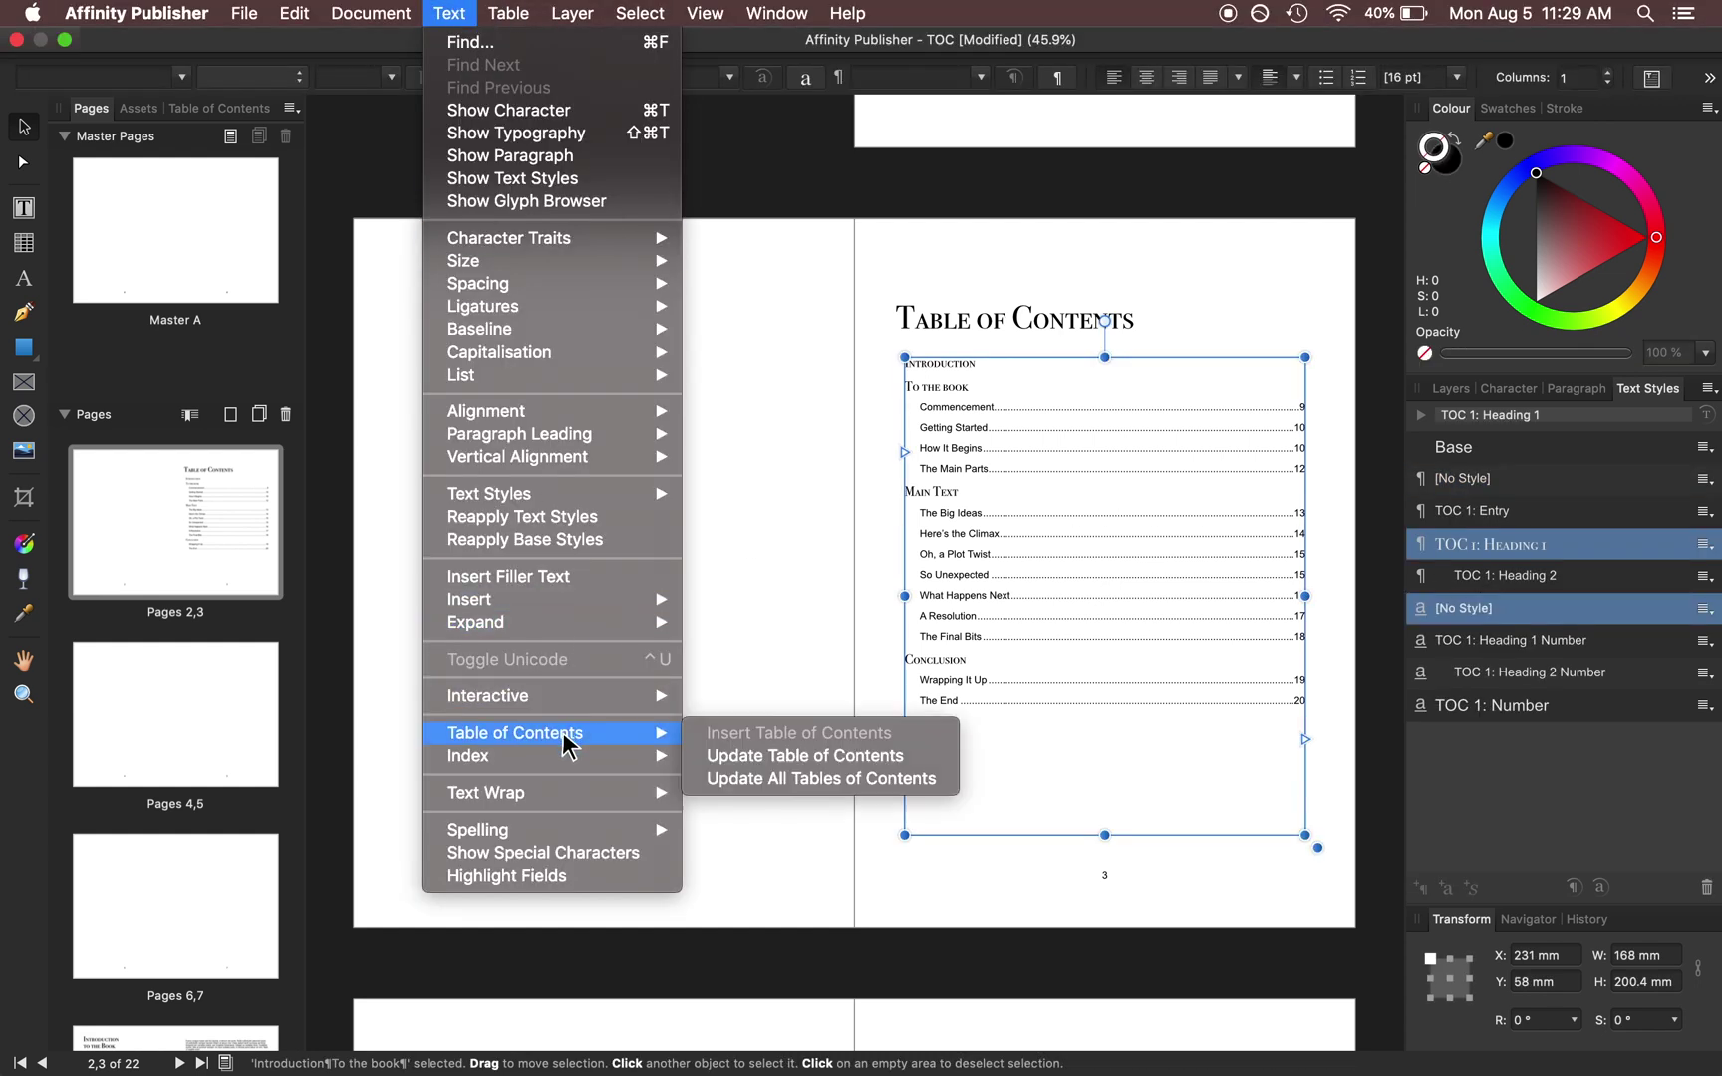
left_click(724, 760)
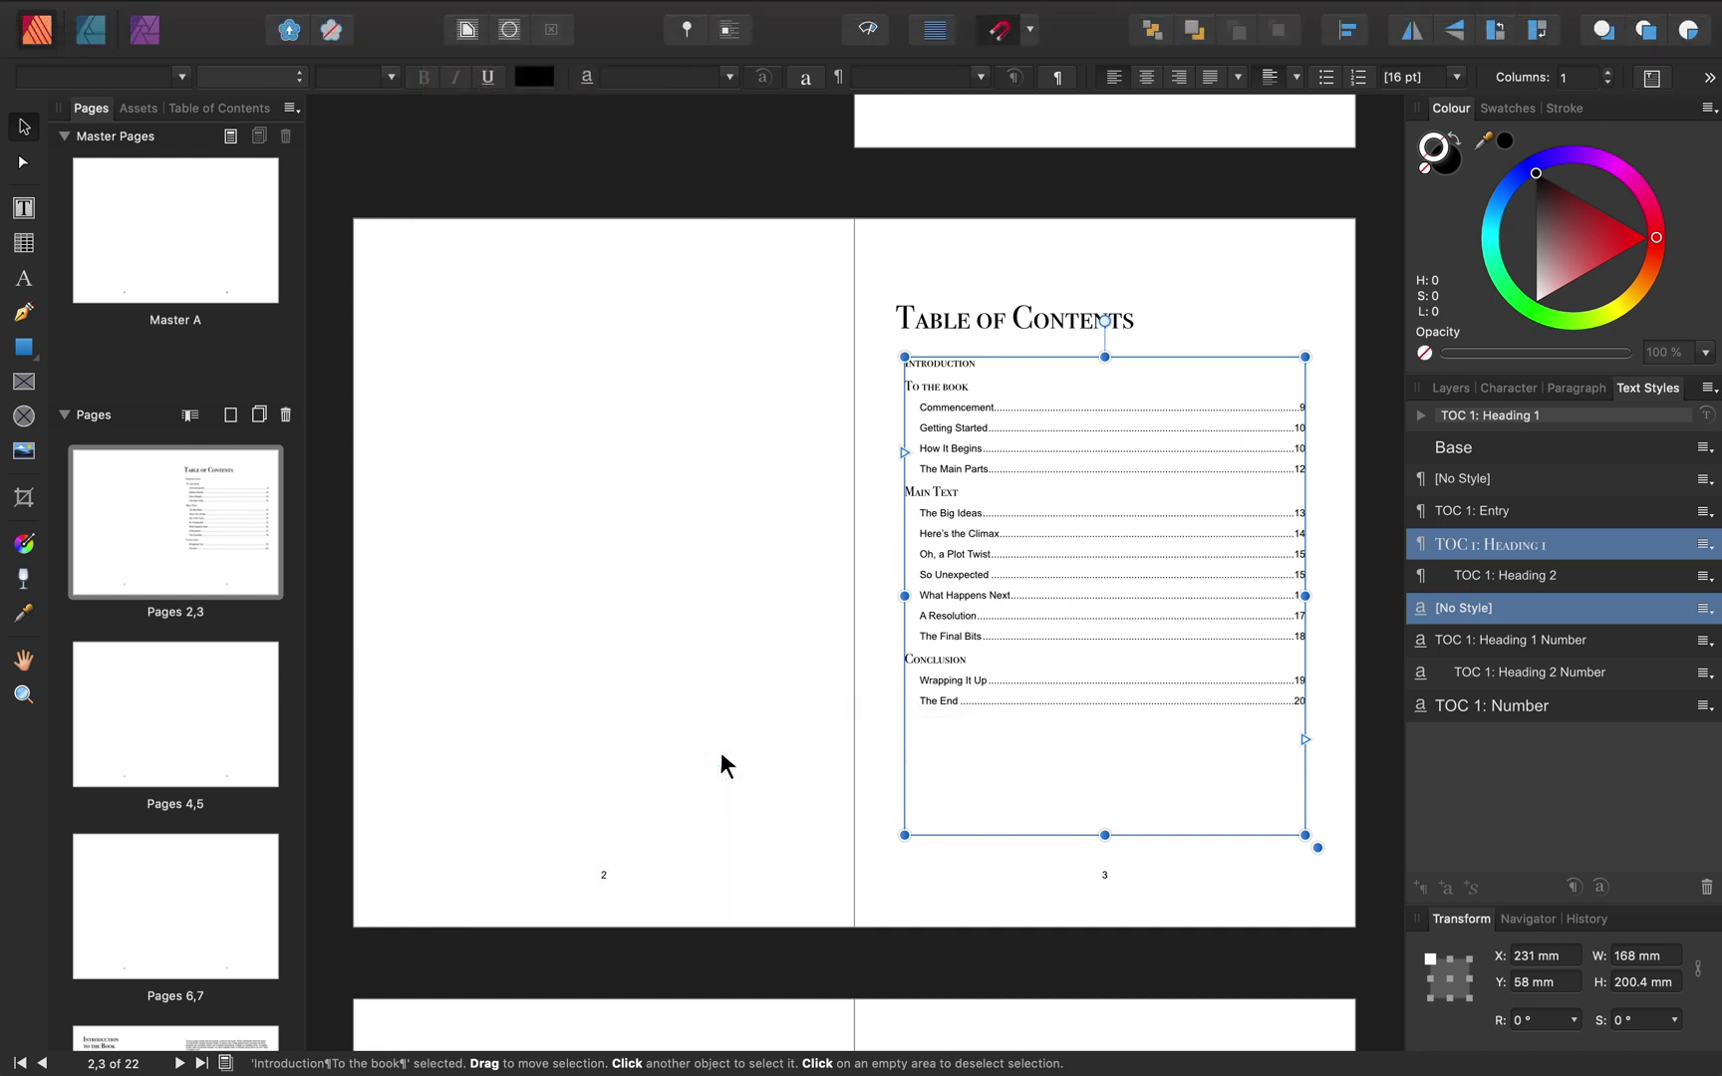